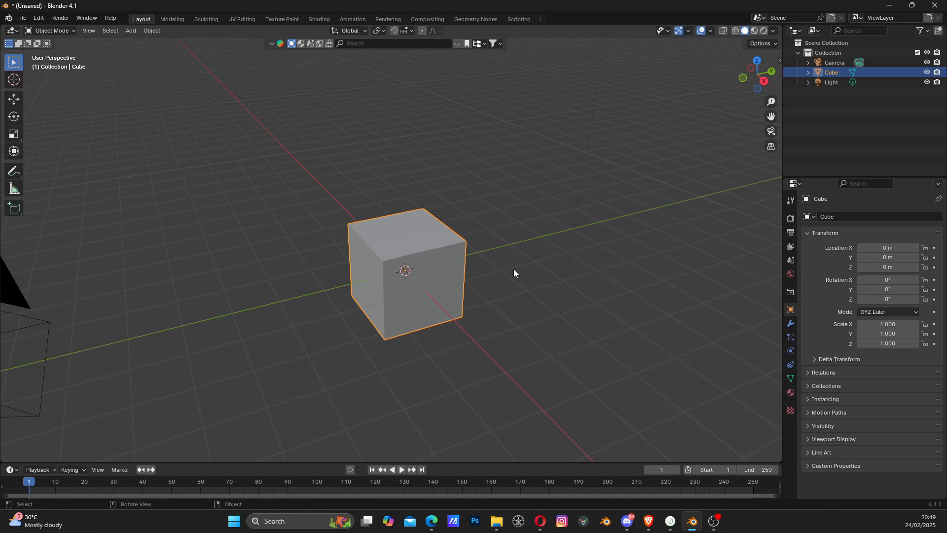
key(s)
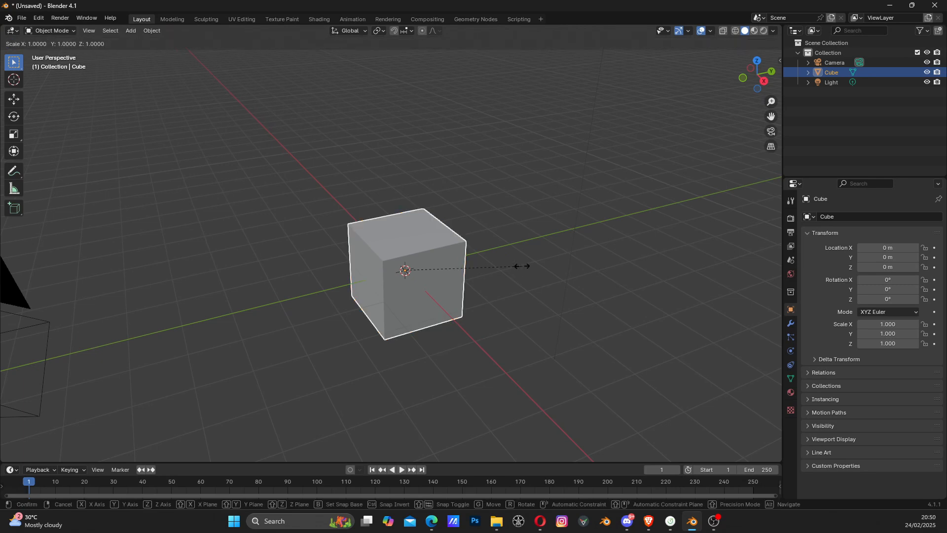
key(y)
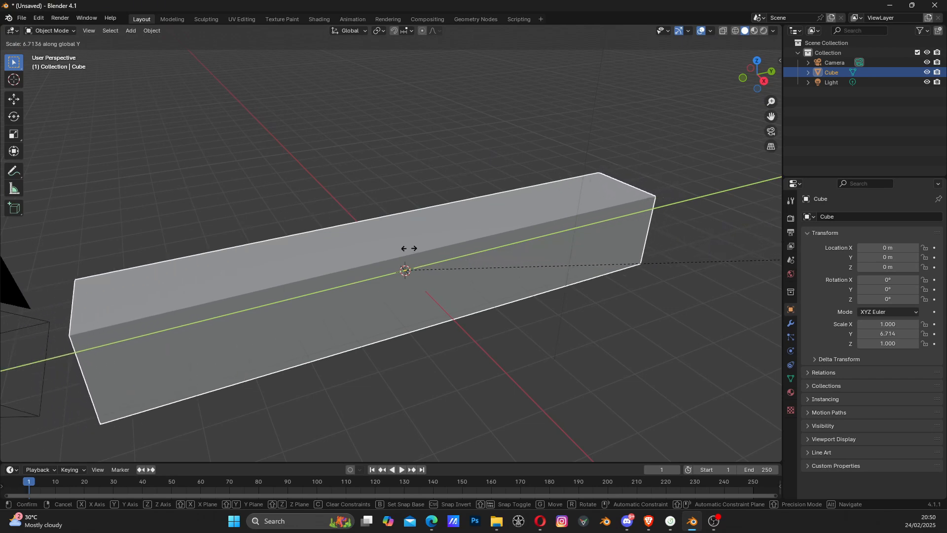
right_click(383, 254)
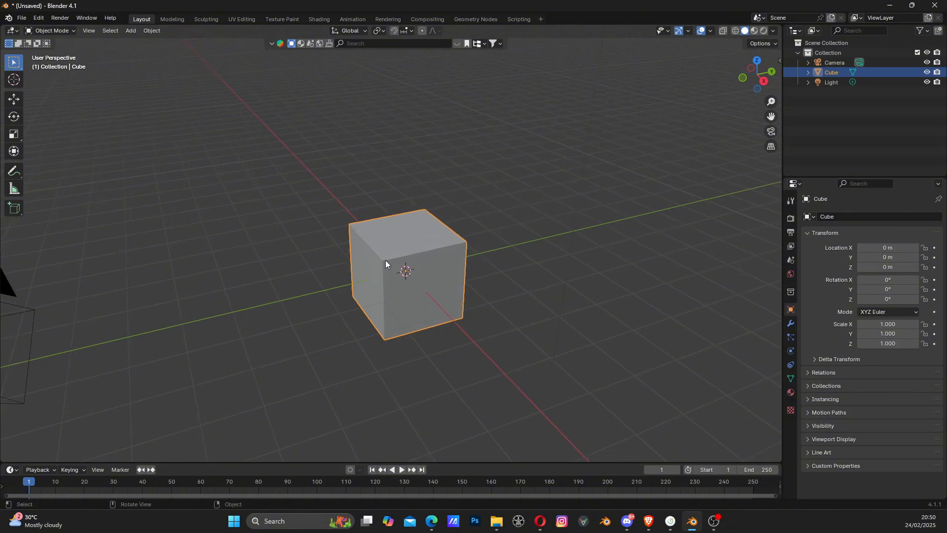
Switch the default cube to Edit Mode with face selection.
mouse_move(375, 268)
middle_down()
mouse_move(488, 256)
mouse_move(425, 234)
mouse_move(440, 246)
mouse_move(366, 279)
middle_up()
middle_drag(282, 295, 73, 72)
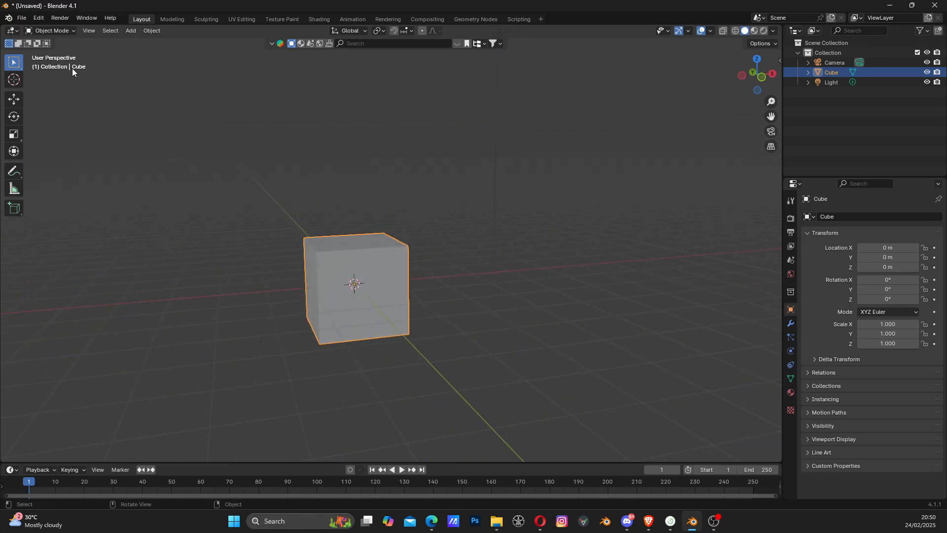
click(58, 31)
click(52, 53)
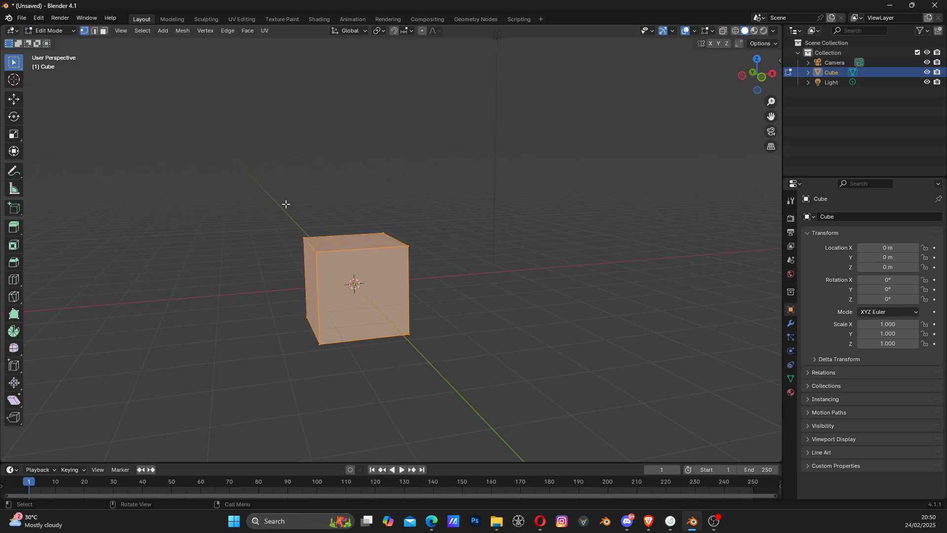
middle_drag(286, 203, 310, 209)
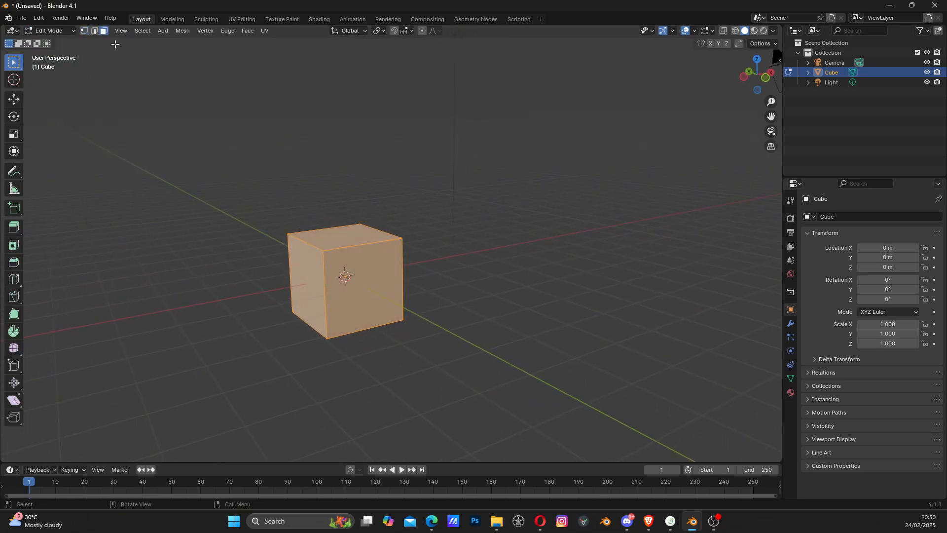
Select only the cube's negative X face and move it far outward along X to stretch the cube into a bar.
key(alt+a)
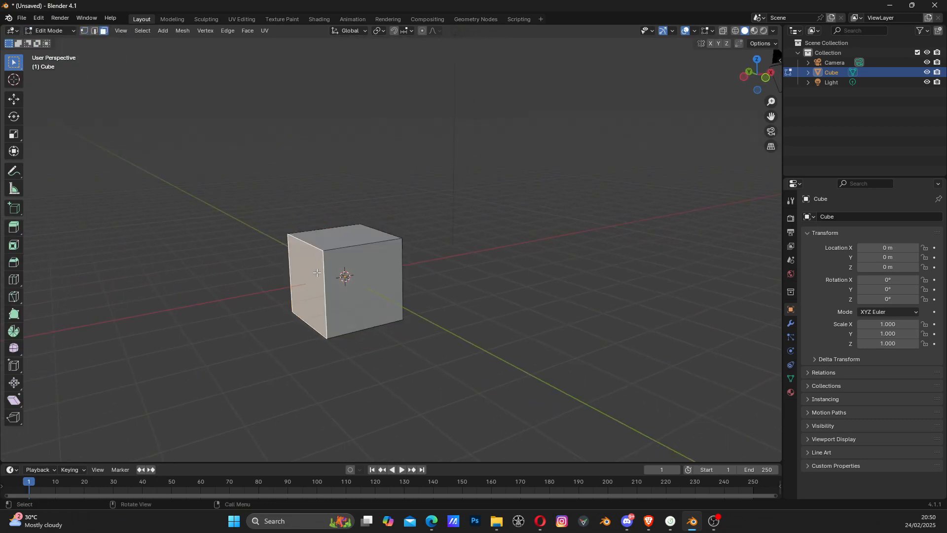
middle_drag(311, 274, 312, 277)
click(14, 99)
scroll(253, 213, down, 4)
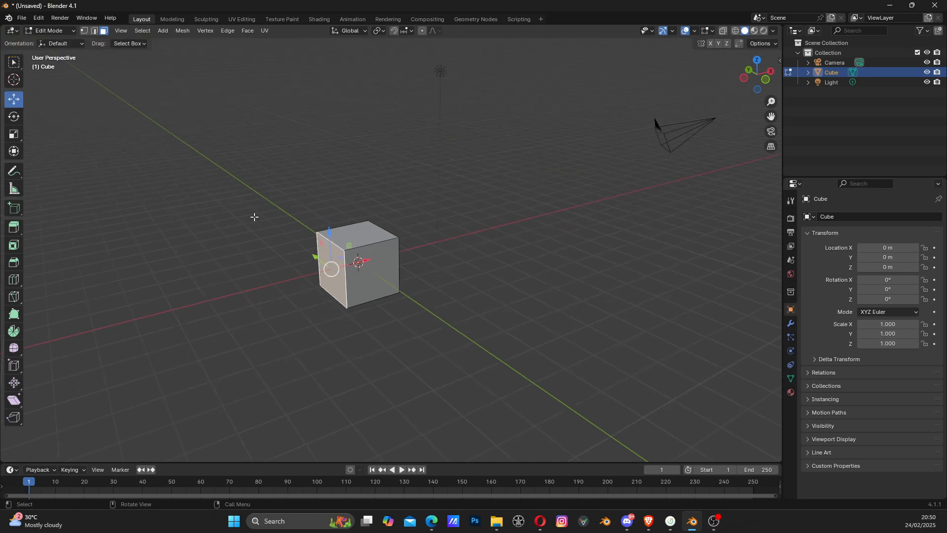
drag(390, 251, 141, 303)
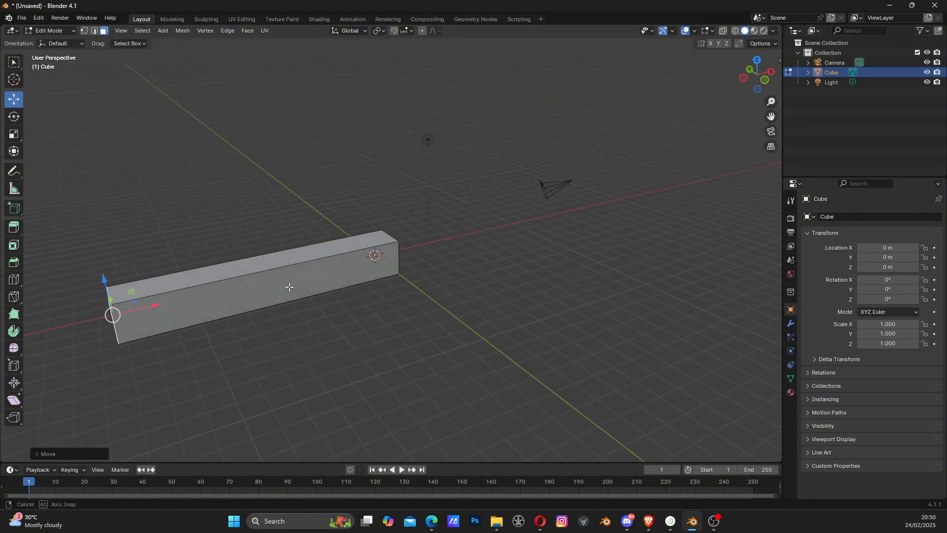
Select the bar's positive X end face and move it outward along X until the bar extends about equally both ways.
middle_drag(288, 281, 322, 286)
click(413, 291)
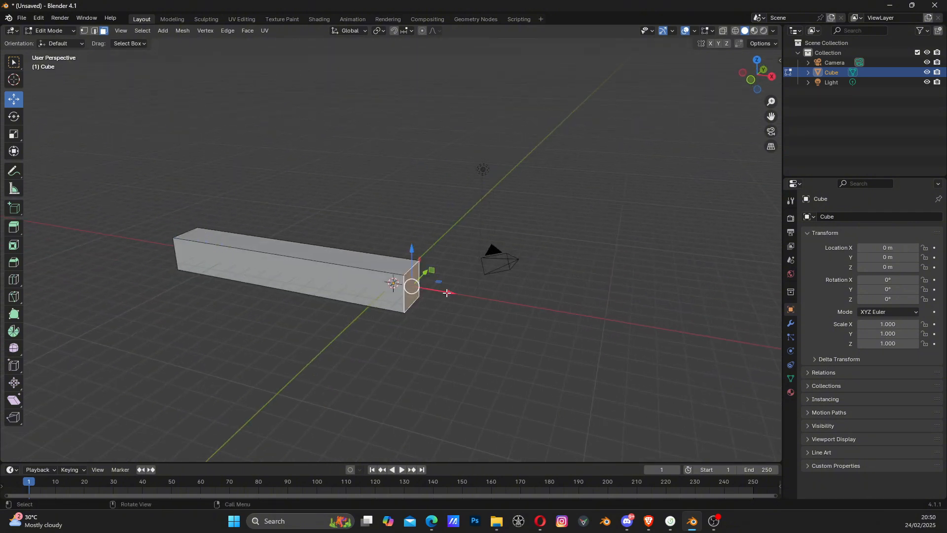
drag(446, 293, 735, 321)
scroll(428, 321, up, 2)
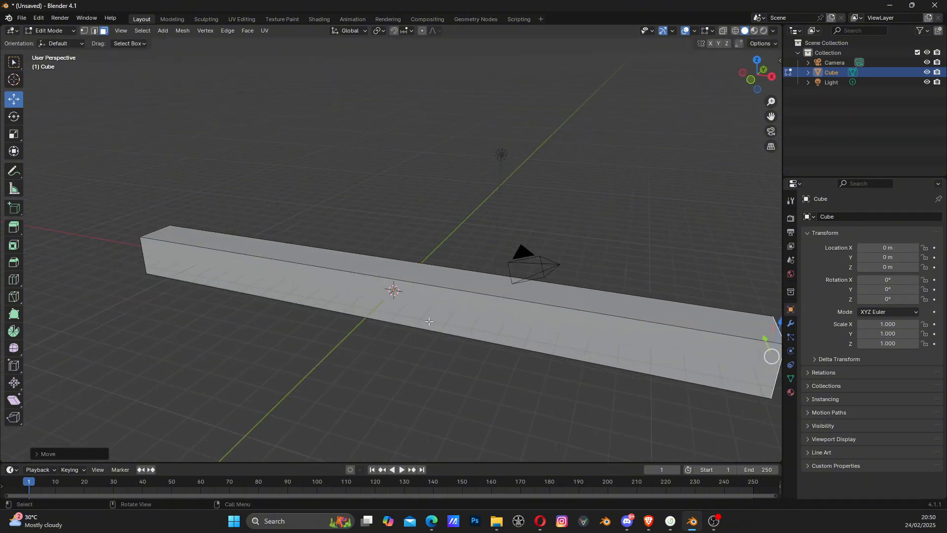
Show the bar in the front orthographic view and return to Object Mode.
middle_drag(428, 321, 434, 300)
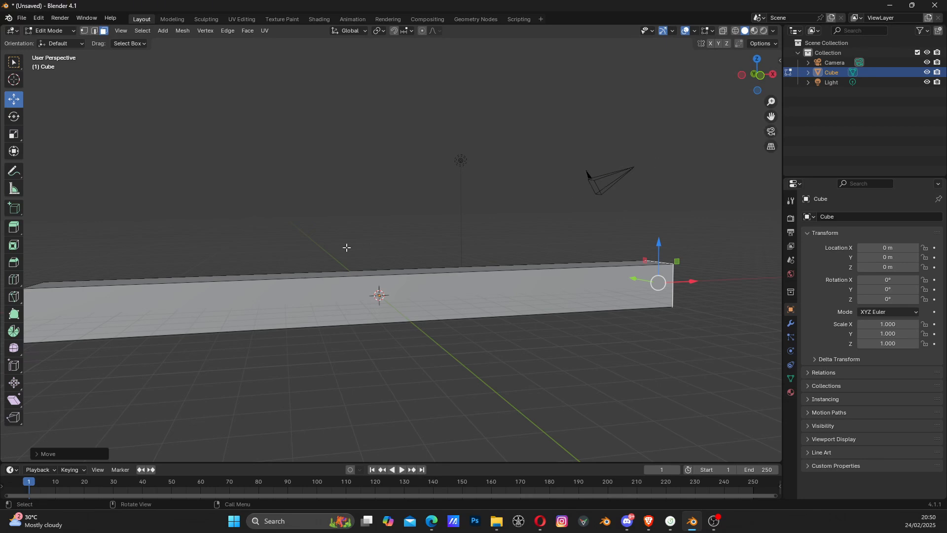
shift+middle_drag(288, 266, 308, 267)
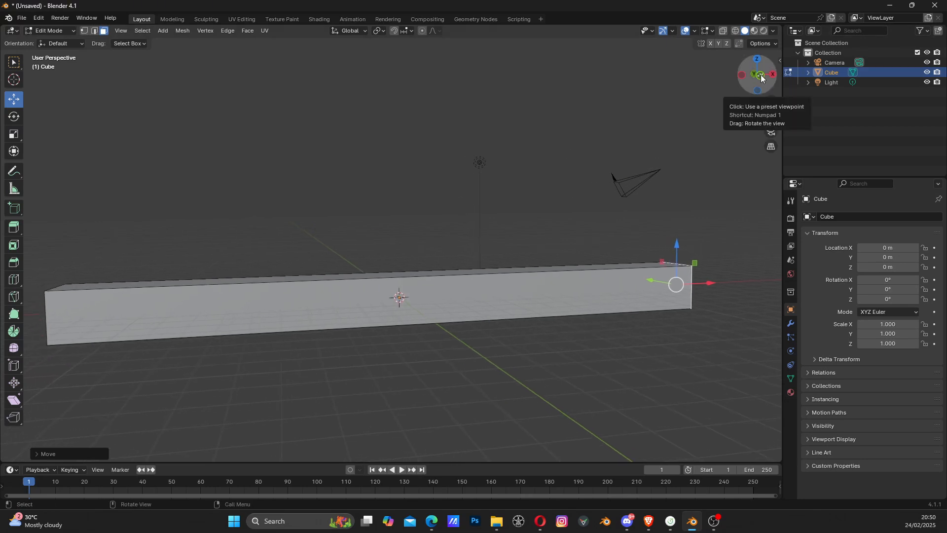
click(761, 78)
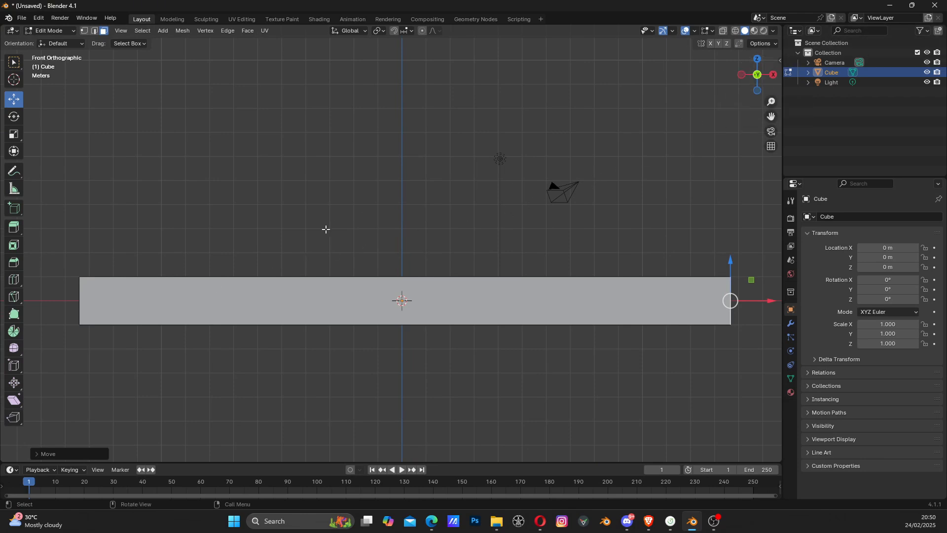
shift+middle_drag(287, 264, 315, 279)
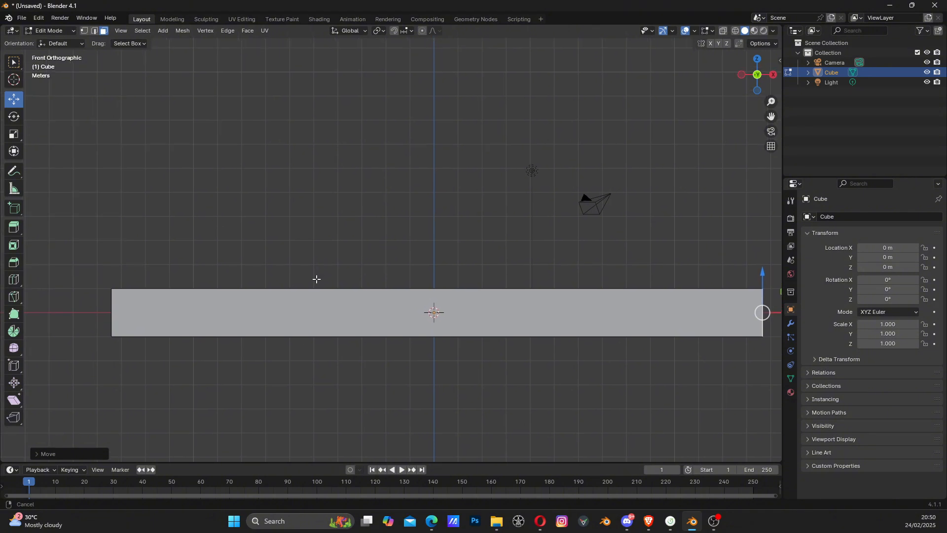
scroll(282, 306, up, 1)
mouse_move(201, 299)
shift+middle_down()
mouse_move(177, 296)
mouse_move(197, 299)
shift+middle_up()
scroll(205, 303, down, 1)
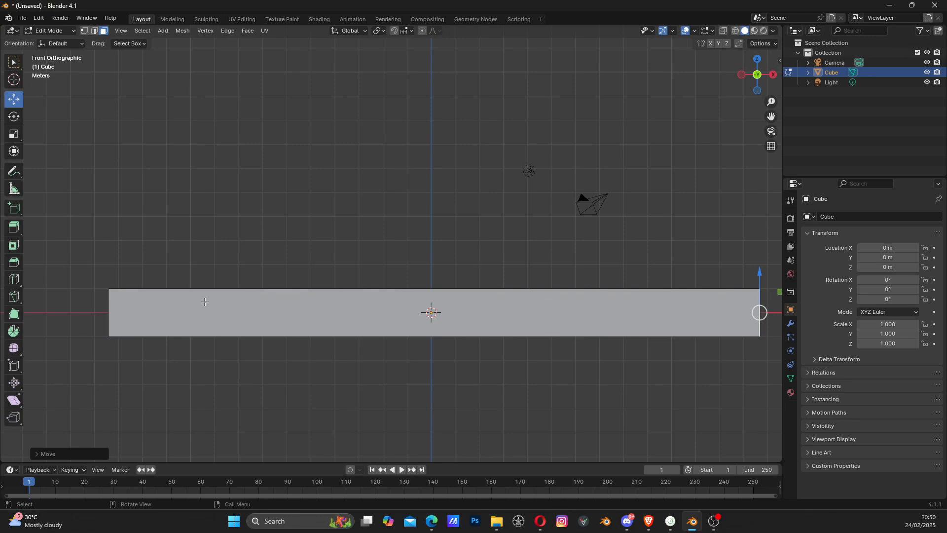
shift+middle_drag(293, 309, 311, 315)
click(55, 31)
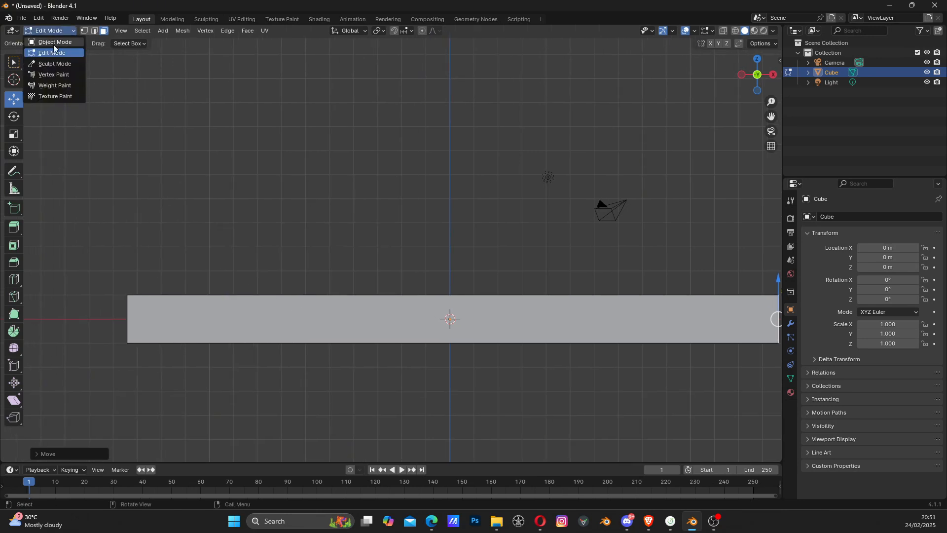
click(54, 42)
Add a new cube mesh at the world origin.
scroll(173, 294, up, 1)
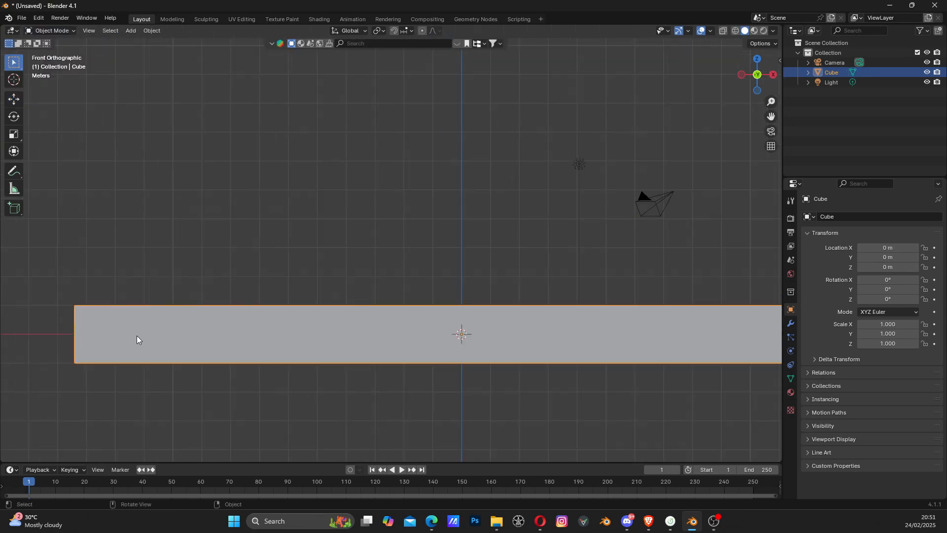
shift+middle_drag(137, 337, 194, 353)
key(shift+a)
mouse_move(207, 330)
mouse_move(199, 314)
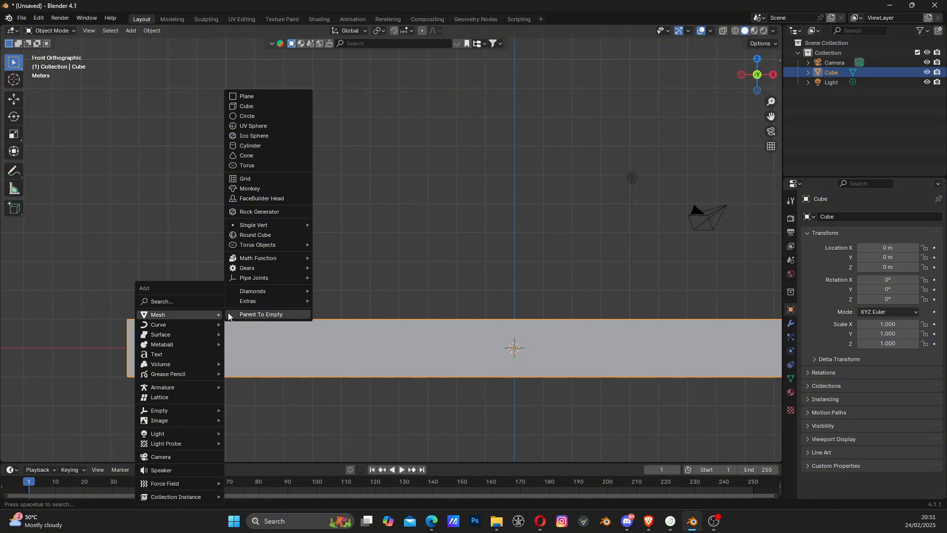
click(252, 104)
scroll(449, 271, down, 1)
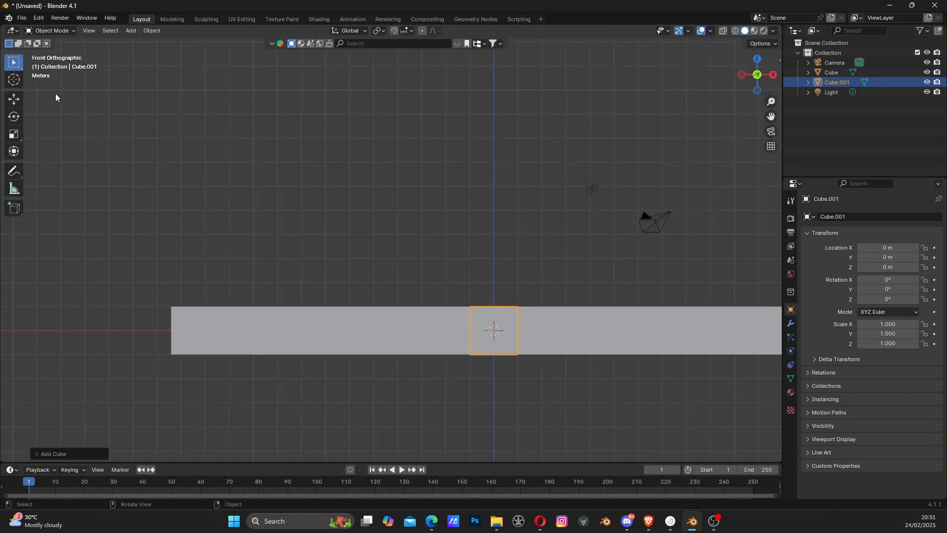
Move the new cube up to about 2.2 m in Z and along X to about -11.8 m, above the bar's end.
click(14, 99)
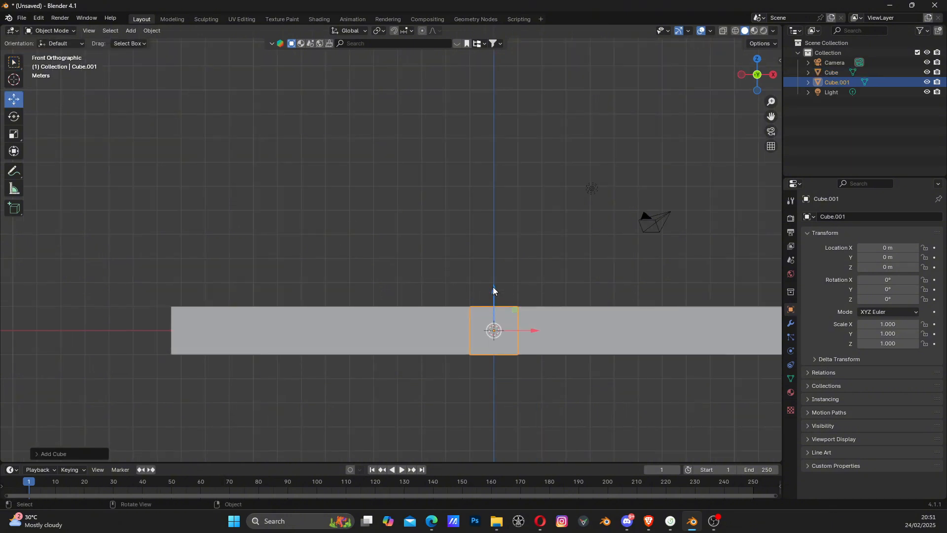
drag(493, 286, 477, 234)
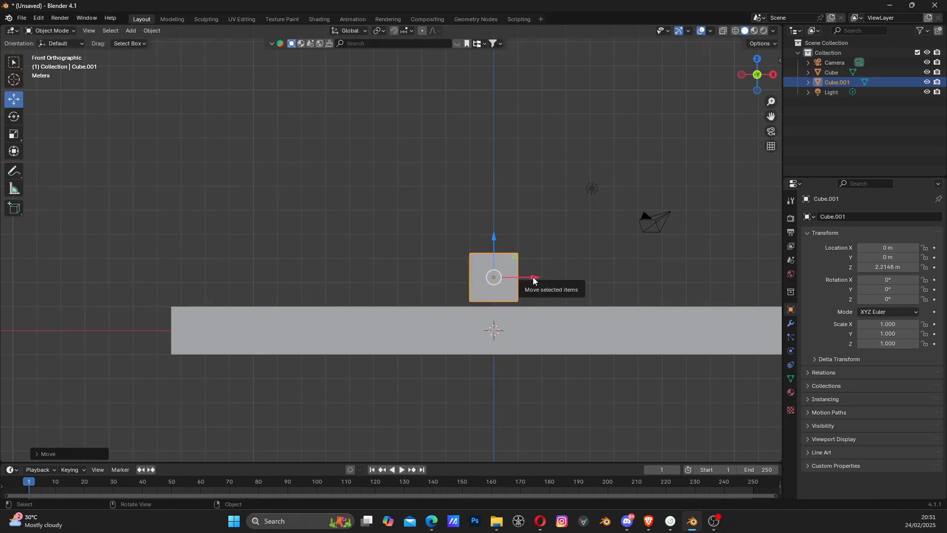
drag(534, 281, 249, 281)
Scale the small cube down to about 0.53 in X and Y, keeping its Z height.
scroll(233, 294, up, 2)
middle_drag(232, 295, 342, 342)
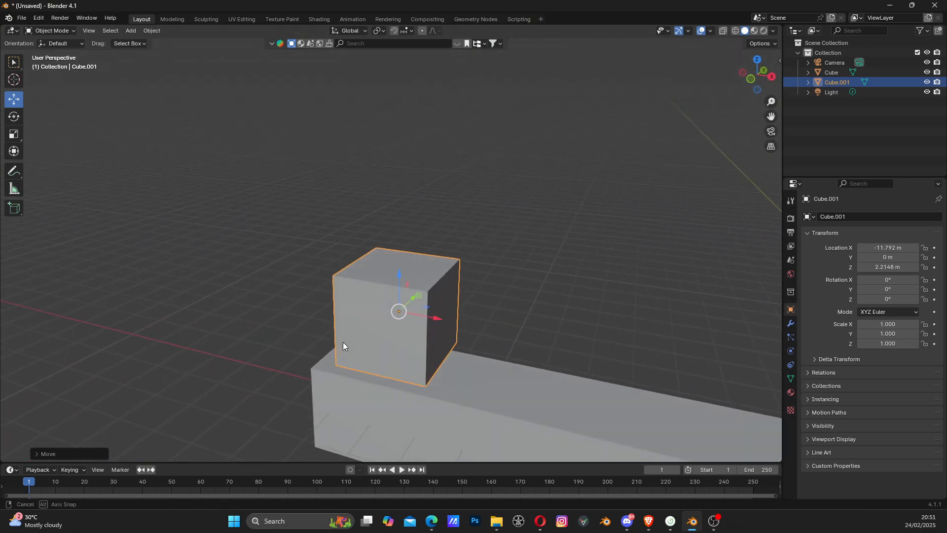
middle_drag(492, 336, 494, 358)
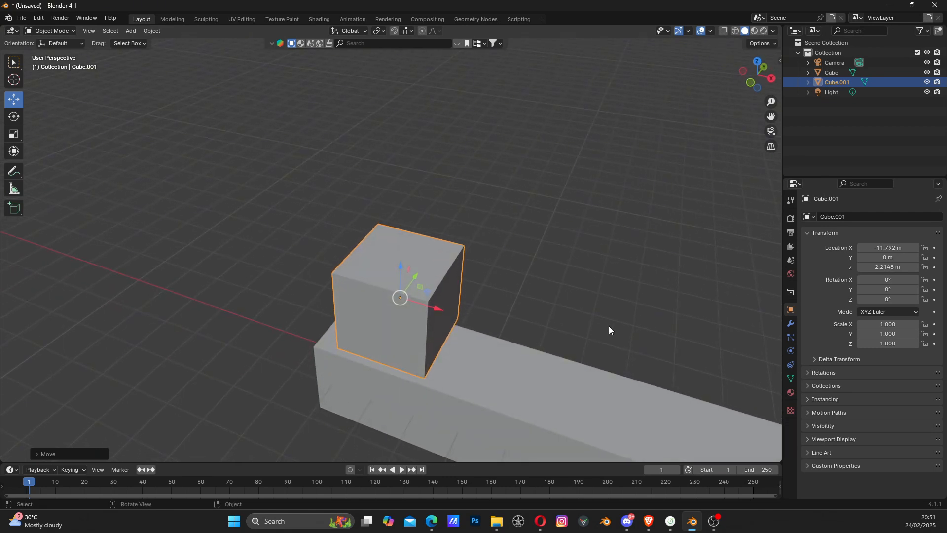
key(s)
key(shift+z)
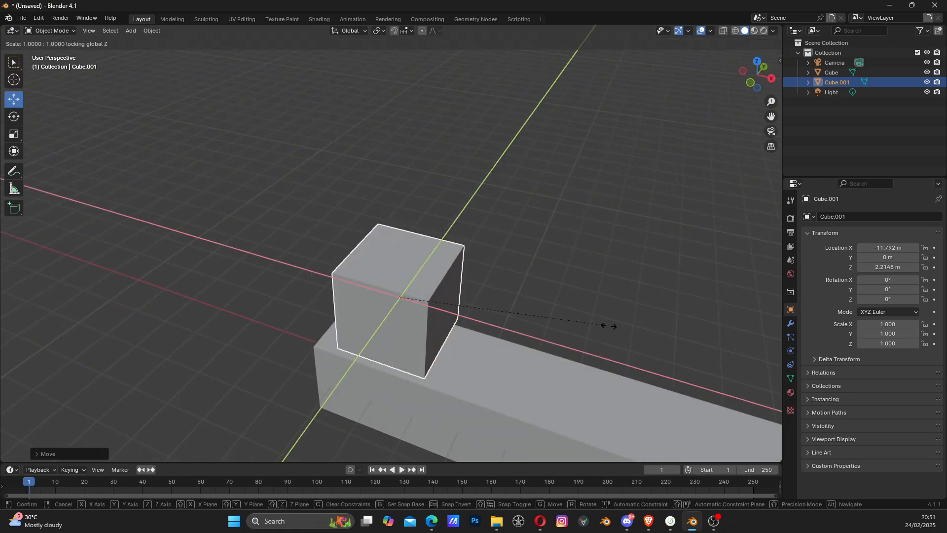
click(508, 319)
Lower the narrow block to about 1.97 m in Z onto the bar and enter Edit Mode on it.
middle_drag(508, 320, 365, 259)
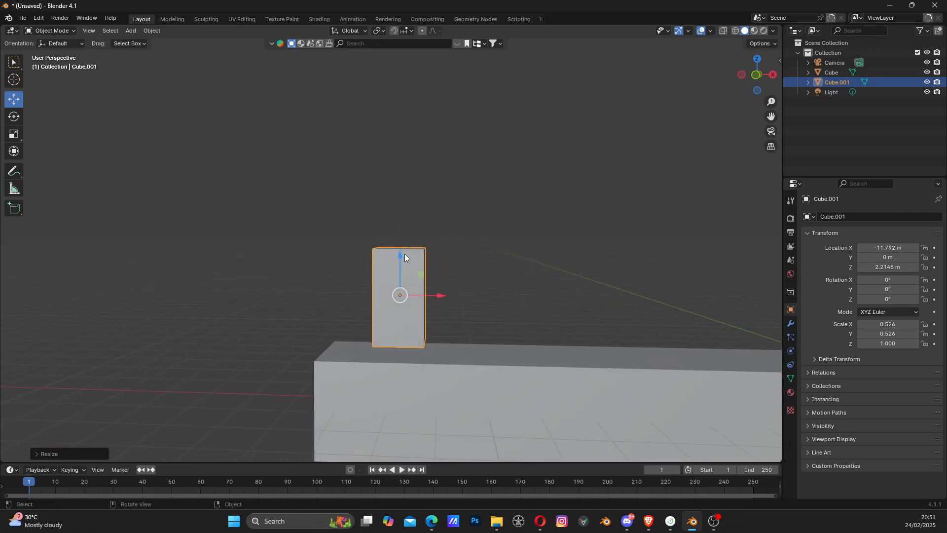
drag(404, 253, 406, 266)
middle_drag(442, 313, 469, 331)
key(Tab)
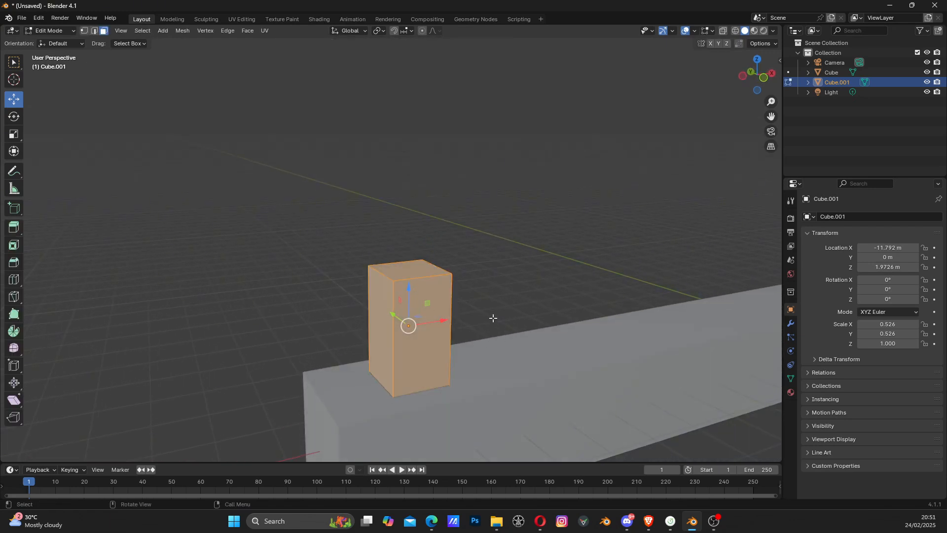
key(ctrl+b)
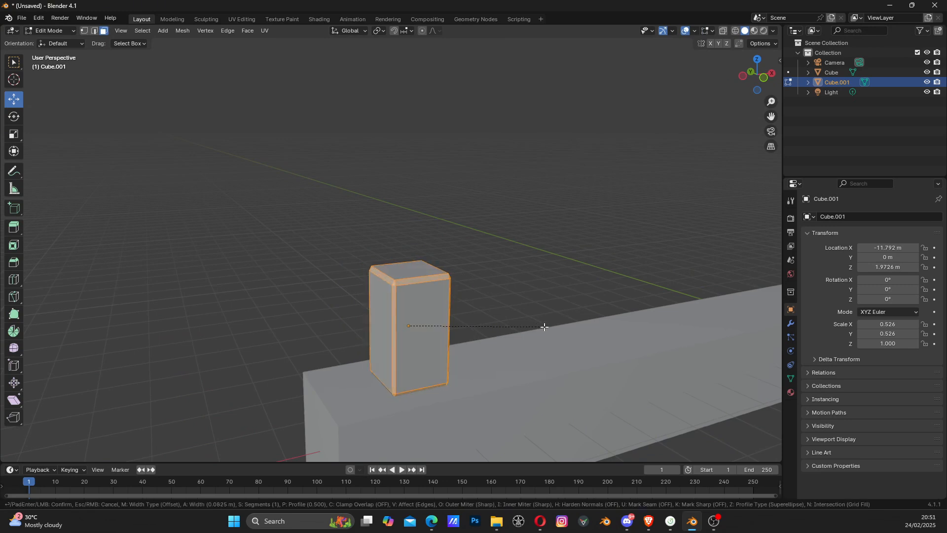
scroll(547, 327, up, 1)
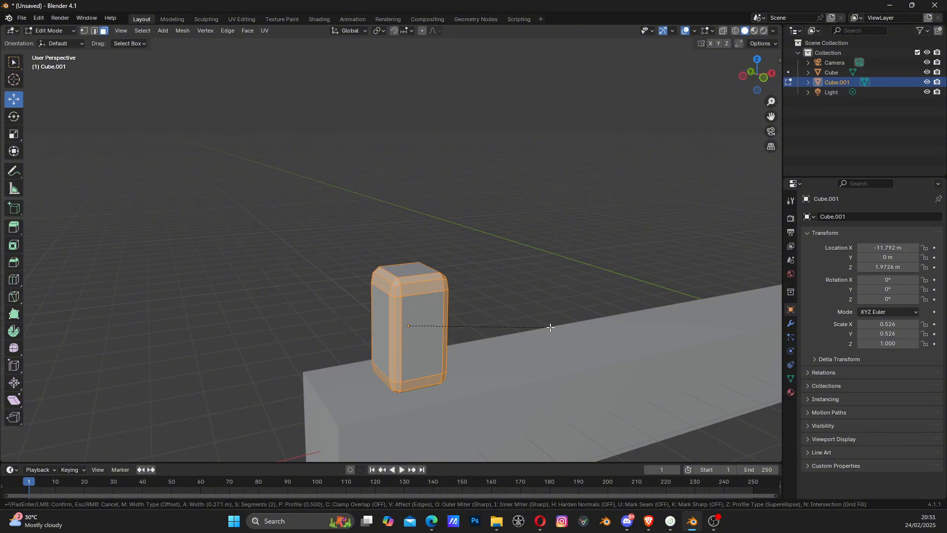
scroll(550, 328, up, 1)
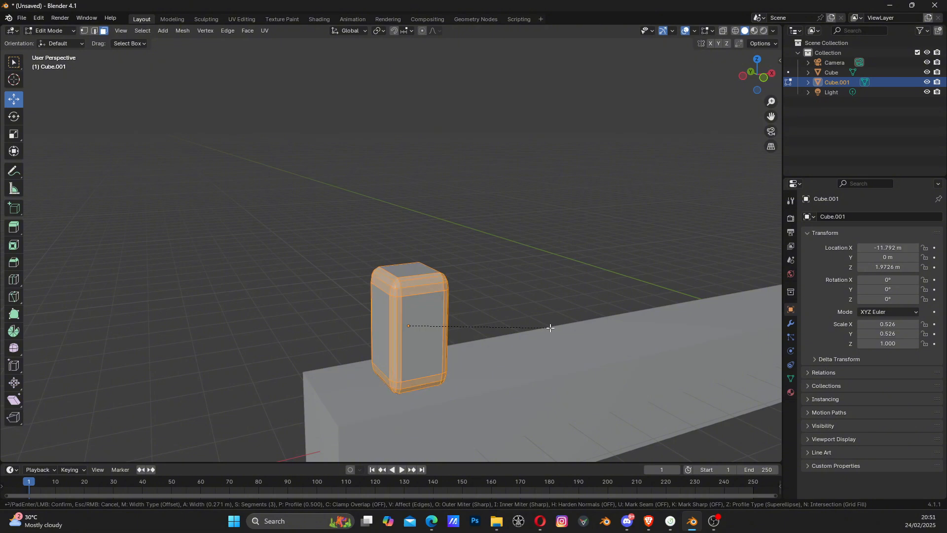
click(550, 328)
middle_drag(497, 337, 477, 343)
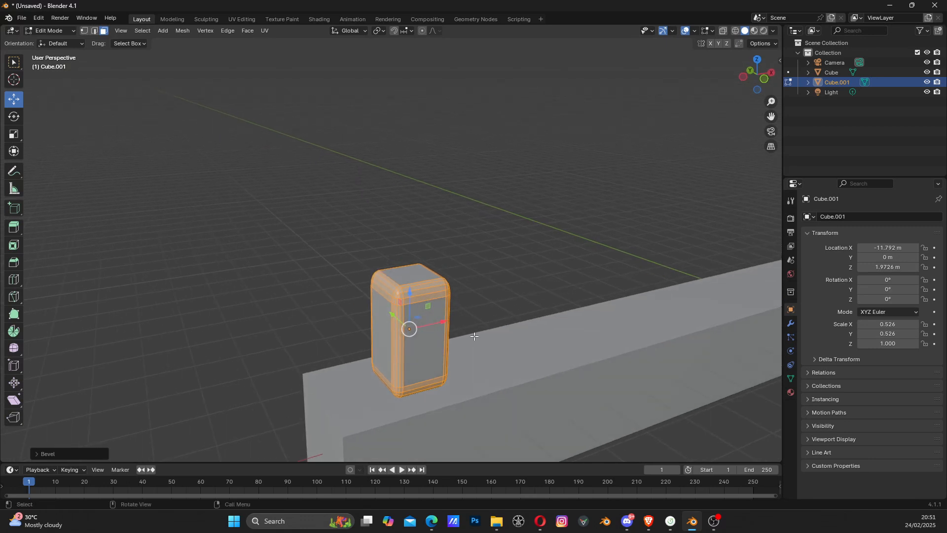
key(ctrl+z)
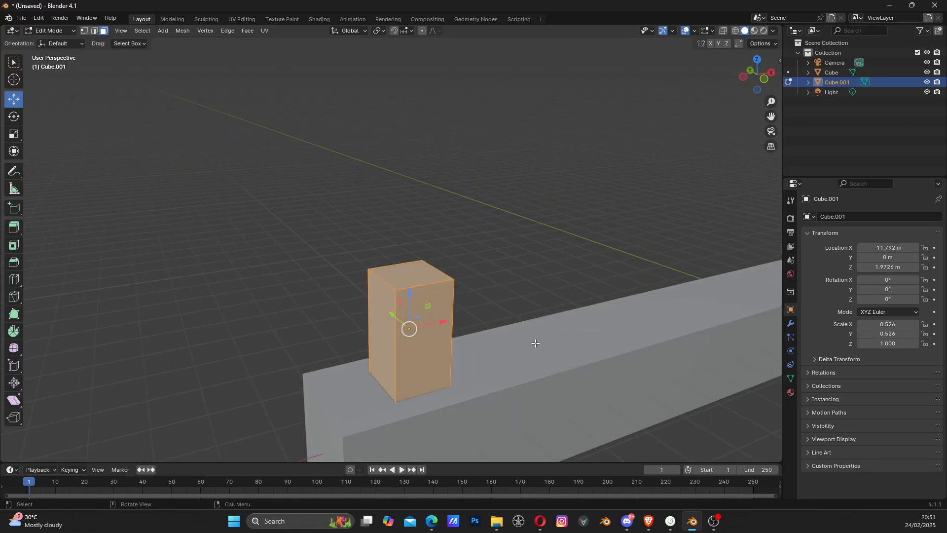
Bevel all edges of the narrow block by about 0.675 m with 4 segments, rounding it into a capsule shape.
key(ctrl+b)
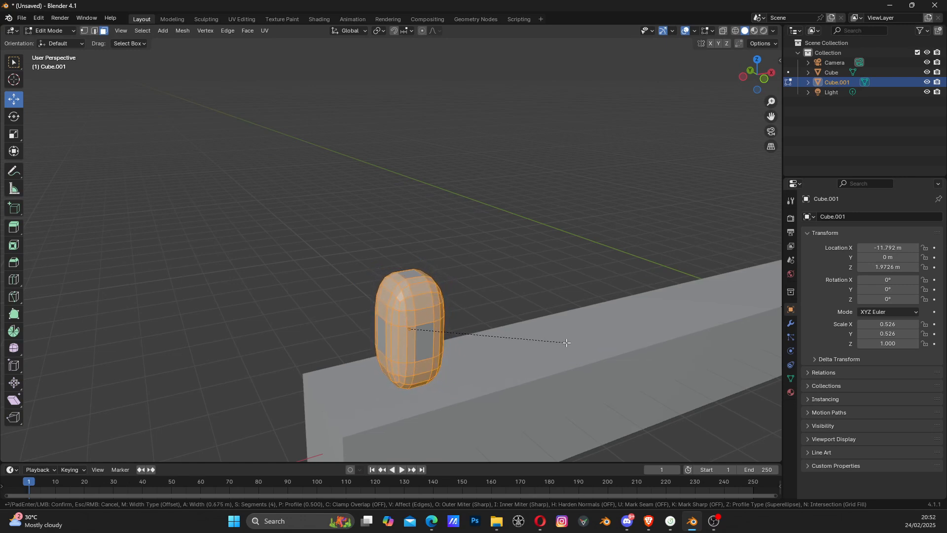
click(567, 343)
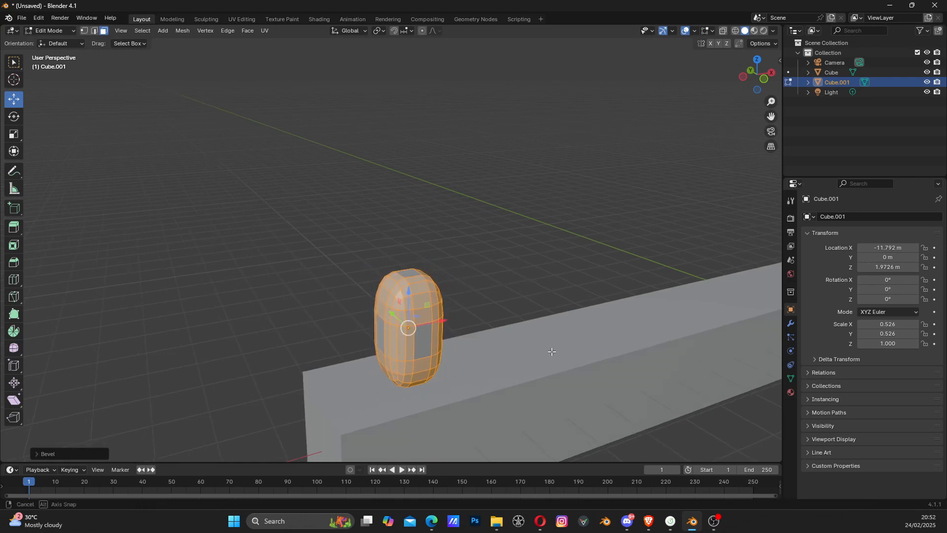
middle_drag(566, 342, 547, 335)
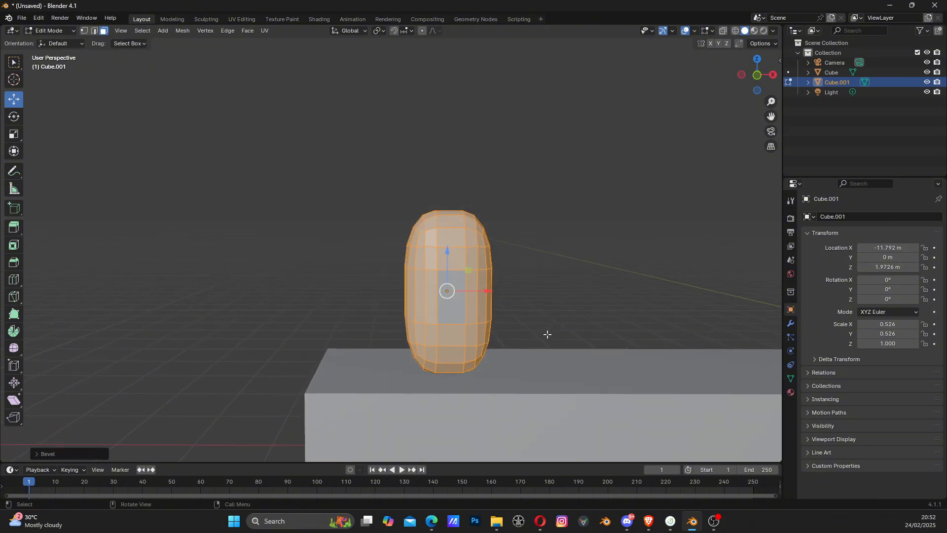
Return to Object Mode and shade the capsule-shaped block smooth.
key(Tab)
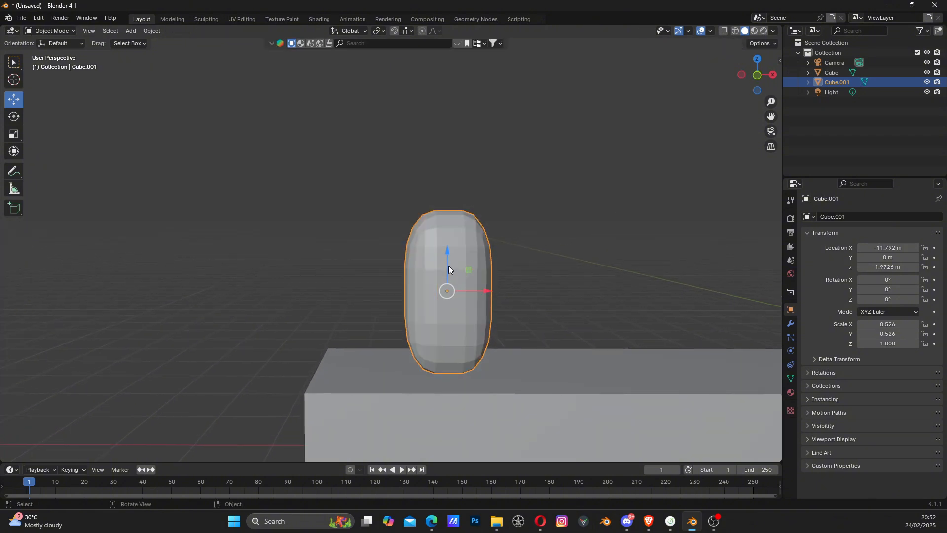
right_click(454, 243)
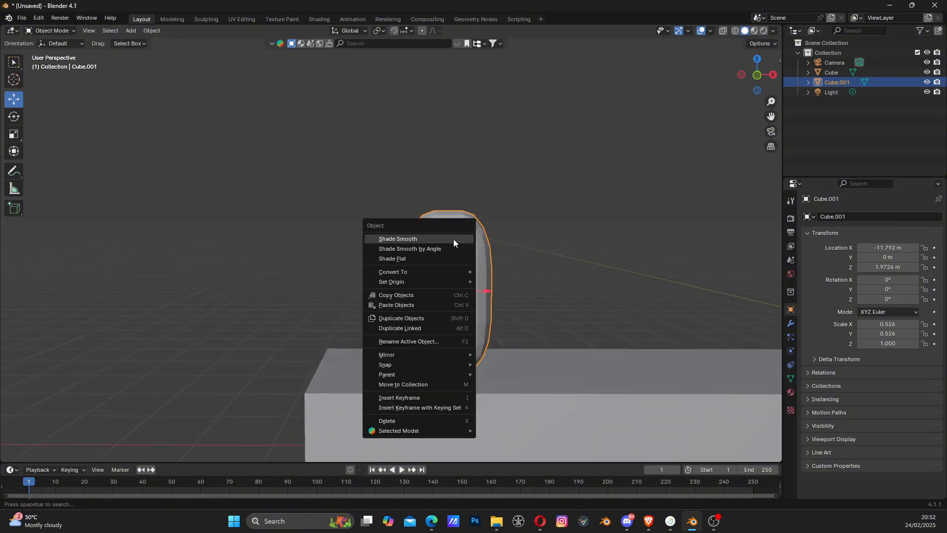
click(423, 241)
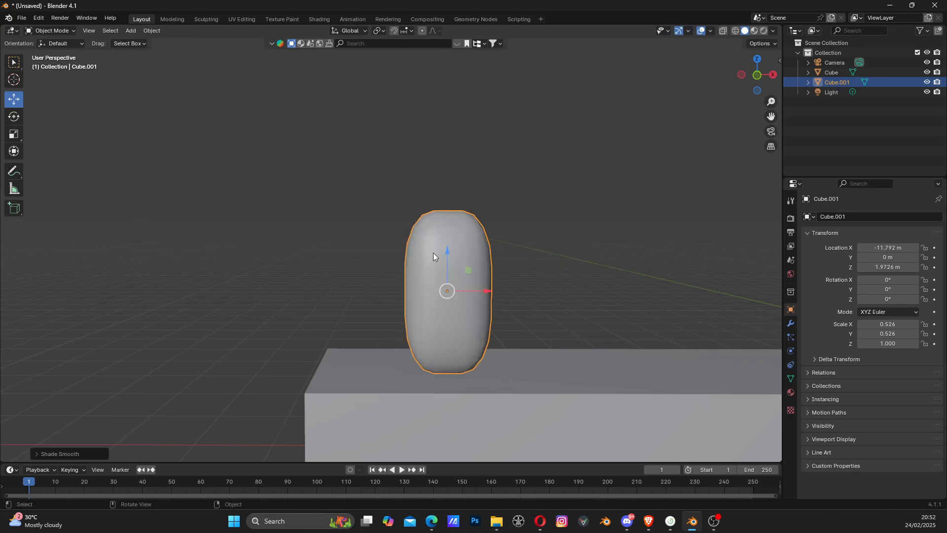
Add a UV sphere and move it above the capsule, to about -11.81 m in X and 3.3 m in Z.
mouse_move(433, 253)
middle_down()
mouse_move(526, 281)
mouse_move(435, 264)
mouse_move(500, 276)
mouse_move(493, 290)
middle_up()
middle_drag(549, 294, 473, 312)
key(shift+a)
mouse_move(472, 309)
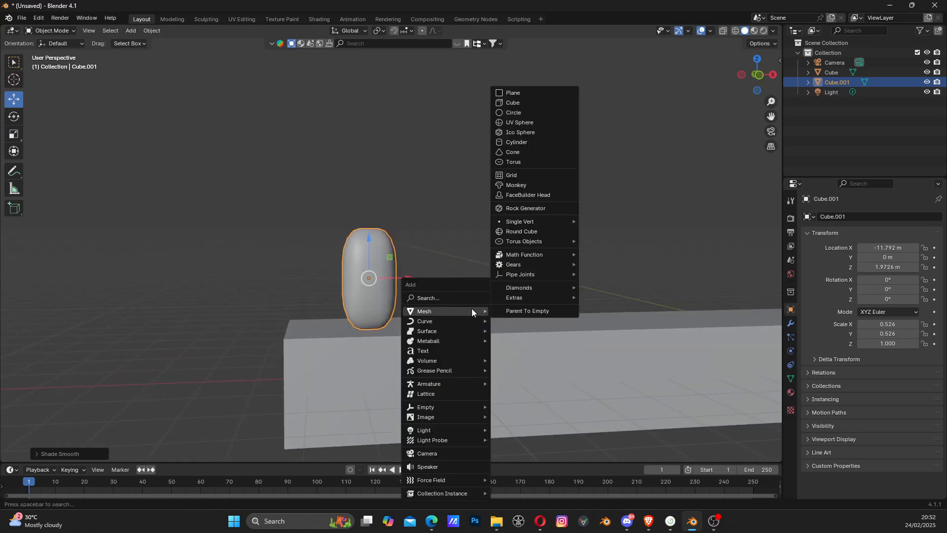
click(523, 121)
middle_drag(523, 121, 520, 268)
drag(519, 266, 323, 255)
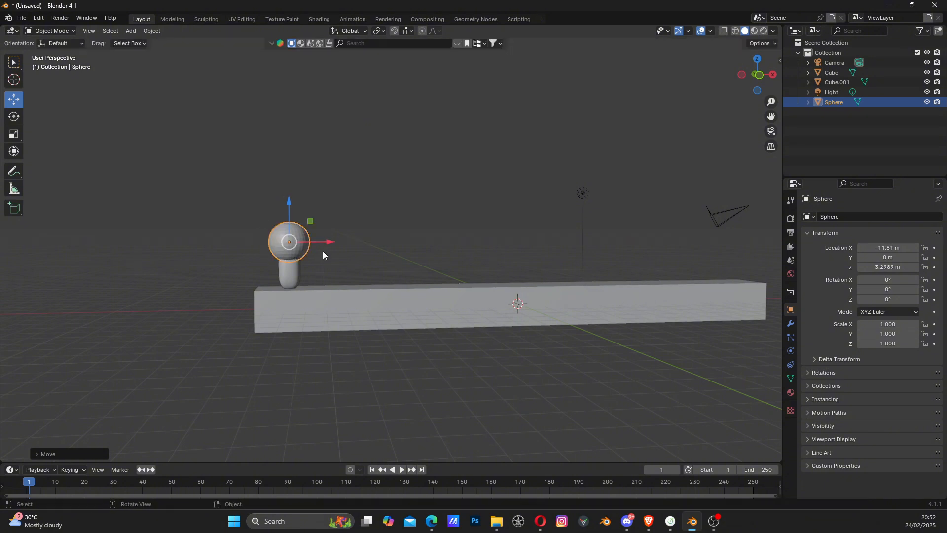
From the front view, raise the sphere to about 3.86 m in Z so it clears the capsule.
click(758, 74)
scroll(407, 268, up, 5)
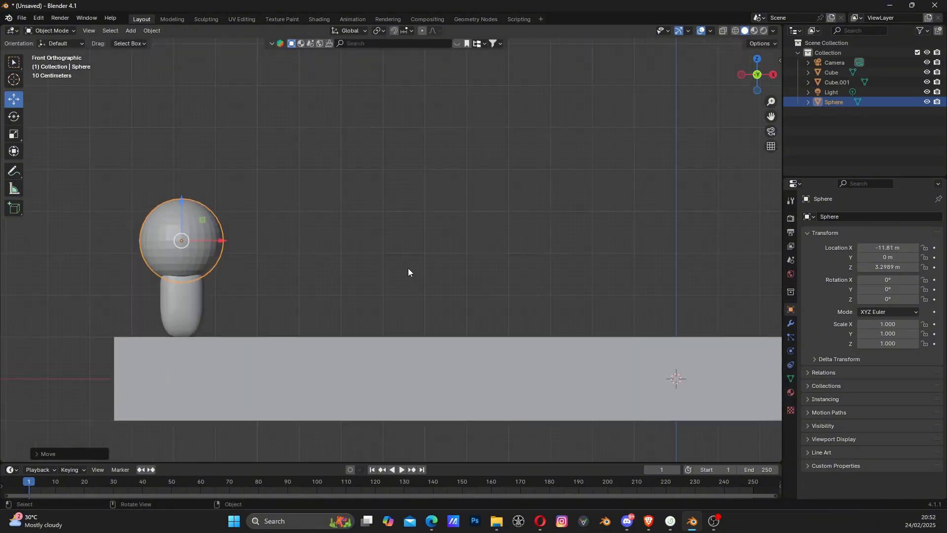
shift+middle_drag(403, 321, 609, 352)
scroll(475, 319, up, 2)
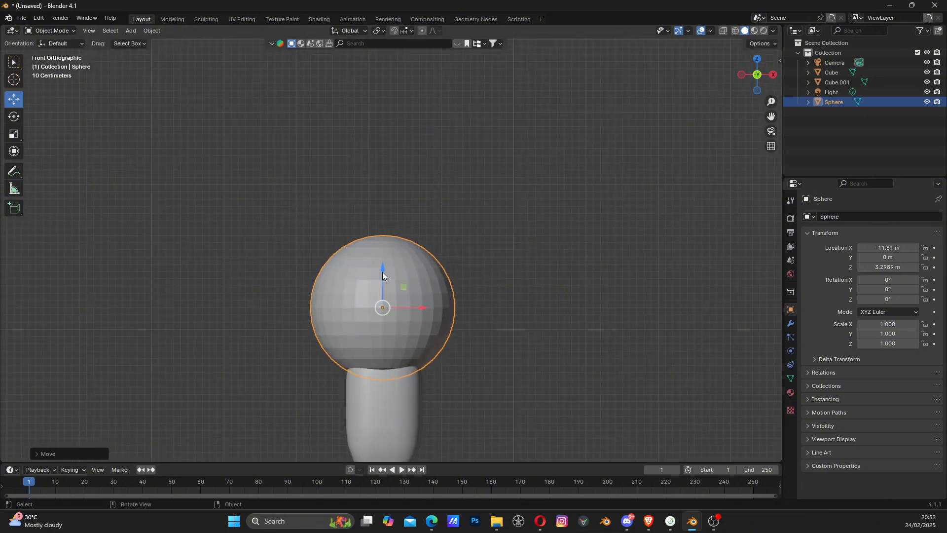
drag(382, 274, 394, 237)
Scale the sphere uniformly to about 0.49 and lower it onto the capsule's top, at about 3.36 m in Z.
scroll(516, 324, down, 1)
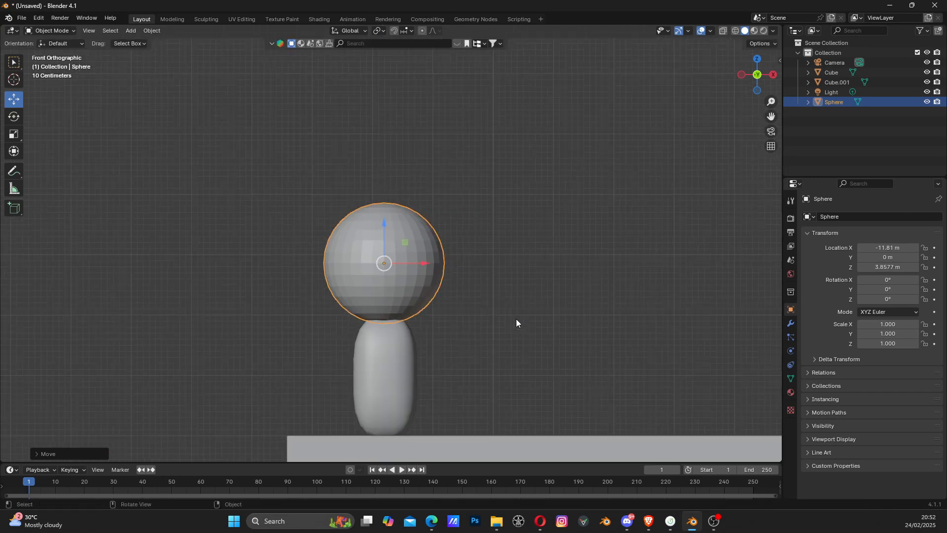
shift+middle_drag(516, 323, 475, 292)
key(s)
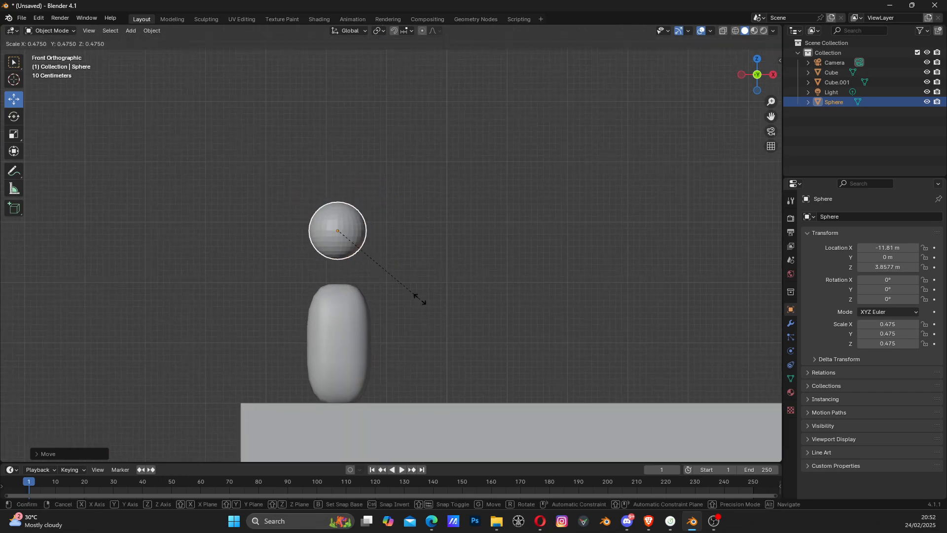
click(424, 301)
drag(339, 194, 342, 220)
Shade the head sphere smooth.
scroll(353, 295, up, 2)
shift+middle_drag(364, 306, 375, 295)
right_click(335, 238)
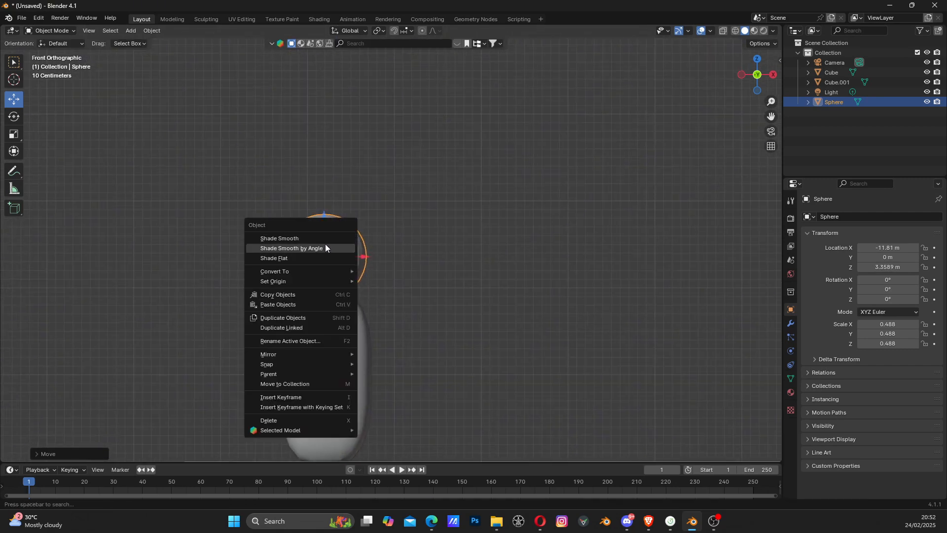
click(314, 238)
Join the sphere and the capsule into one figure object, with the capsule as the active object.
middle_drag(328, 268, 352, 297)
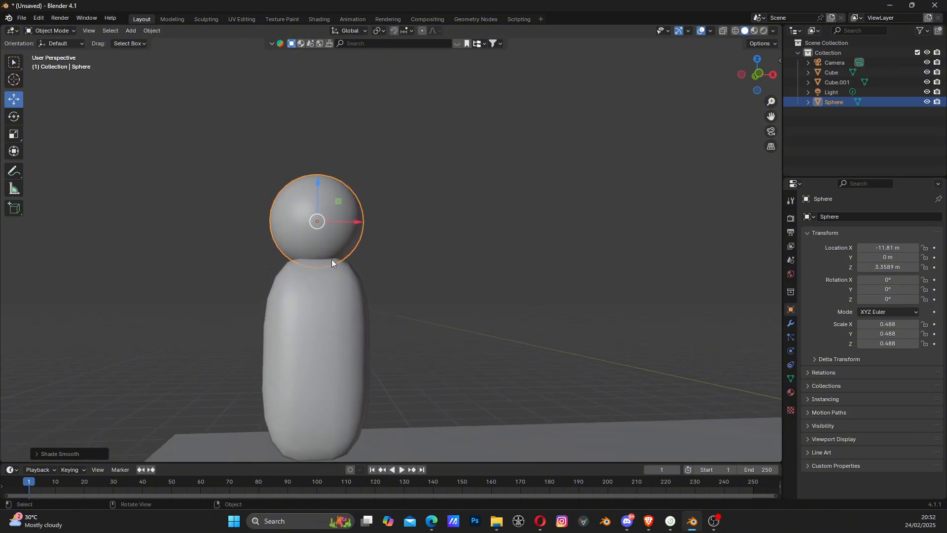
shift+click(333, 336)
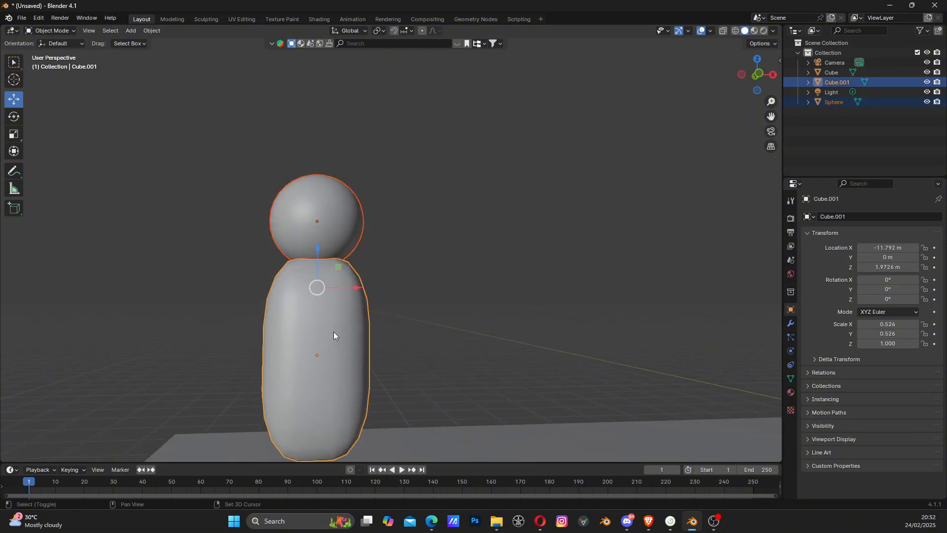
key(ctrl+j)
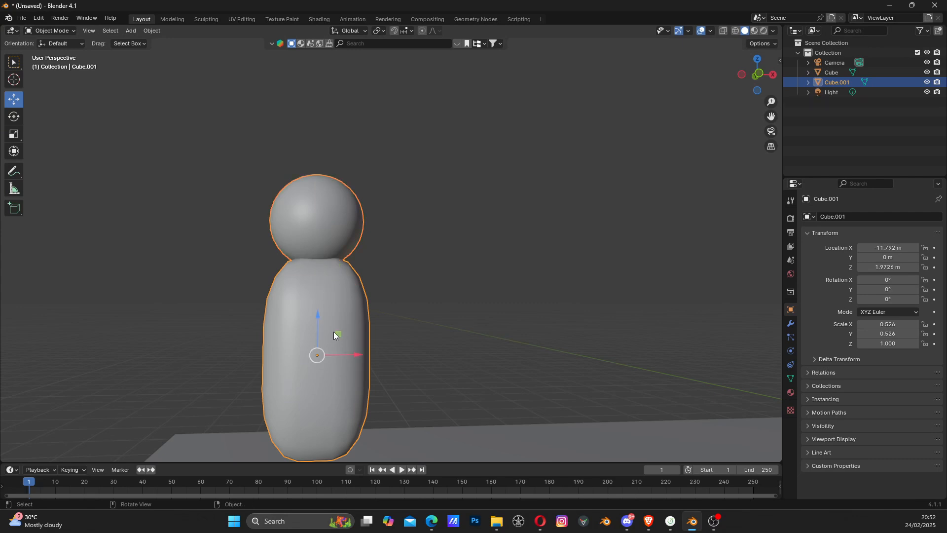
Try moving the joined figure off the bar in the XZ plane, and undo the move.
drag(338, 334, 386, 264)
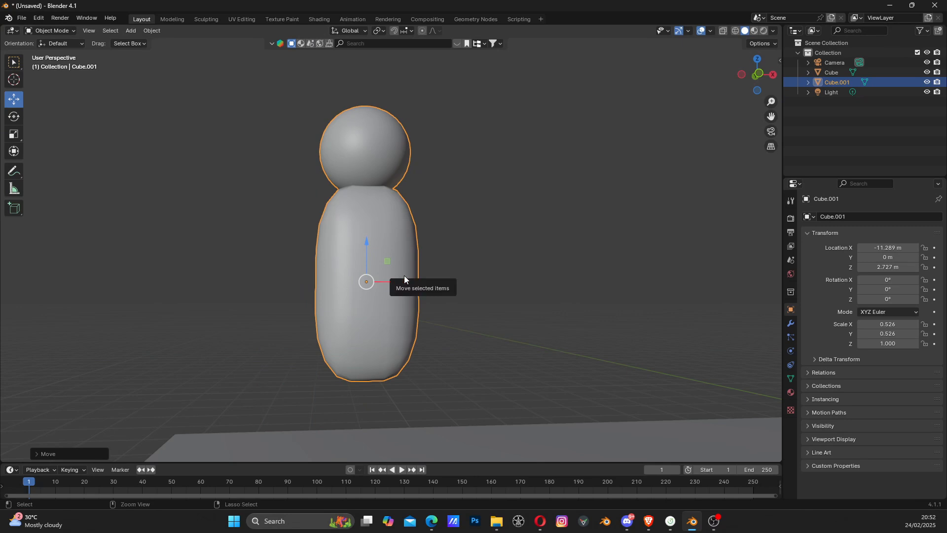
key(ctrl+z)
Add a cylinder and stand it on the bar beside the figure, at about -7.82 m in X and 1.96 m in Z.
scroll(408, 291, down, 5)
shift+middle_drag(516, 298, 383, 316)
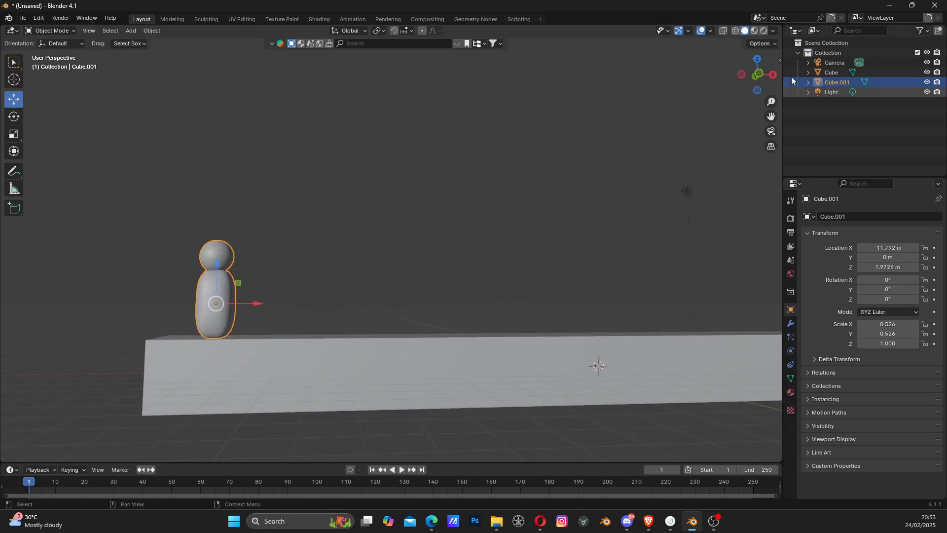
click(759, 74)
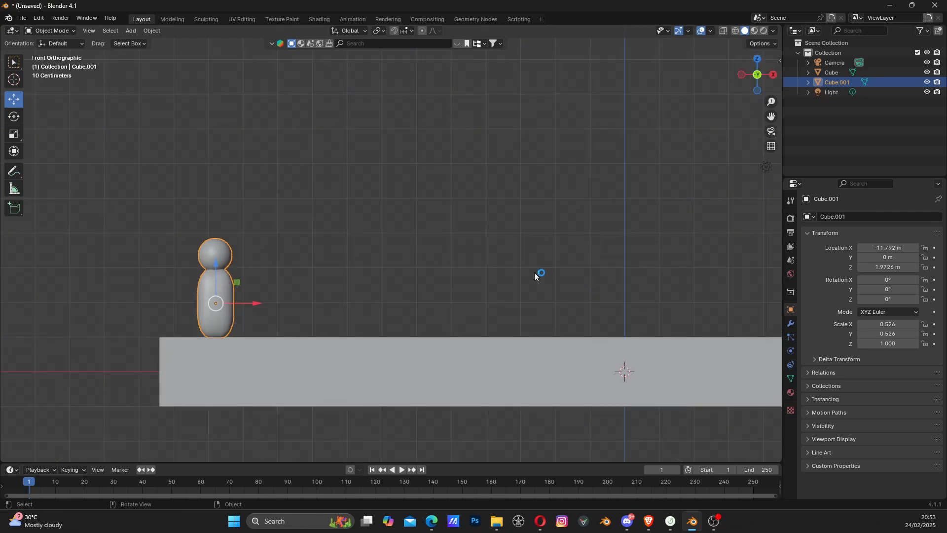
scroll(543, 276, up, 3)
shift+middle_drag(439, 297, 504, 287)
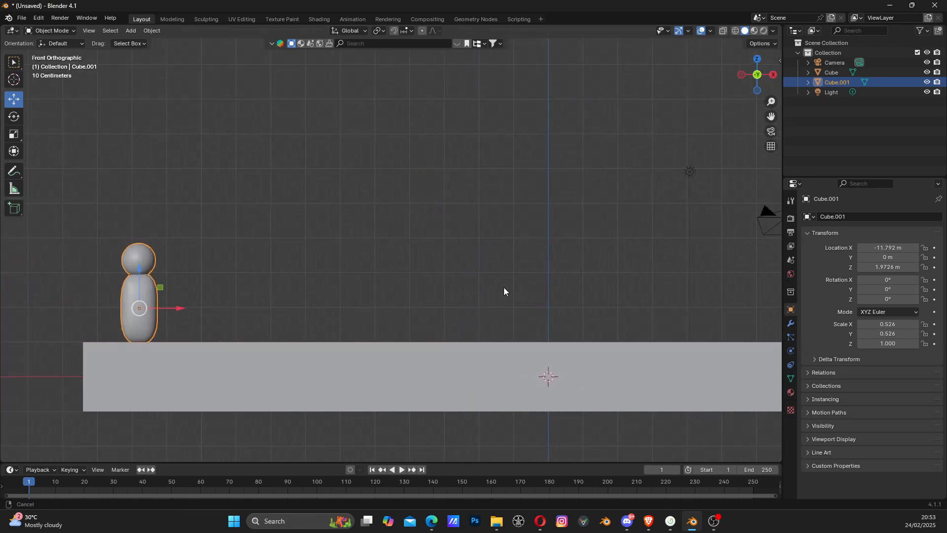
key(shift+a)
mouse_move(482, 291)
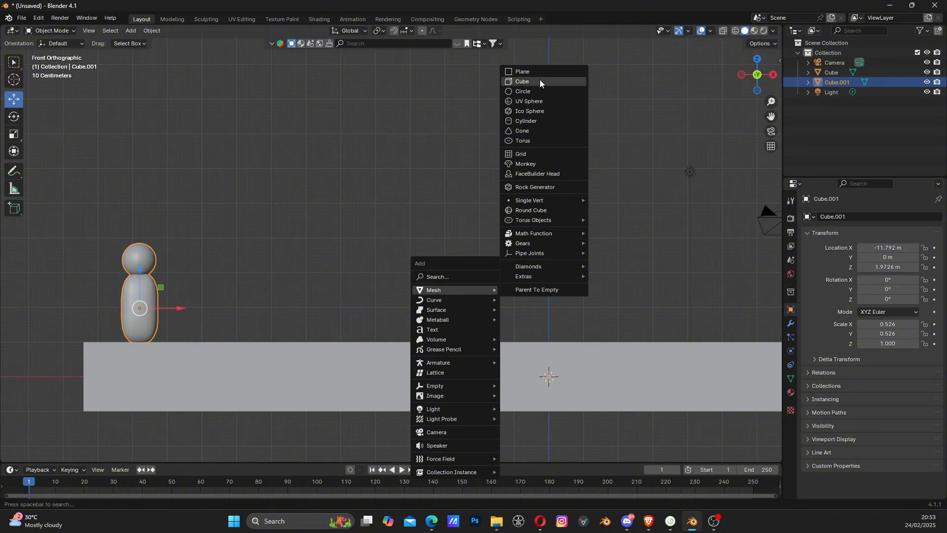
click(530, 121)
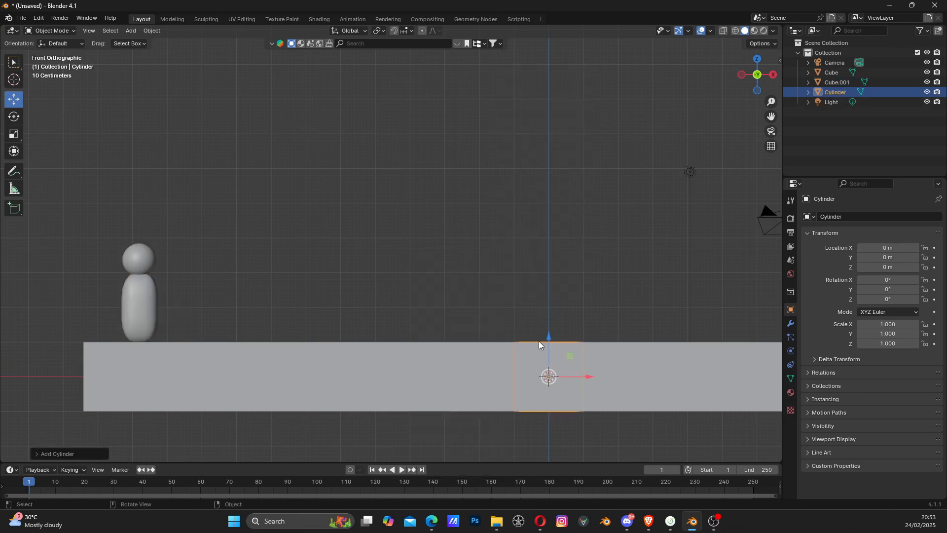
drag(548, 336, 553, 267)
drag(585, 308, 314, 303)
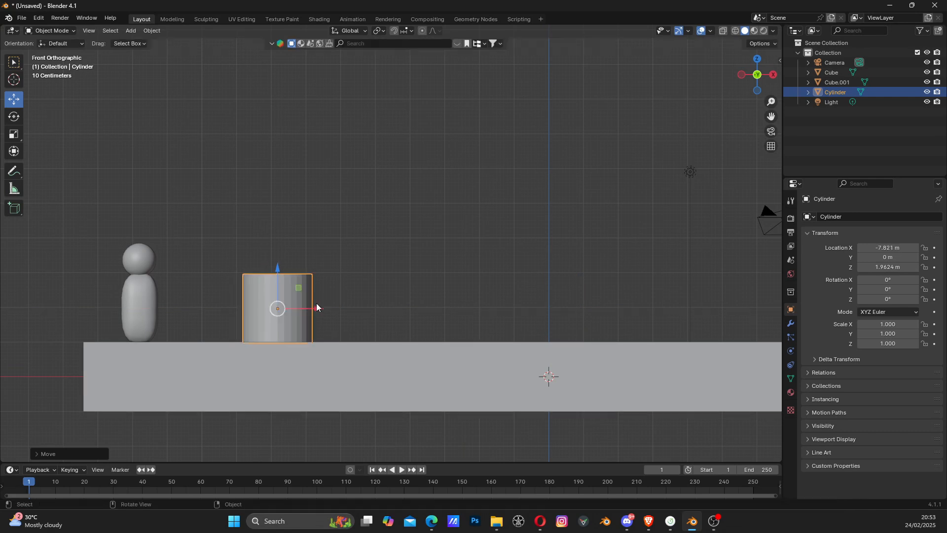
Scale the cylinder to 0.65 in X and Y, keeping its Z height.
shift+middle_drag(488, 281, 561, 298)
middle_drag(392, 316, 438, 307)
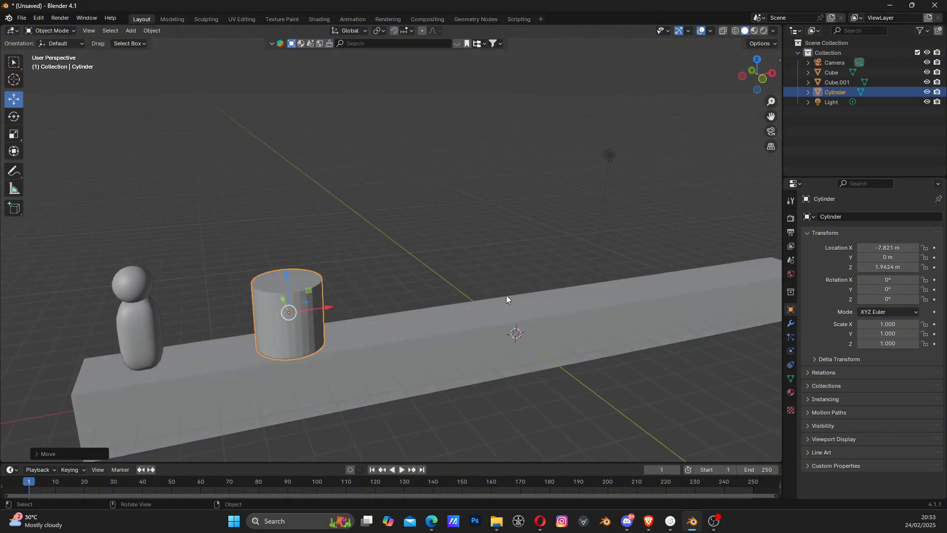
key(s)
key(shift+z)
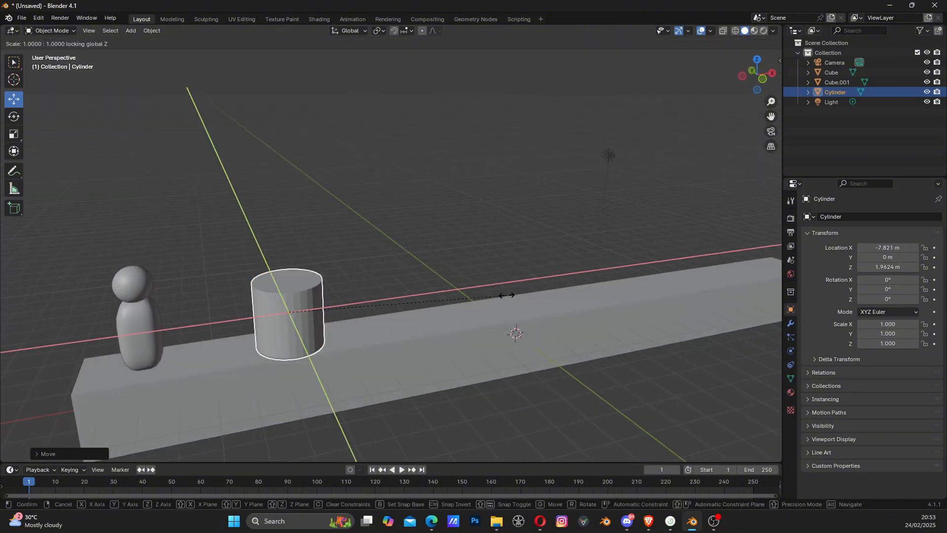
click(430, 318)
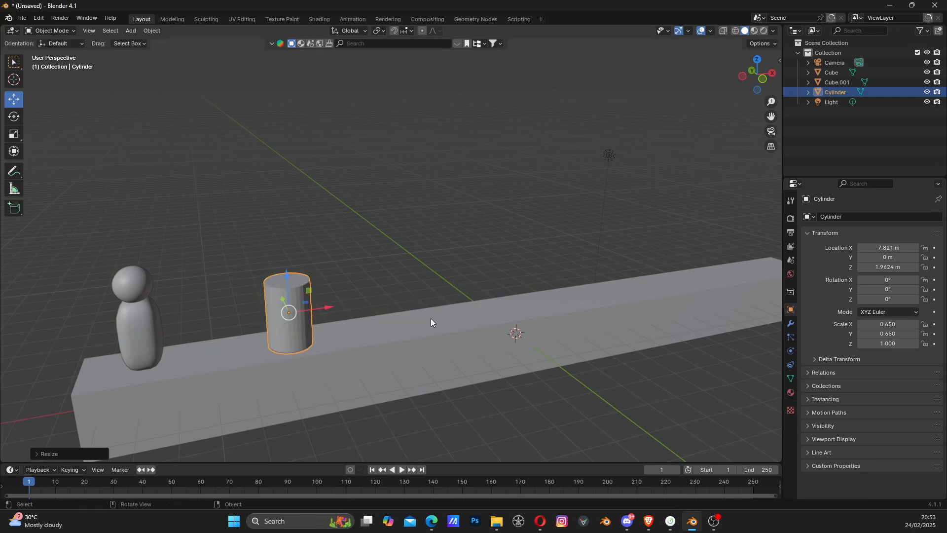
Duplicate the cylinder straight up along Z and place the copy at about 4.11 m.
middle_drag(431, 318, 356, 291)
scroll(317, 280, up, 1)
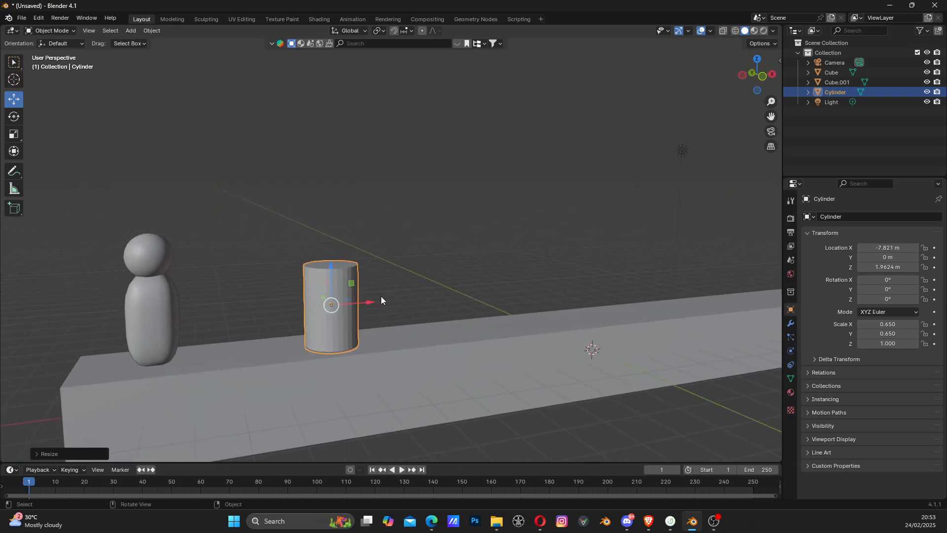
key(shift+d)
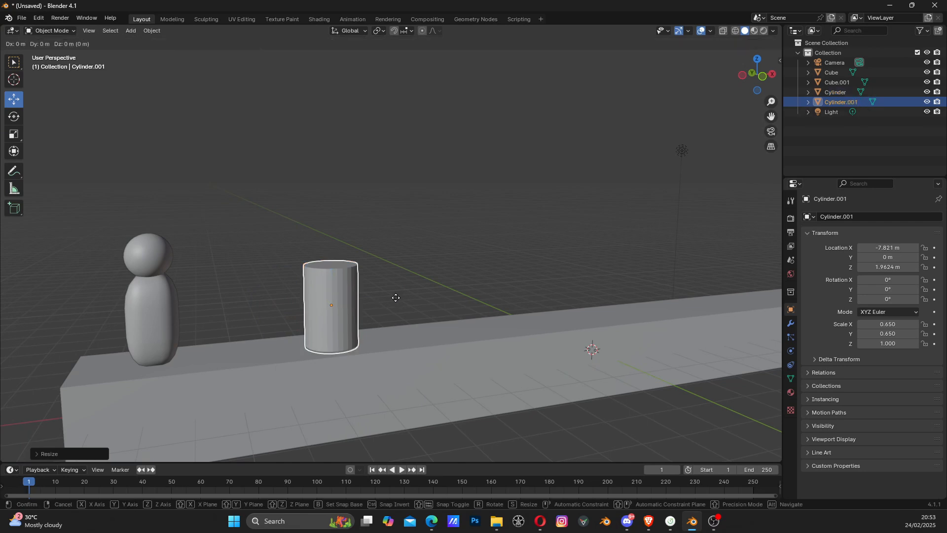
key(z)
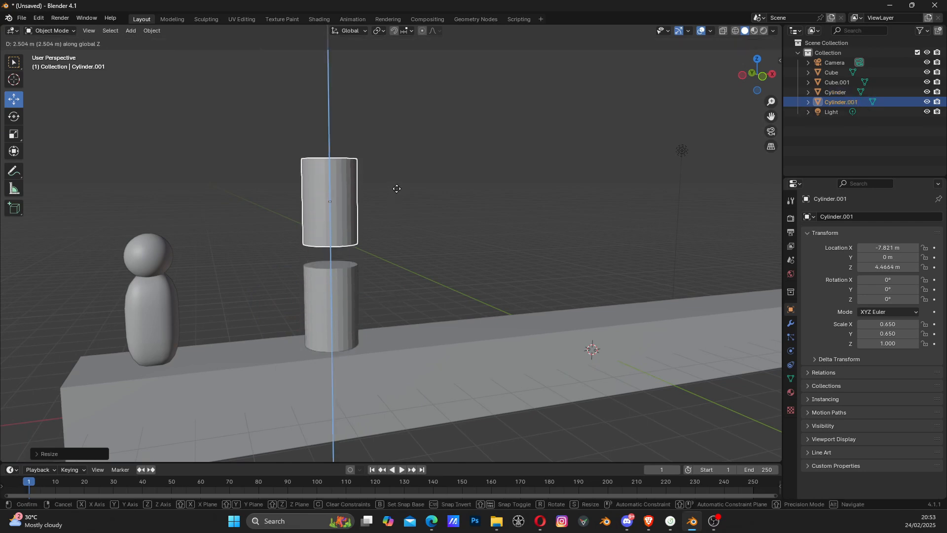
click(403, 213)
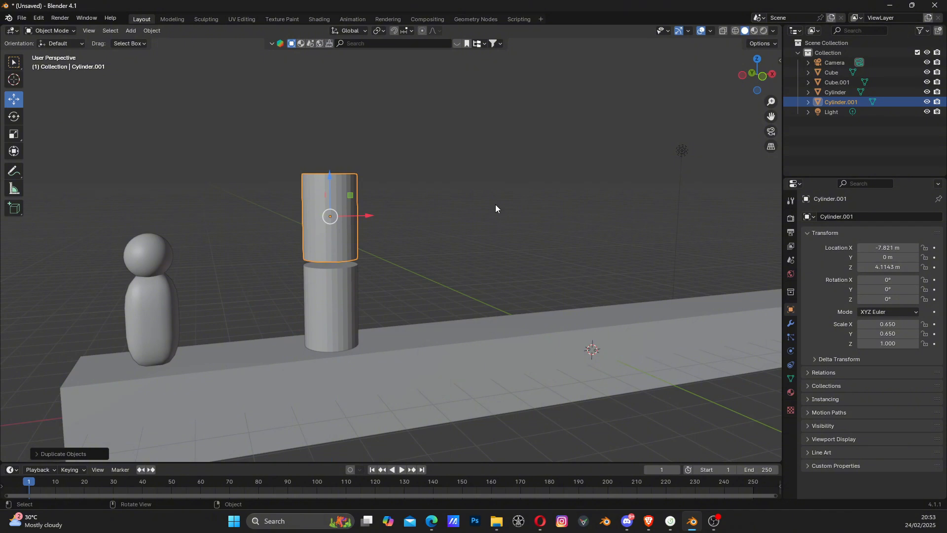
Flatten the duplicated cylinder to a Z scale of about 0.25.
key(s)
key(z)
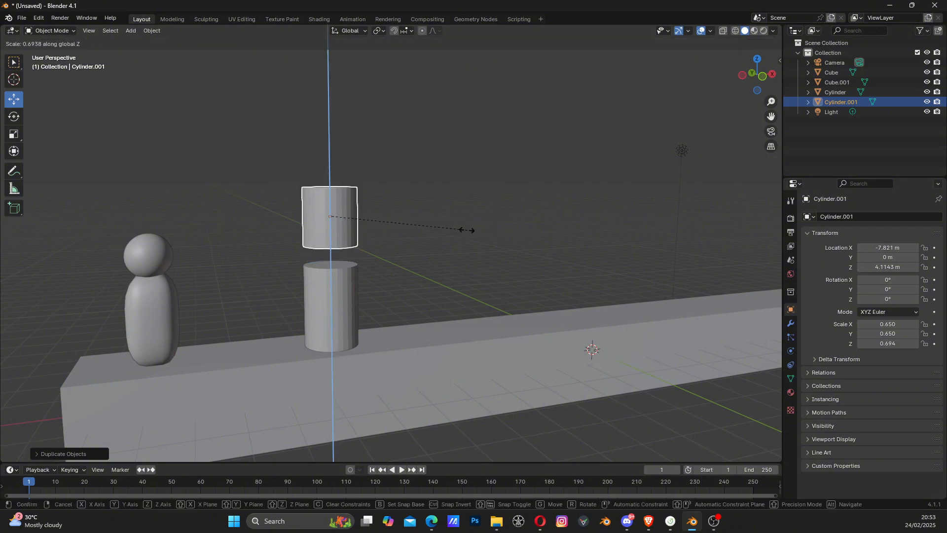
click(379, 224)
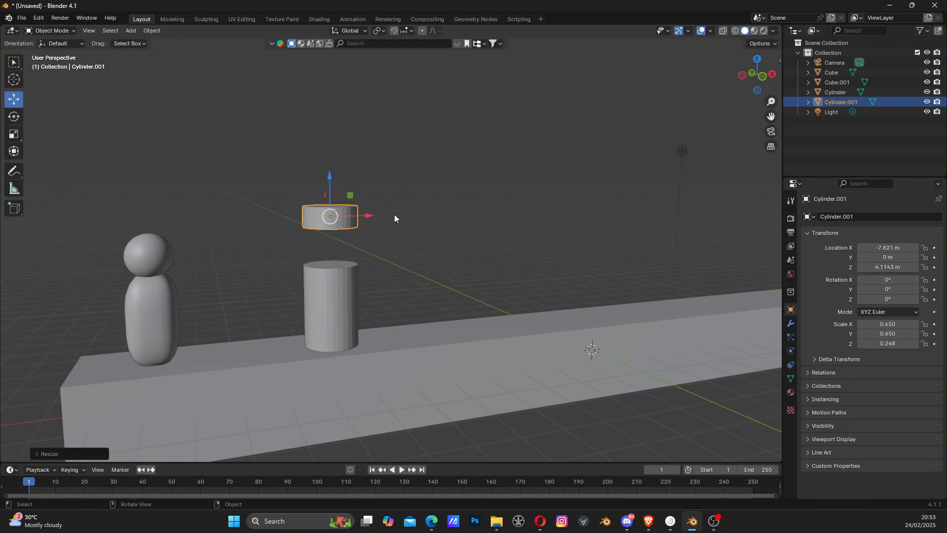
Widen the flat cylinder to a scale of about 1.29 in X and Y, keeping its thickness.
middle_drag(394, 214, 456, 255)
key(s)
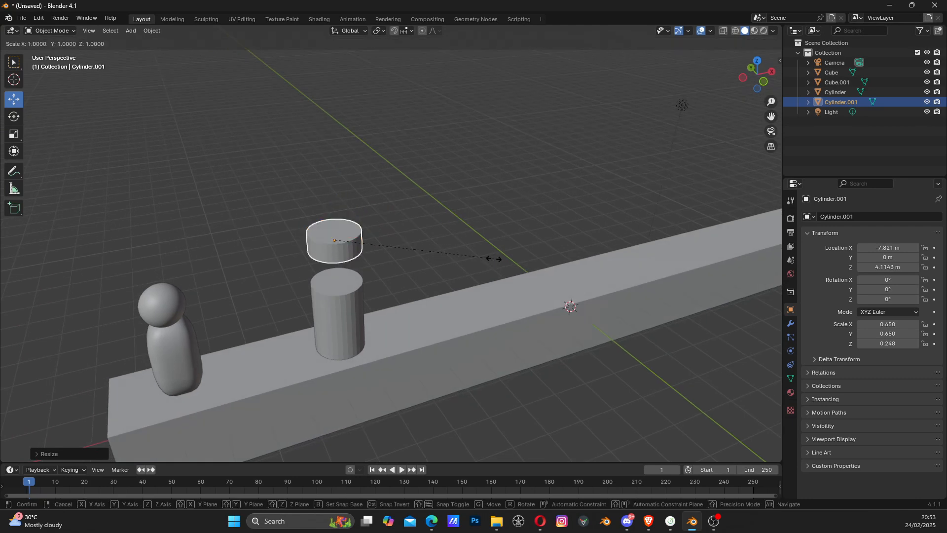
key(shift+z)
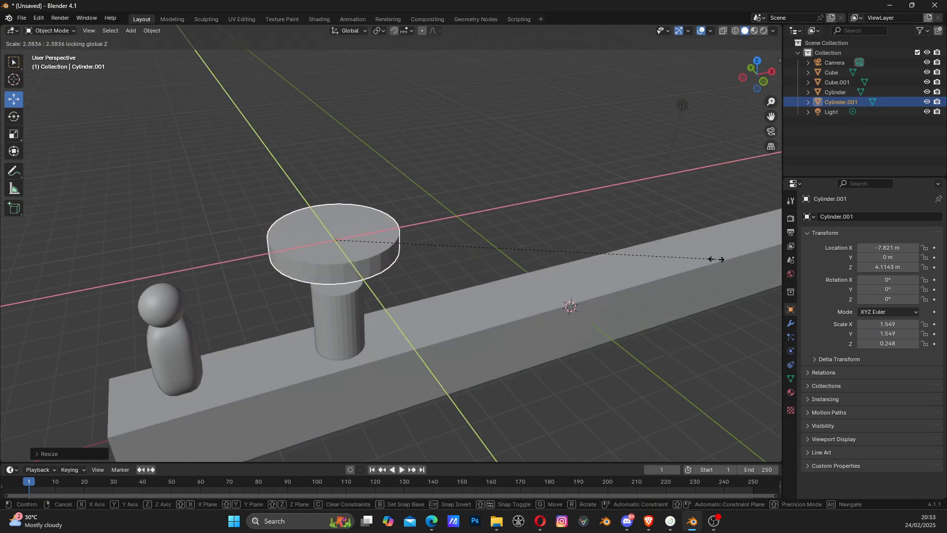
click(652, 260)
From the front view, lower the wide disc to about 3.16 m in Z onto the cylinder's top.
middle_drag(611, 268, 592, 243)
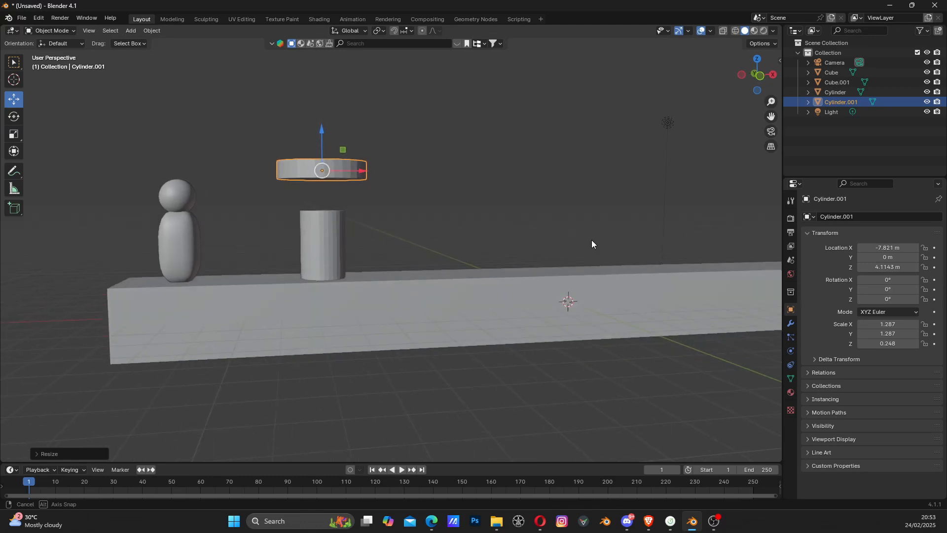
click(763, 73)
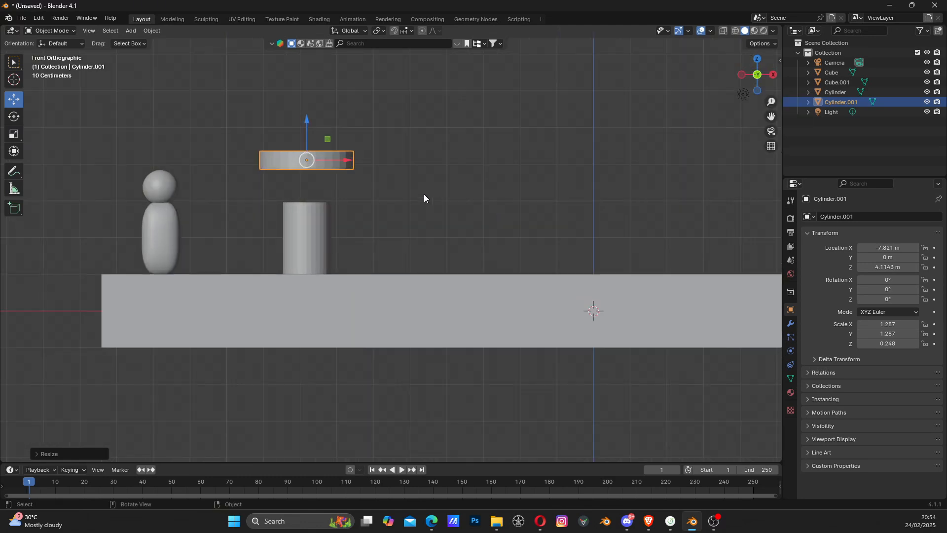
drag(312, 120, 309, 159)
Scale the disc down uniformly to about 1.11 in X and Y and 0.21 in Z.
middle_drag(445, 209, 467, 244)
key(s)
click(501, 241)
scroll(465, 241, down, 3)
scroll(373, 236, up, 3)
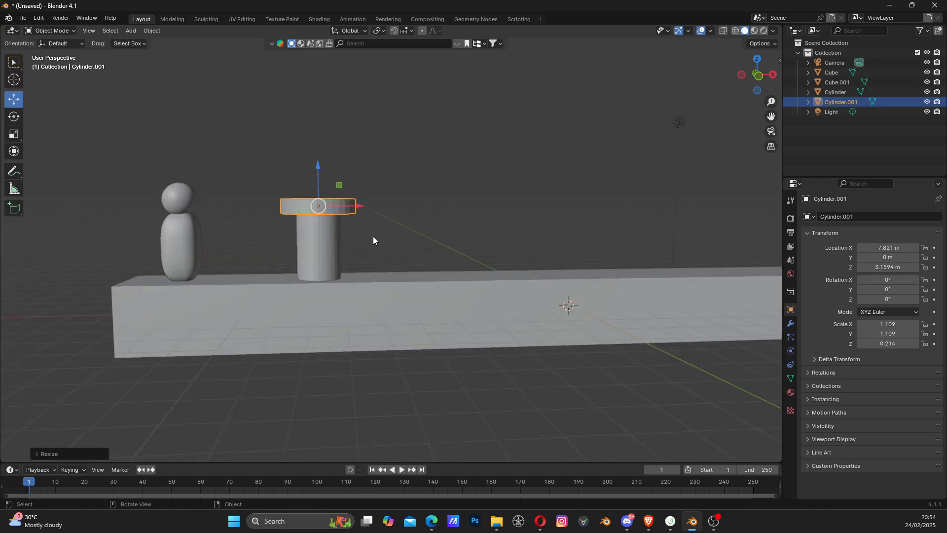
scroll(368, 223, up, 3)
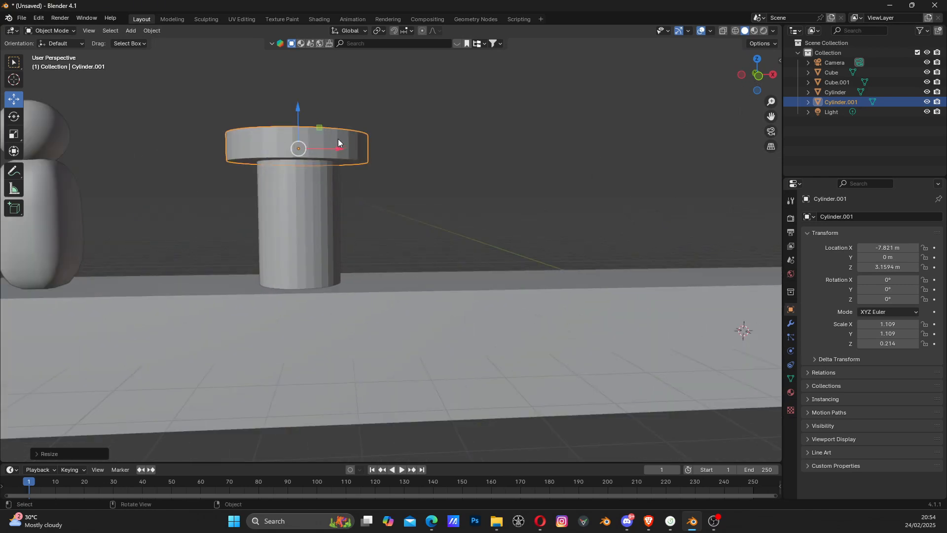
Join the wide disc and the cylinder beneath it into a single pillar object.
shift+click(308, 217)
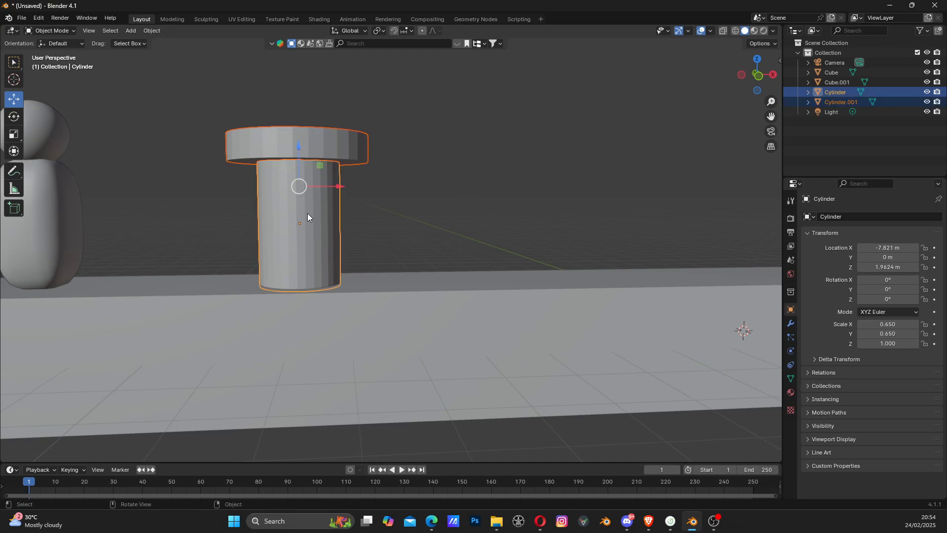
key(ctrl+j)
scroll(344, 223, down, 3)
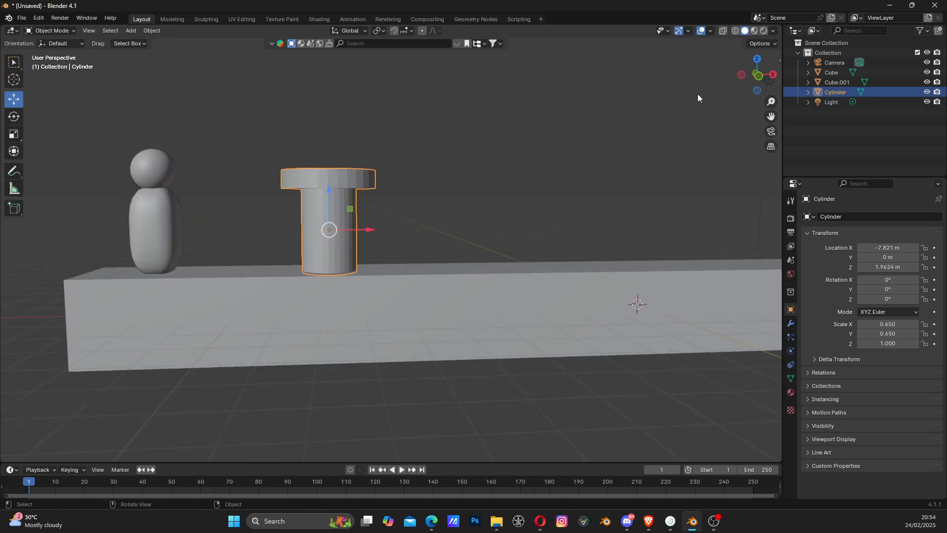
From the front view, duplicate the pillar along the X axis to about 0.23 m in X.
click(763, 75)
scroll(587, 186, down, 4)
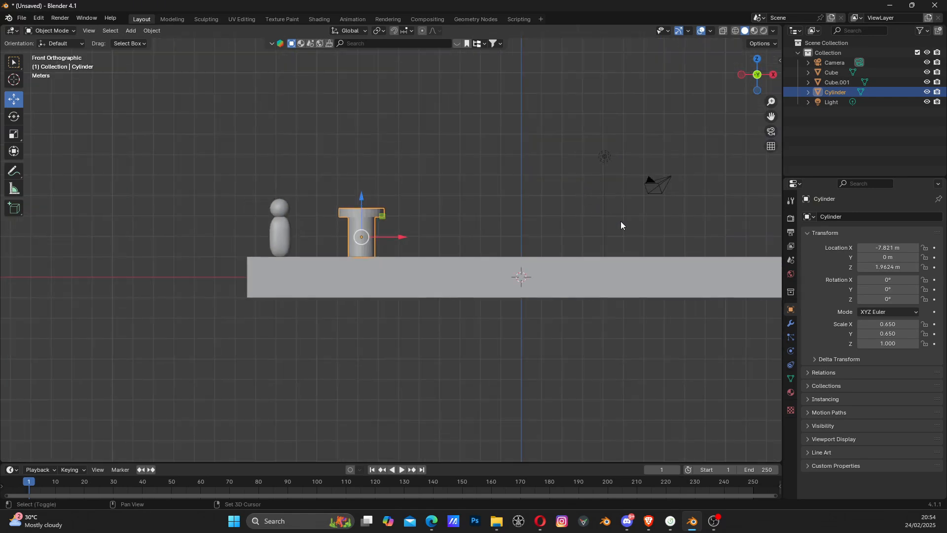
shift+middle_drag(621, 221, 487, 205)
scroll(347, 228, up, 2)
shift+middle_drag(344, 222, 353, 244)
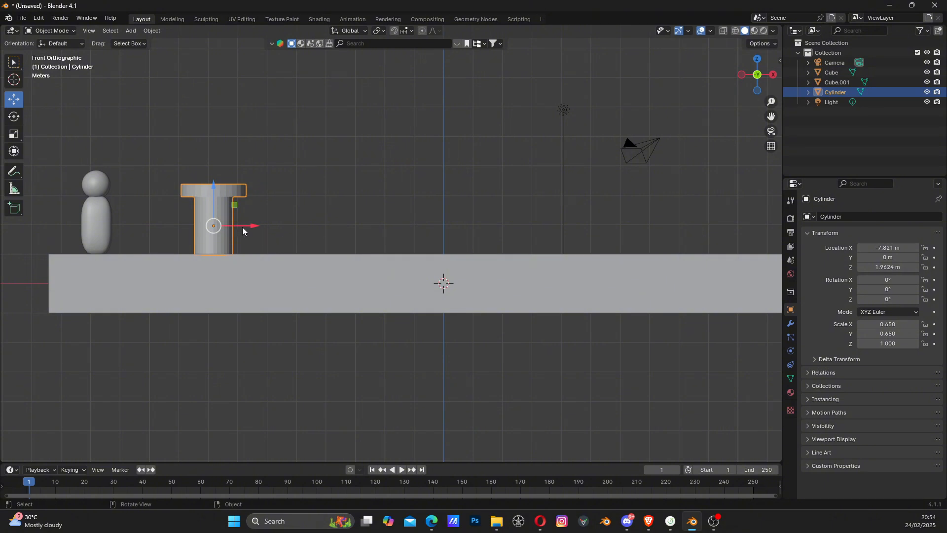
key(shift+d)
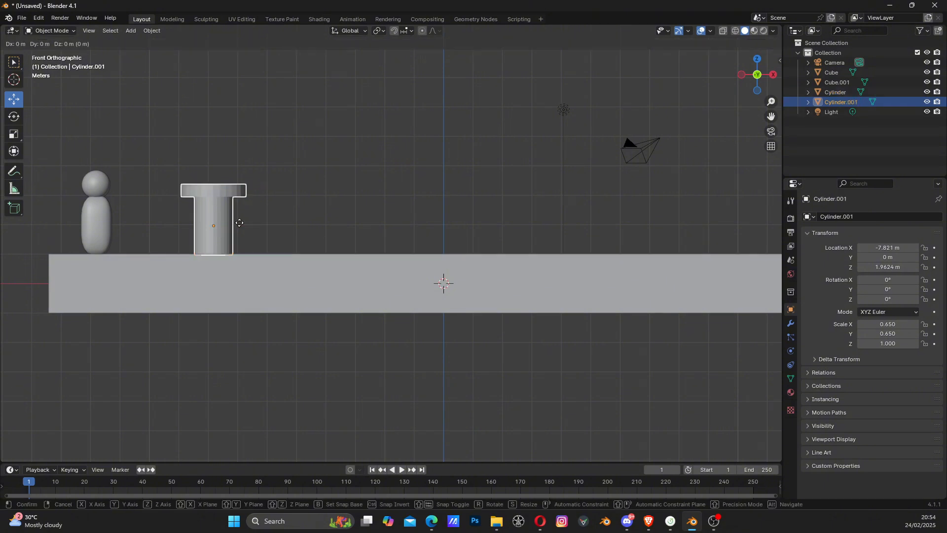
key(x)
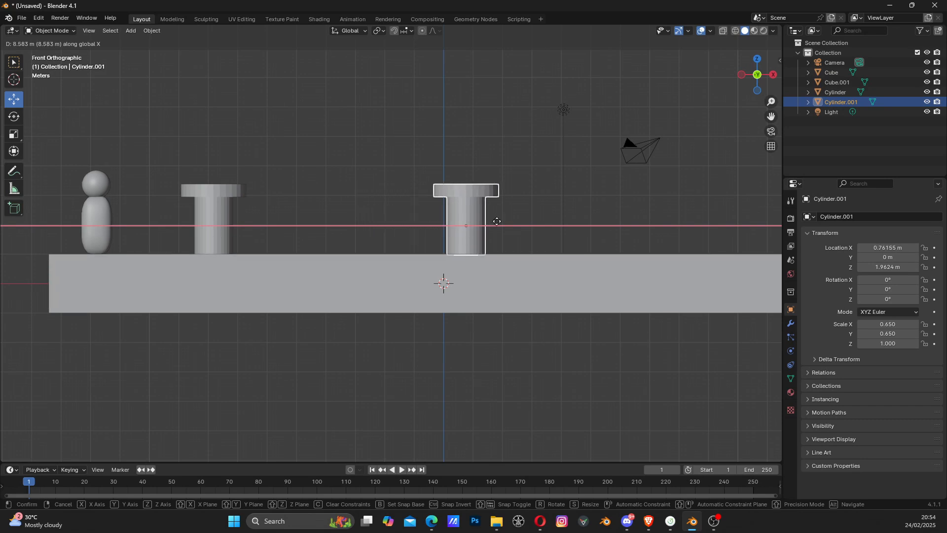
click(481, 223)
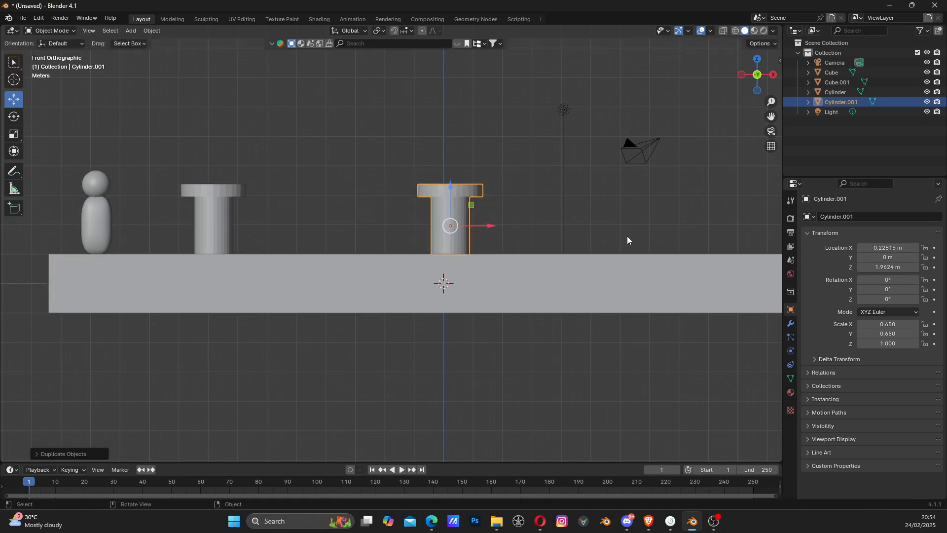
Duplicate the second pillar along the X axis to about 7.43 m in X.
shift+middle_drag(659, 226, 439, 223)
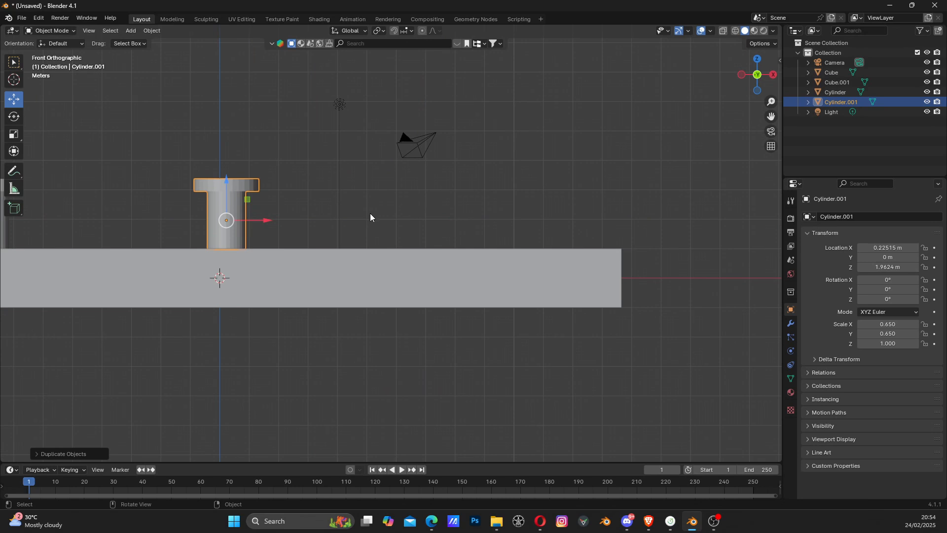
key(shift+d)
key(x)
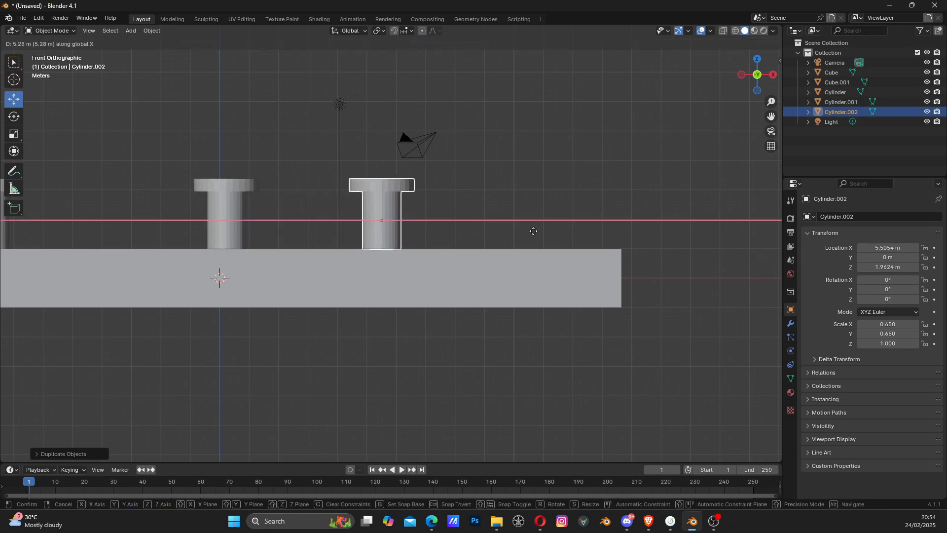
click(582, 238)
scroll(387, 216, left, 5)
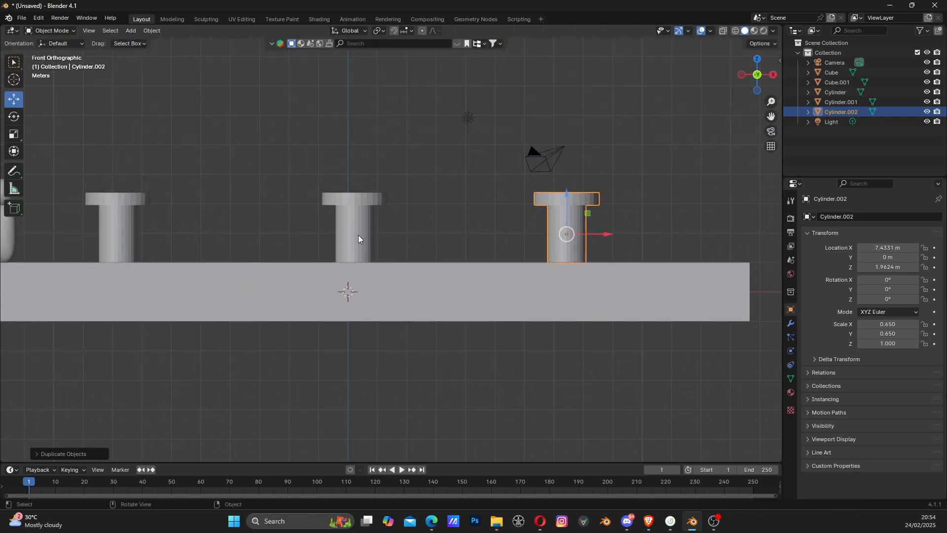
Move the middle pillar along X to about -1.59 m, closer to the first pillar.
click(359, 233)
drag(394, 234, 337, 234)
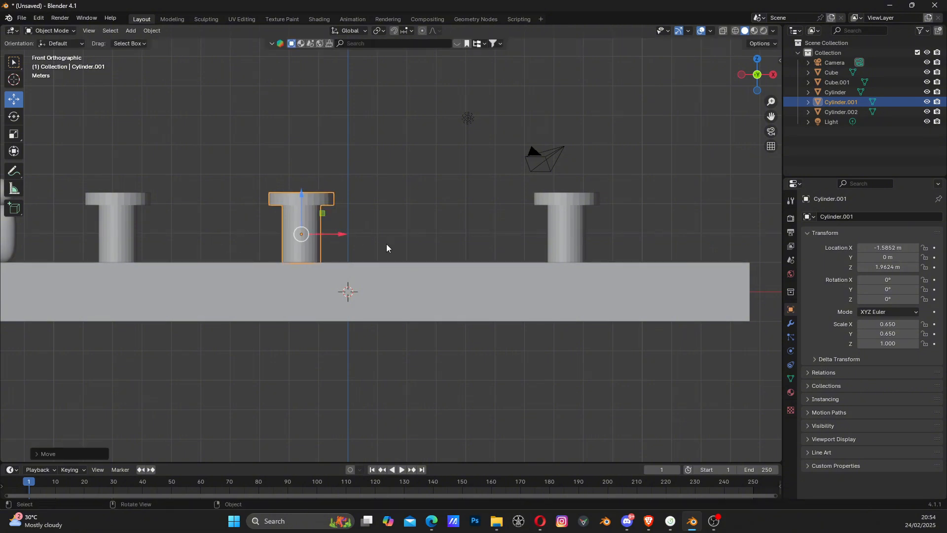
shift+middle_drag(372, 243, 288, 241)
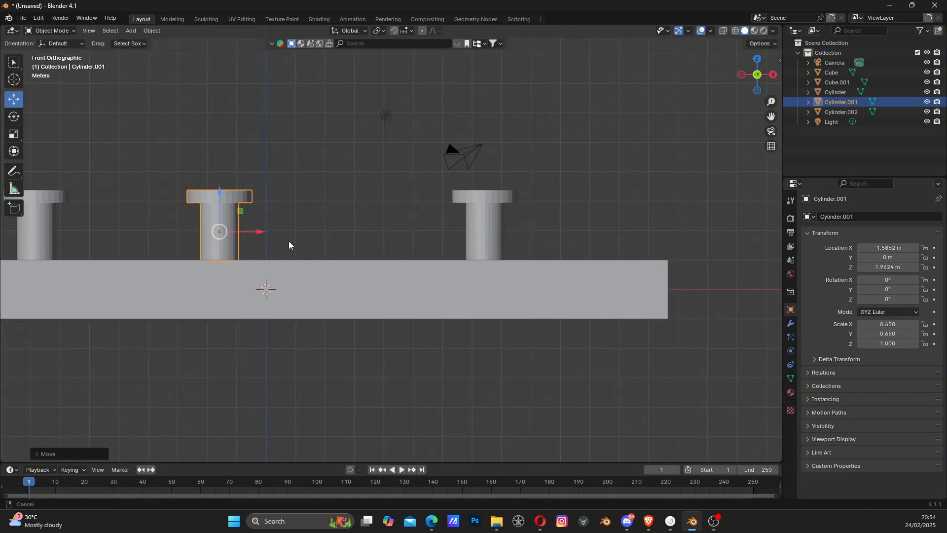
scroll(475, 257, down, 1)
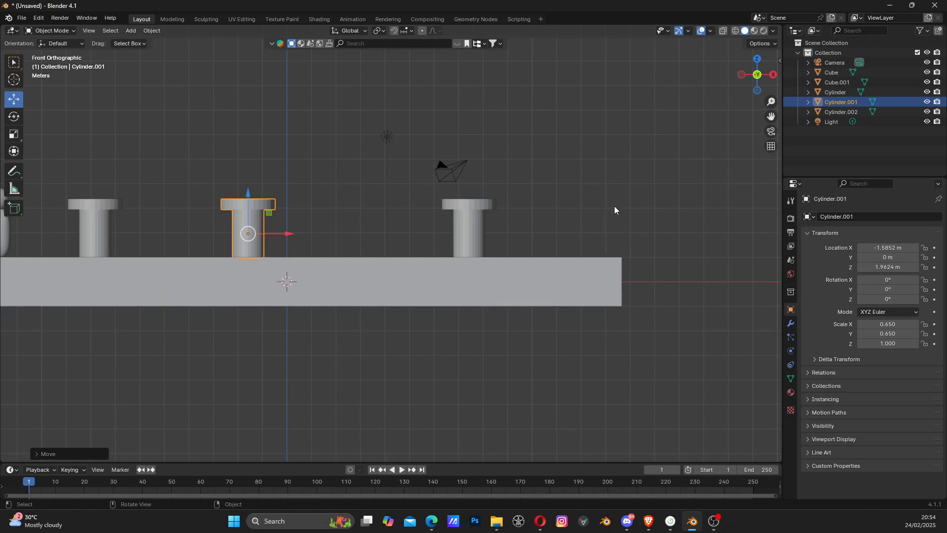
Lower the pillar nearest the figure to about 1.54 m in Z so its base sinks into the bar.
shift+middle_drag(284, 249, 362, 260)
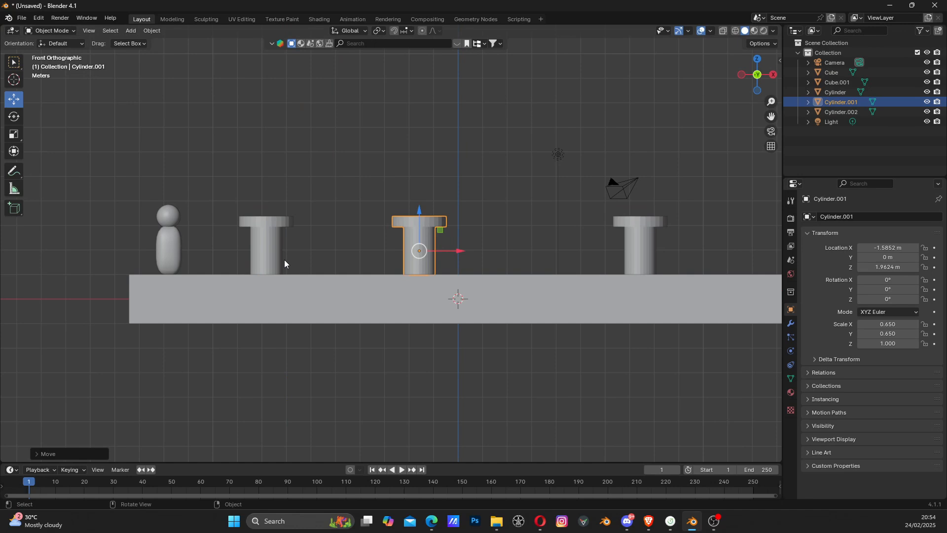
scroll(330, 274, up, 1)
shift+middle_drag(276, 266, 321, 265)
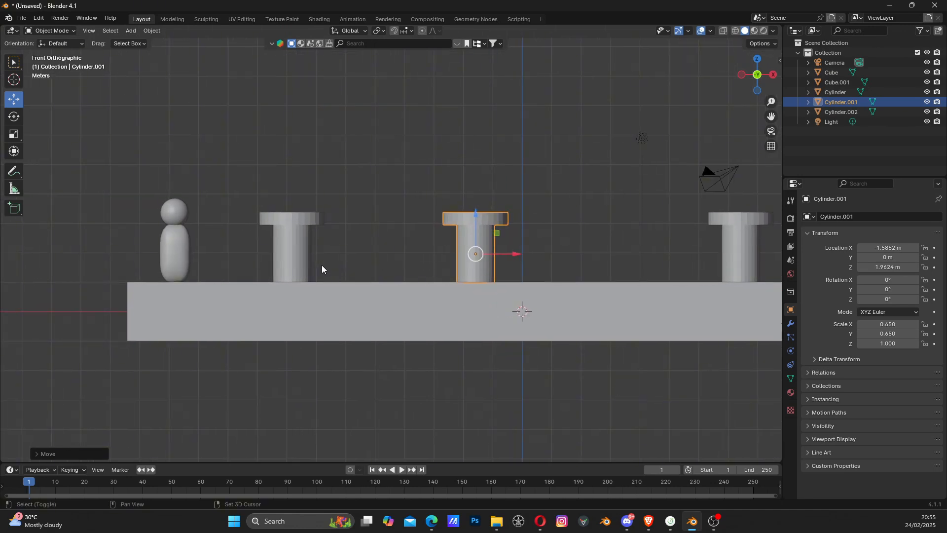
click(296, 247)
drag(294, 219, 294, 222)
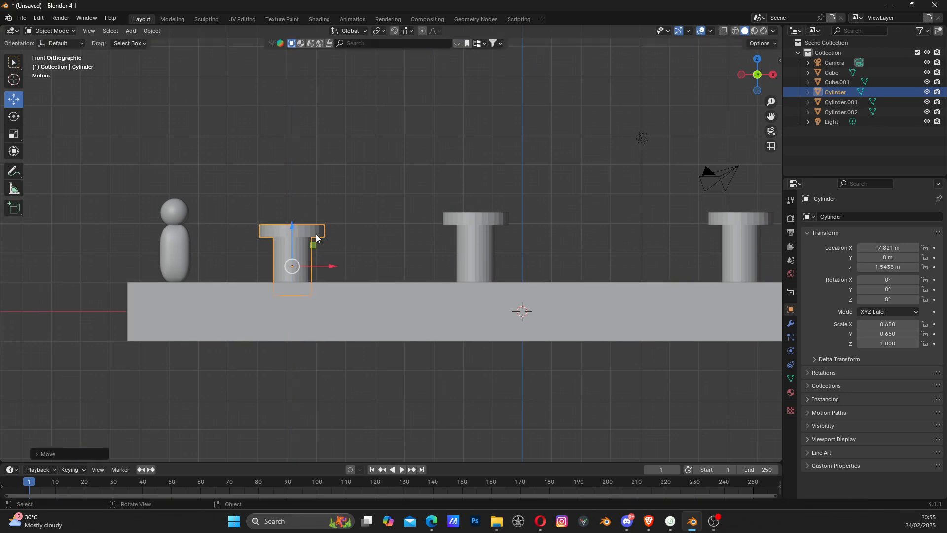
Raise the middle pillar above the bar to about 3.09 m in Z.
click(472, 229)
drag(474, 212, 471, 182)
key(s)
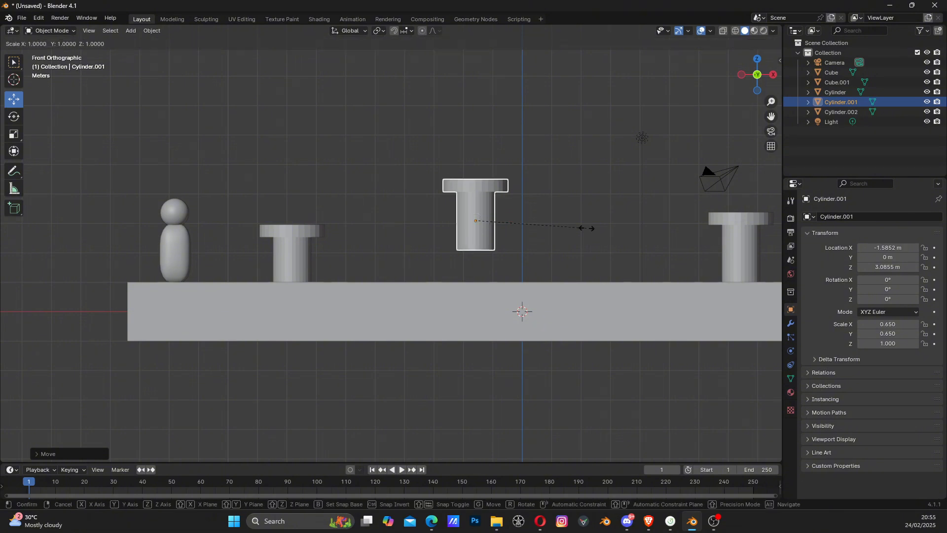
key(z)
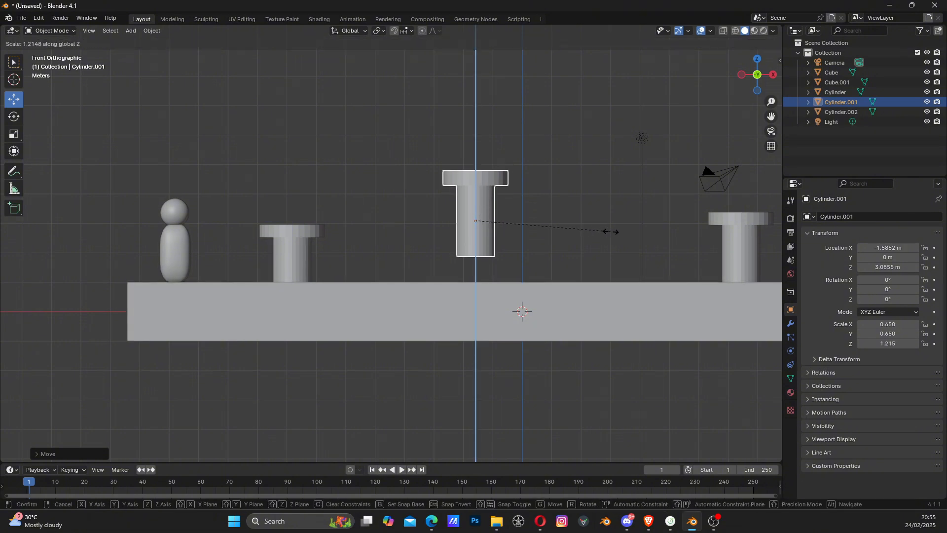
right_click(658, 233)
In Edit Mode, lower the raised pillar's bottom face along Z to the bar's top, then return to Object Mode.
scroll(658, 229, up, 3)
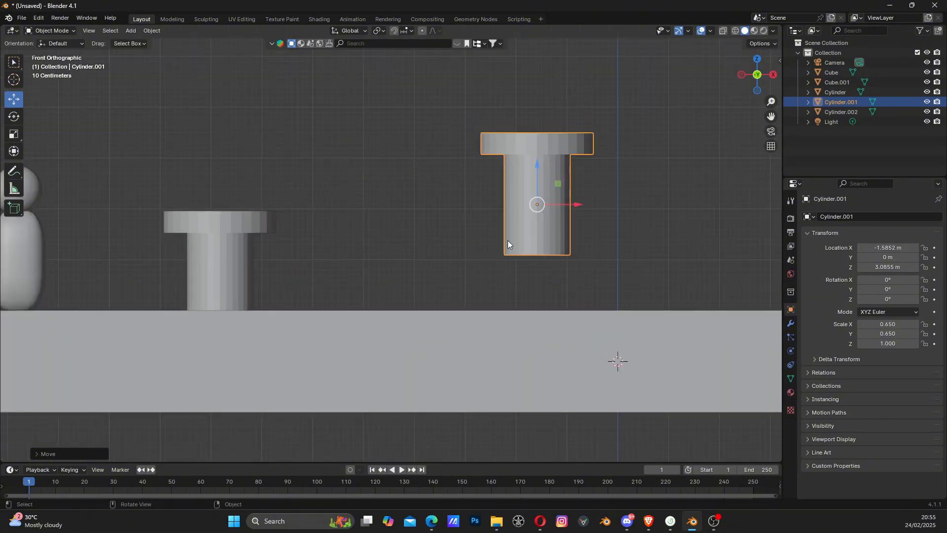
middle_drag(508, 241, 232, 131)
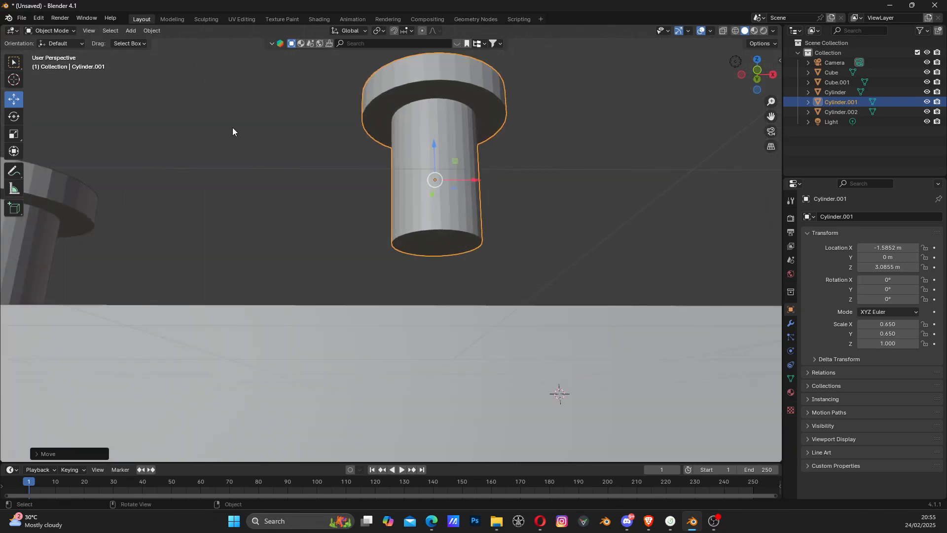
click(48, 30)
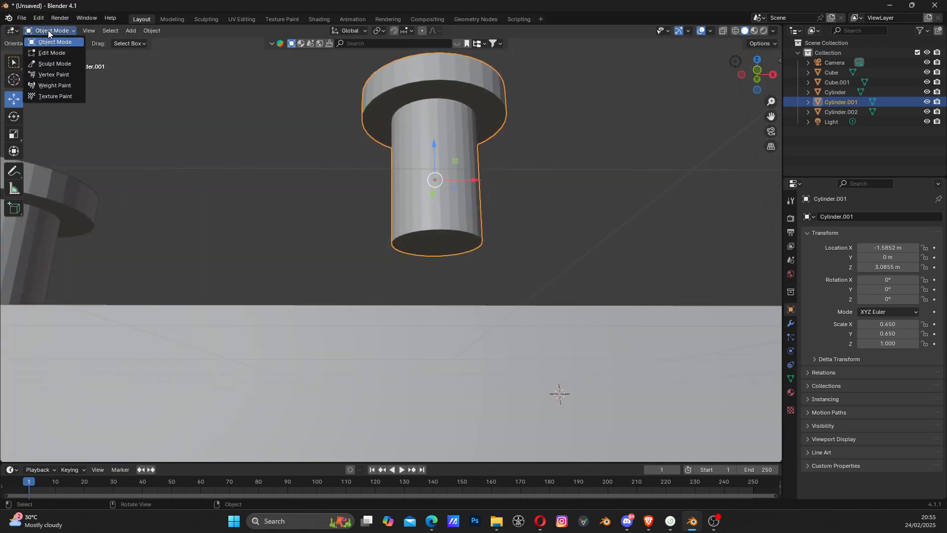
click(54, 53)
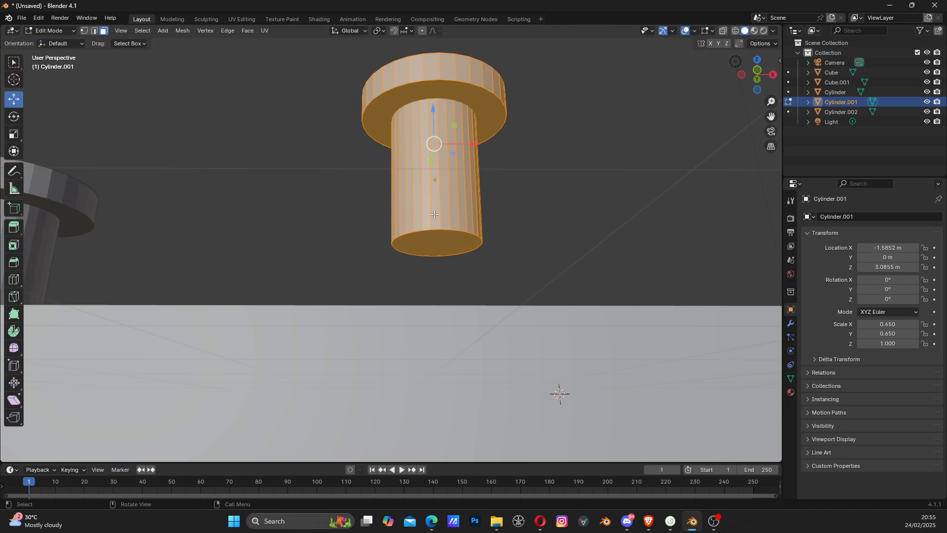
click(438, 248)
middle_drag(433, 207, 437, 202)
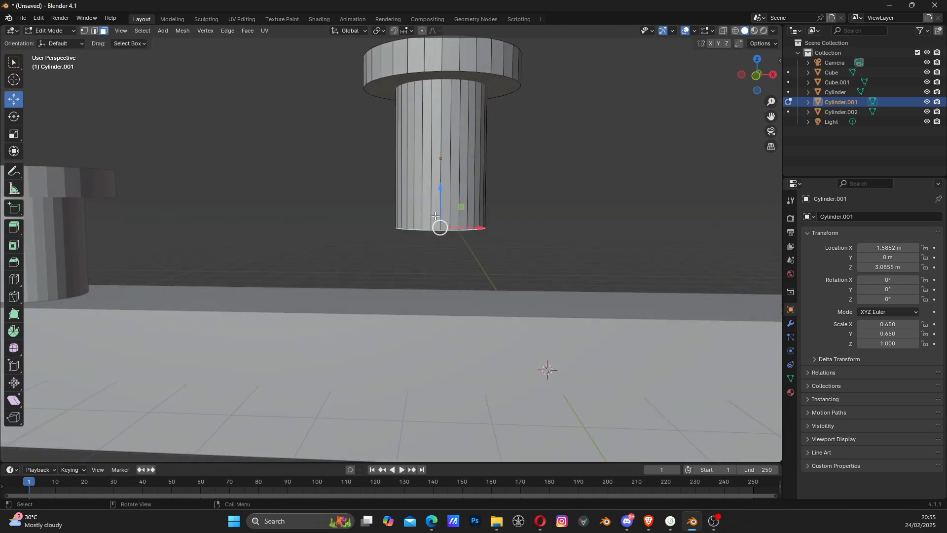
scroll(437, 198, down, 2)
drag(419, 193, 426, 242)
scroll(426, 243, down, 2)
middle_drag(544, 249, 378, 248)
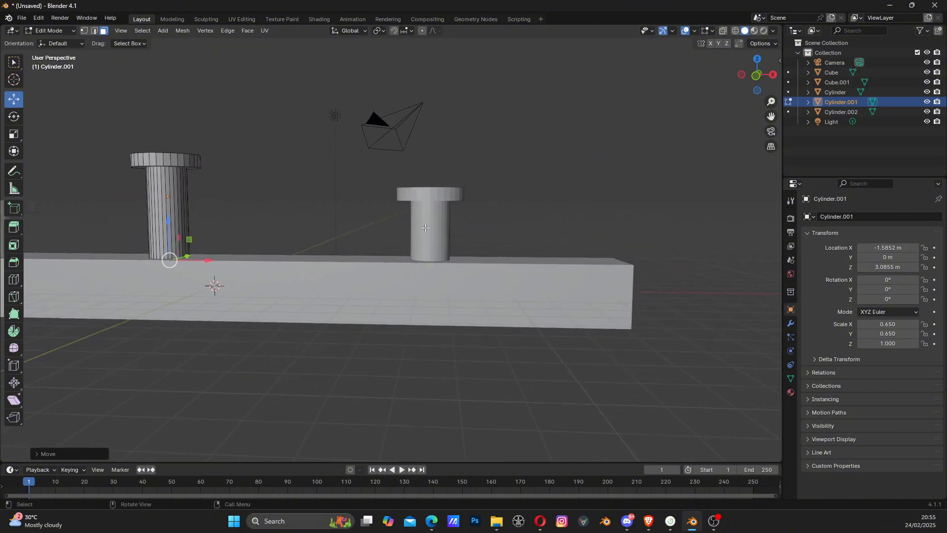
key(Tab)
Shift the third pillar along X to about 7.27 m and check the pillar spacing from the front view.
middle_drag(230, 235, 540, 239)
click(587, 226)
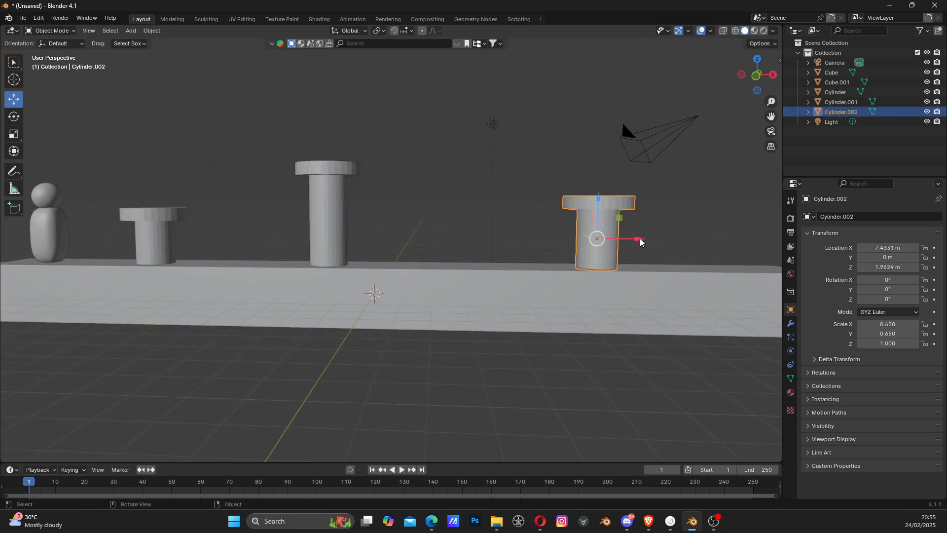
drag(640, 241, 635, 242)
click(756, 75)
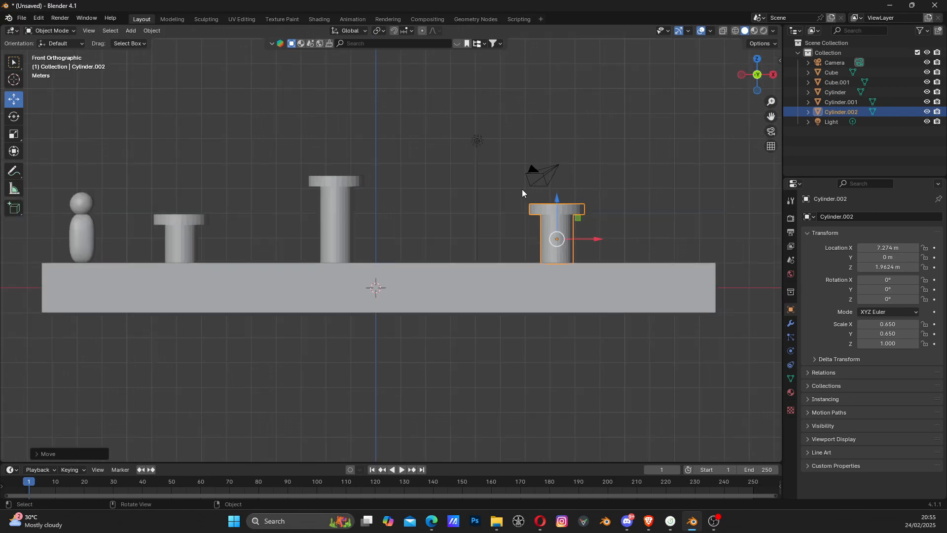
scroll(408, 268, down, 1)
shift+middle_drag(408, 268, 383, 265)
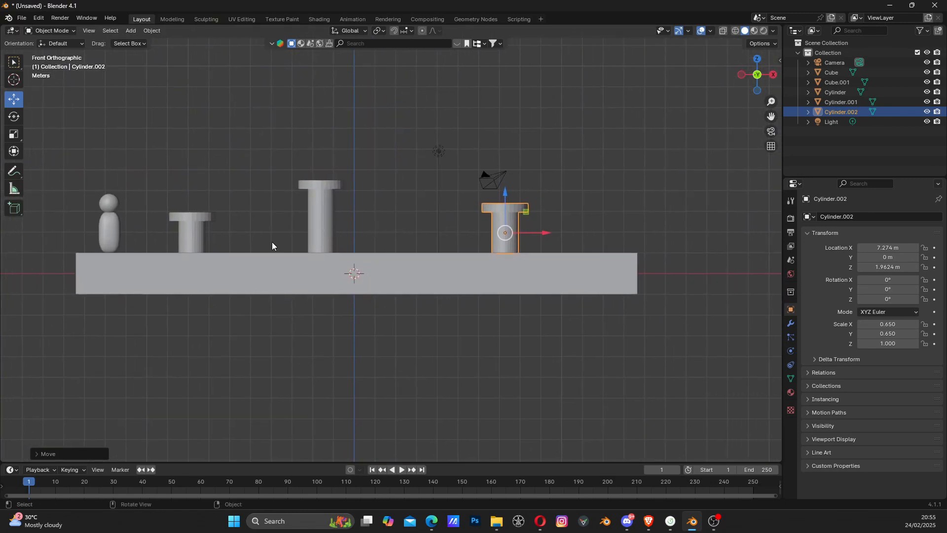
shift+middle_drag(526, 247, 365, 250)
In Edit Mode, extend the long bar by moving its end face beyond the third pillar farther along positive X.
middle_drag(395, 223, 382, 249)
click(428, 256)
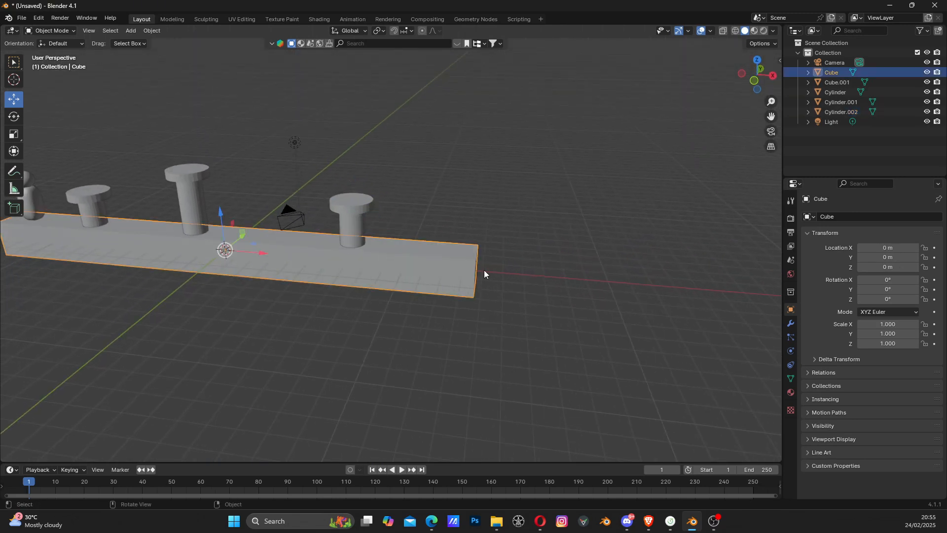
shift+middle_drag(484, 270, 419, 265)
scroll(413, 265, up, 4)
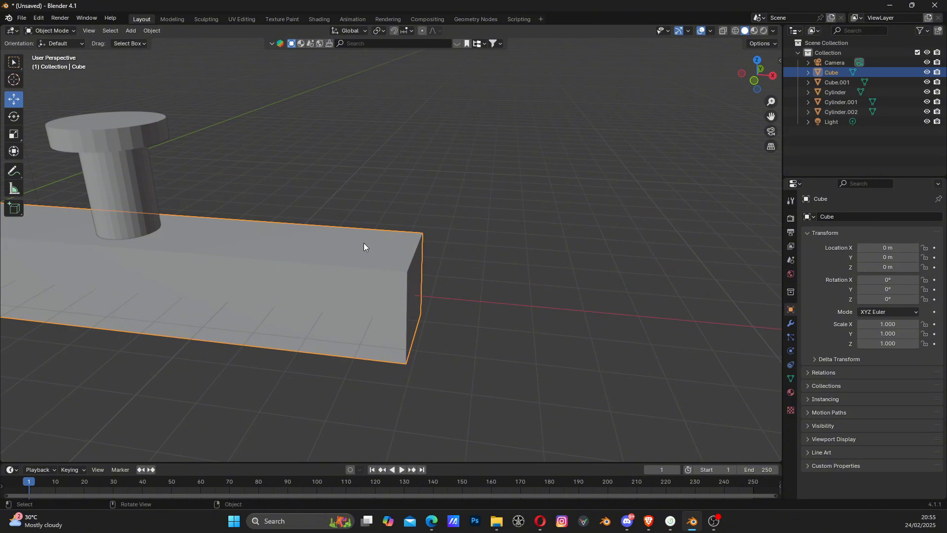
click(50, 30)
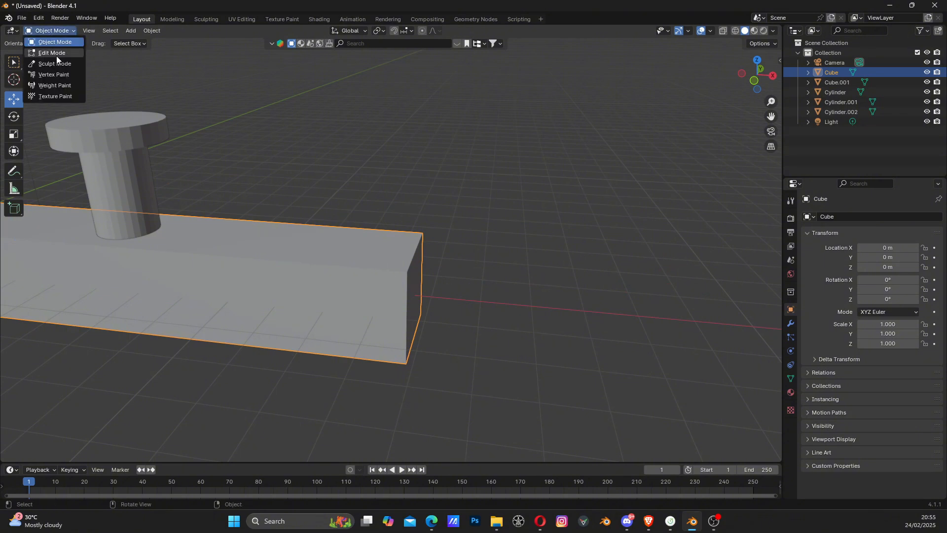
click(51, 53)
middle_drag(334, 222, 311, 216)
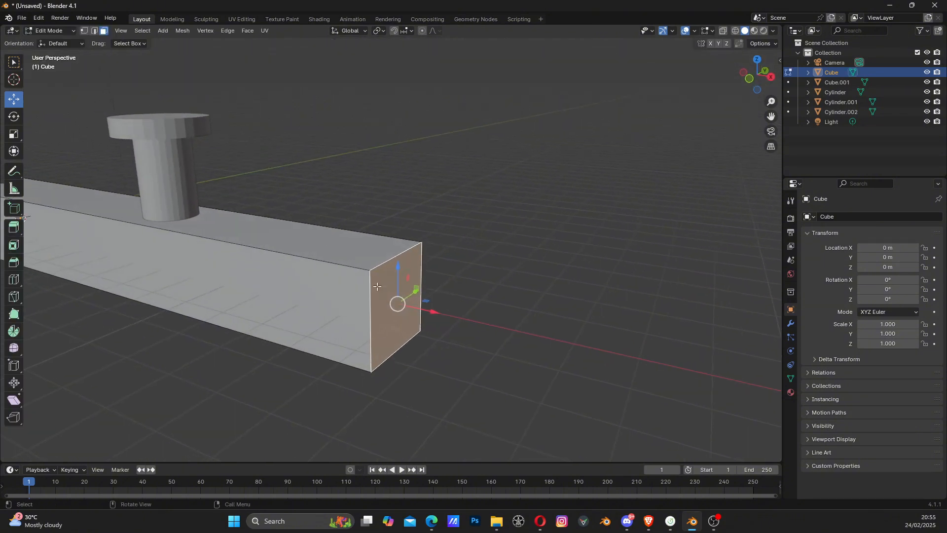
scroll(379, 291, down, 1)
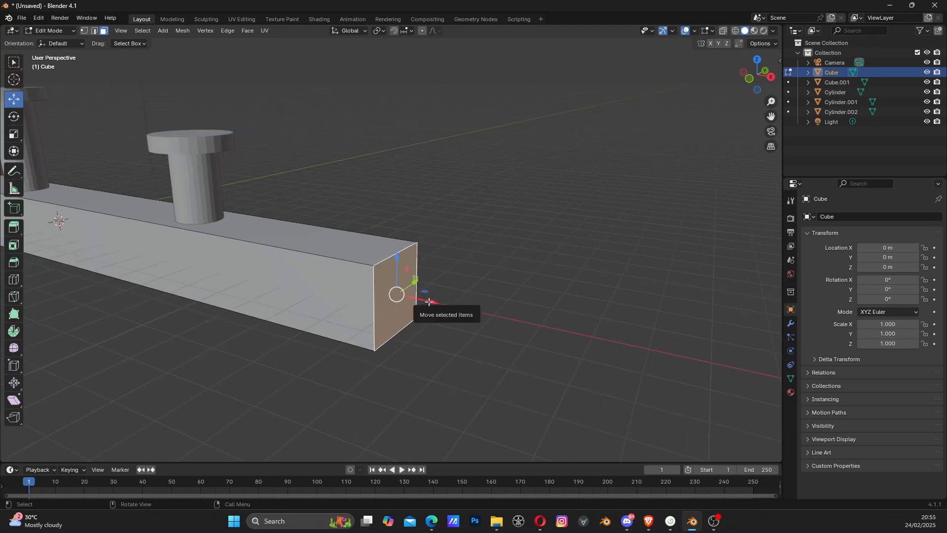
drag(425, 299, 723, 356)
scroll(630, 320, down, 3)
middle_drag(454, 299, 479, 288)
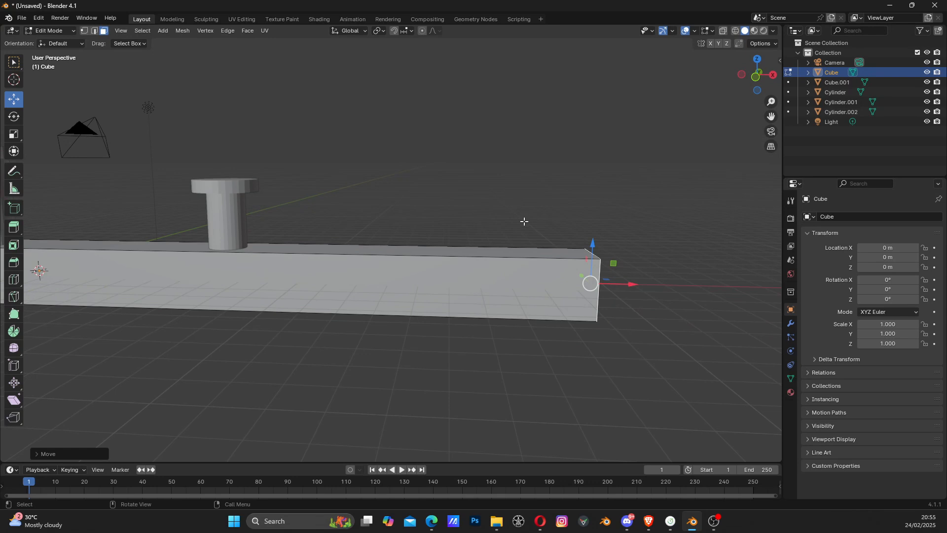
drag(631, 284, 744, 284)
scroll(599, 259, down, 3)
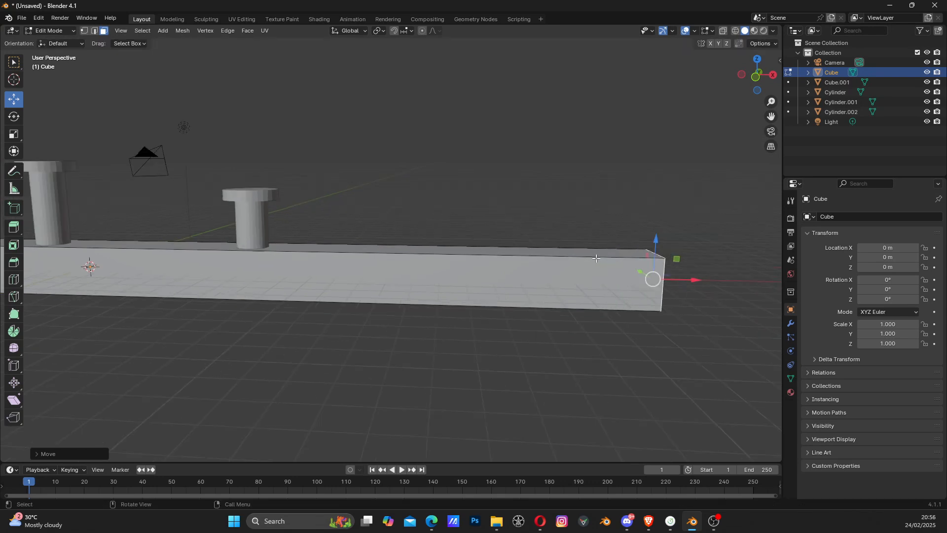
Extend the long bar by moving its negative X end face, behind the capsule-and-sphere figure, farther out along negative X.
shift+middle_drag(237, 228, 64, 271)
scroll(432, 254, down, 3)
click(144, 276)
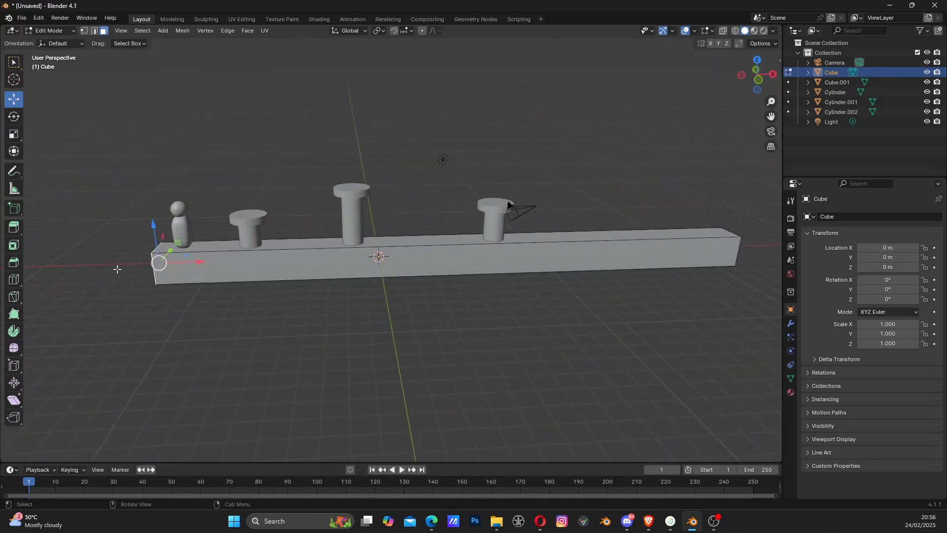
scroll(116, 269, down, 2)
shift+middle_drag(147, 274, 213, 275)
drag(340, 262, 176, 263)
Move the bar's opposite end face farther along positive X past the third pillar, then return to Object Mode.
middle_drag(177, 264, 441, 253)
click(417, 256)
drag(442, 253, 574, 257)
middle_drag(574, 257, 463, 271)
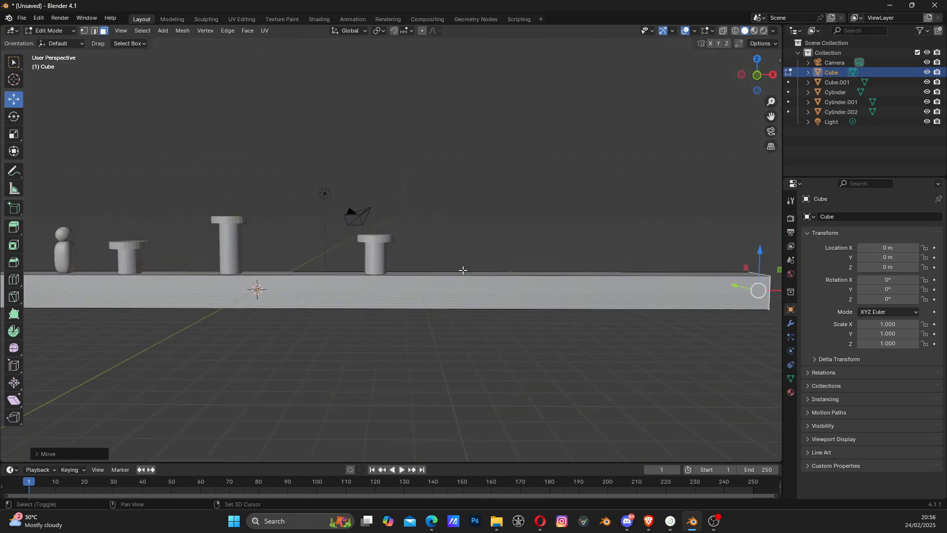
click(48, 30)
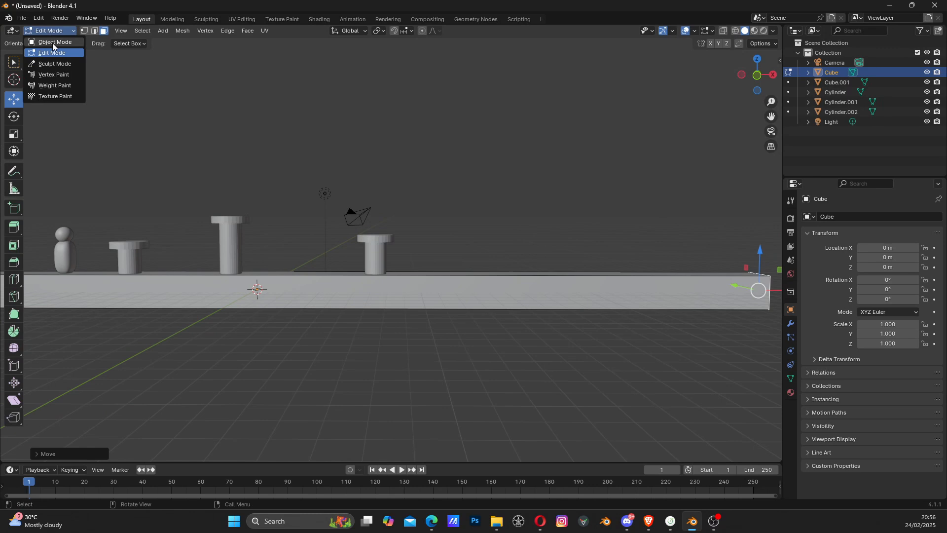
click(53, 43)
Add a cylinder and position it above the bar beyond the third pillar, at about X 20.94 m and Z 2.22 m, checking from the front.
middle_drag(357, 197, 447, 235)
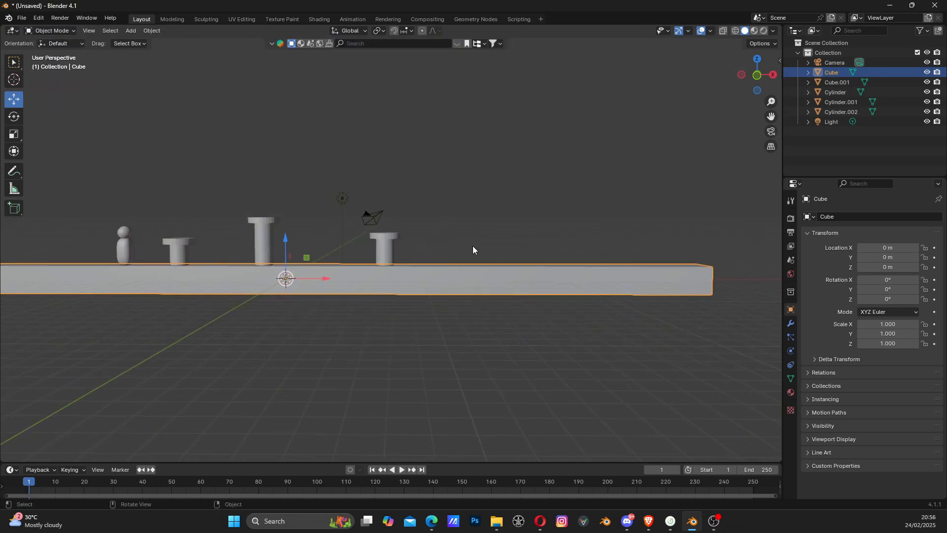
scroll(476, 248, up, 1)
shift+middle_drag(515, 254, 481, 255)
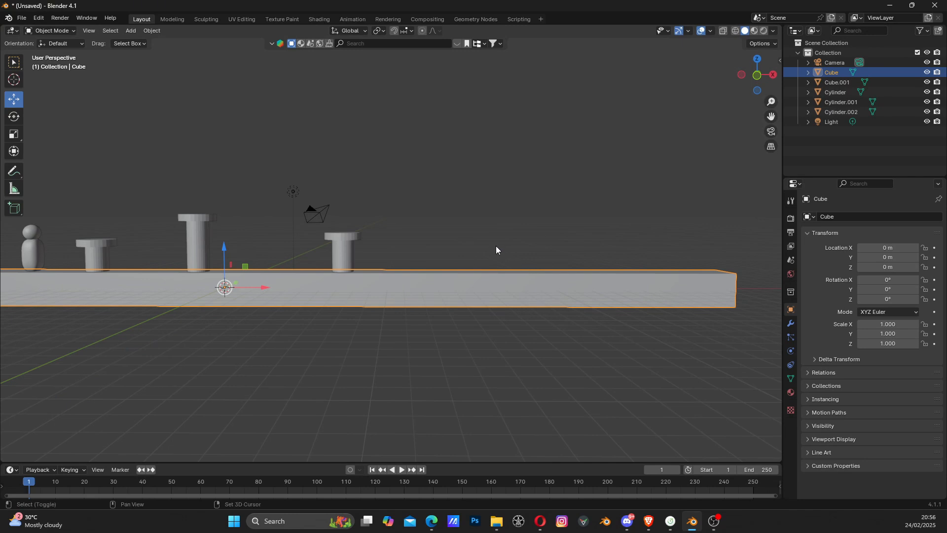
key(shift+a)
mouse_move(497, 246)
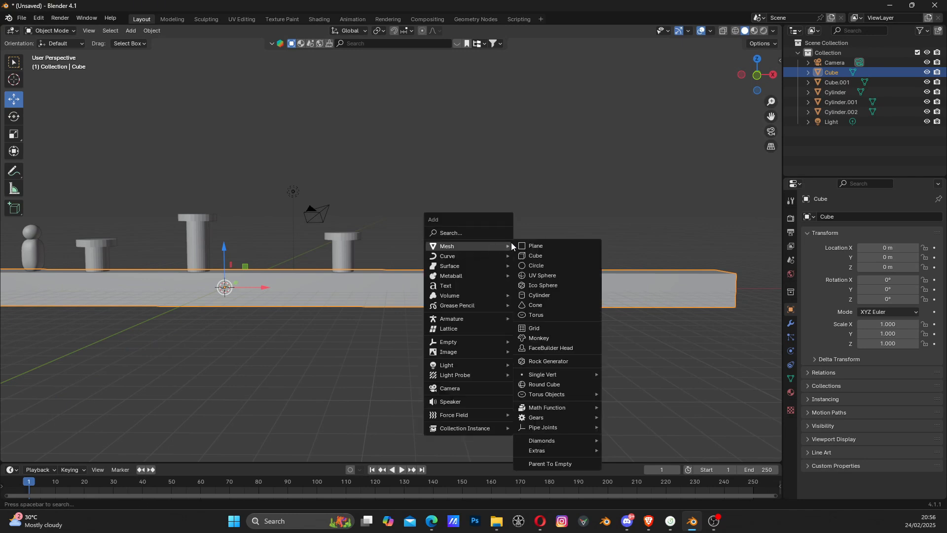
click(537, 296)
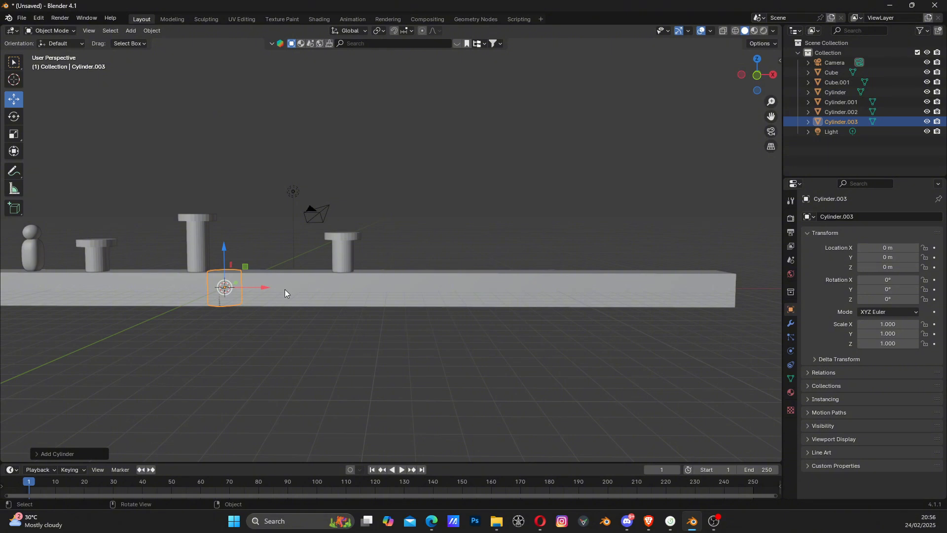
drag(265, 286, 533, 211)
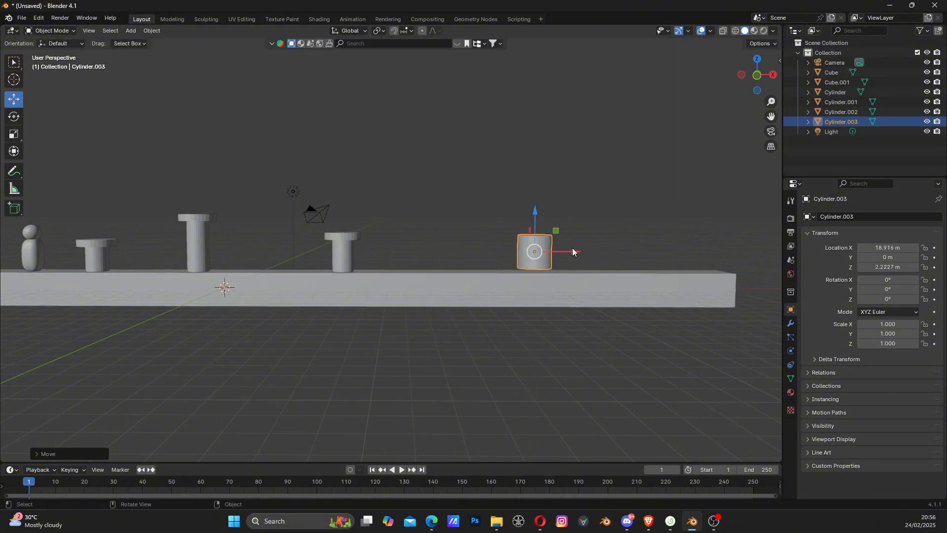
drag(572, 248, 613, 252)
click(758, 77)
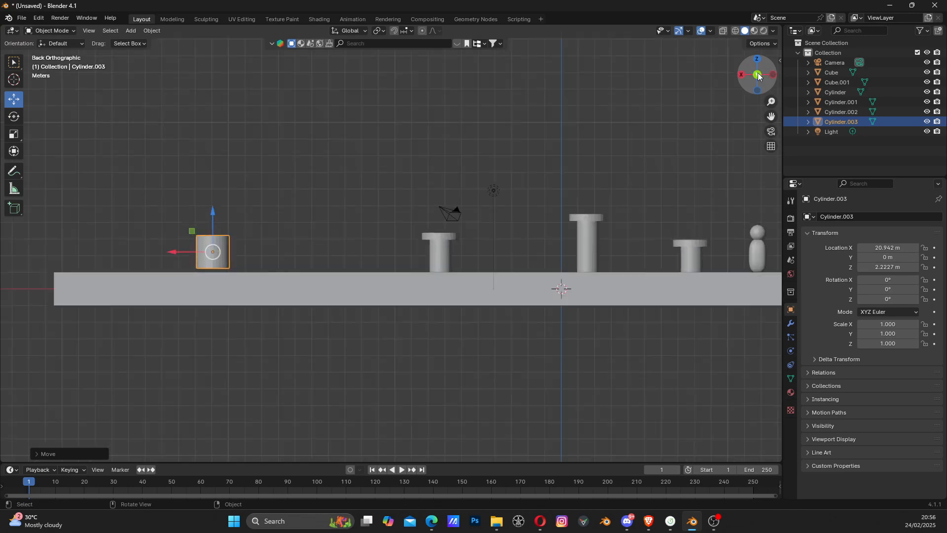
click(755, 77)
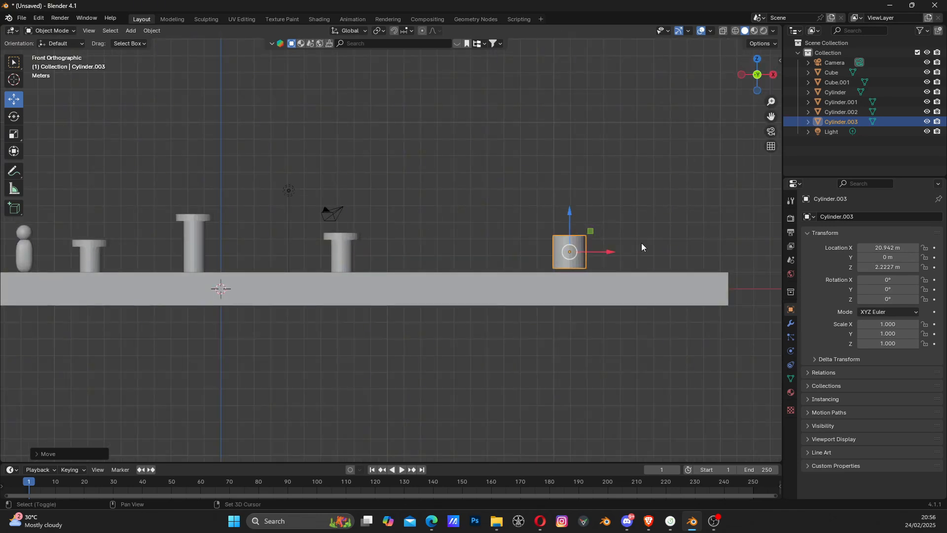
Scale the new cylinder up uniformly to about 1.756.
shift+middle_drag(639, 244, 613, 247)
key(s)
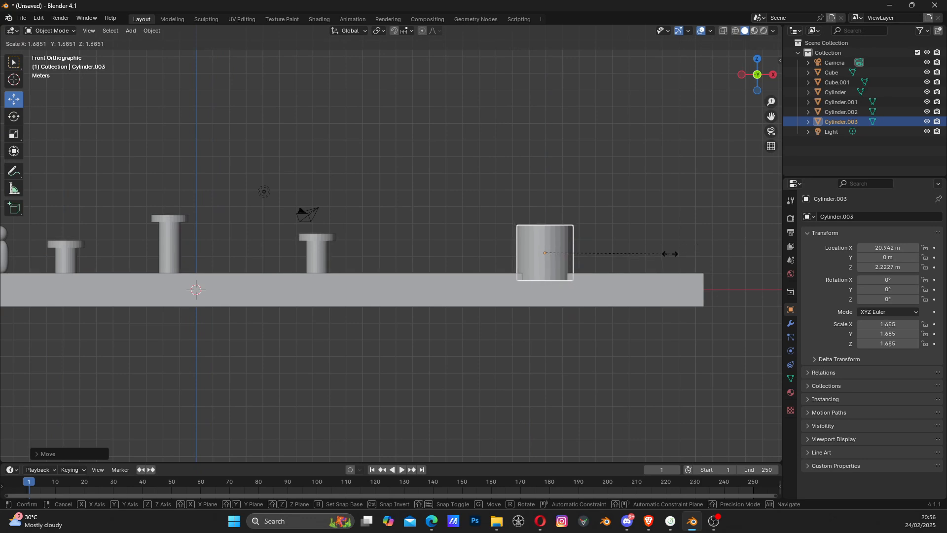
click(668, 254)
scroll(579, 264, down, 2)
scroll(578, 263, down, 2)
scroll(576, 263, up, 3)
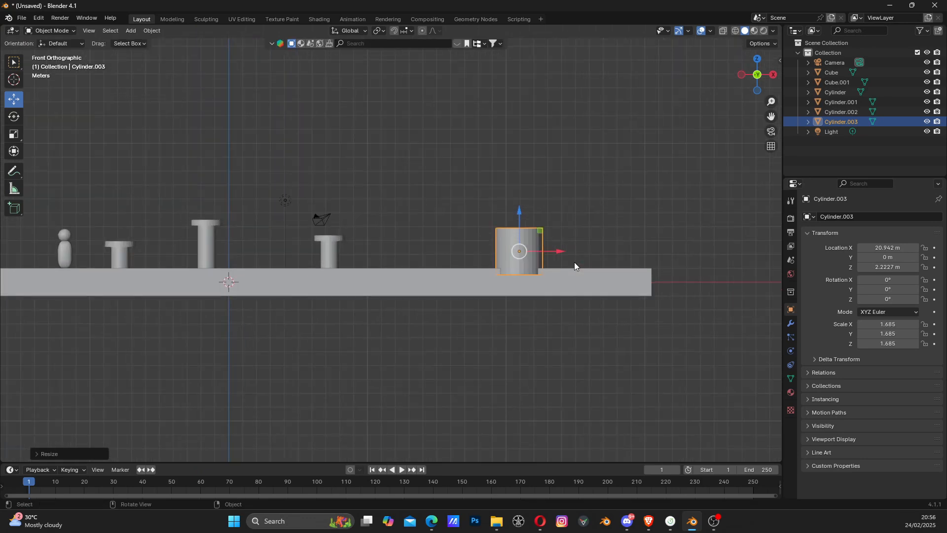
key(s)
click(611, 265)
Raise the enlarged cylinder to about 2.74 m in Z so it rests on the bar, and nudge it slightly along positive X.
scroll(564, 273, up, 4)
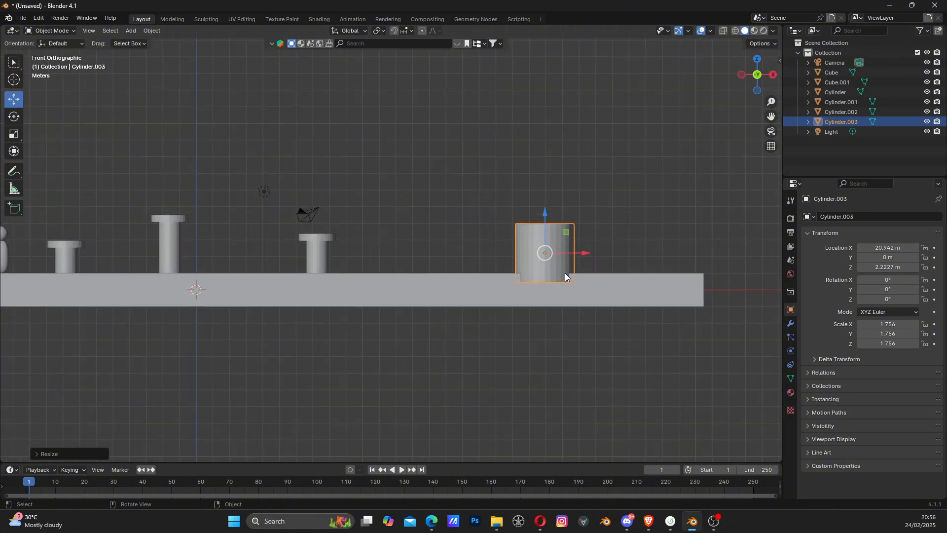
shift+middle_drag(636, 256, 502, 256)
drag(525, 225, 522, 208)
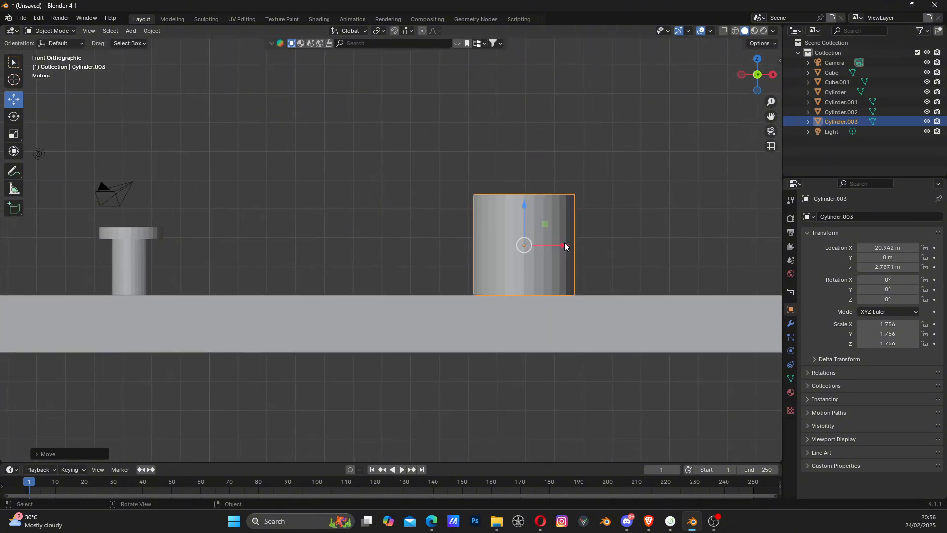
drag(564, 245, 573, 244)
In Edit Mode, widen the bar by moving its long positive Y side face outward along Y.
middle_drag(574, 244, 277, 230)
click(420, 241)
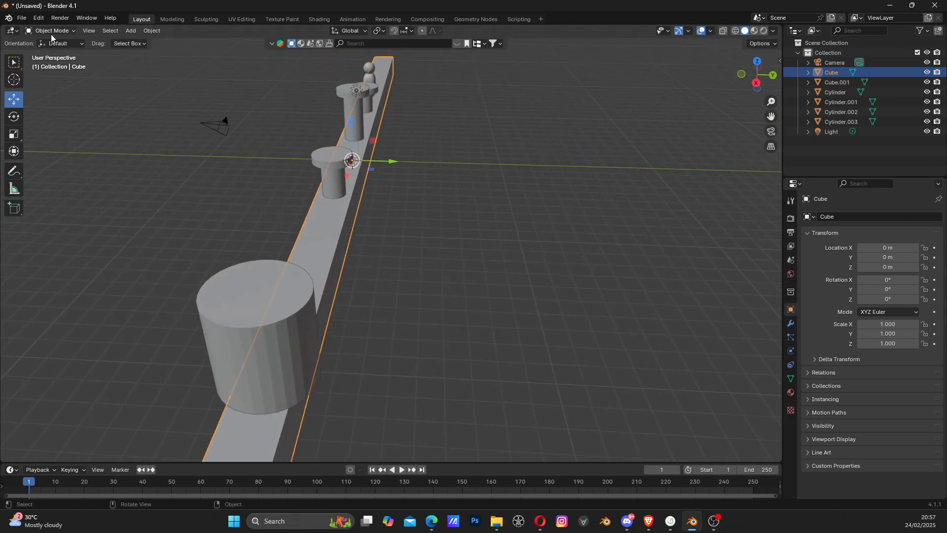
click(35, 31)
click(47, 54)
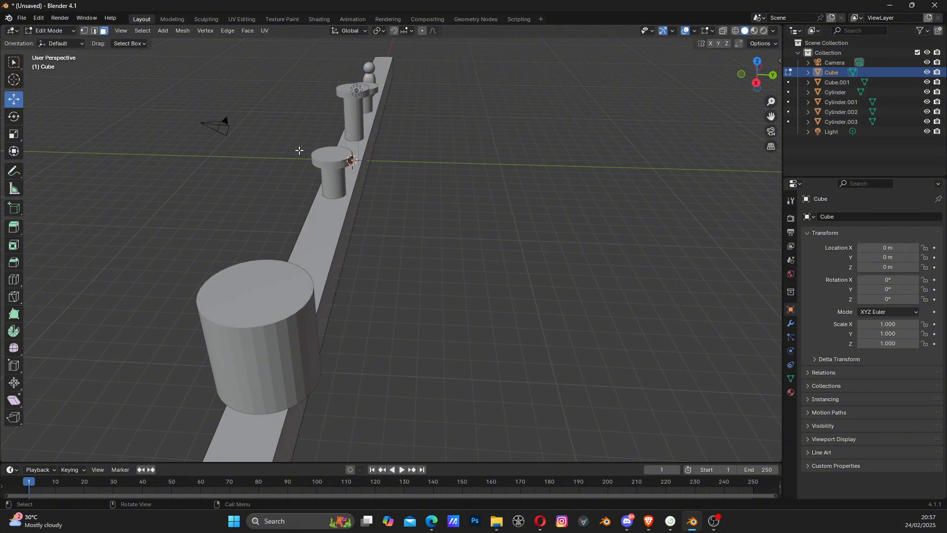
middle_drag(299, 150, 345, 196)
click(349, 230)
middle_drag(348, 230, 373, 221)
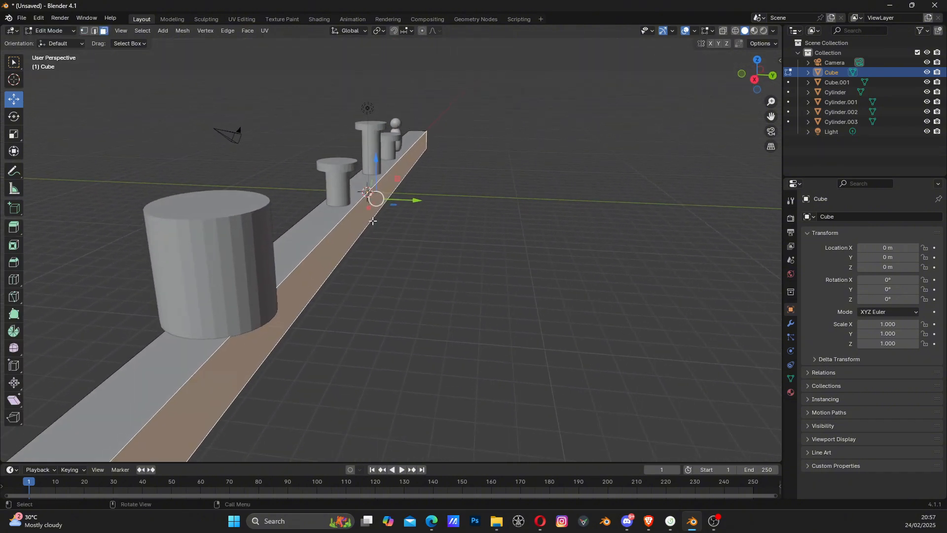
drag(419, 201, 436, 204)
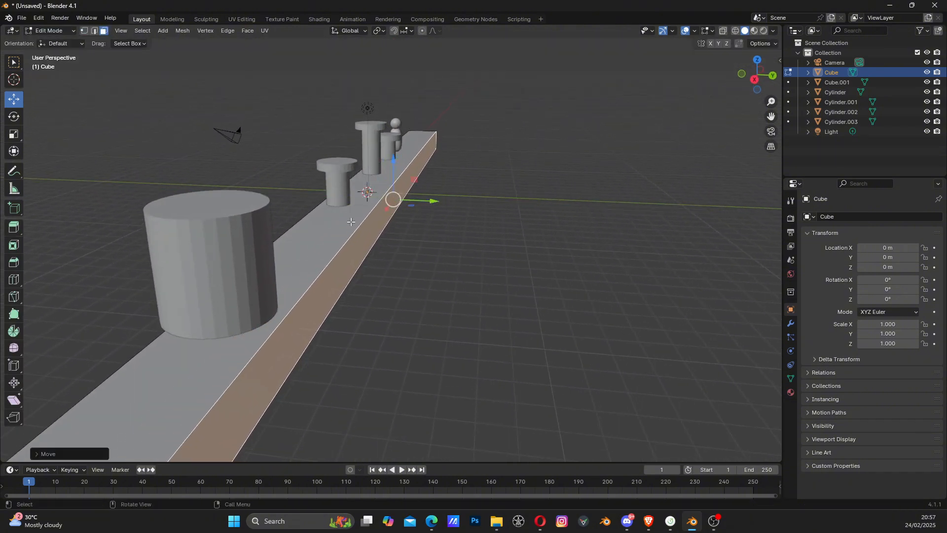
Widen the bar on its other side by moving the long negative Y side face outward about 1.8 m.
middle_drag(300, 226, 356, 250)
click(355, 284)
middle_drag(355, 284, 348, 311)
drag(286, 130, 255, 141)
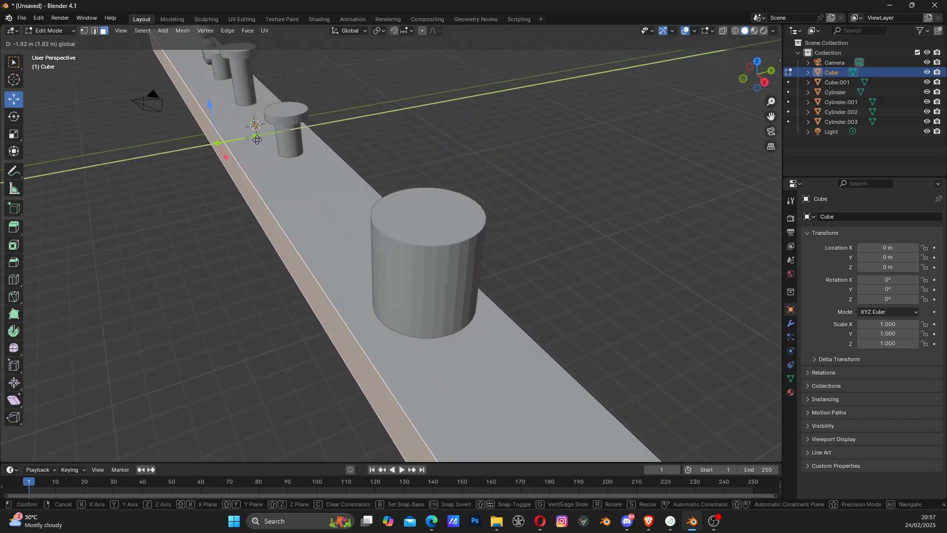
Thicken the bar by lowering its bottom face along Z, then return to Object Mode.
middle_drag(255, 140, 341, 148)
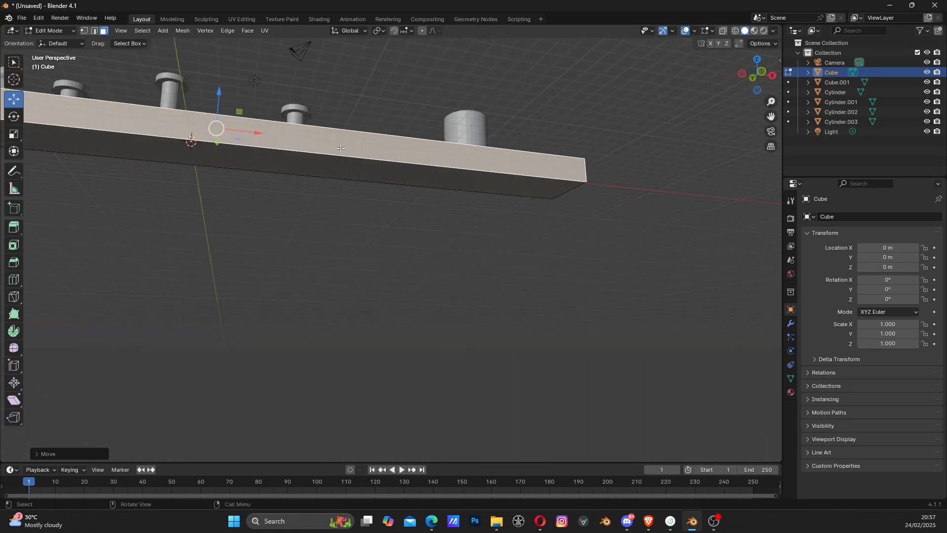
click(334, 162)
drag(220, 119, 219, 138)
middle_drag(220, 138, 365, 226)
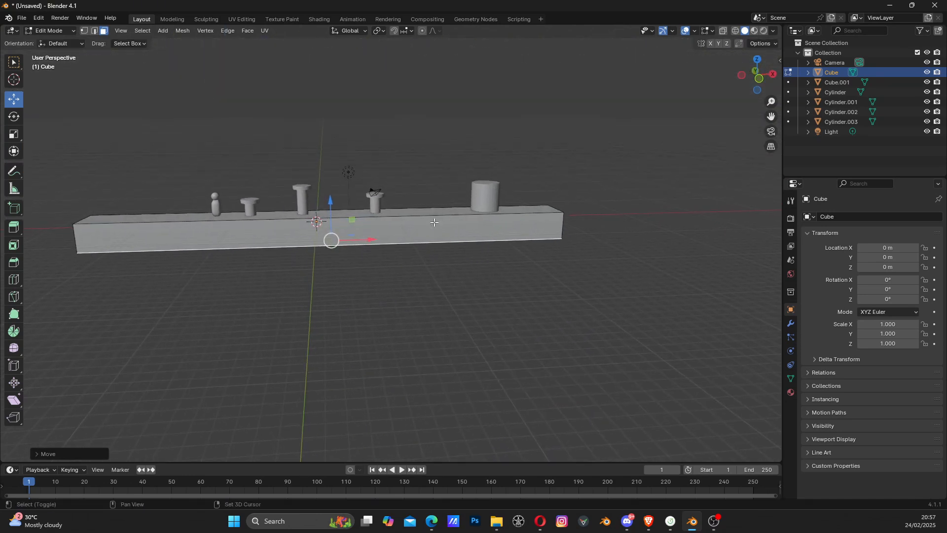
shift+middle_drag(433, 222, 378, 258)
scroll(379, 258, up, 4)
shift+middle_drag(471, 245, 439, 246)
scroll(434, 245, up, 2)
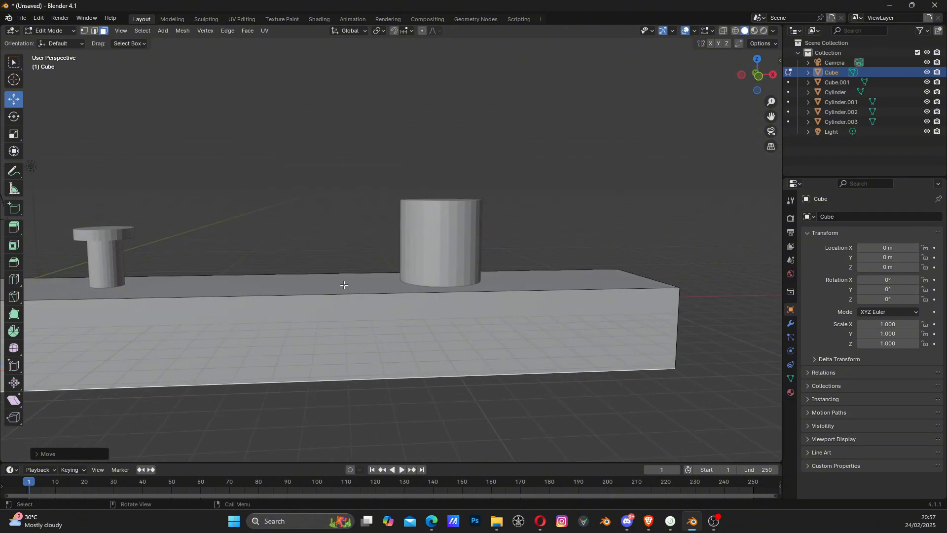
click(55, 30)
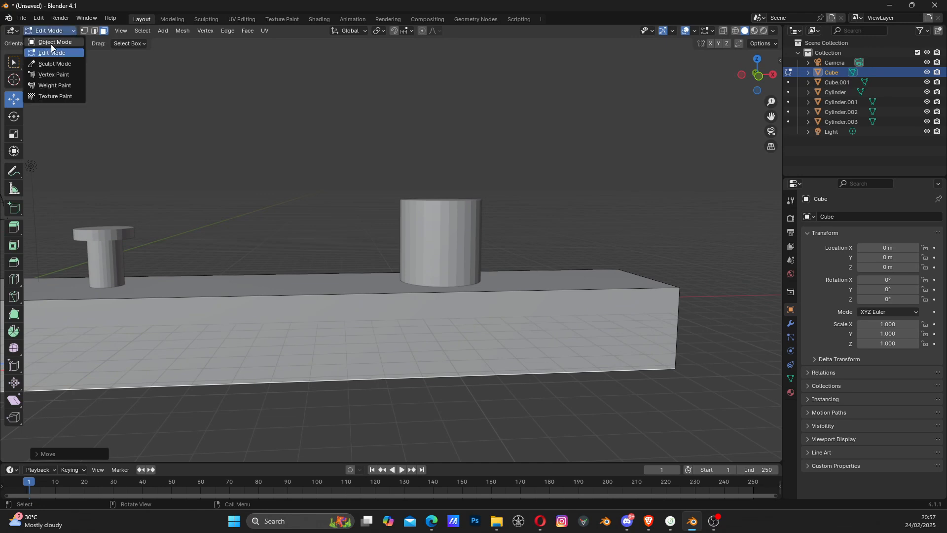
click(52, 42)
Add a cone and place it above the large cylinder at about X 21.25 m and Z 5.78 m.
scroll(490, 272, down, 4)
scroll(499, 268, down, 1)
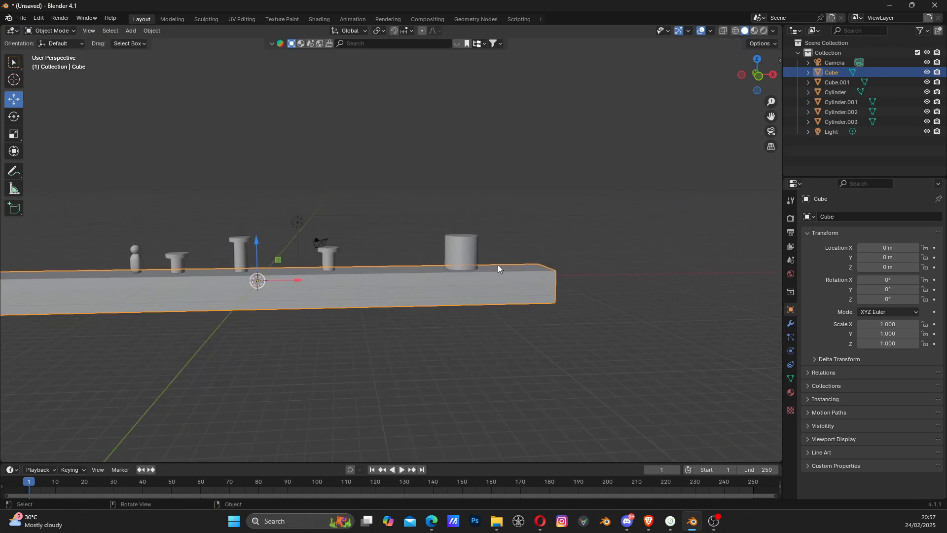
scroll(498, 268, up, 3)
key(shift+a)
mouse_move(206, 275)
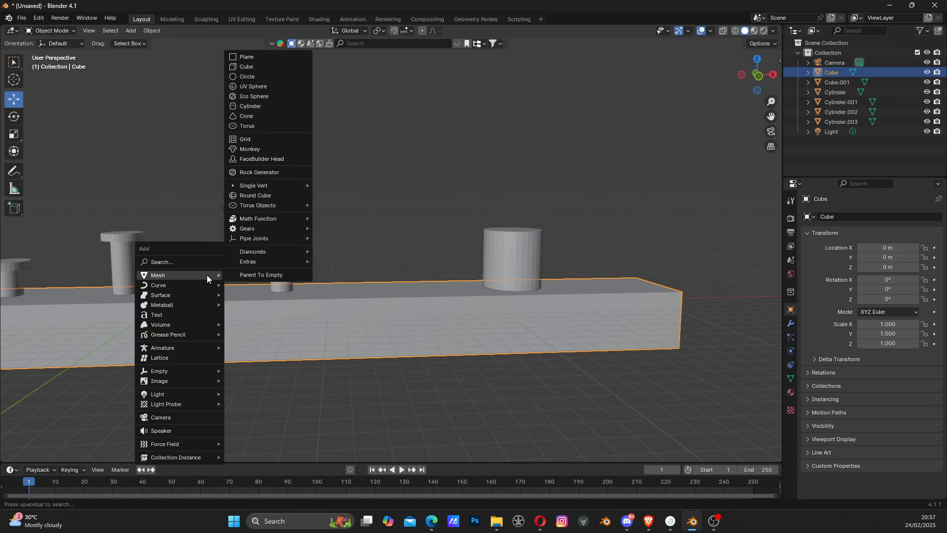
click(256, 116)
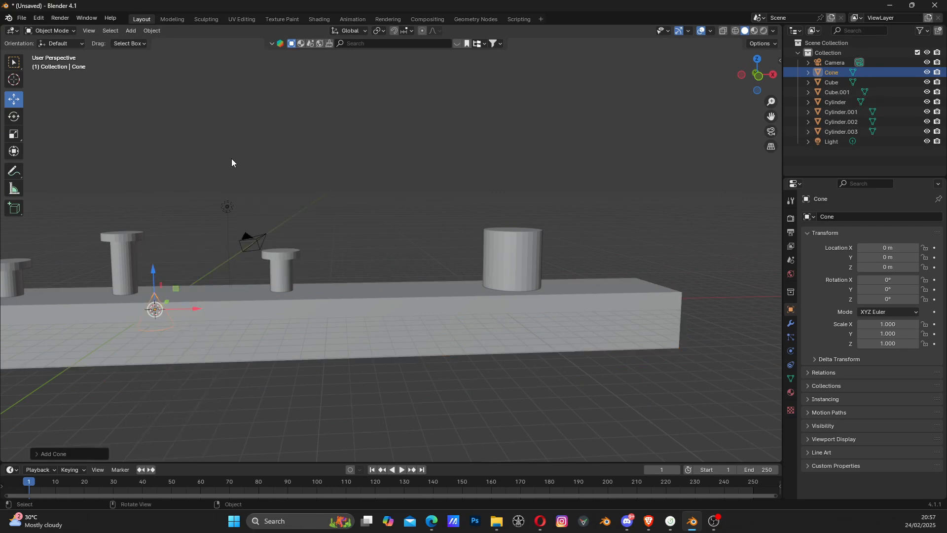
drag(185, 307, 509, 167)
Scale the cone up uniformly to about 2.391 so it overhangs the large cylinder like a roof.
scroll(596, 230, up, 3)
shift+middle_drag(563, 249, 452, 294)
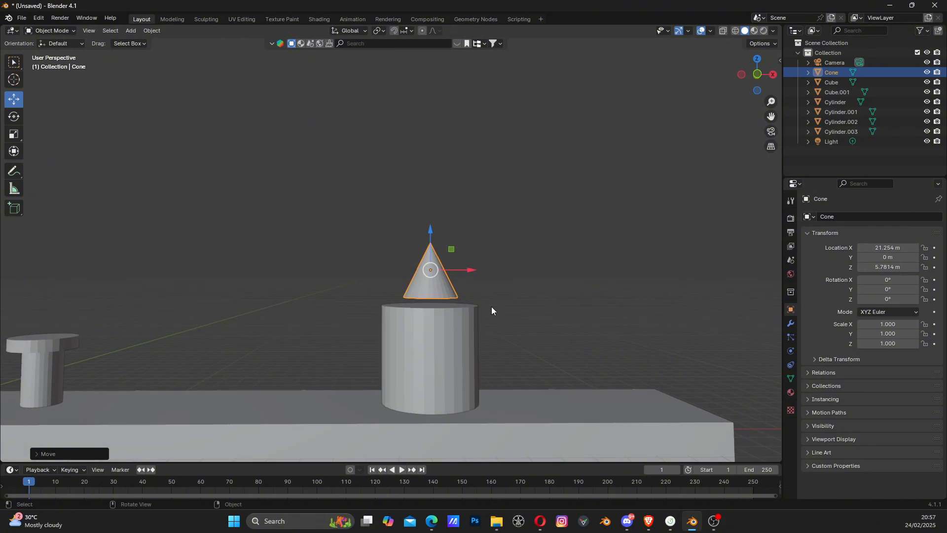
key(s)
click(603, 321)
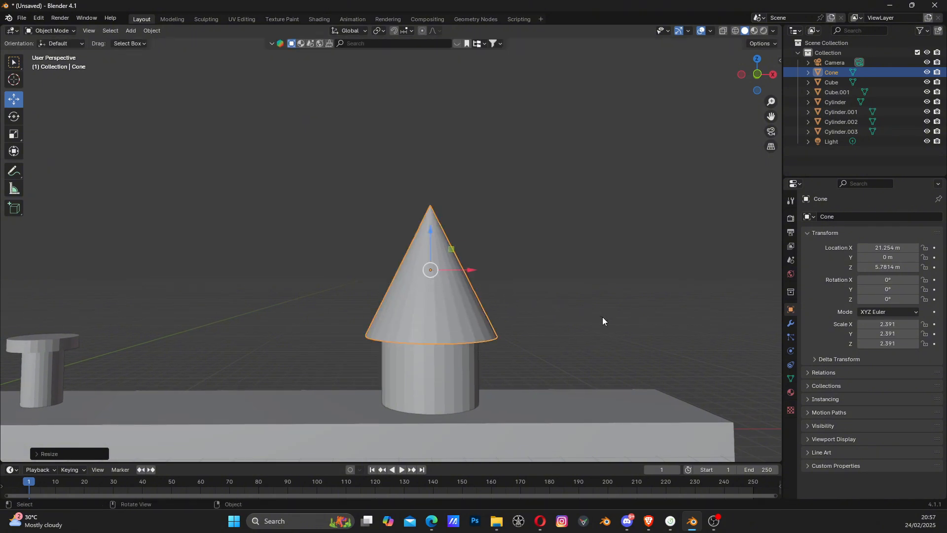
From the front view, raise the cone to about 6.81 m in Z so its base meets the cylinder's top.
click(758, 74)
scroll(525, 294, down, 2)
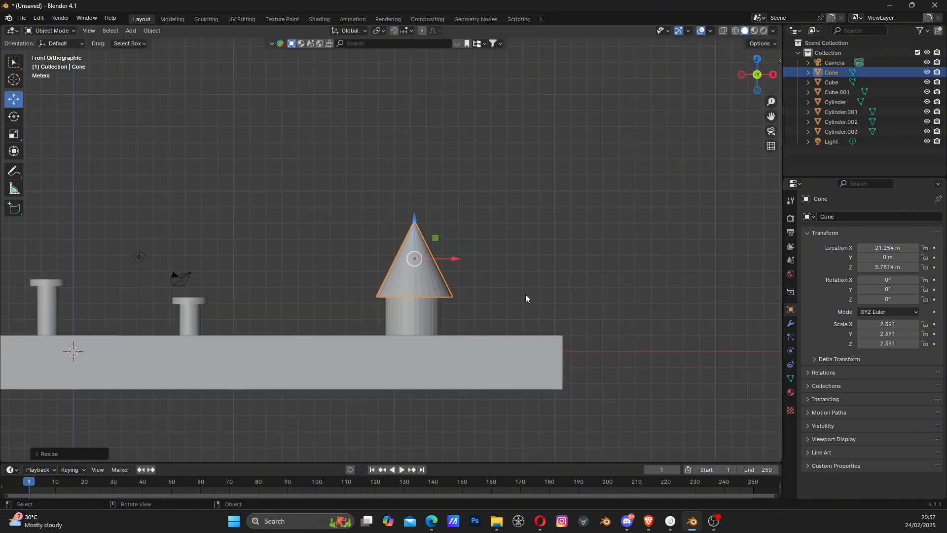
scroll(529, 302, up, 3)
shift+middle_drag(508, 328, 499, 311)
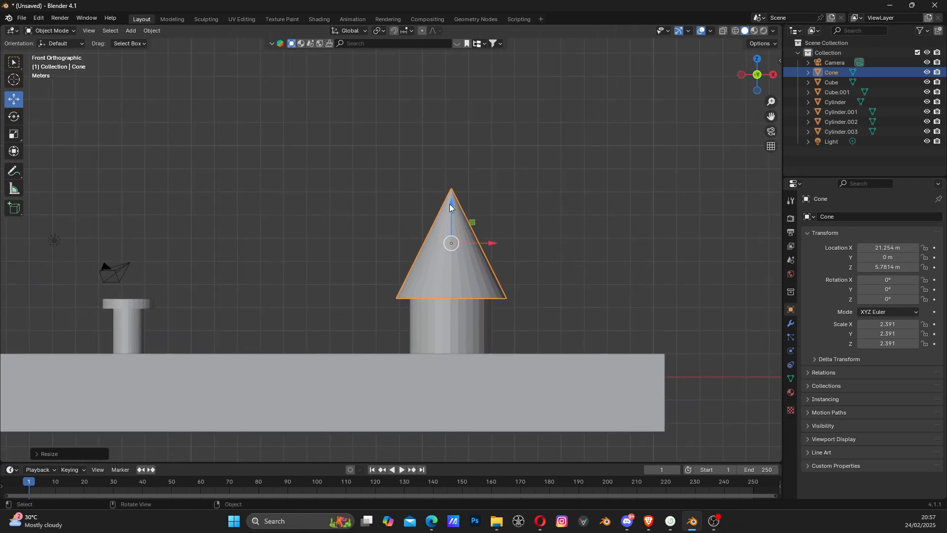
drag(450, 207, 447, 178)
Flatten the cone by scaling it along Z only, to a Z scale of about 1.677.
scroll(426, 262, down, 5)
scroll(412, 264, up, 4)
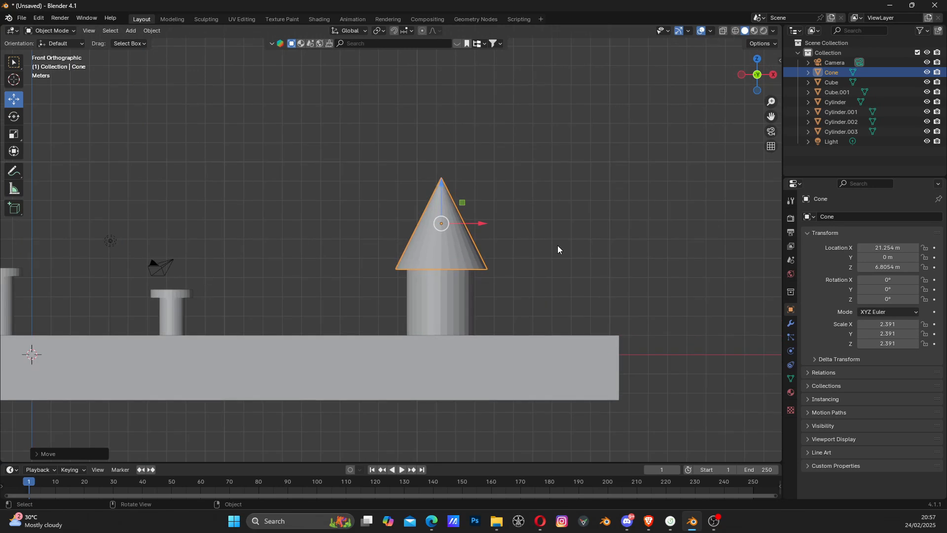
key(s)
key(z)
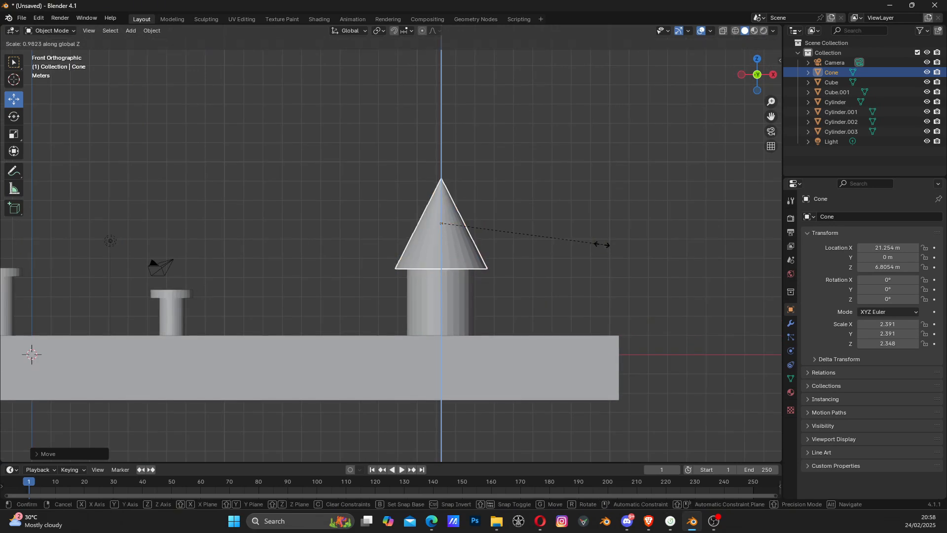
click(553, 248)
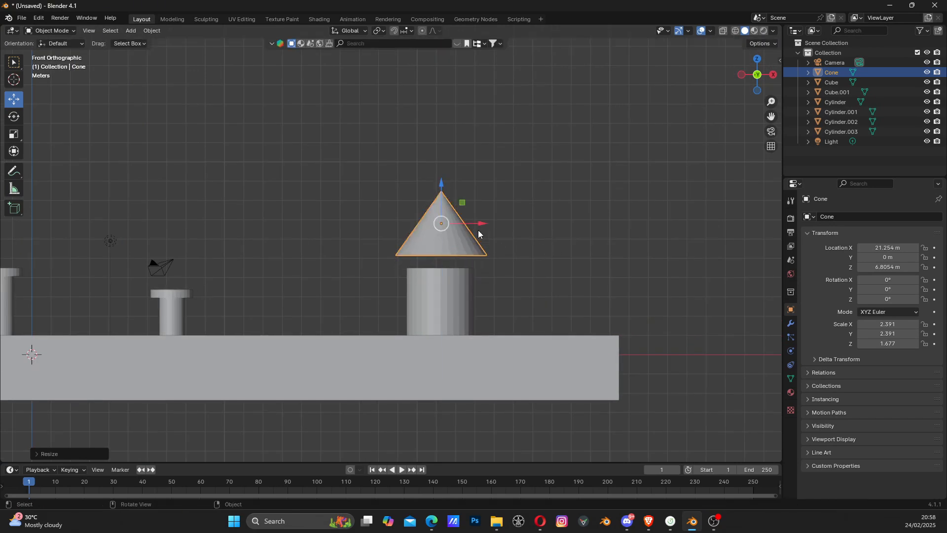
Lower the flattened cone to about 5.96 m in Z onto the cylinder's top and check its seating from the side.
drag(441, 185, 441, 201)
scroll(443, 269, up, 4)
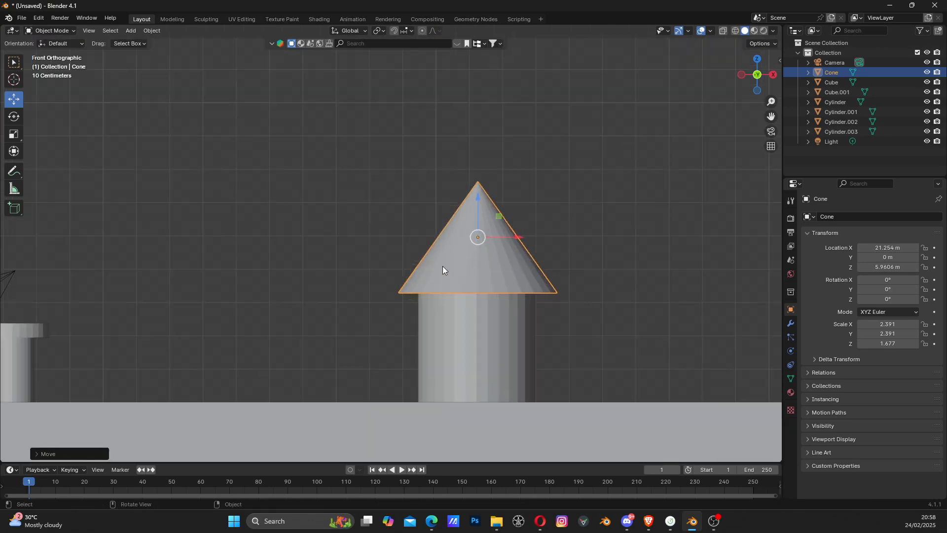
middle_drag(506, 292, 421, 271)
click(765, 75)
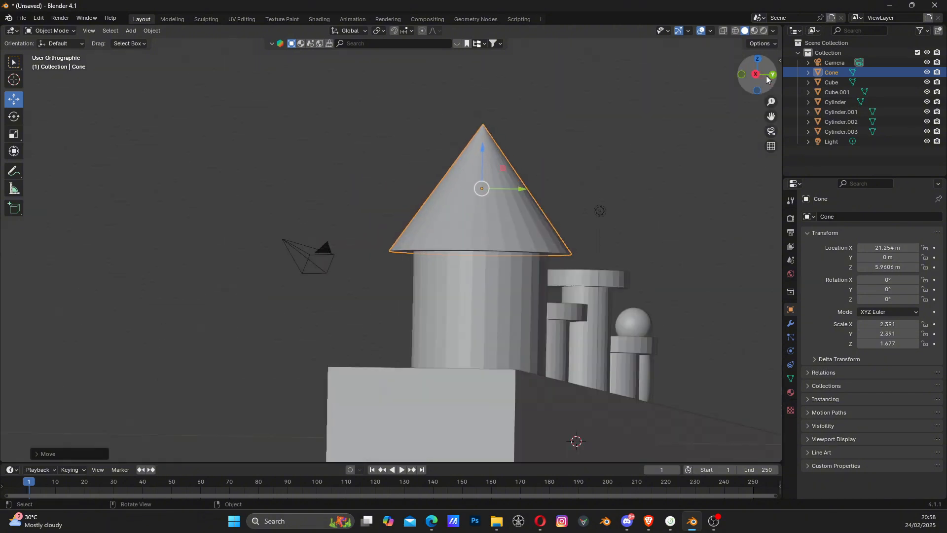
Examine the whole platform scene from the front view, from the tower back to the figure and the three pillars.
scroll(543, 197, down, 6)
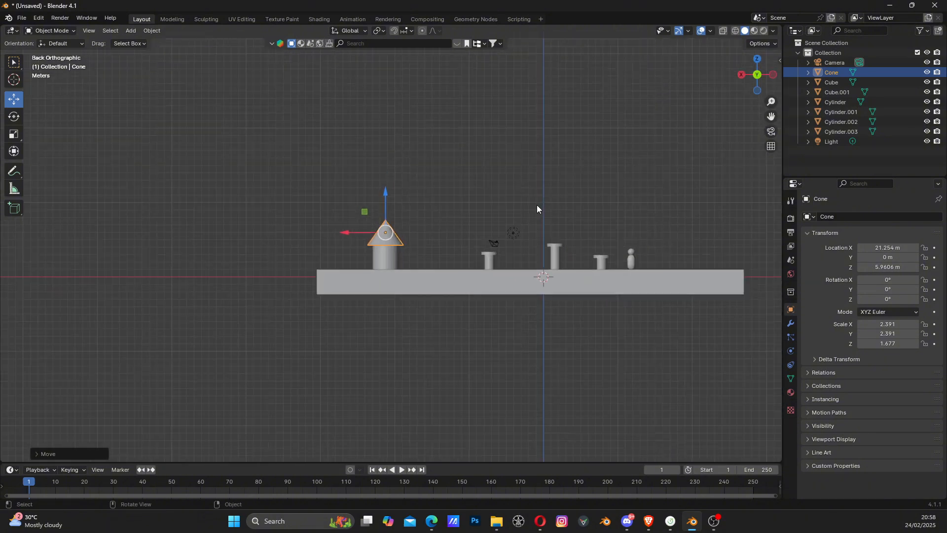
click(757, 75)
scroll(430, 283, up, 3)
shift+middle_drag(285, 290, 503, 268)
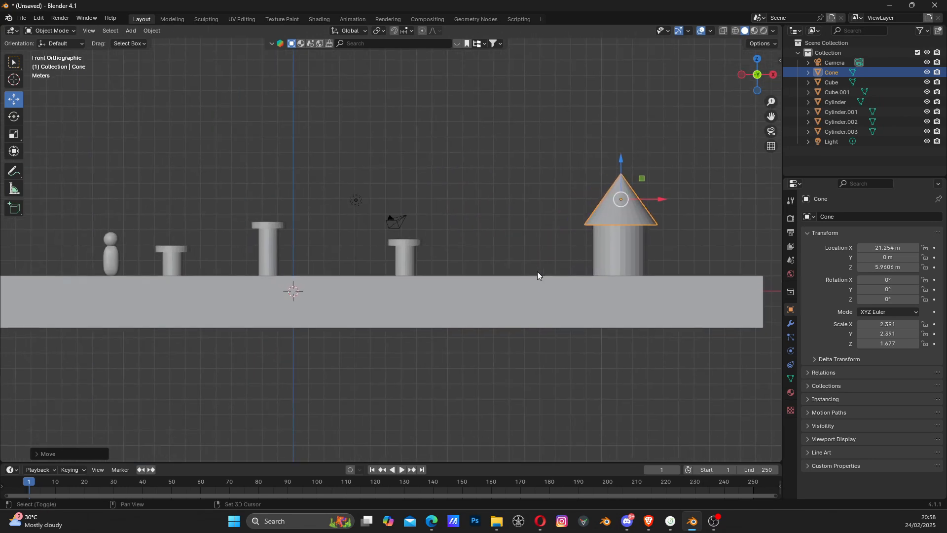
scroll(537, 272, down, 2)
shift+middle_drag(364, 260, 415, 262)
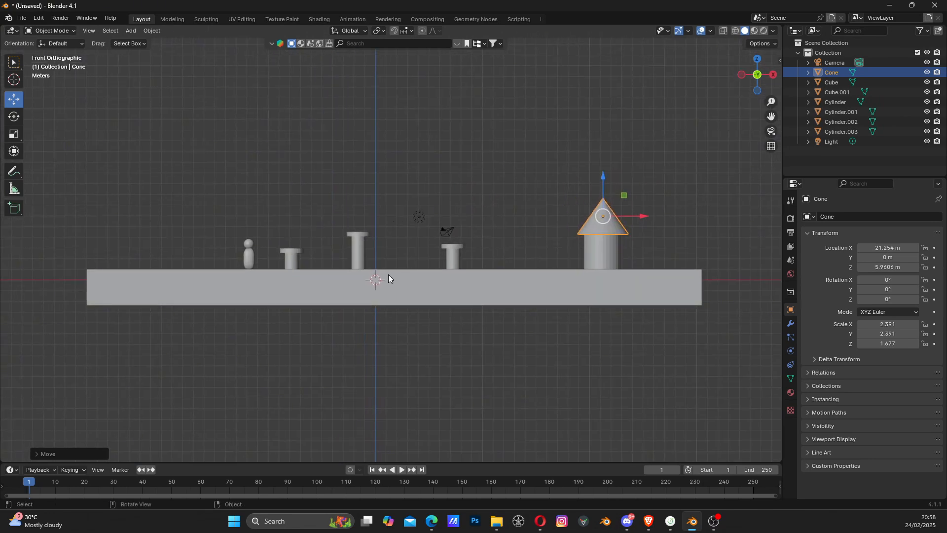
scroll(448, 263, up, 4)
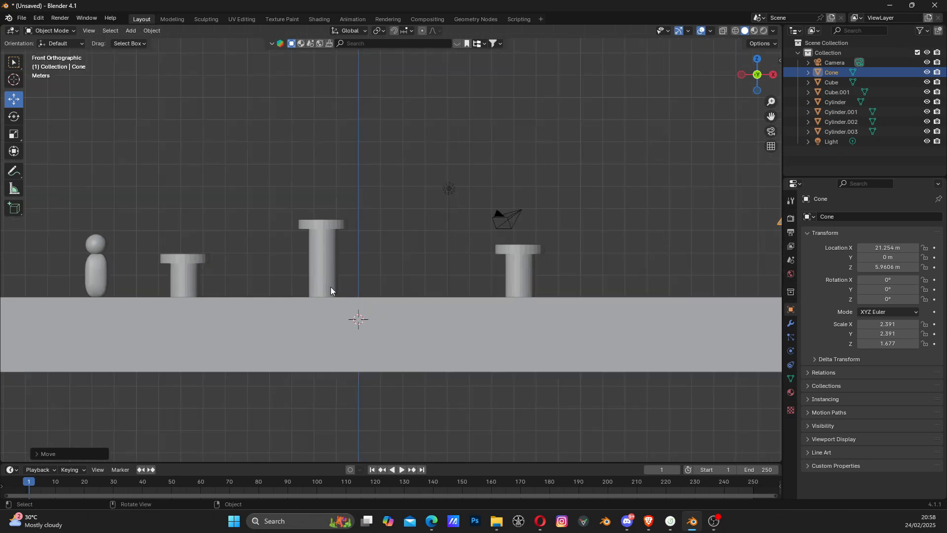
shift+middle_drag(287, 288, 307, 309)
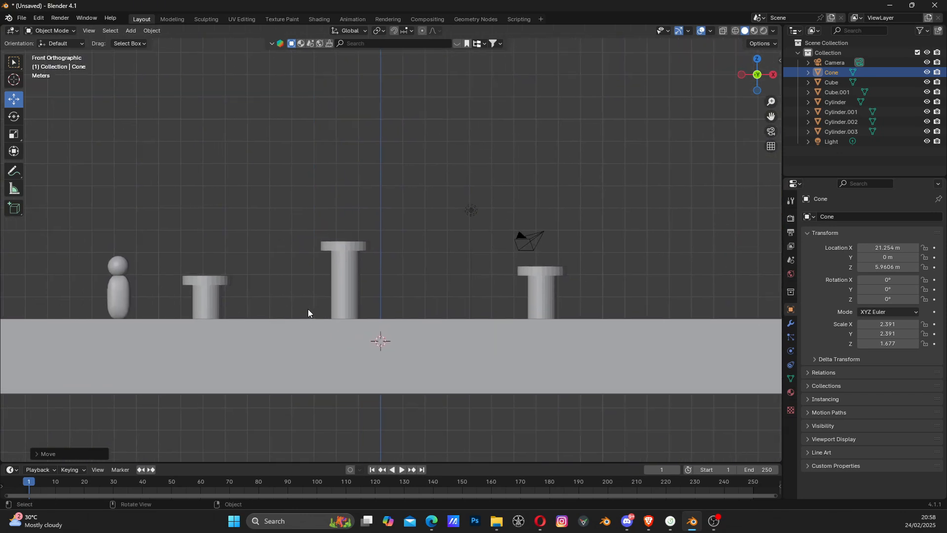
Add a UV sphere, place it between the first and the tall pillar at about X -4.49 m, Z 1.57 m, and scale it to about 0.610.
key(shift+a)
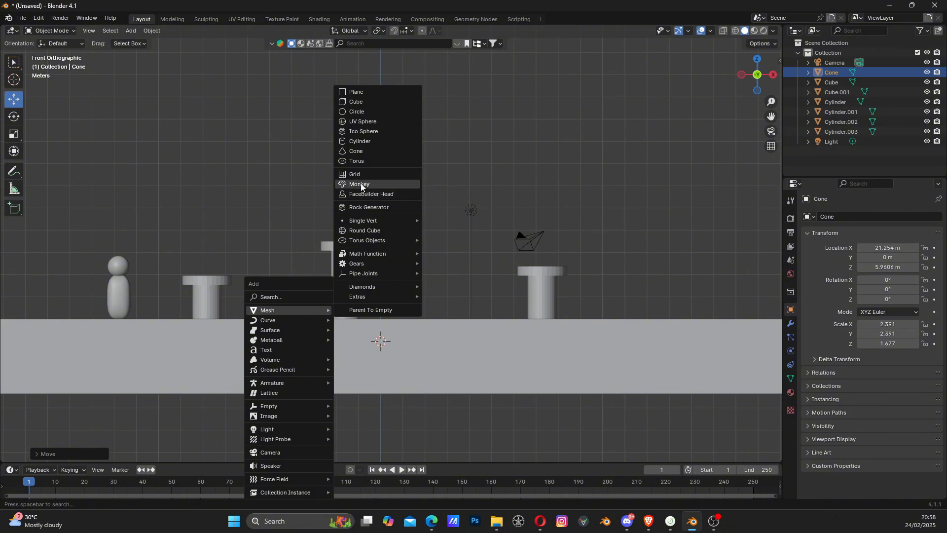
click(362, 122)
scroll(345, 269, up, 2)
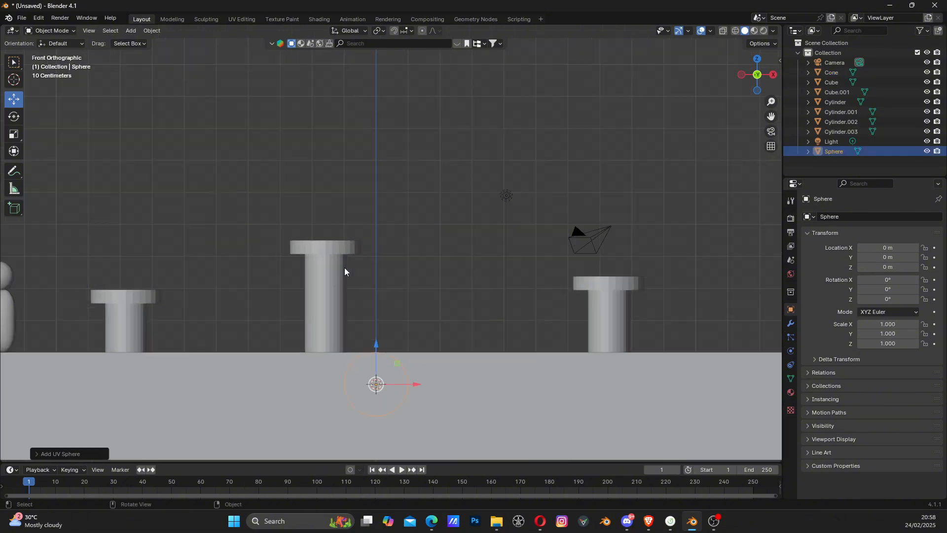
drag(377, 349, 377, 299)
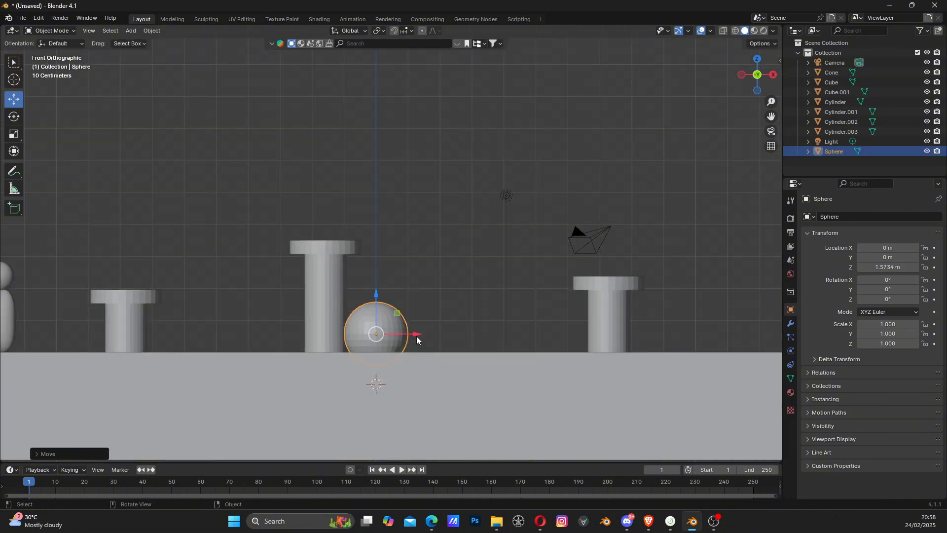
drag(419, 338, 265, 326)
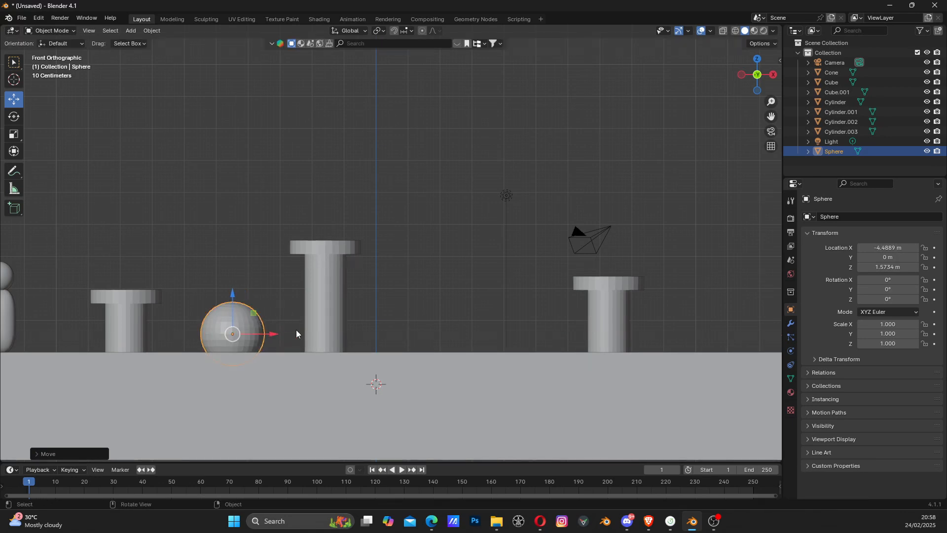
key(s)
click(328, 347)
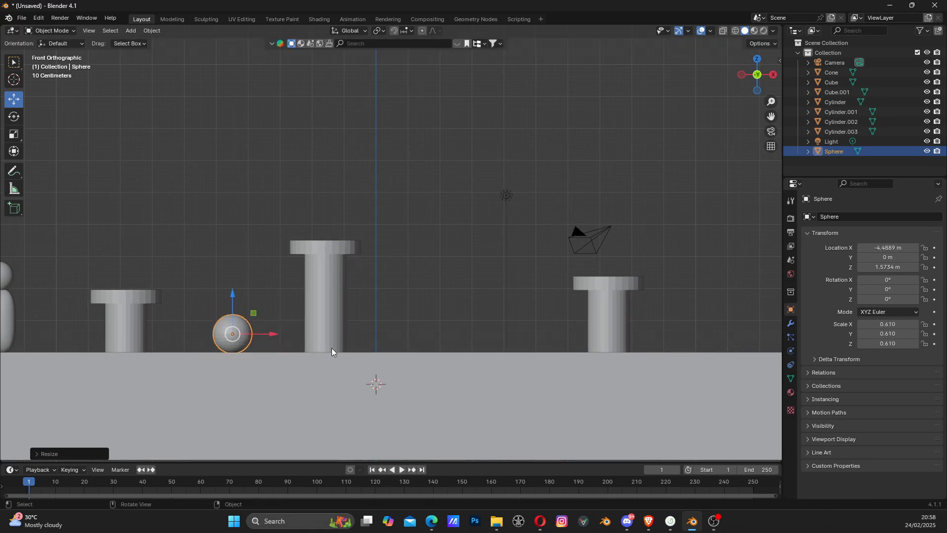
Add a Monkey mesh and move it onto the bar beside the tall pillar, at about X 1.40 m, Z 1.97 m.
key(shift+a)
mouse_move(364, 338)
mouse_move(359, 315)
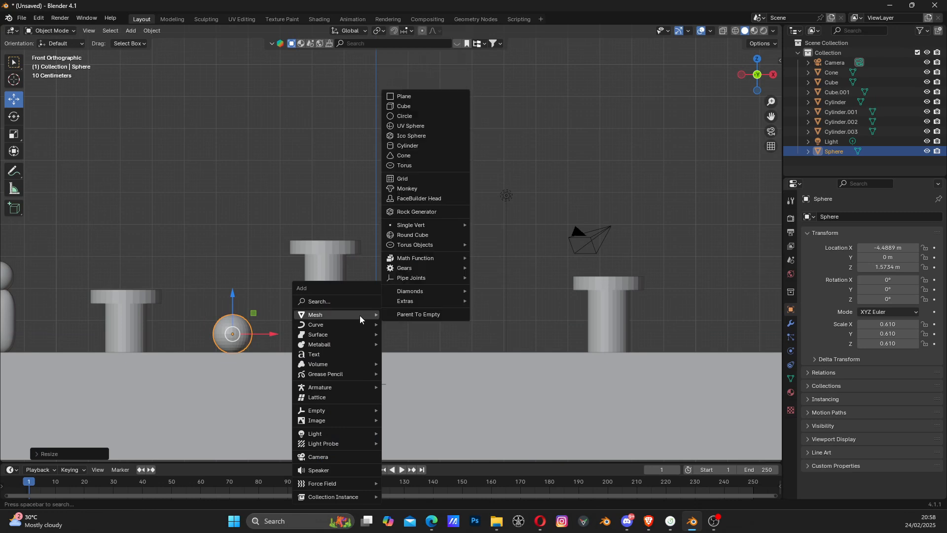
click(408, 189)
drag(378, 351, 458, 321)
Delete the small UV sphere standing between the first and the tall pillar.
click(243, 337)
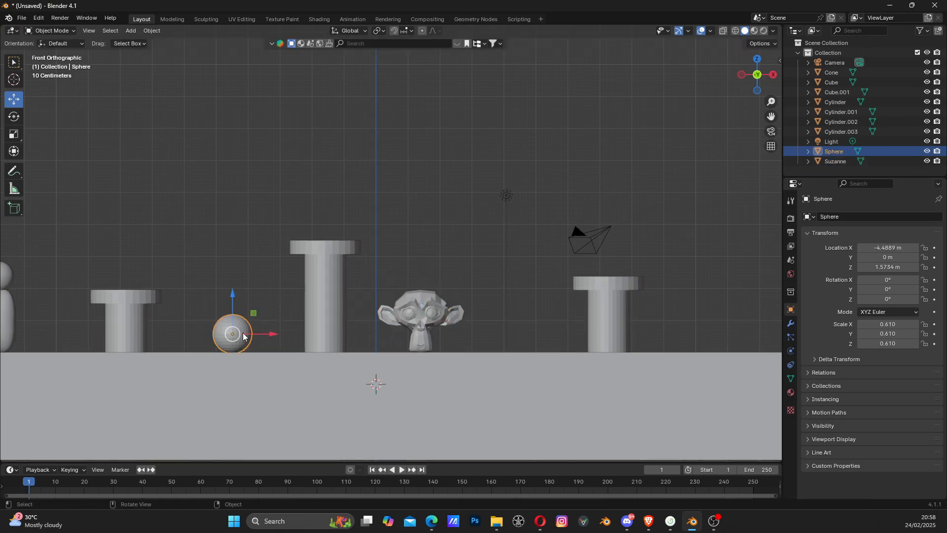
key(x)
click(243, 334)
Move the monkey head to about X -4.63 m, between the first and the tall pillar, and rotate it about -41.4° around Z.
click(430, 313)
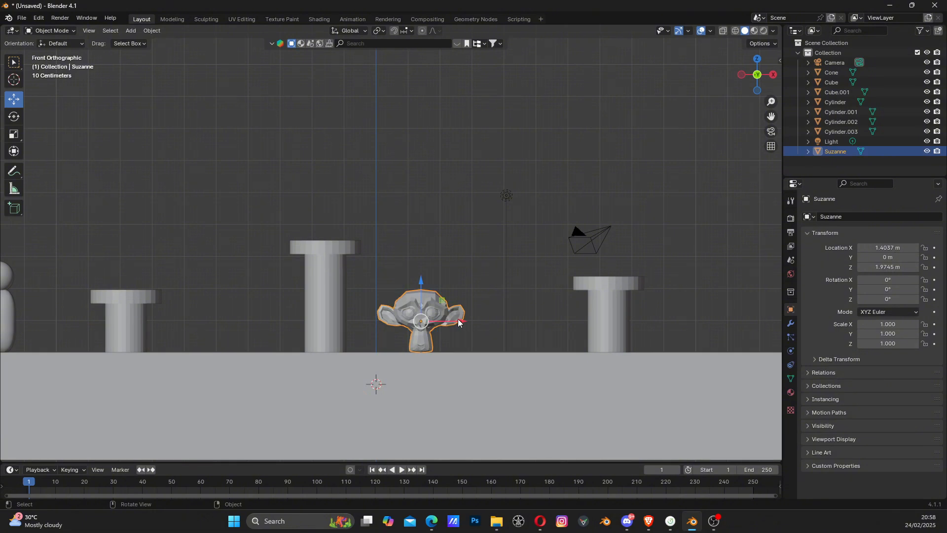
drag(459, 323, 270, 336)
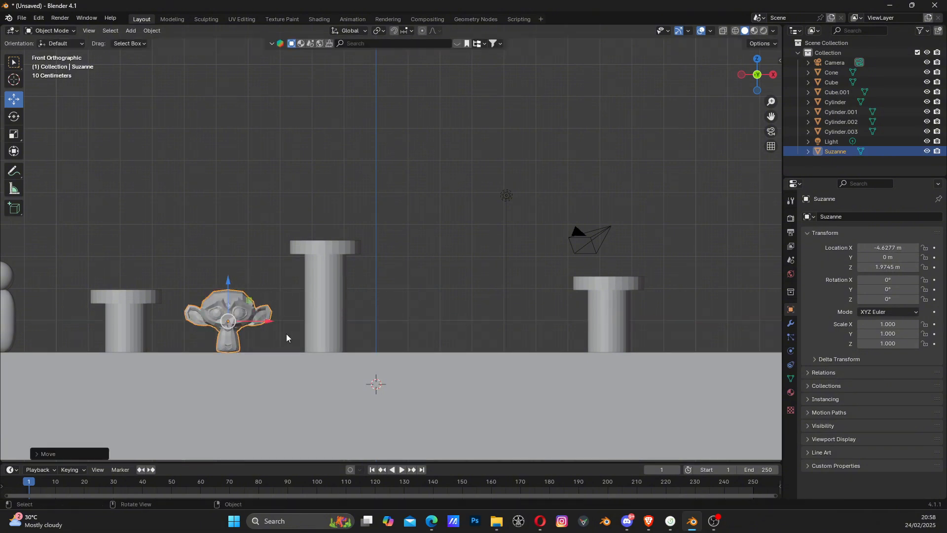
key(r)
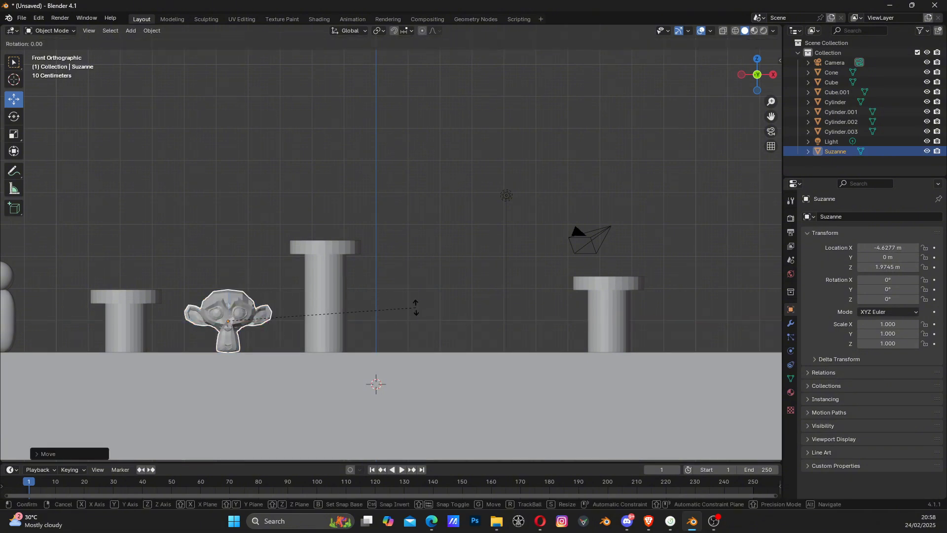
key(z)
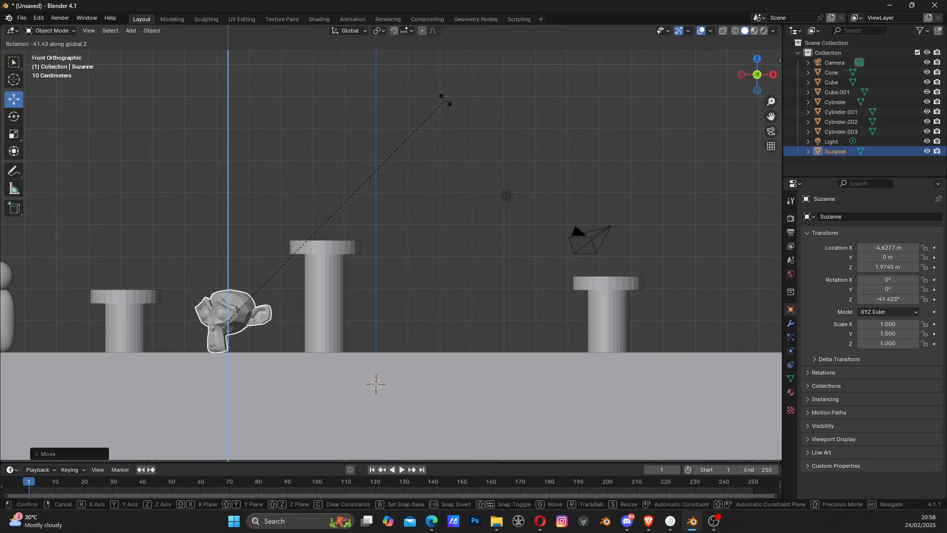
click(445, 101)
Scale the monkey head down uniformly to about 0.789 and lower it to about 1.74 m in Z onto the bar.
shift+middle_drag(314, 321, 394, 301)
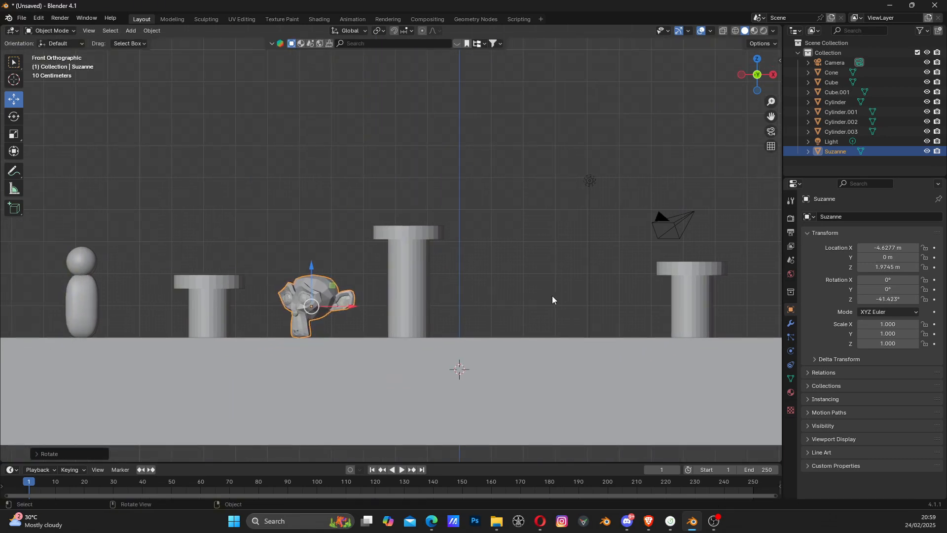
key(s)
click(502, 312)
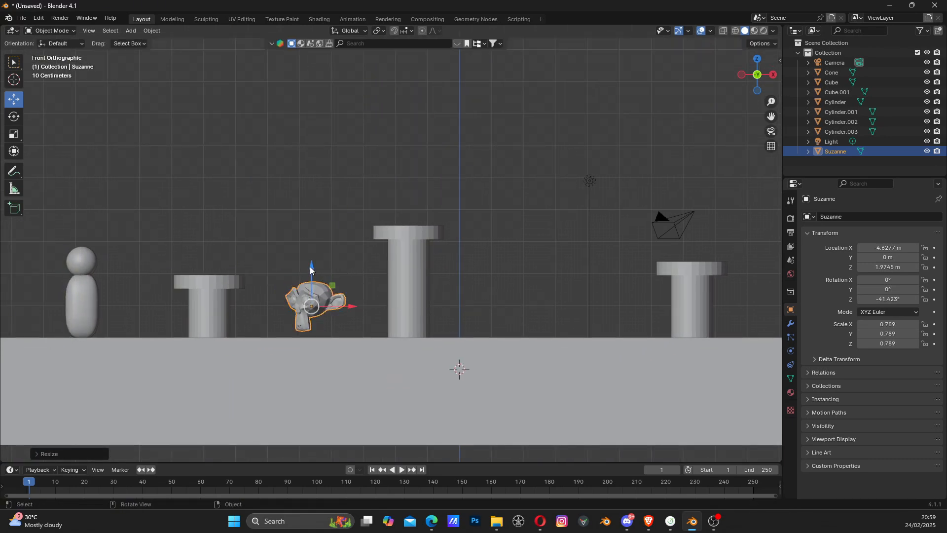
drag(310, 269, 307, 276)
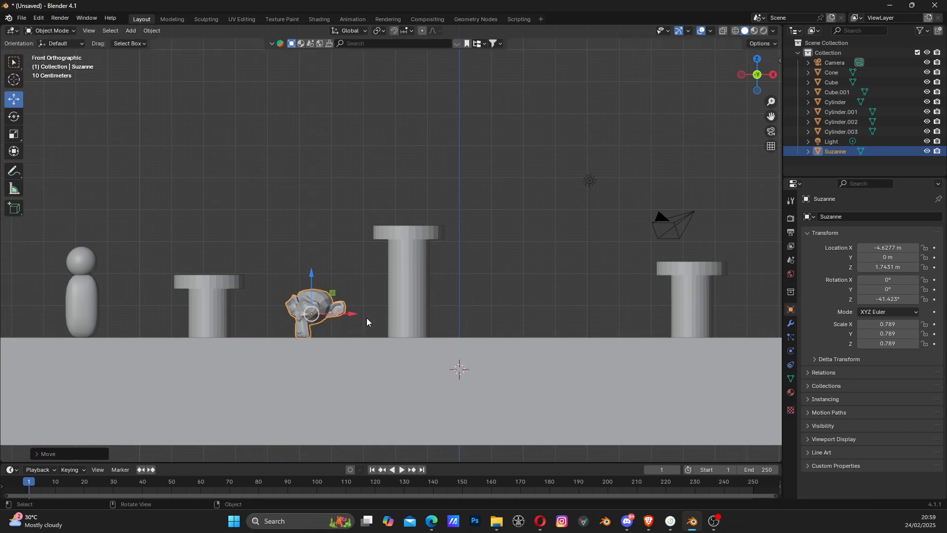
Shrink the monkey head slightly more, to a uniform scale of about 0.749, and reseat it on the bar at about Z 1.70 m.
shift+middle_drag(425, 306, 439, 296)
scroll(357, 315, up, 2)
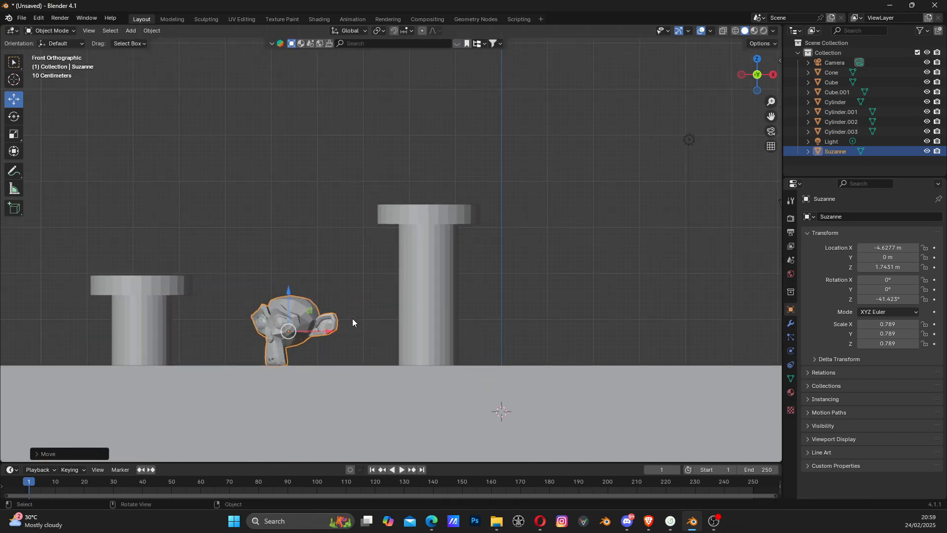
shift+middle_drag(352, 318, 407, 300)
scroll(413, 310, down, 4)
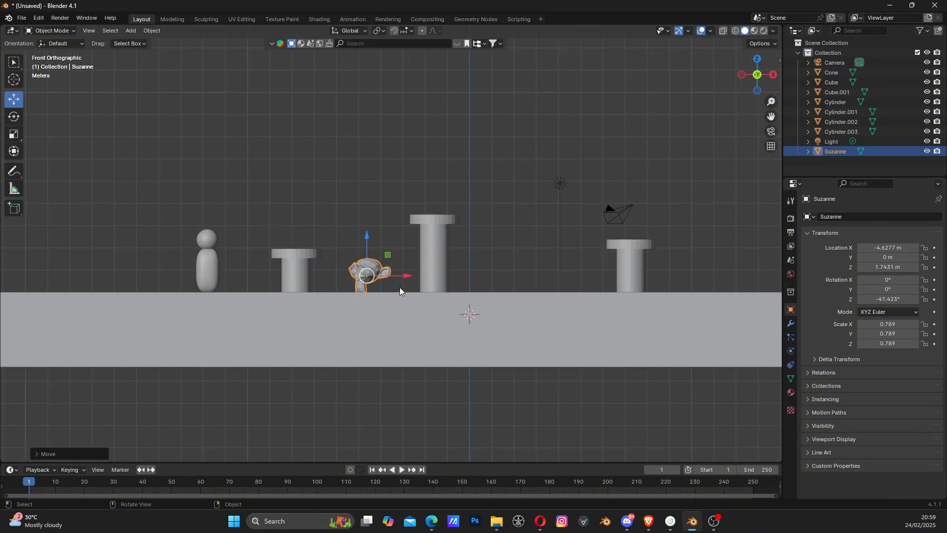
scroll(394, 268, up, 1)
key(s)
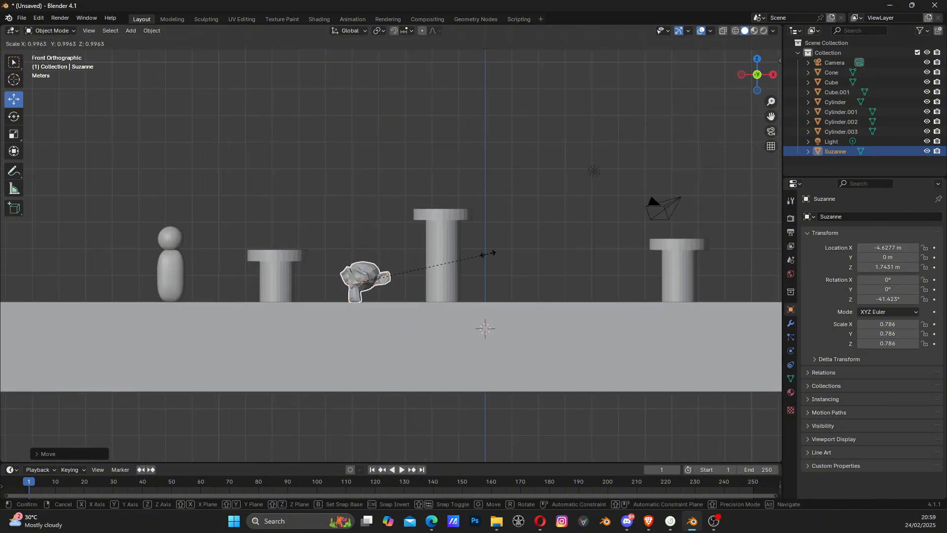
click(483, 258)
scroll(418, 278, up, 1)
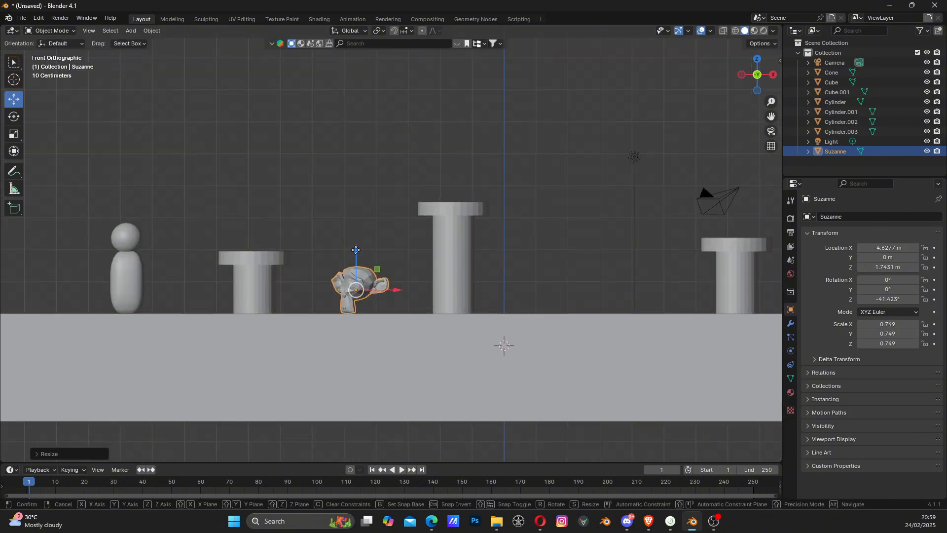
drag(355, 250, 370, 269)
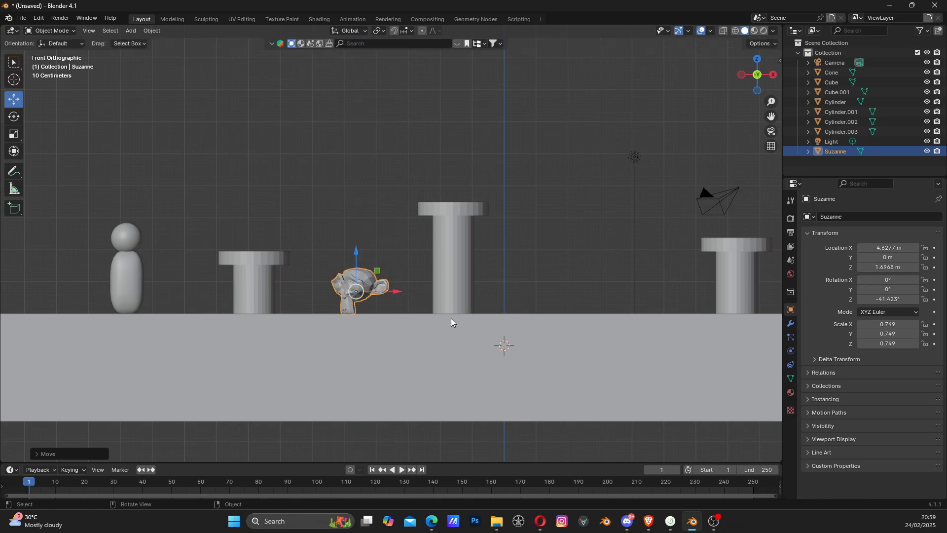
Duplicate the monkey head along X past the tall pillar, placing the copy at about X 1.45 m.
shift+middle_drag(570, 284, 464, 281)
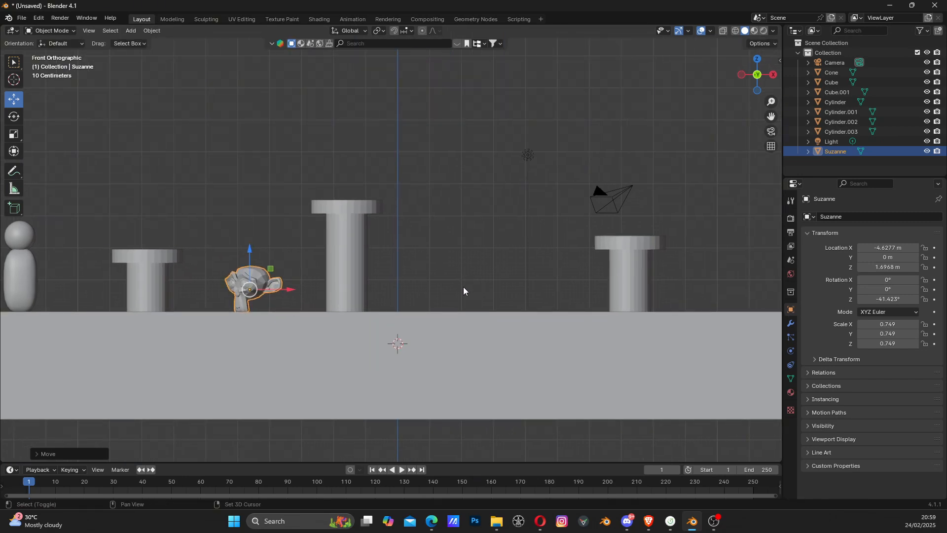
key(shift+d)
key(x)
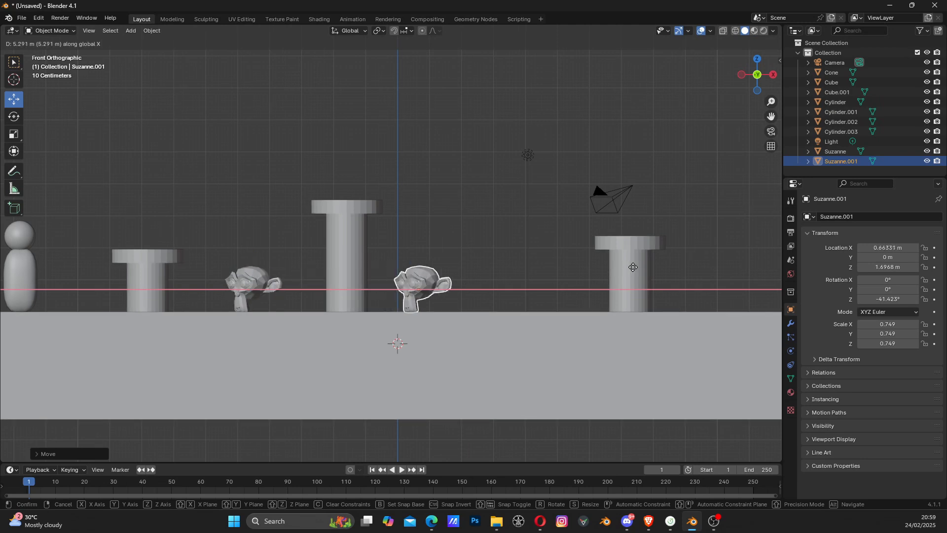
click(655, 270)
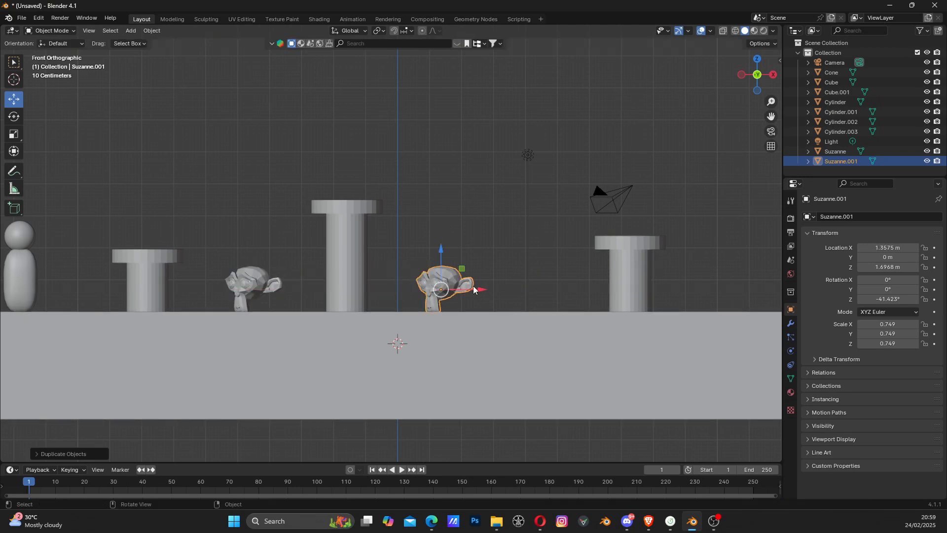
drag(473, 289, 481, 290)
Duplicate the second monkey head along X by about 3.16 m, placing the copy just before the third pillar.
key(shift+d)
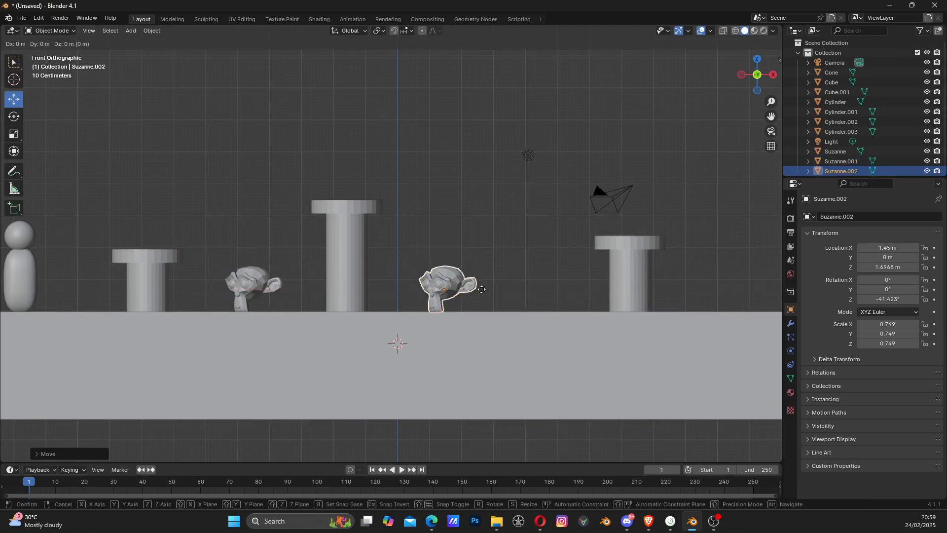
key(x)
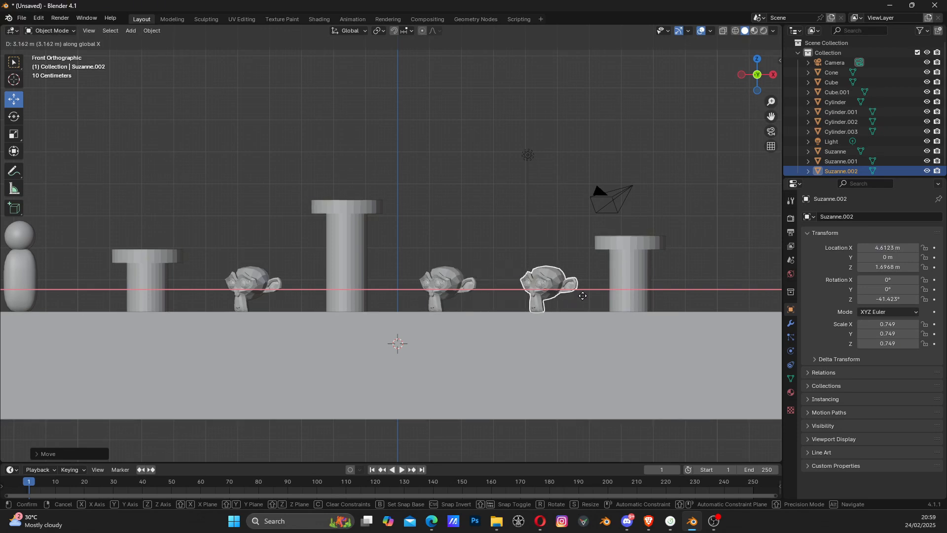
click(583, 295)
Duplicate the third monkey head along X to about X 13.85 m, between the third pillar and the tower.
scroll(617, 291, down, 1)
shift+middle_drag(630, 291, 418, 281)
key(shift+d)
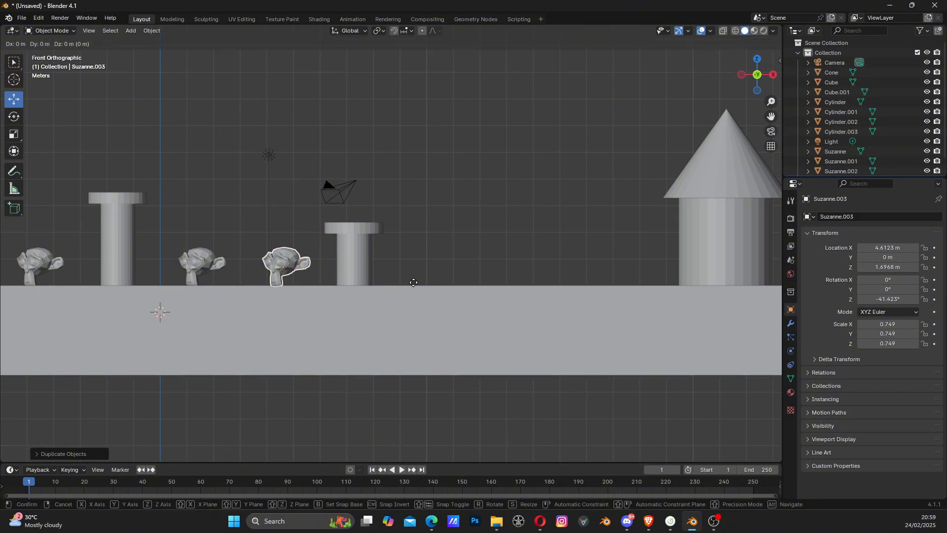
key(x)
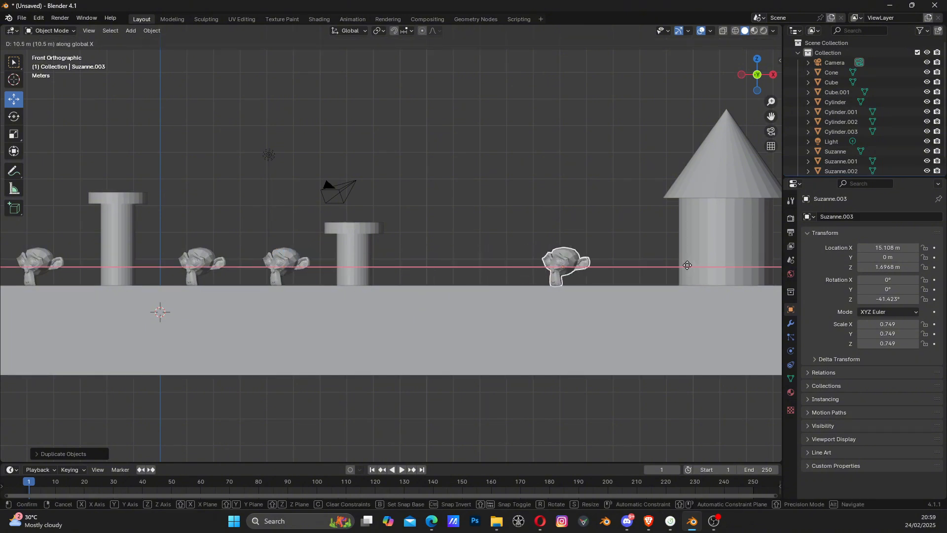
click(659, 263)
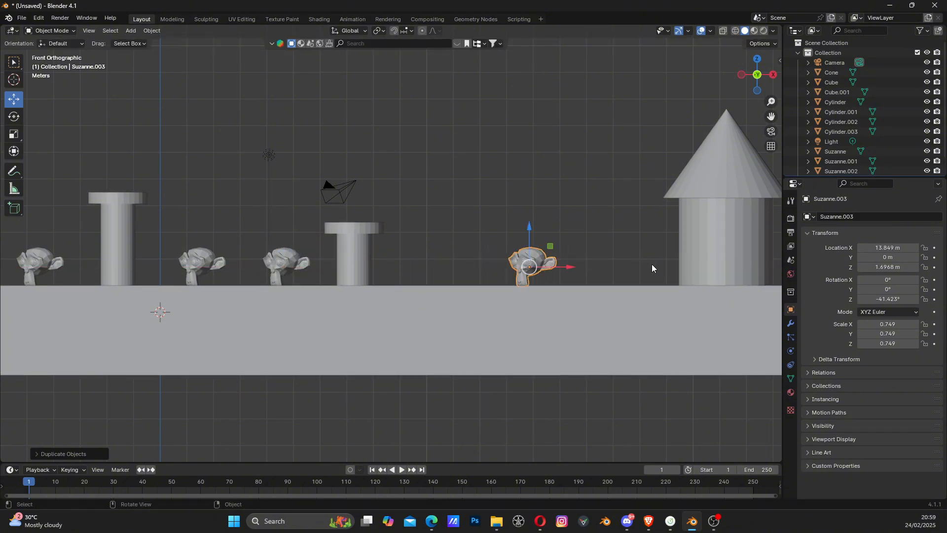
Enlarge the monkey head nearest the tower uniformly to about 1.778 and move it to about X 14.07 m, Z 2.70 m.
key(s)
click(42, 229)
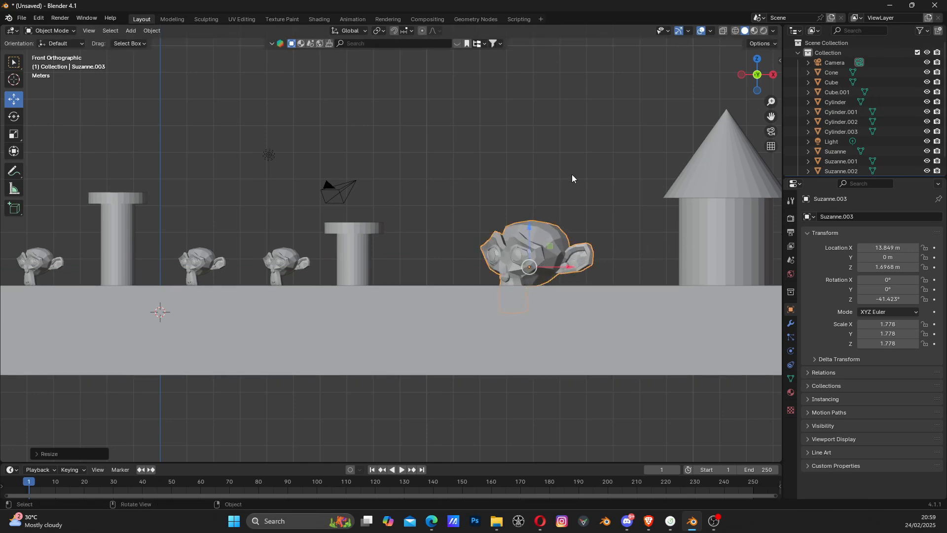
drag(530, 230, 524, 201)
drag(564, 240, 570, 240)
Tilt the large monkey head to rotations of about X -10.3°, Y 11.4°, Z -42.5°, and lower it to about Z 2.51 m onto the bar.
key(r)
click(666, 249)
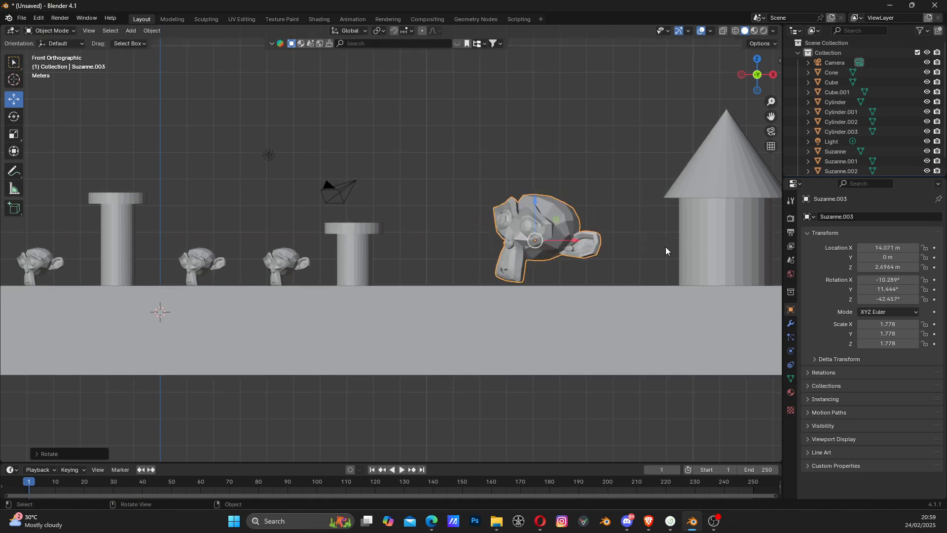
drag(538, 199, 536, 206)
scroll(568, 220, down, 2)
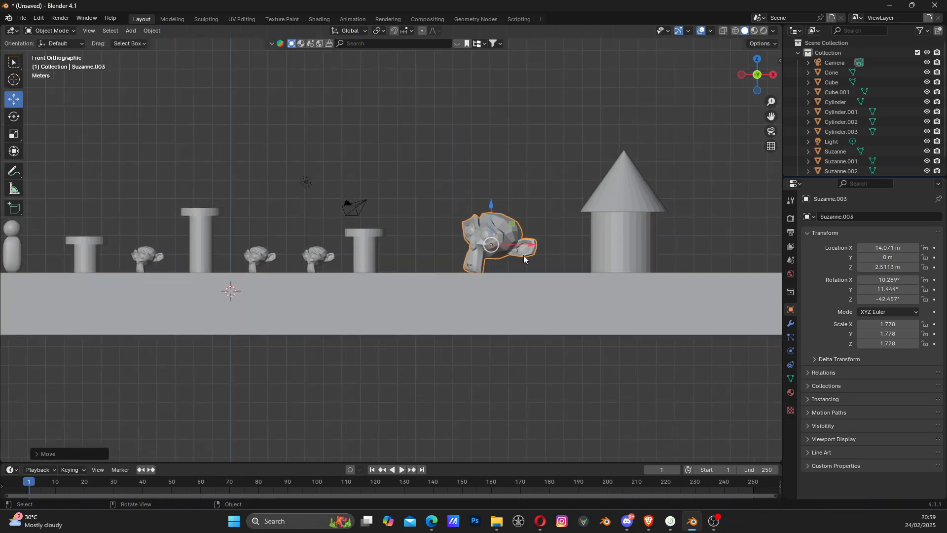
Examine the layout of the figure, pillars, monkey heads and tower along the bar.
shift+middle_drag(448, 255, 542, 257)
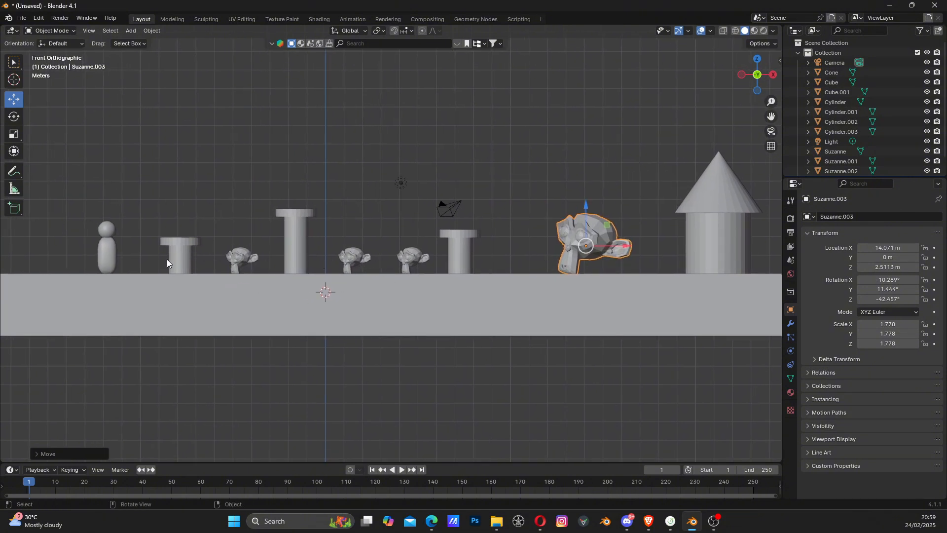
mouse_move(167, 259)
shift+middle_down()
mouse_move(182, 262)
mouse_move(171, 262)
shift+middle_up()
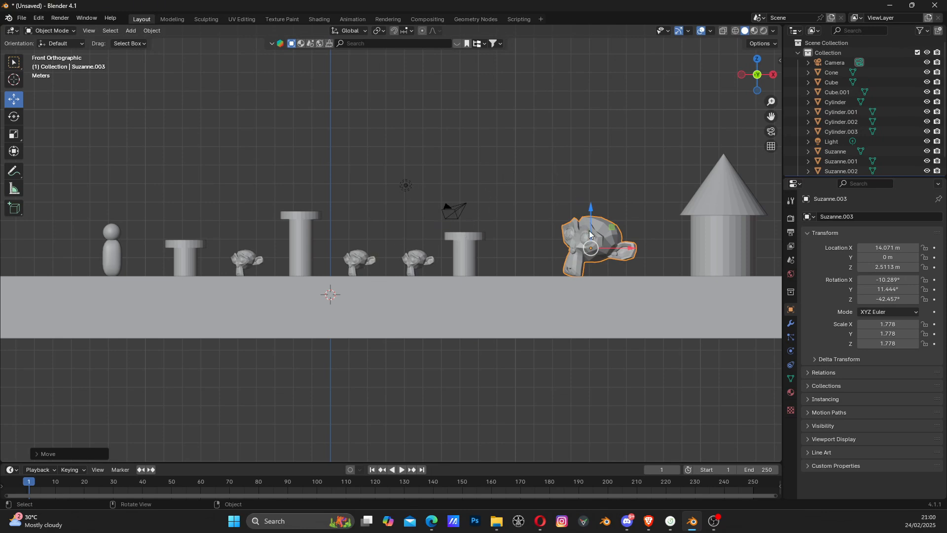
shift+middle_drag(641, 255, 557, 253)
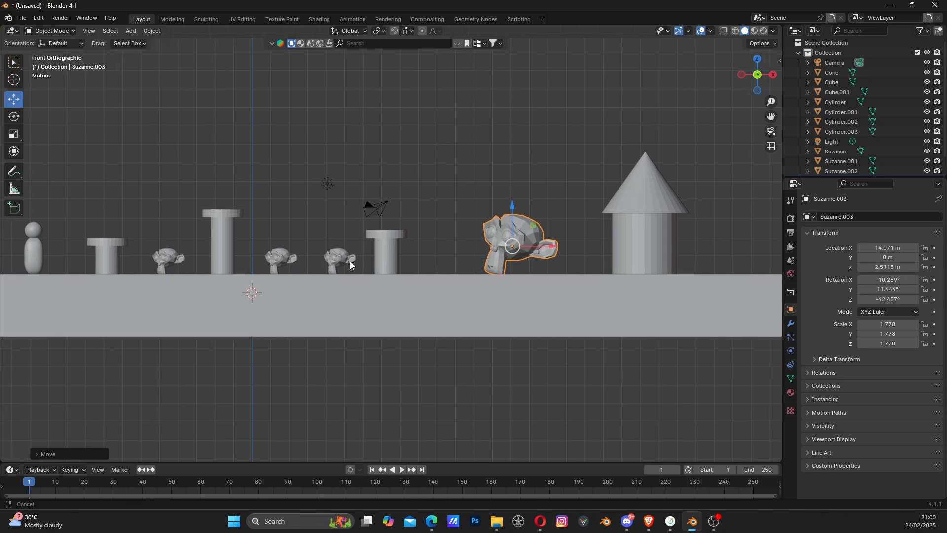
shift+middle_drag(350, 261, 490, 263)
scroll(371, 277, down, 2)
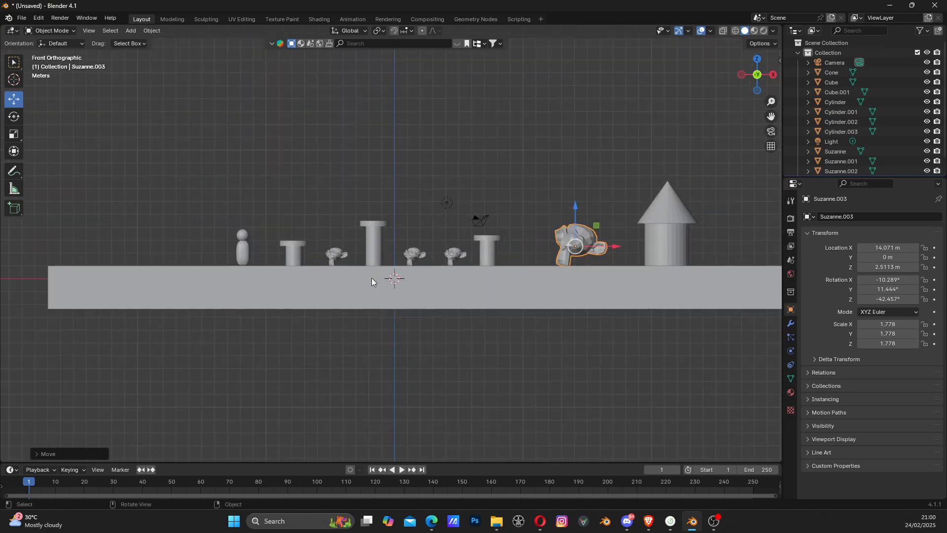
scroll(372, 275, up, 5)
shift+middle_drag(328, 258, 476, 292)
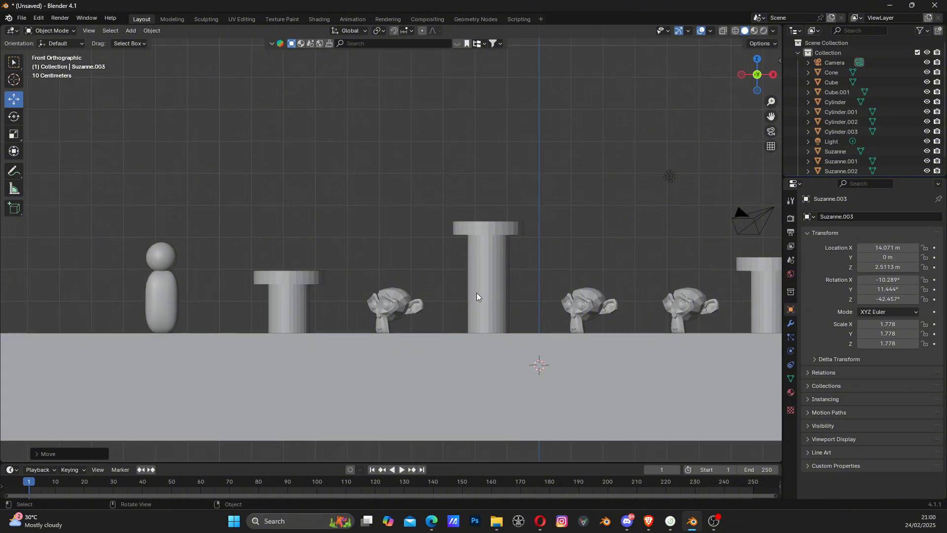
scroll(477, 293, down, 2)
shift+middle_drag(601, 302, 519, 309)
shift+middle_drag(315, 226, 356, 228)
scroll(251, 269, up, 2)
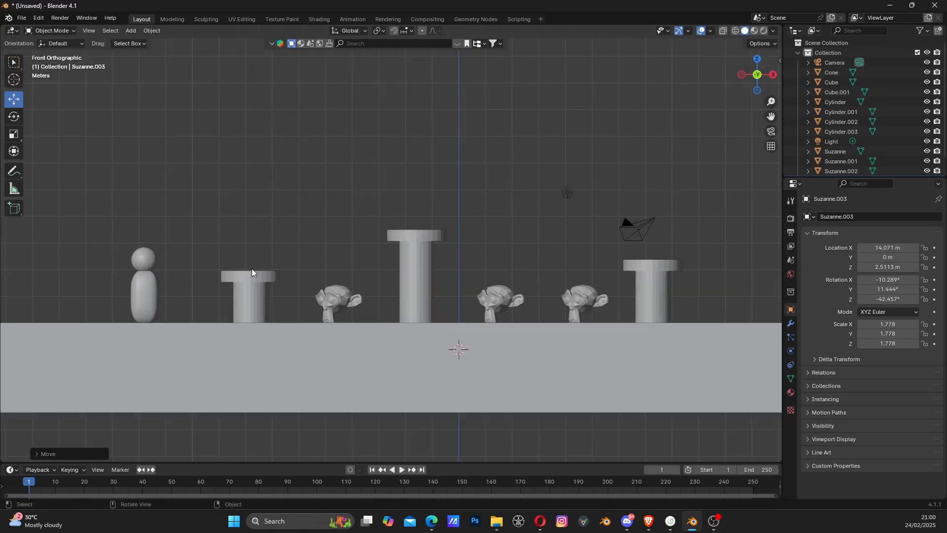
shift+middle_drag(170, 277, 184, 281)
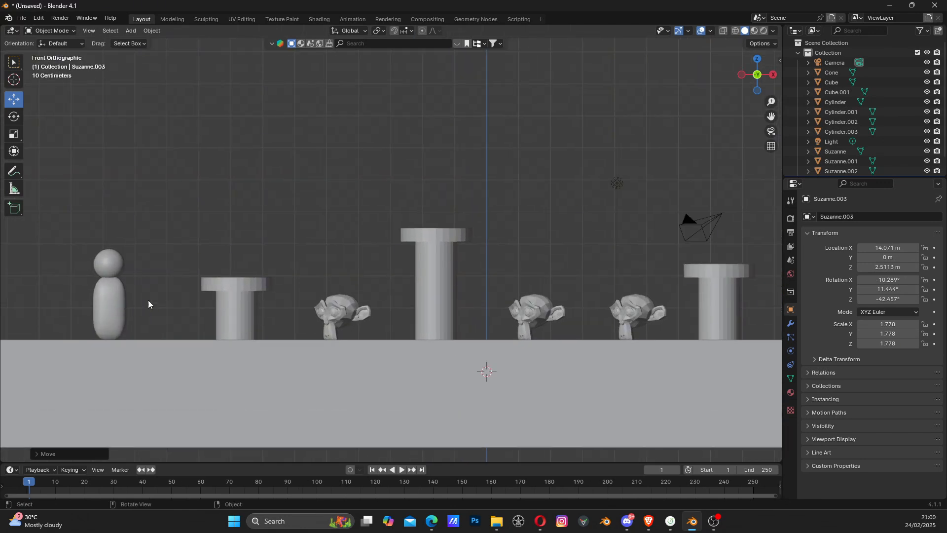
Switch to Material Preview shading and give the capsule-and-sphere figure a new orange material with metallic about 0.583 and roughness about 0.327.
click(755, 32)
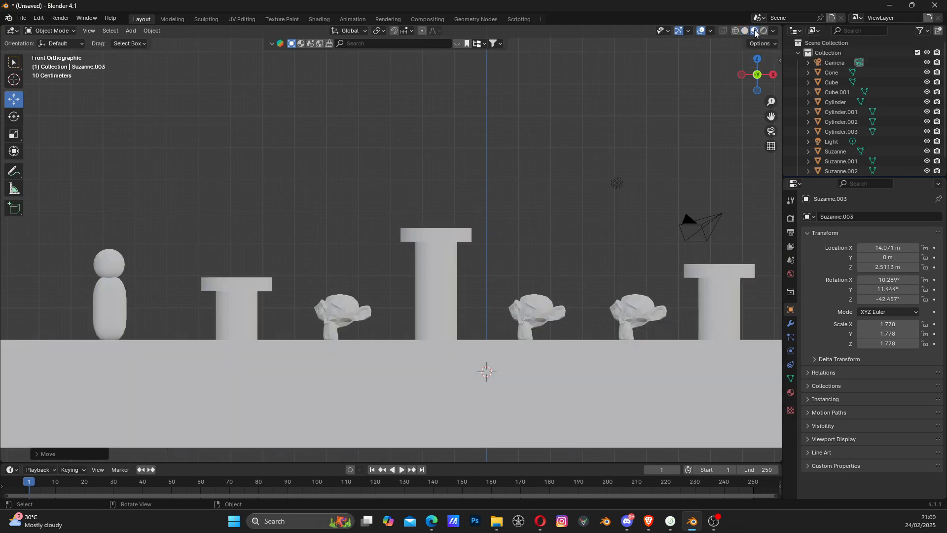
shift+middle_drag(332, 249, 377, 253)
click(174, 281)
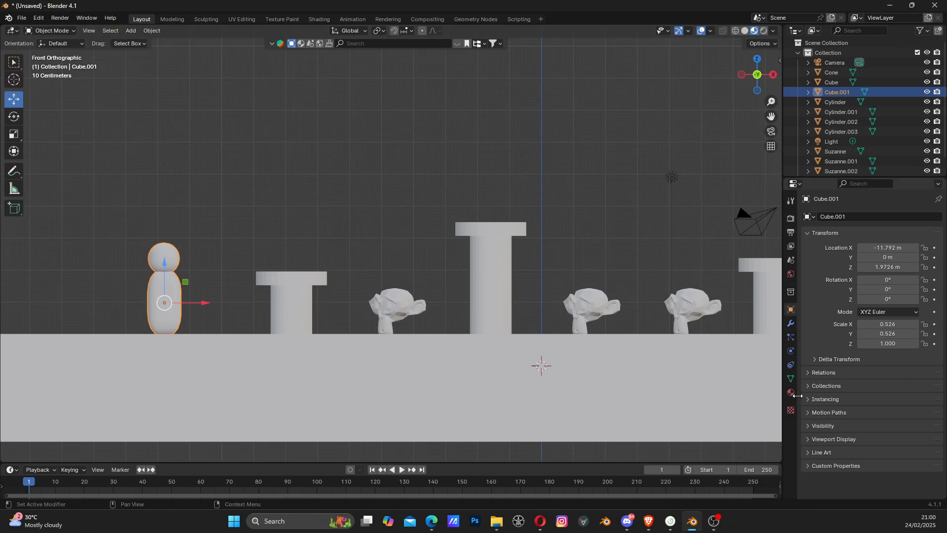
click(790, 393)
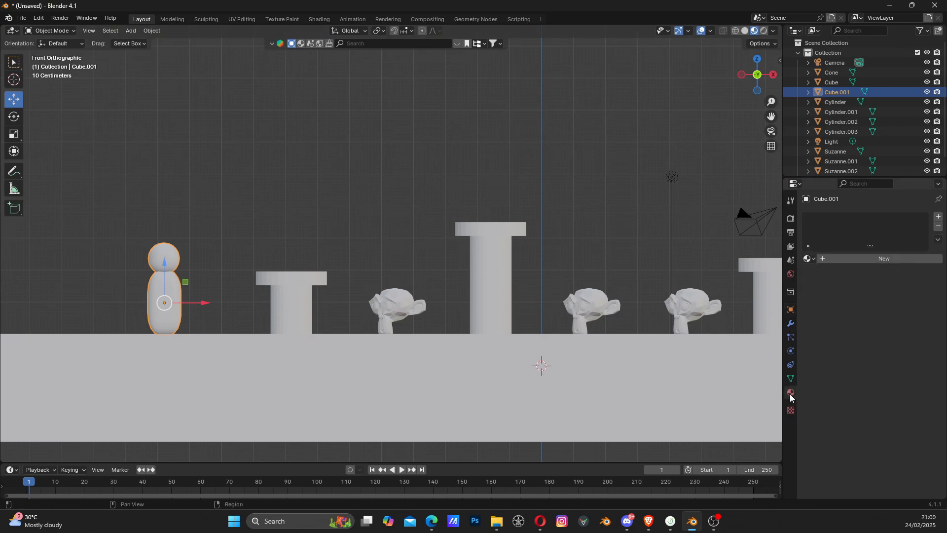
click(827, 259)
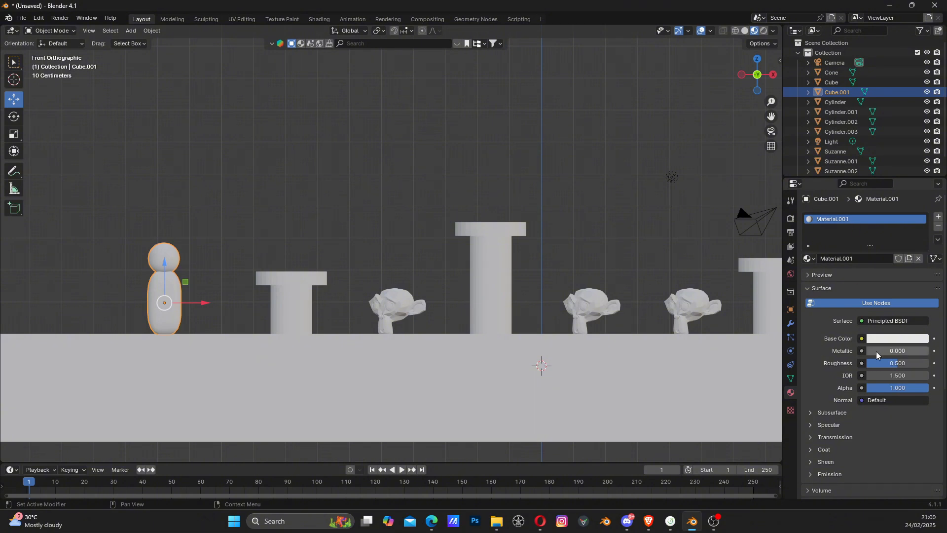
click(876, 339)
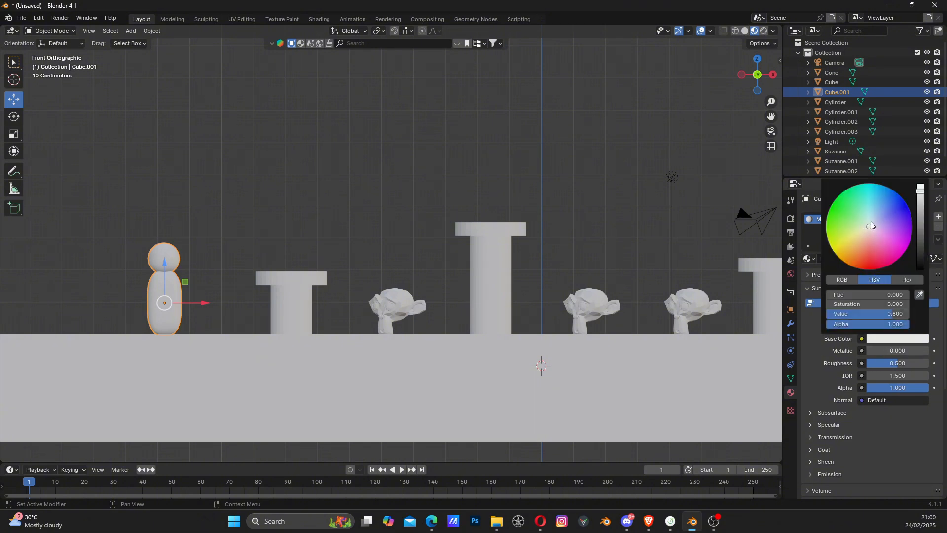
mouse_move(871, 227)
mouse_down()
mouse_move(838, 208)
mouse_move(871, 261)
mouse_move(837, 243)
mouse_move(843, 214)
mouse_move(869, 197)
mouse_move(900, 210)
mouse_move(861, 200)
mouse_move(838, 220)
mouse_move(880, 199)
mouse_move(911, 220)
mouse_move(886, 255)
mouse_move(854, 259)
mouse_up()
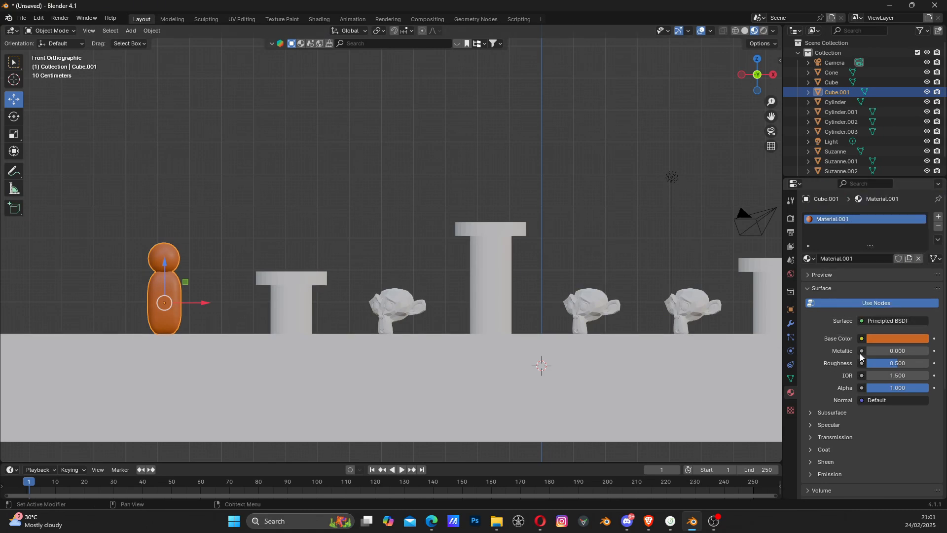
drag(869, 351, 887, 363)
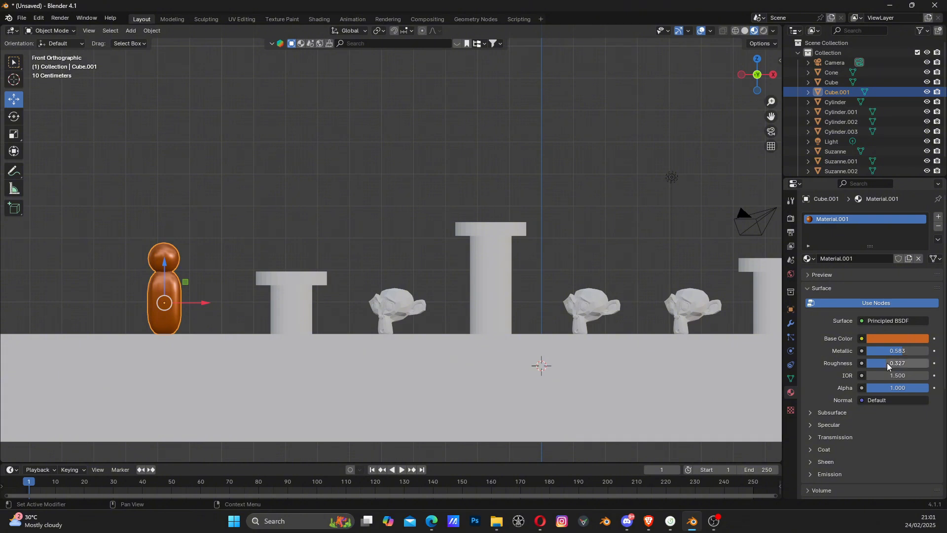
Create a new material named tunnel on the short pillar beside the figure.
scroll(174, 288, up, 1)
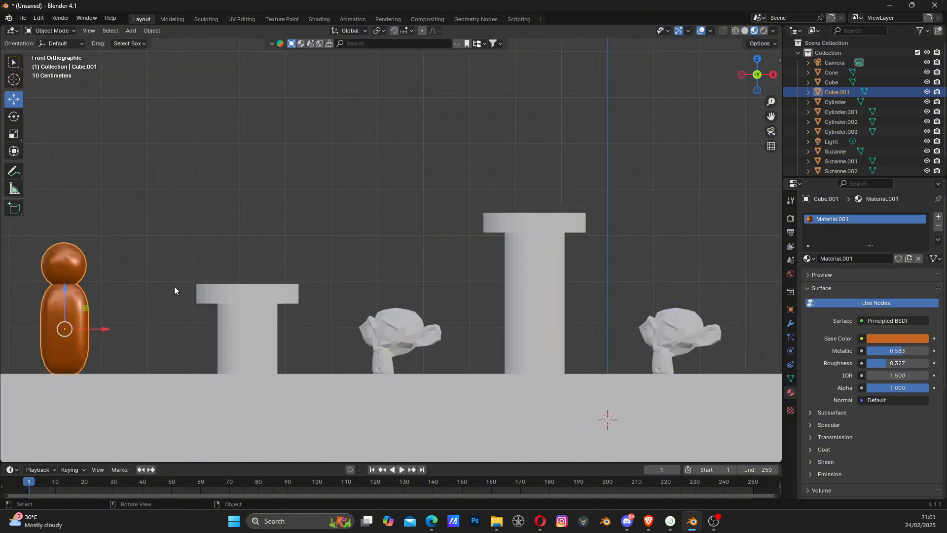
shift+middle_drag(138, 313, 235, 310)
scroll(289, 312, up, 1)
click(363, 289)
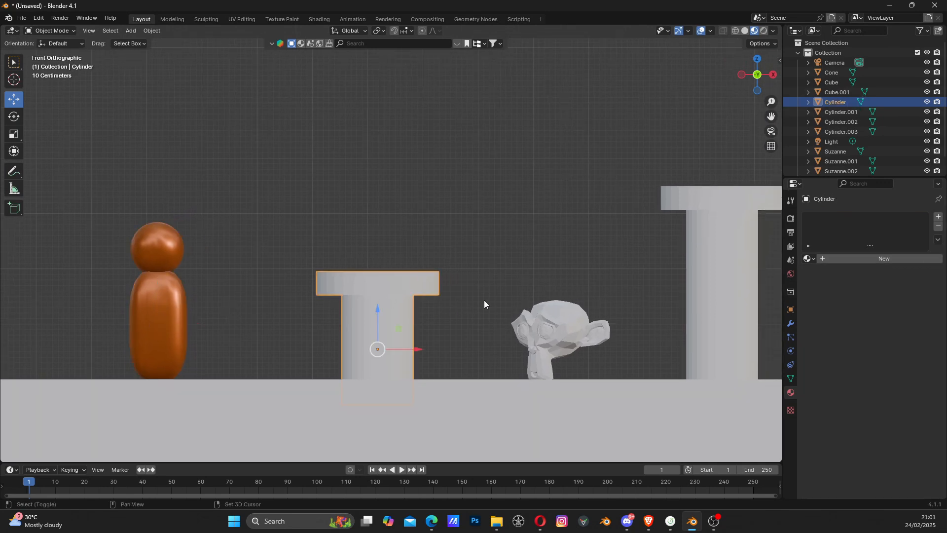
shift+middle_drag(484, 304, 406, 307)
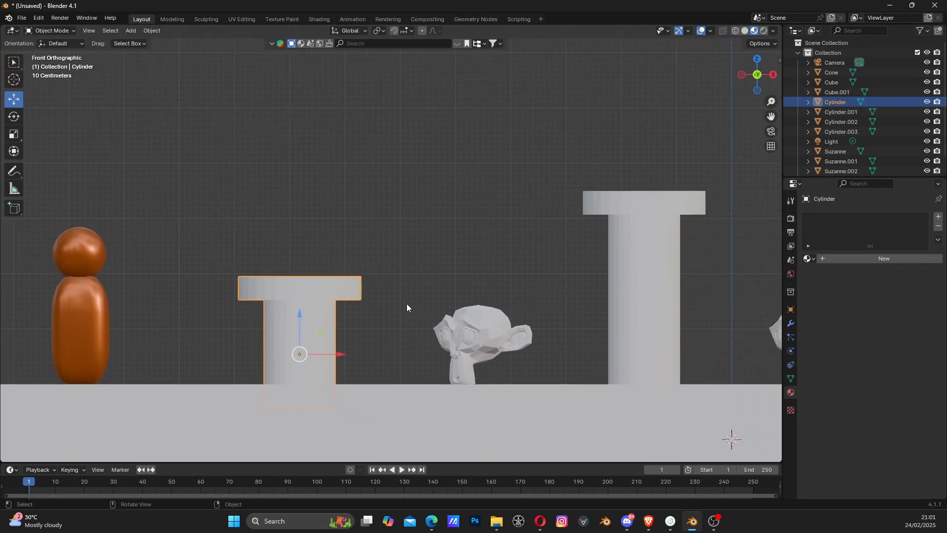
click(848, 260)
click(847, 257)
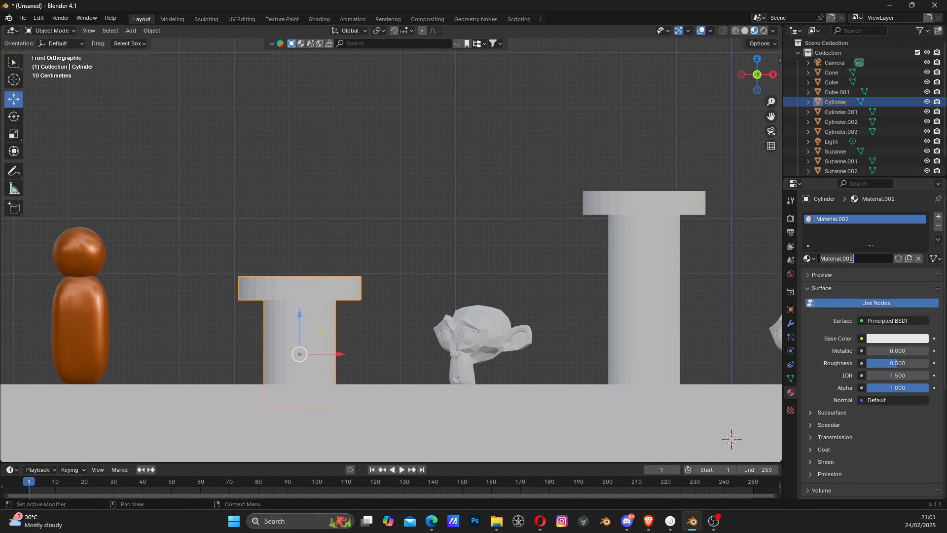
key(ctrl+a)
text(tunnel)
key(Return)
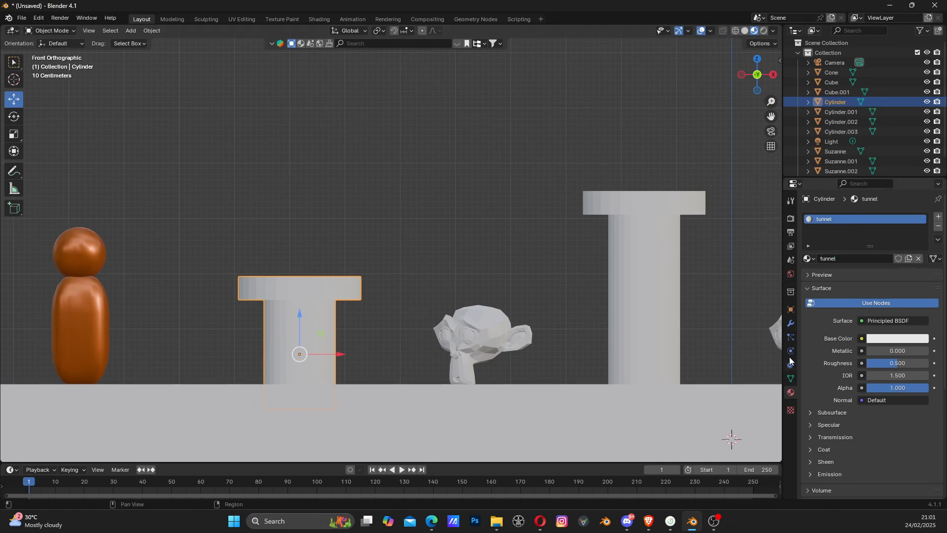
Color the tunnel material green at about hue 0.327, saturation 0.970, value 0.514, with metallic about 0.850 and roughness about 0.343.
click(893, 339)
drag(868, 225, 837, 213)
click(921, 203)
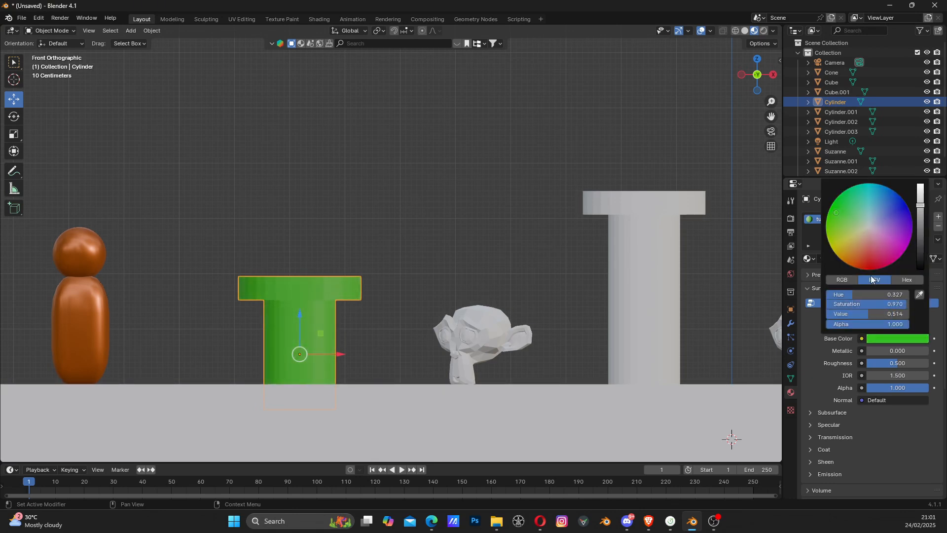
mouse_move(870, 353)
mouse_down()
mouse_move(896, 359)
mouse_move(885, 363)
mouse_move(918, 350)
mouse_move(888, 362)
mouse_up()
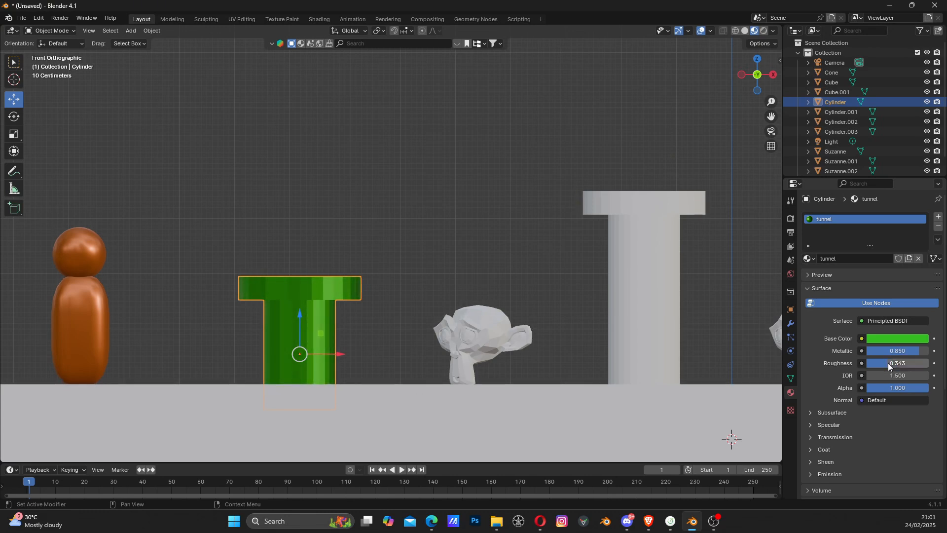
Assign the existing tunnel material to the tall second pillar.
scroll(428, 310, down, 1)
shift+middle_drag(474, 323, 407, 325)
click(549, 284)
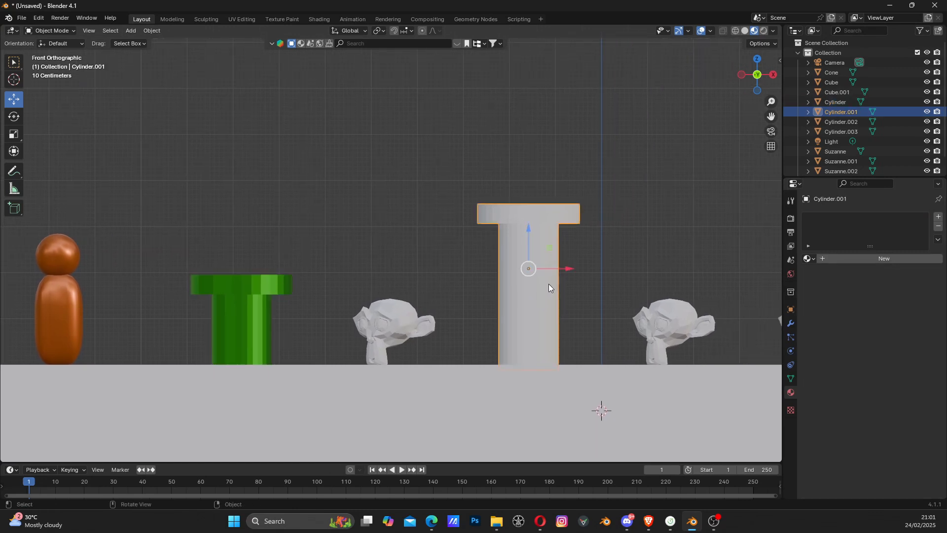
click(811, 259)
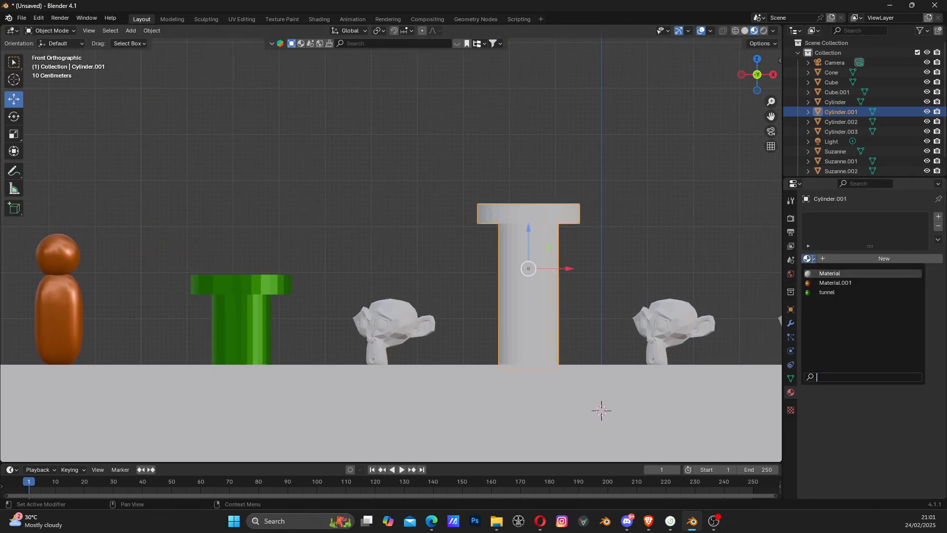
click(823, 293)
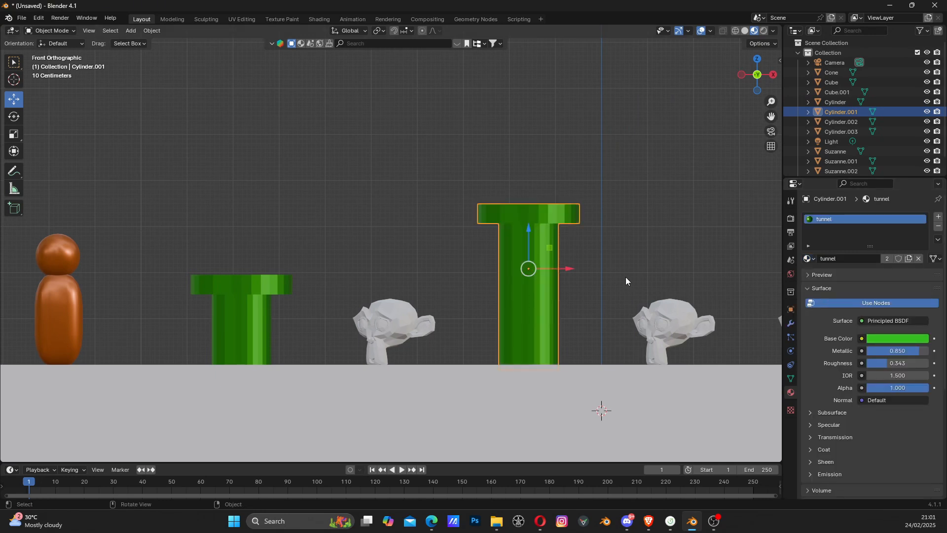
Assign the existing tunnel material to the third pillar.
shift+middle_drag(620, 278, 291, 273)
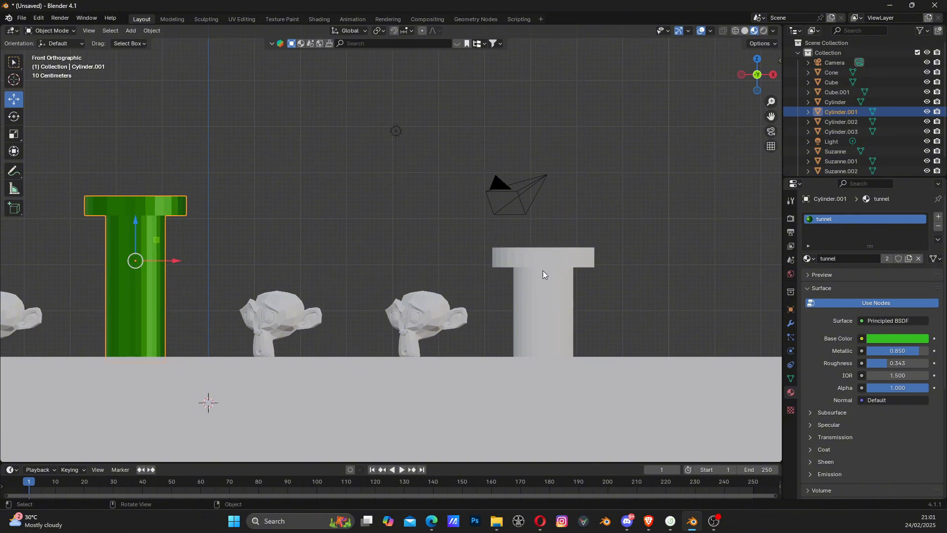
click(557, 270)
click(808, 258)
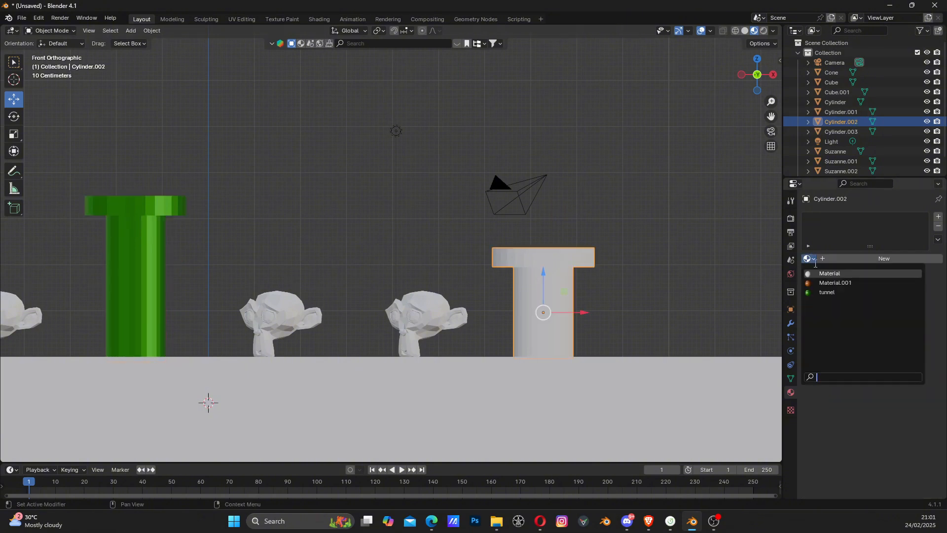
click(824, 292)
Create a new material named enemy on the first monkey head, between the first two pillars.
scroll(548, 305, down, 3)
shift+middle_drag(402, 277, 588, 274)
scroll(380, 294, up, 2)
click(330, 300)
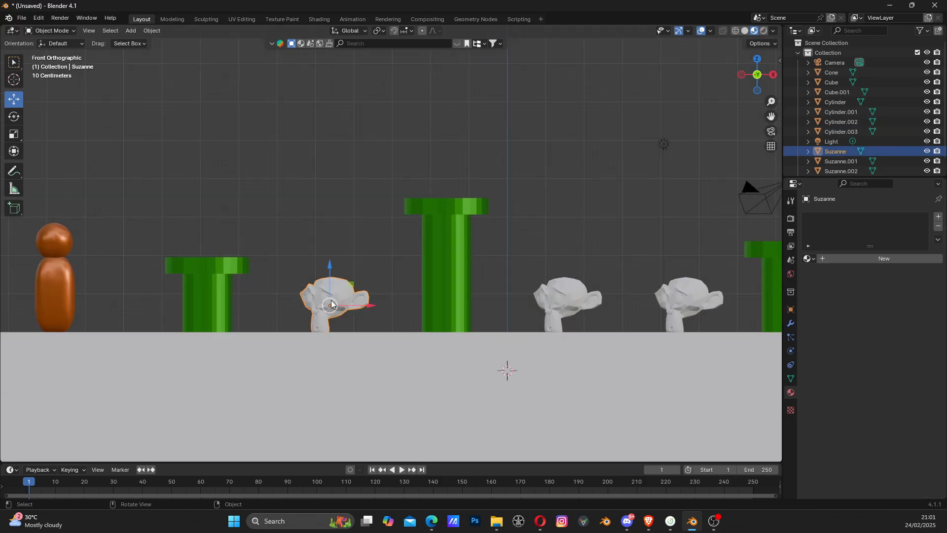
click(865, 258)
double_click(855, 259)
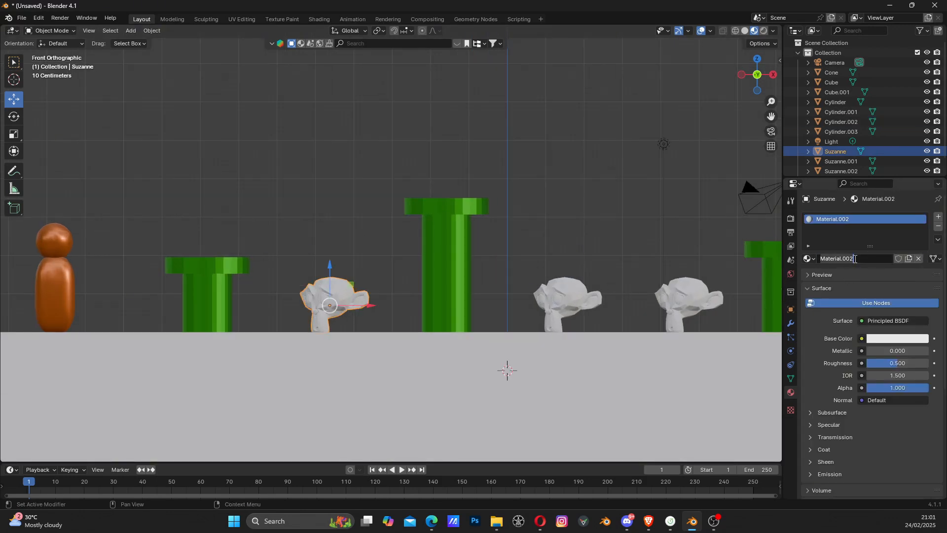
key(ctrl+a)
text(enemy)
key(Return)
Color the enemy material a deep red at about hue 0.998, saturation 0.994, with metallic about 0.386 and roughness about 0.067.
click(885, 339)
drag(862, 252, 873, 267)
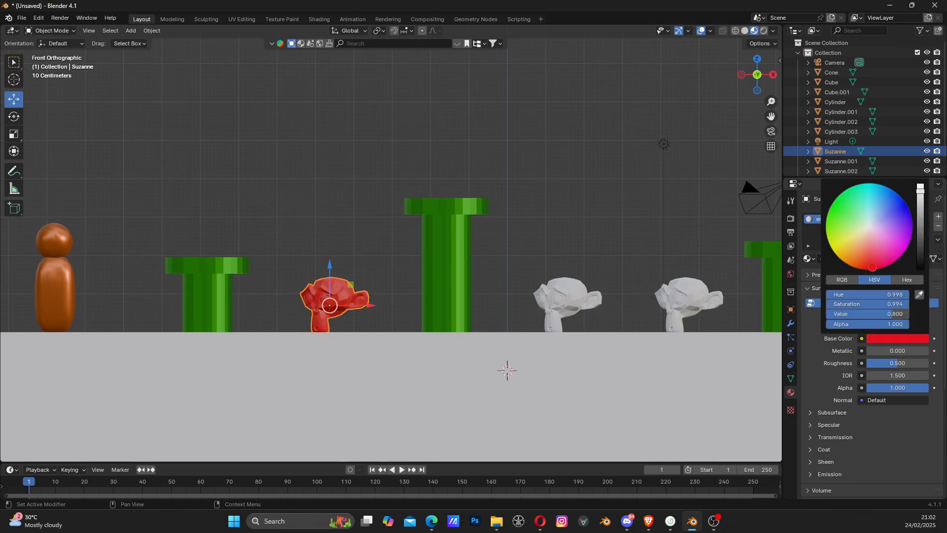
drag(920, 195, 920, 203)
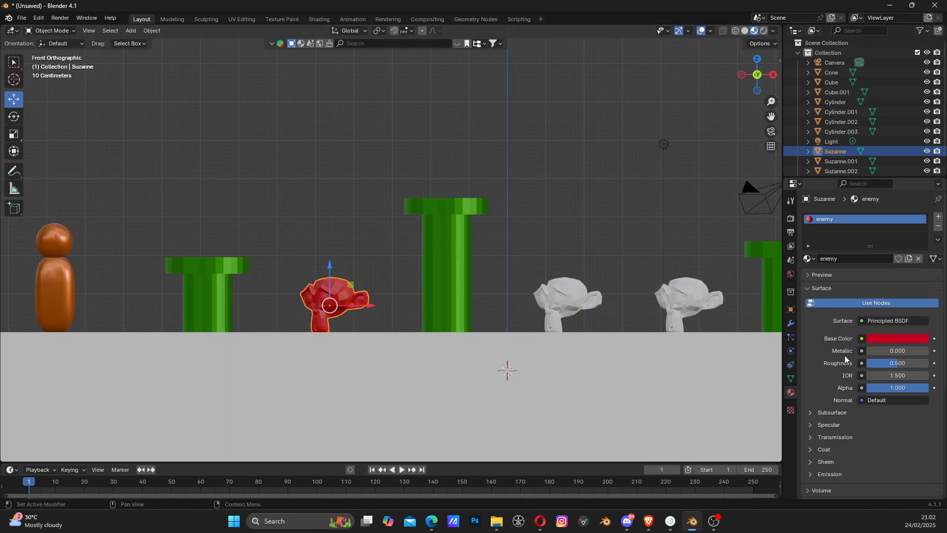
mouse_move(866, 351)
mouse_down()
mouse_move(888, 351)
mouse_move(859, 362)
mouse_up()
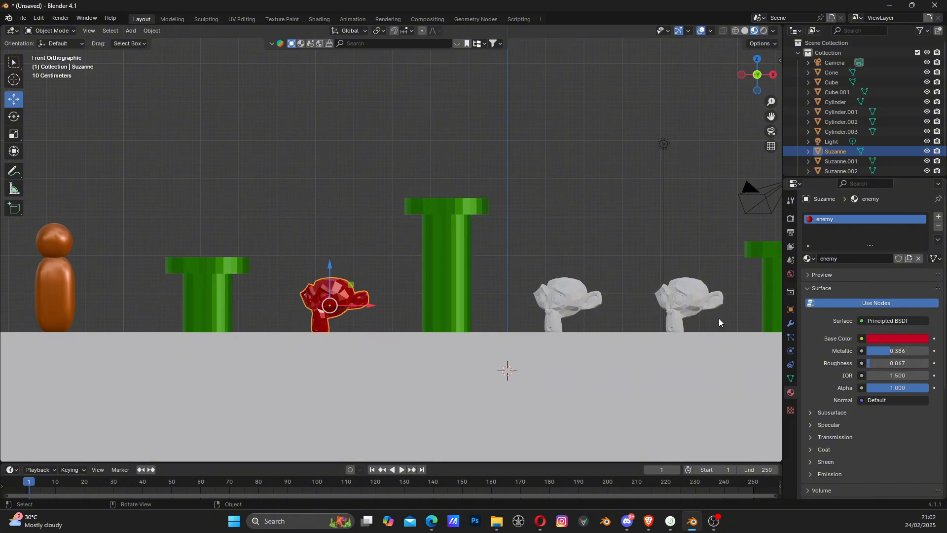
Assign the existing enemy material to the two small monkey heads between the second and third pillars.
click(563, 295)
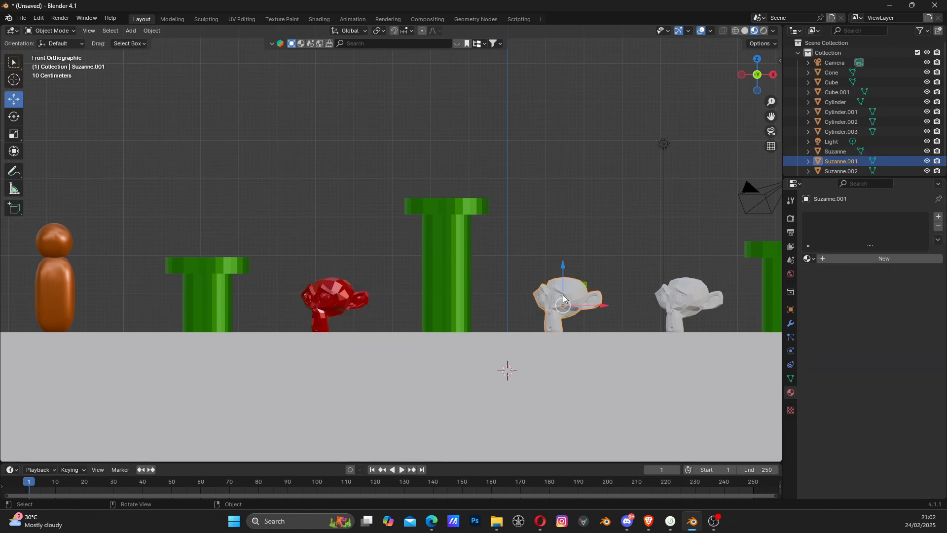
click(809, 257)
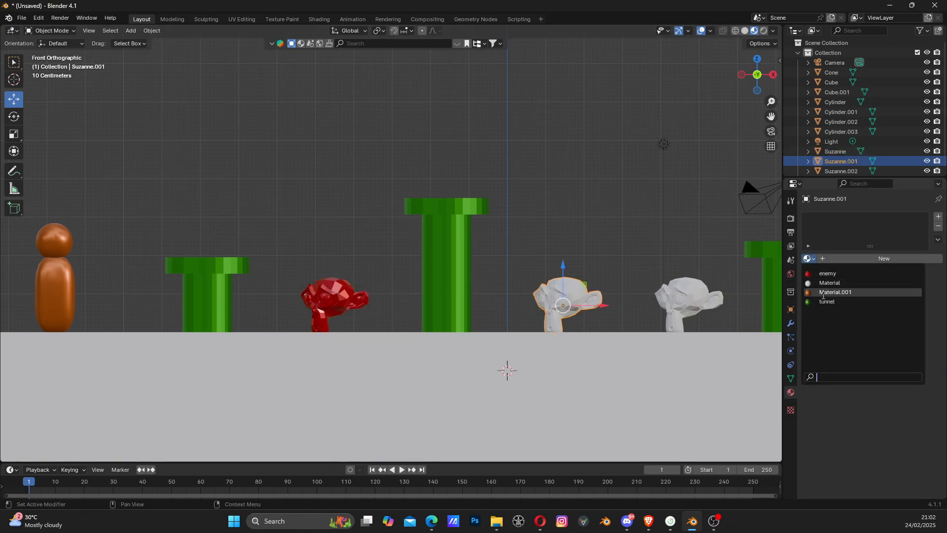
click(827, 275)
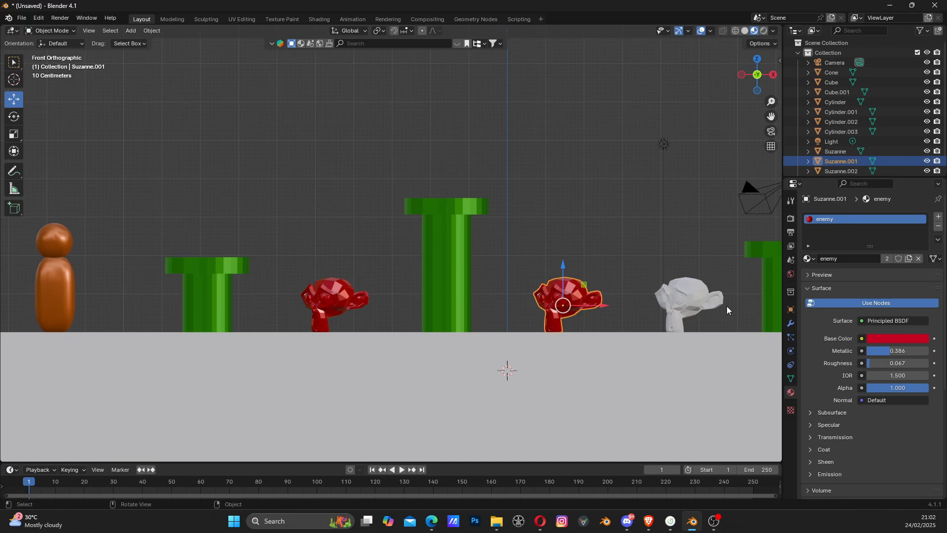
click(689, 301)
click(807, 258)
click(828, 274)
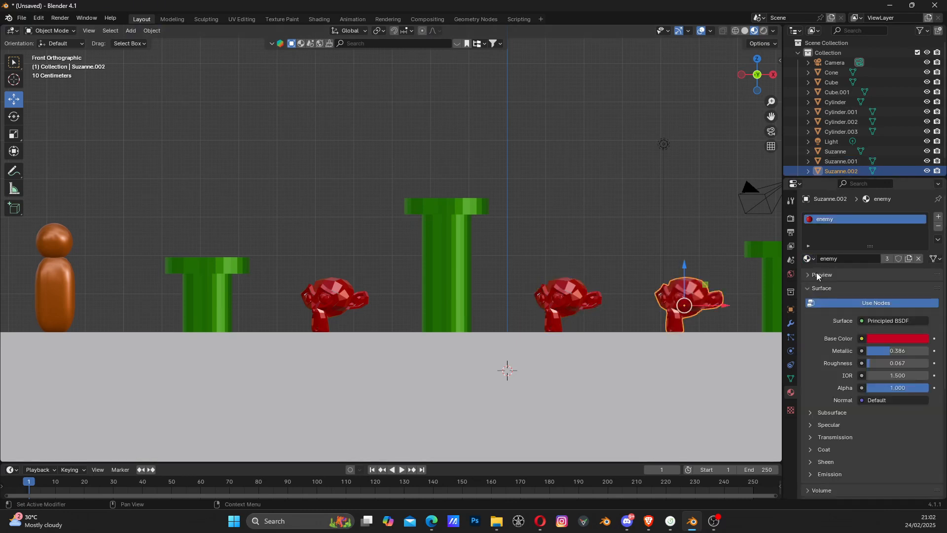
Assign the existing enemy material to the large monkey head near the tower.
scroll(629, 309, down, 2)
shift+middle_drag(630, 309, 215, 333)
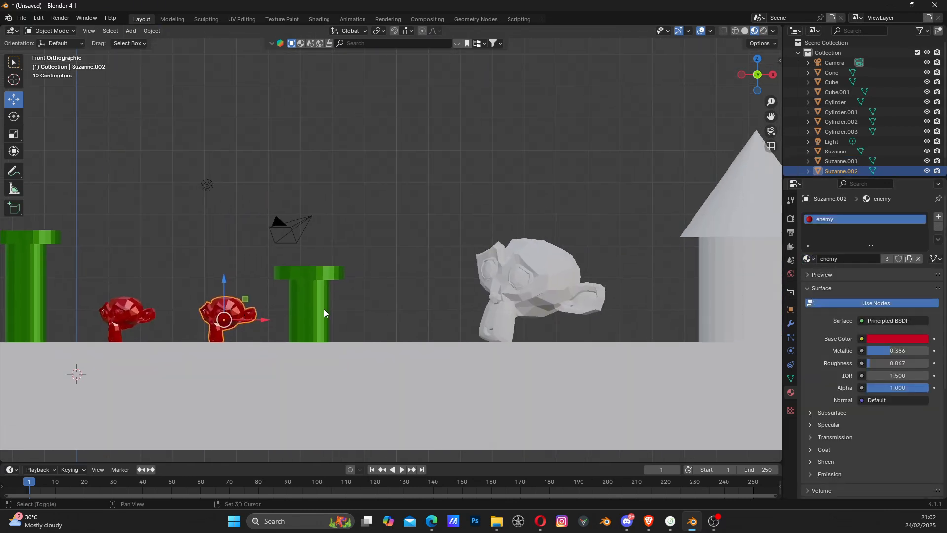
click(513, 281)
click(808, 259)
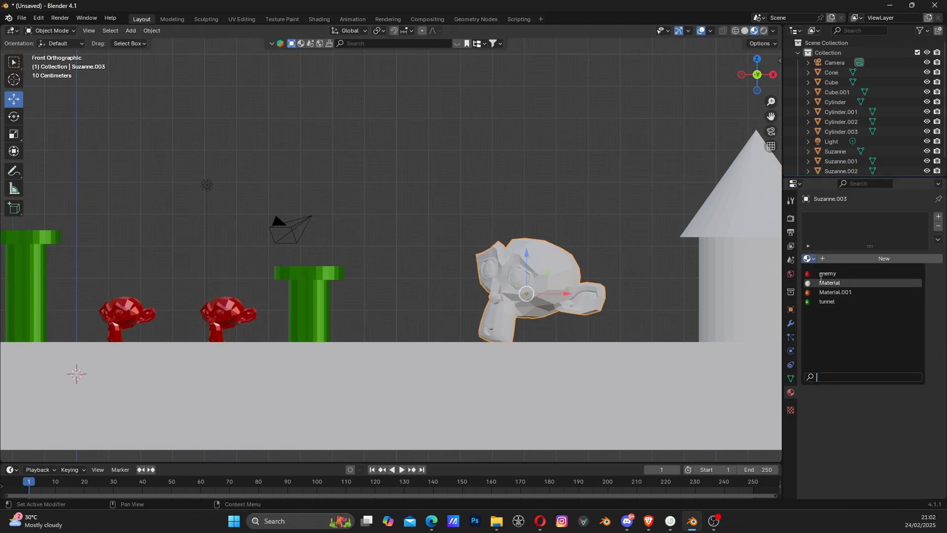
click(827, 274)
Rename the long bar's material as ground floor.
shift+middle_drag(377, 334, 487, 333)
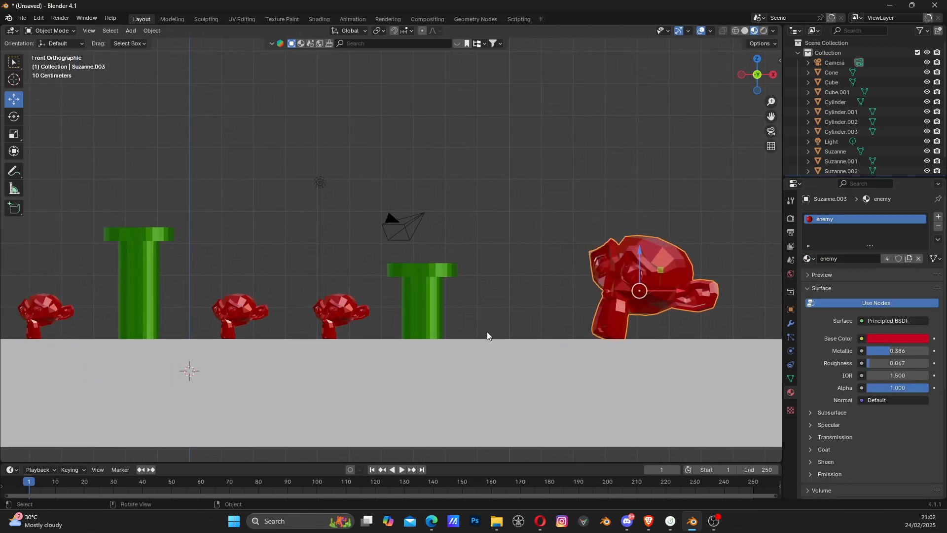
scroll(487, 331, down, 5)
scroll(441, 315, up, 2)
shift+middle_drag(286, 318, 449, 314)
scroll(399, 334, up, 2)
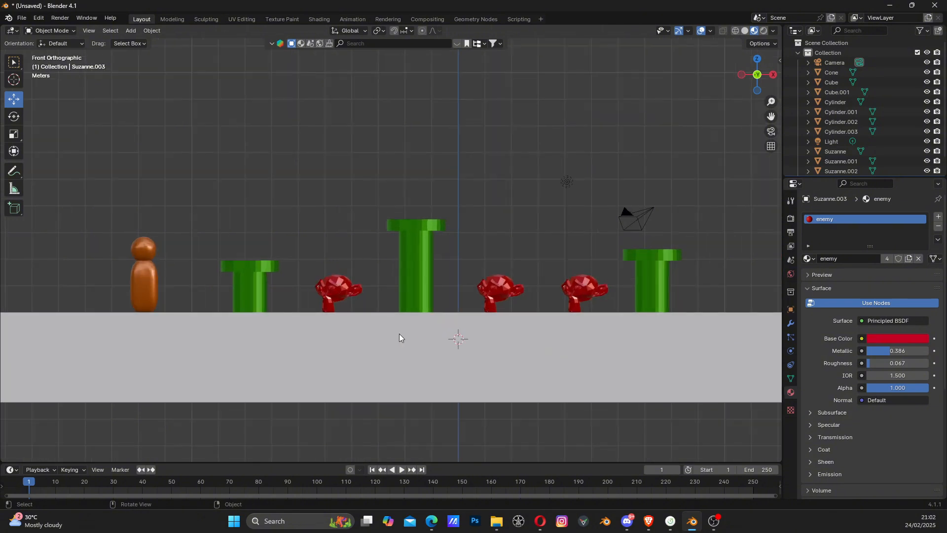
shift+middle_drag(571, 295, 488, 288)
click(452, 313)
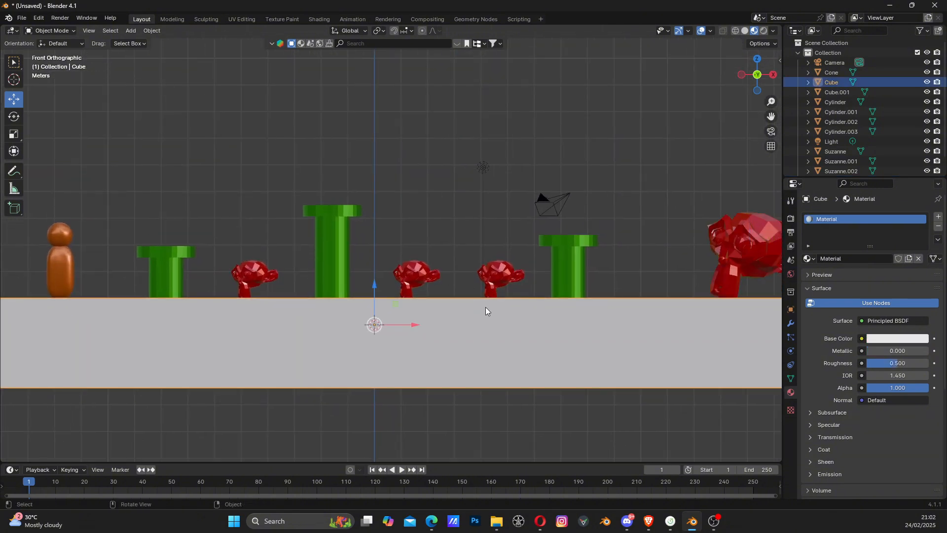
double_click(848, 259)
text(9)
key(Return)
Color the ground floor material brown at about hue 0.063, saturation 0.928 and value 0.277.
click(883, 342)
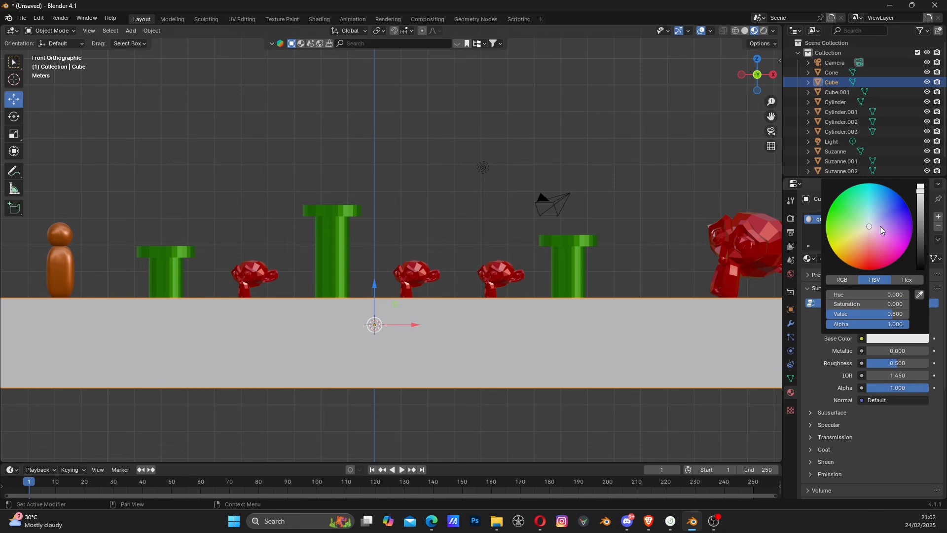
drag(880, 226, 855, 259)
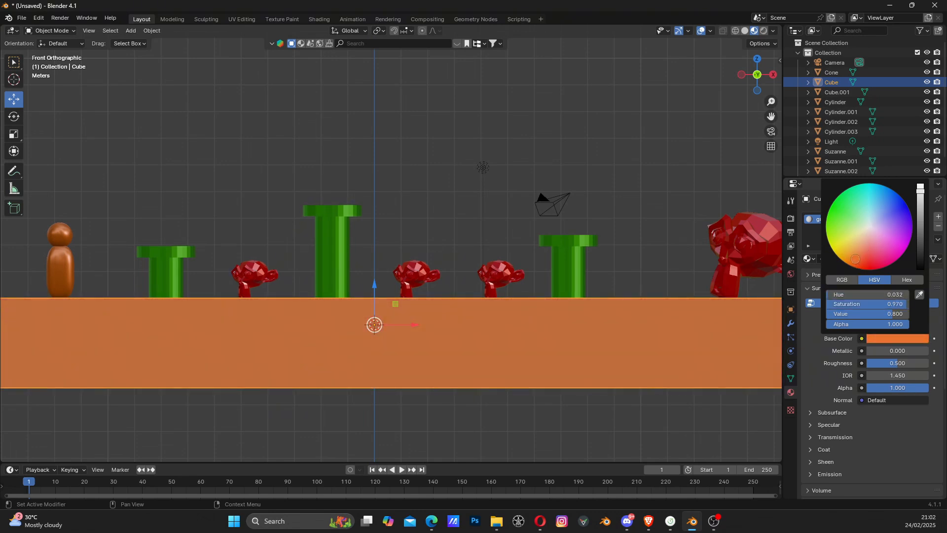
mouse_move(920, 197)
mouse_down()
mouse_move(920, 229)
mouse_move(920, 221)
mouse_up()
click(847, 256)
drag(846, 257, 848, 254)
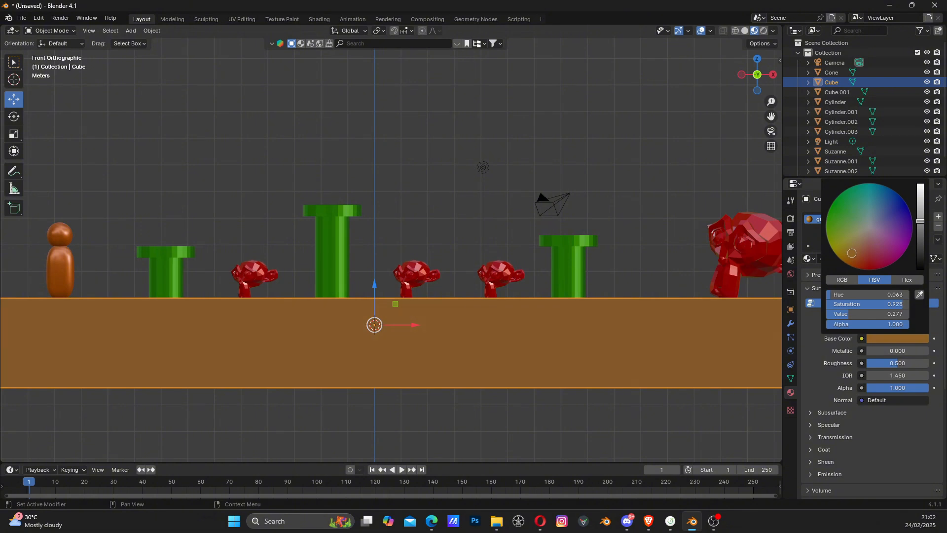
scroll(553, 308, down, 2)
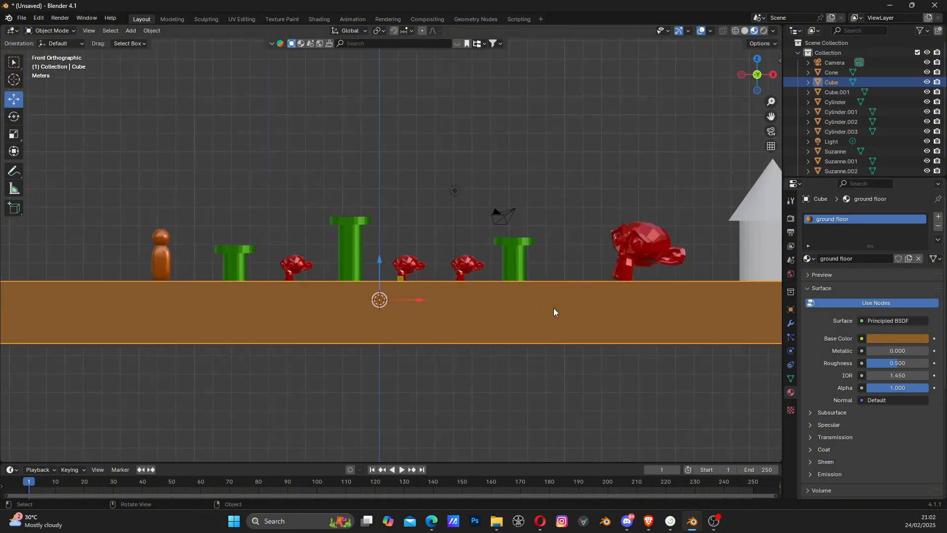
click(467, 199)
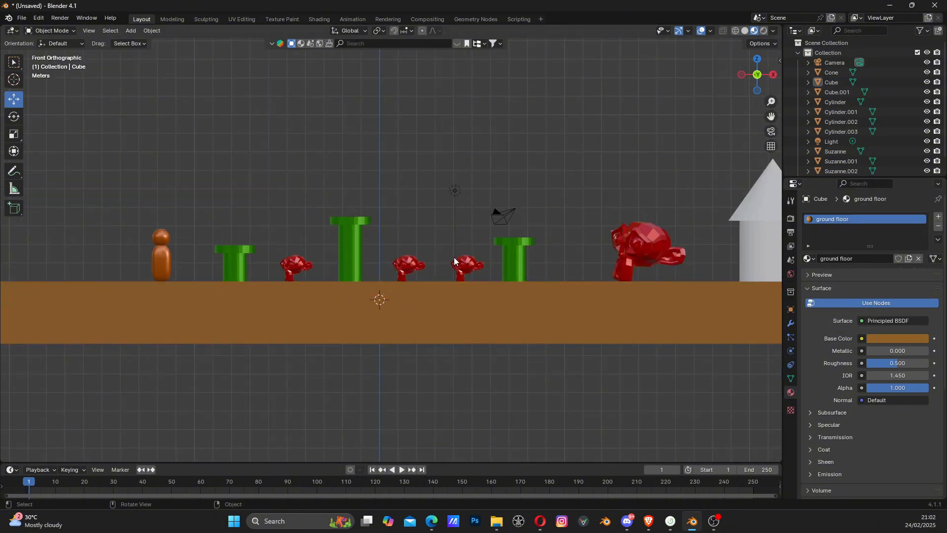
Recolor the orange figure's material golden yellow at about hue 0.120, with saturation 1.000 and value 1.000.
scroll(256, 267, up, 1)
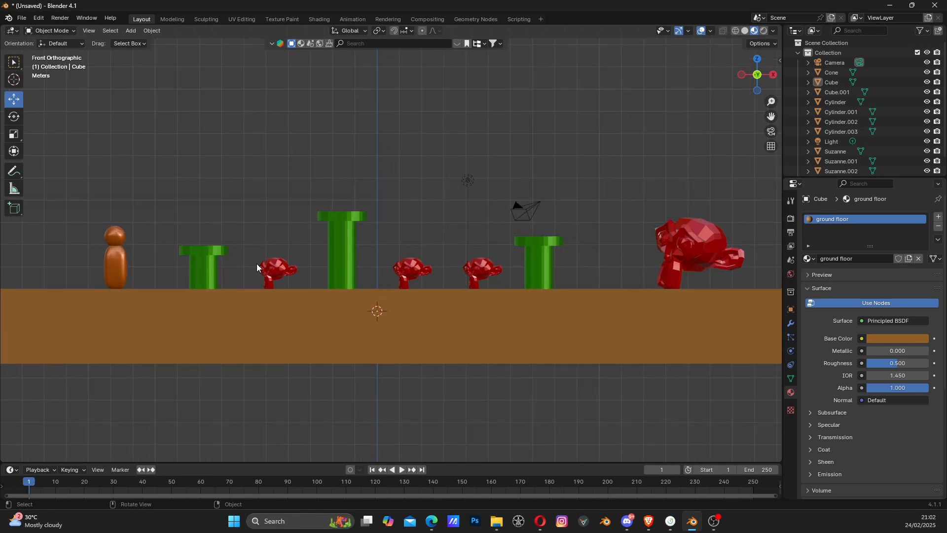
click(117, 268)
click(886, 340)
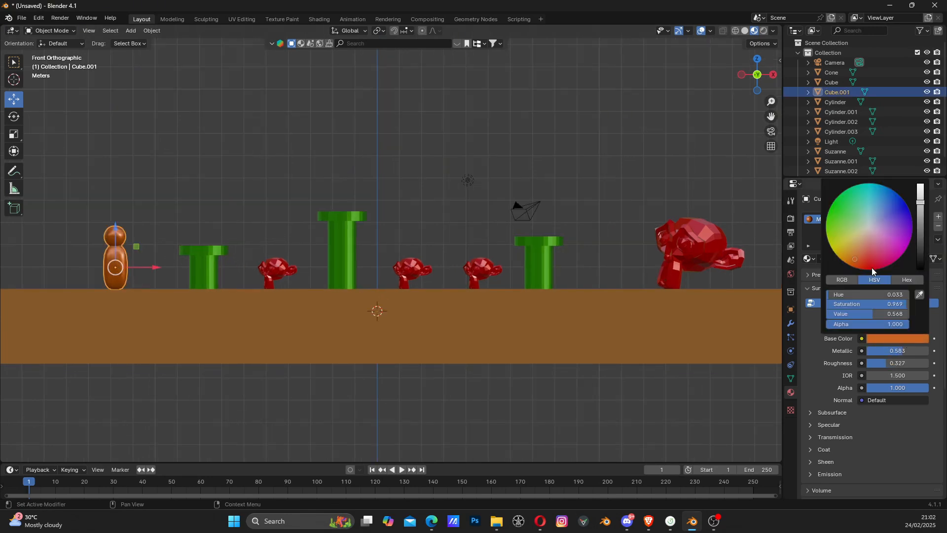
drag(872, 269, 834, 253)
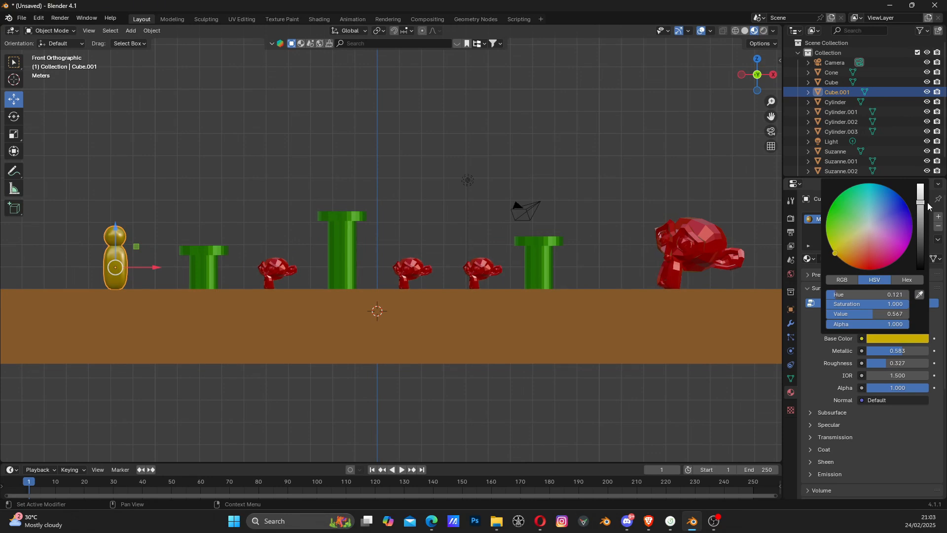
drag(920, 202, 920, 184)
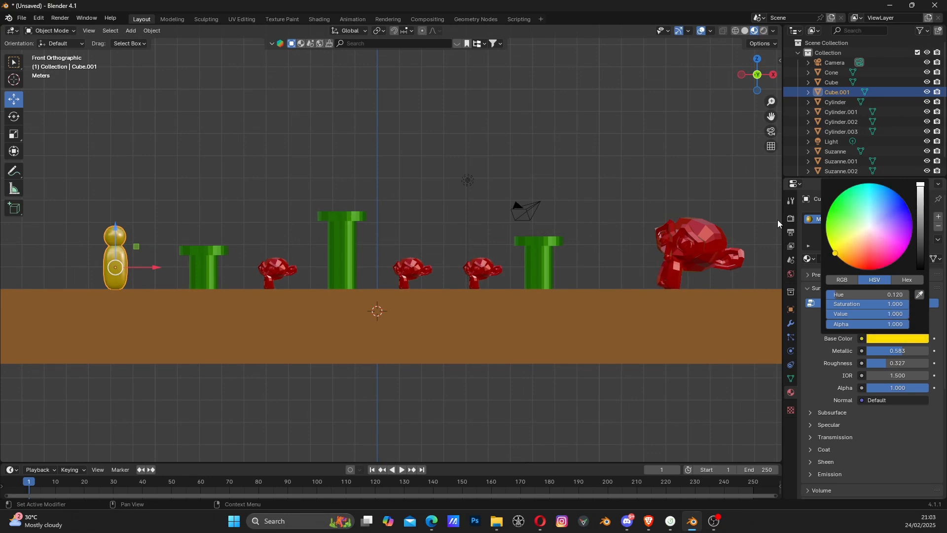
click(519, 249)
Assign the existing tunnel material to the tower's cylinder and its cone roof.
scroll(380, 254, down, 2)
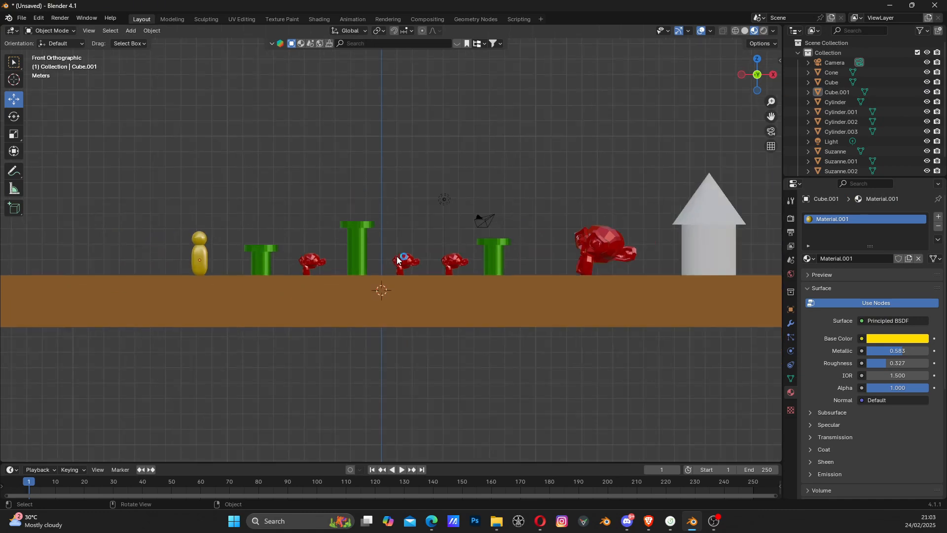
shift+middle_drag(586, 255, 387, 268)
scroll(387, 267, up, 1)
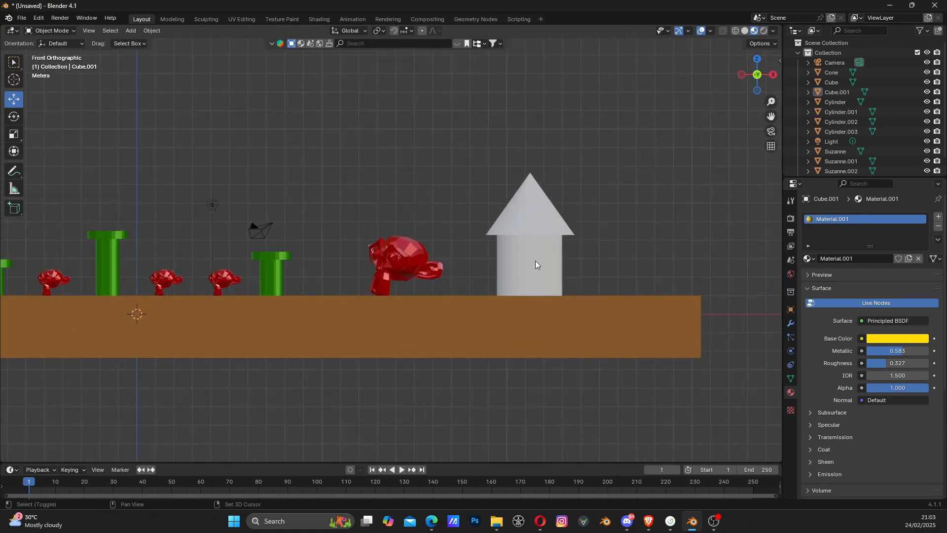
shift+middle_drag(535, 261, 465, 261)
click(464, 261)
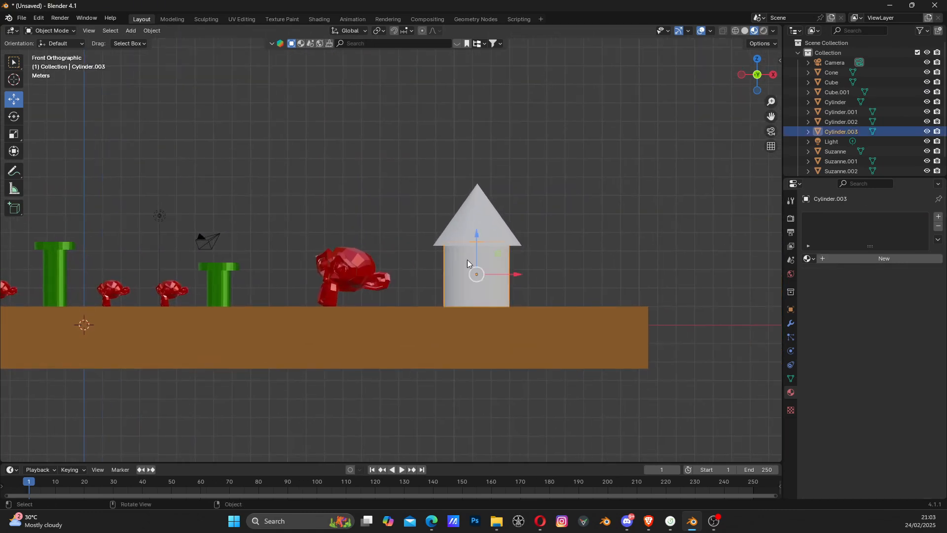
click(810, 258)
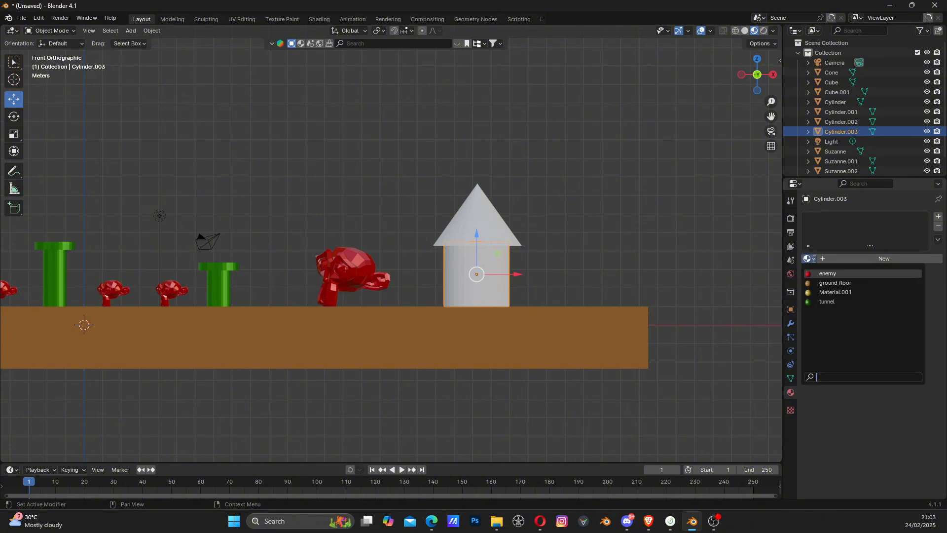
click(824, 301)
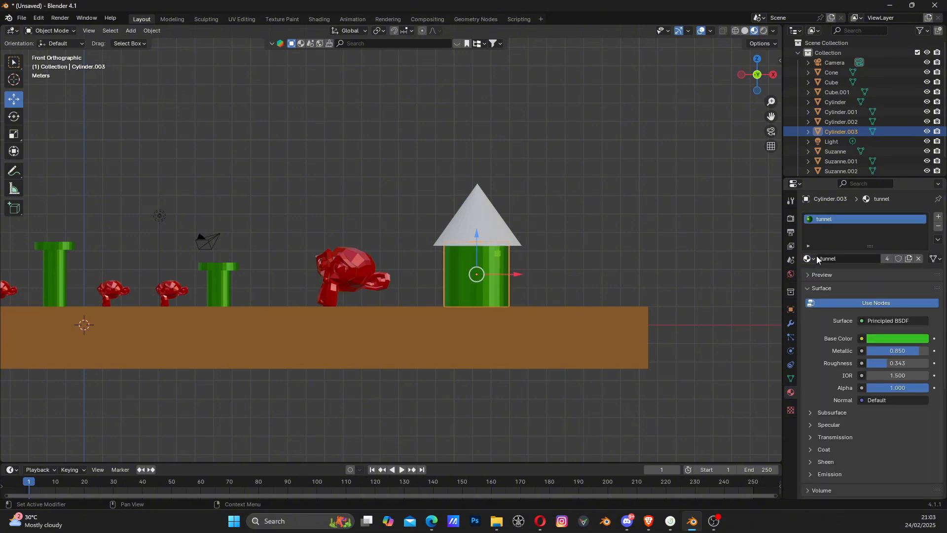
click(484, 217)
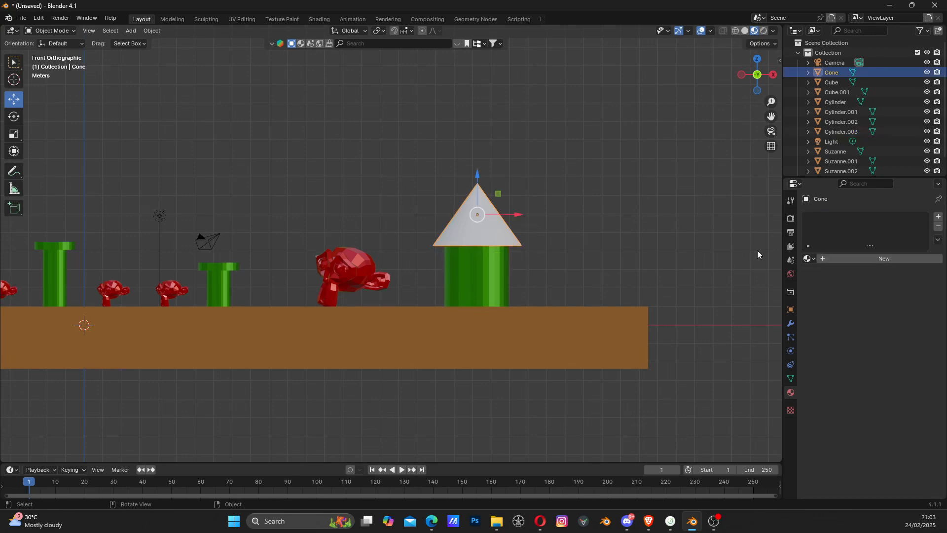
click(810, 259)
click(833, 302)
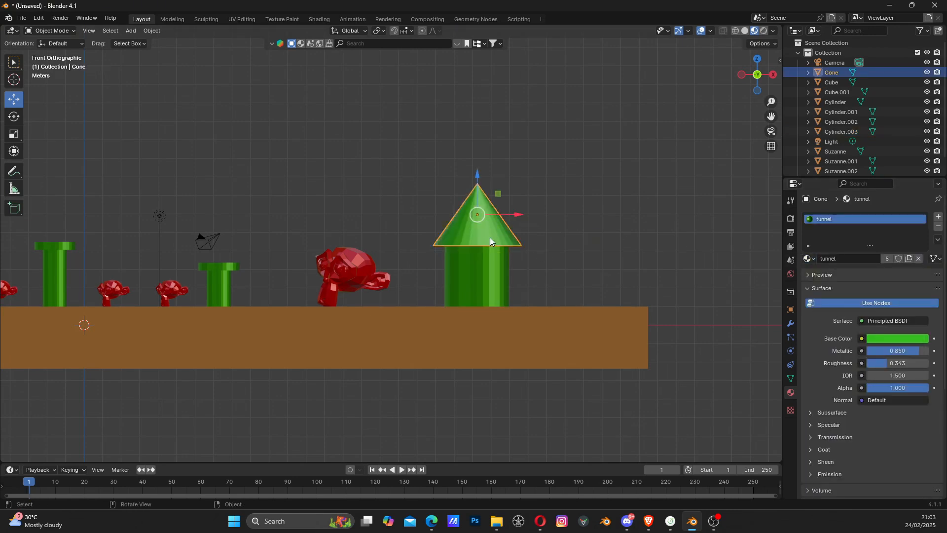
Join the cone roof and the tower cylinder into one object, with the cylinder active.
shift+click(496, 274)
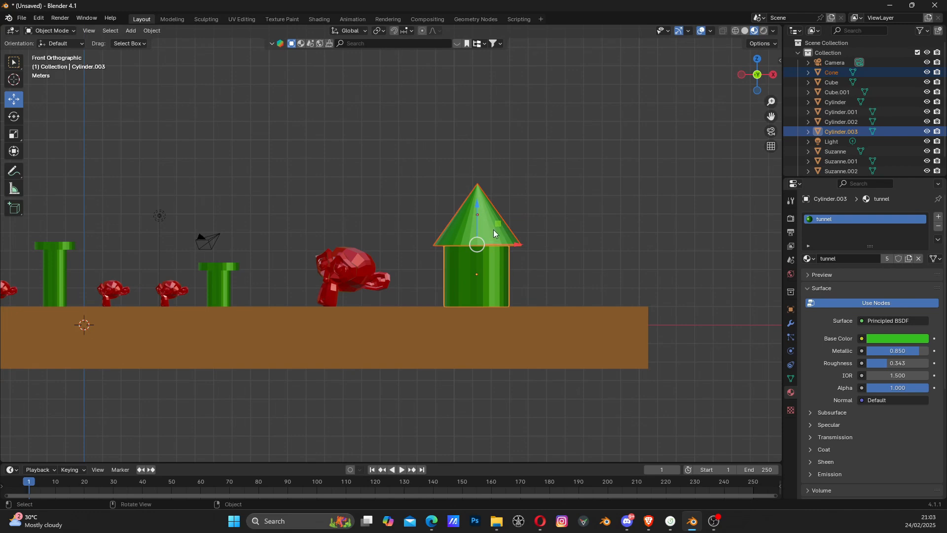
click(486, 221)
shift+click(491, 283)
key(ctrl+j)
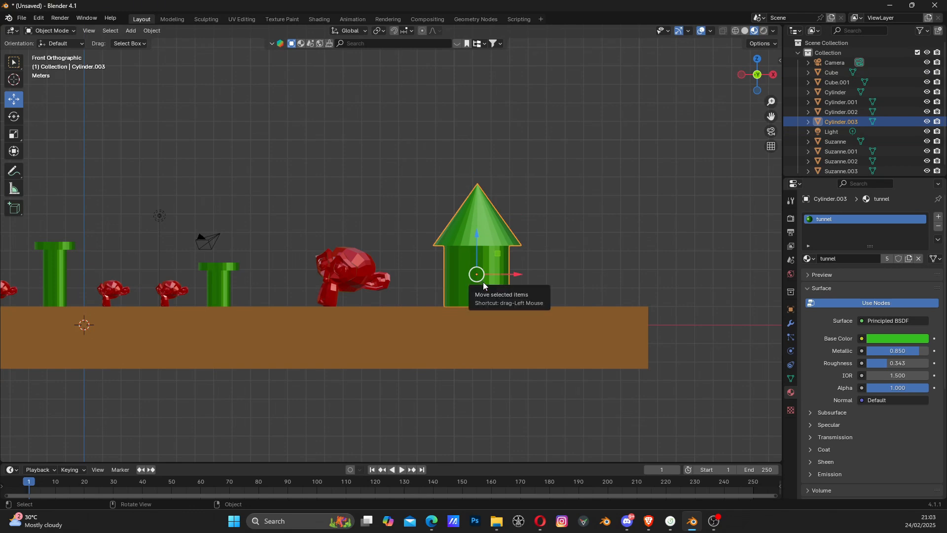
Try moving the joined tower as one piece and undo the move.
shift+middle_drag(329, 293, 599, 291)
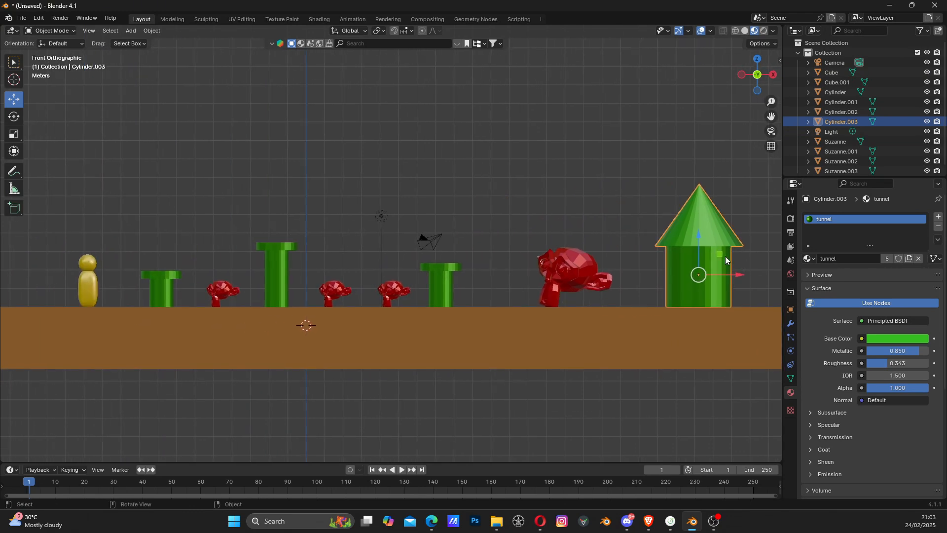
key(g)
click(642, 212)
key(ctrl+z)
Try Shade Smooth on the first pillar, beside the yellow figure, and return it to Shade Flat.
scroll(642, 212, down, 2)
shift+middle_drag(424, 290, 510, 312)
scroll(498, 291, up, 1)
scroll(392, 324, up, 2)
shift+middle_drag(376, 327, 303, 282)
shift+middle_drag(235, 292, 401, 307)
scroll(325, 296, up, 2)
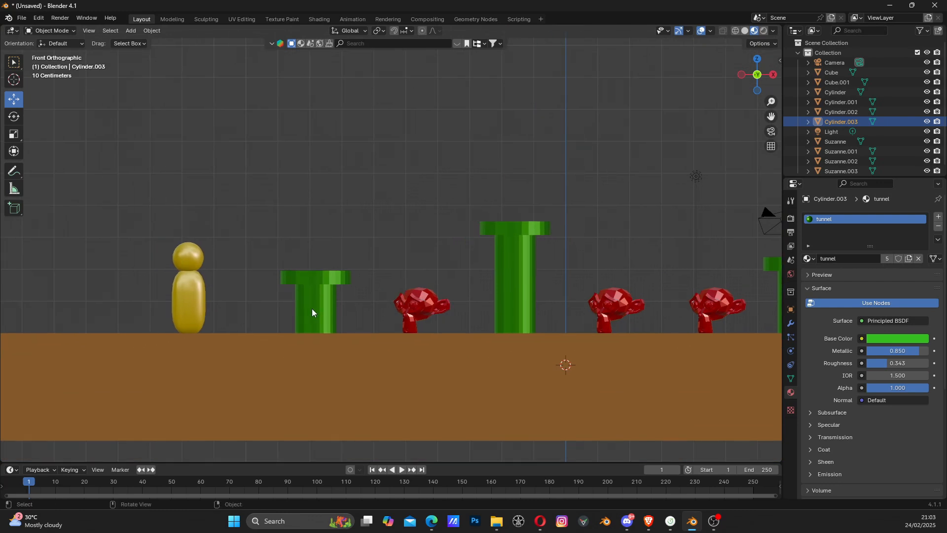
scroll(311, 309, up, 2)
click(288, 295)
right_click(288, 295)
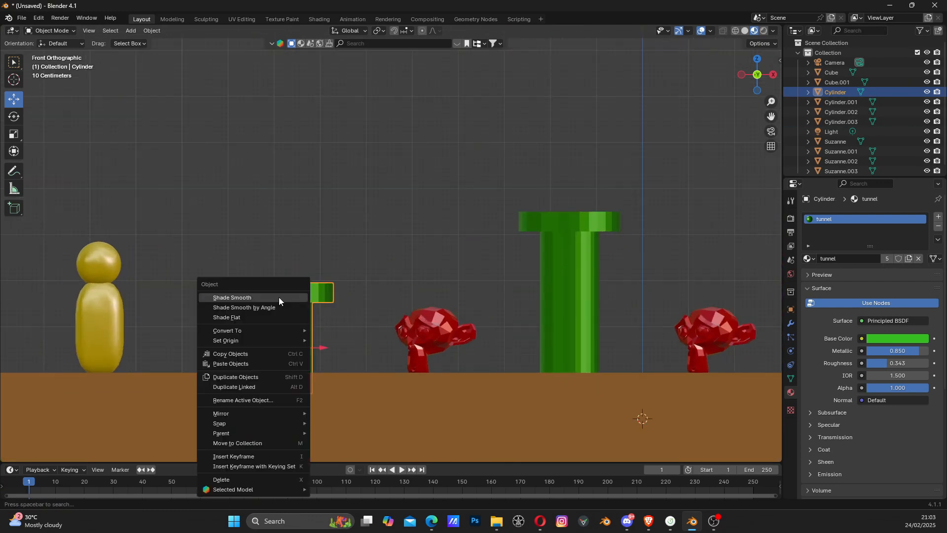
click(279, 298)
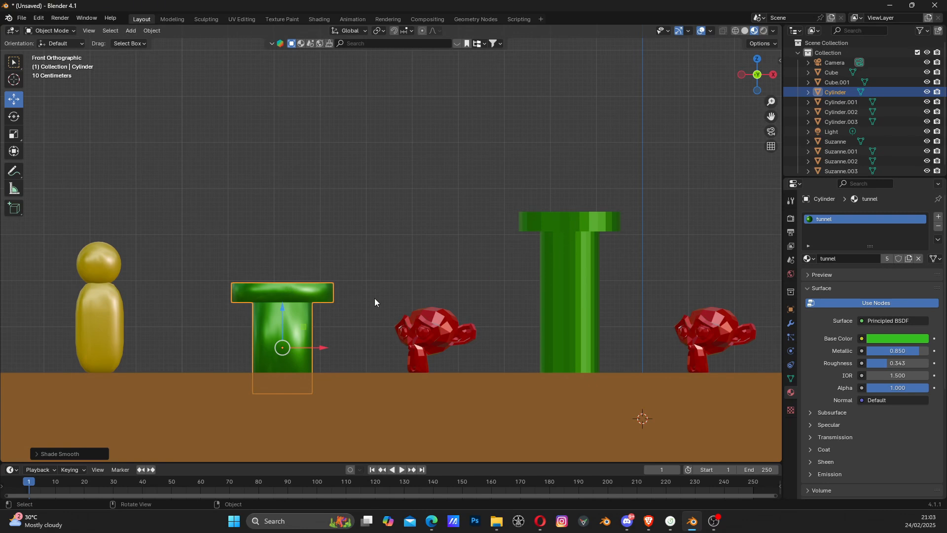
right_click(292, 291)
click(245, 313)
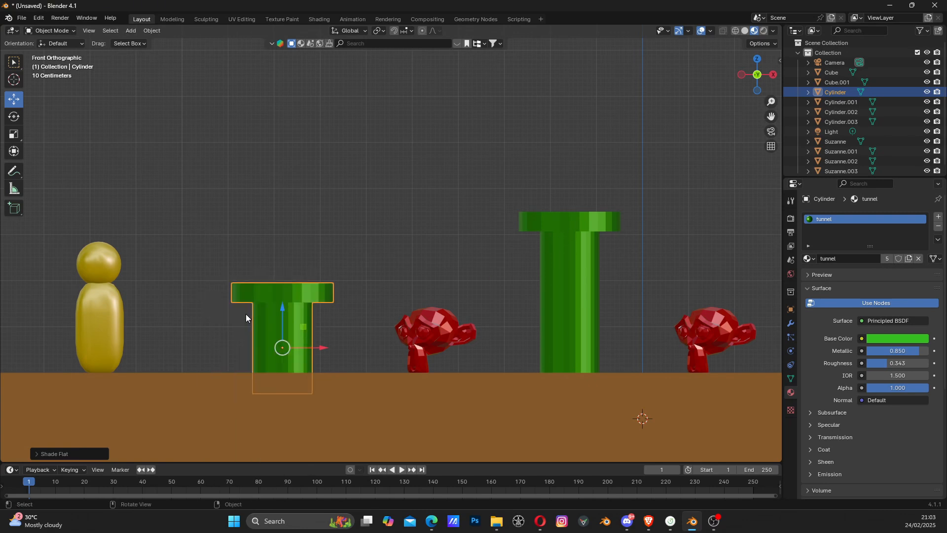
Apply Shade Smooth by Angle and Shade Smooth to the monkey head between the first two pillars.
scroll(246, 314, down, 1)
shift+middle_drag(593, 309, 292, 327)
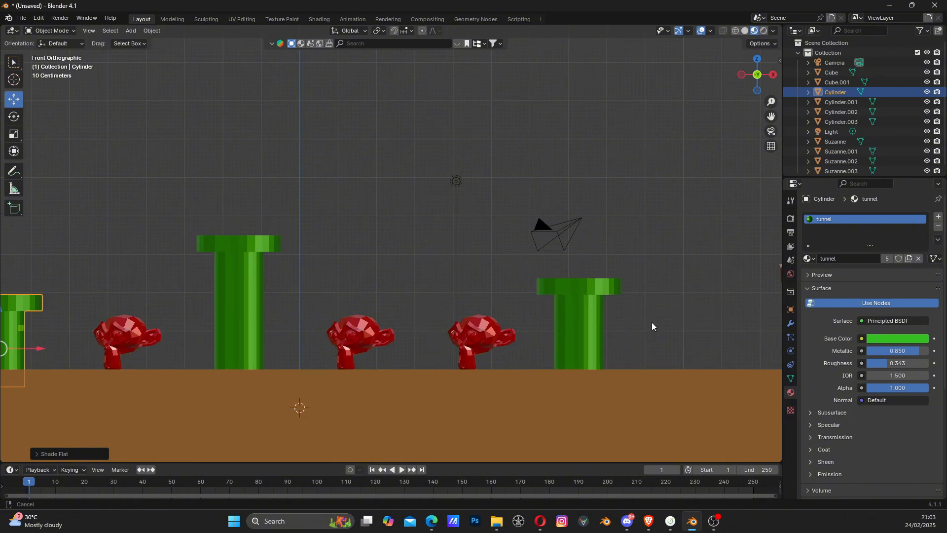
mouse_move(652, 323)
shift+middle_down()
mouse_move(419, 322)
mouse_move(531, 316)
shift+middle_up()
shift+middle_drag(367, 328, 556, 325)
shift+middle_drag(405, 323, 430, 323)
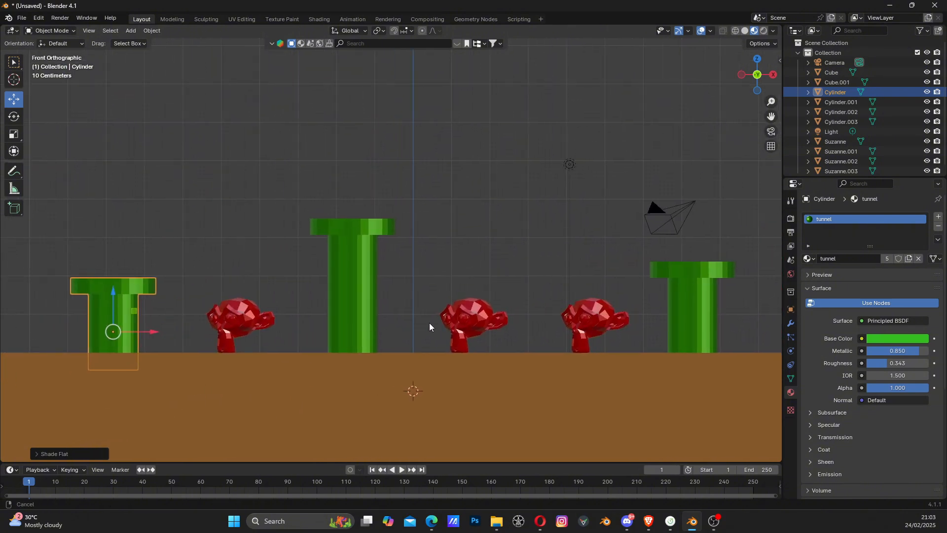
scroll(429, 325, up, 1)
shift+middle_drag(226, 331, 371, 318)
click(363, 309)
right_click(362, 308)
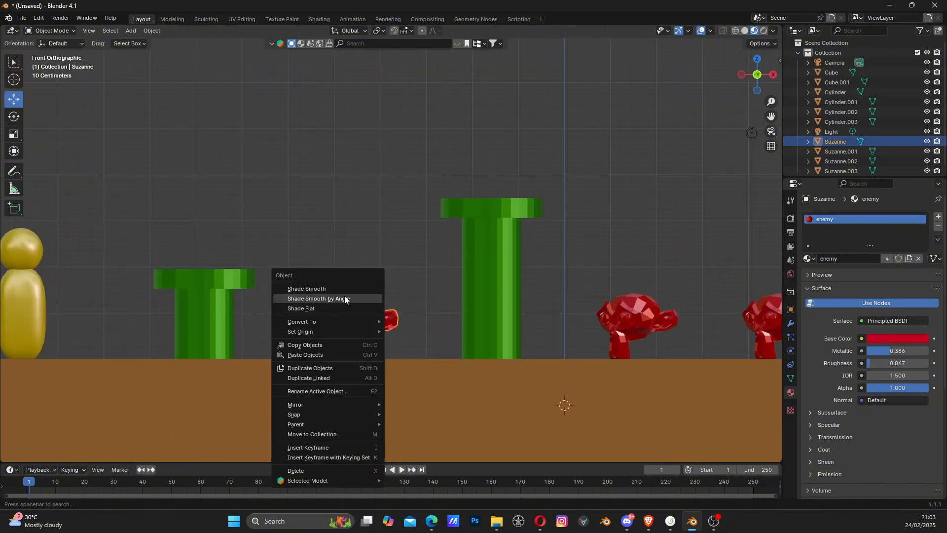
click(344, 299)
right_click(360, 313)
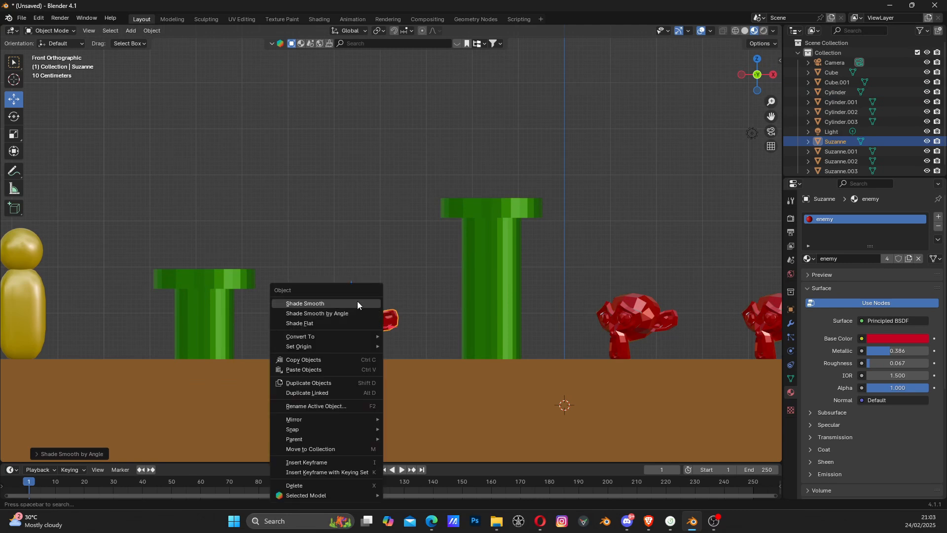
click(357, 301)
Apply Shade Smooth to each of the two small monkey heads between the second and third pillars.
click(622, 312)
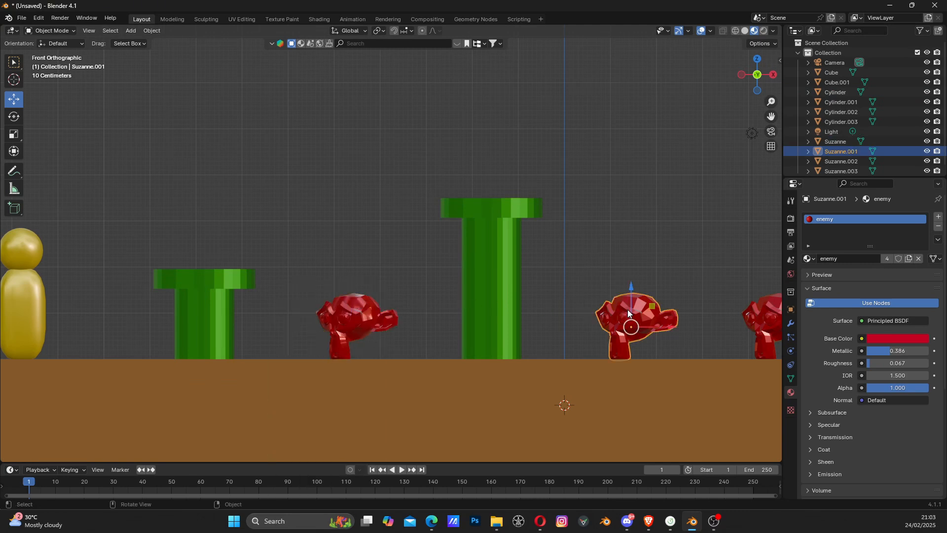
right_click(628, 311)
click(617, 302)
shift+middle_drag(682, 309, 470, 291)
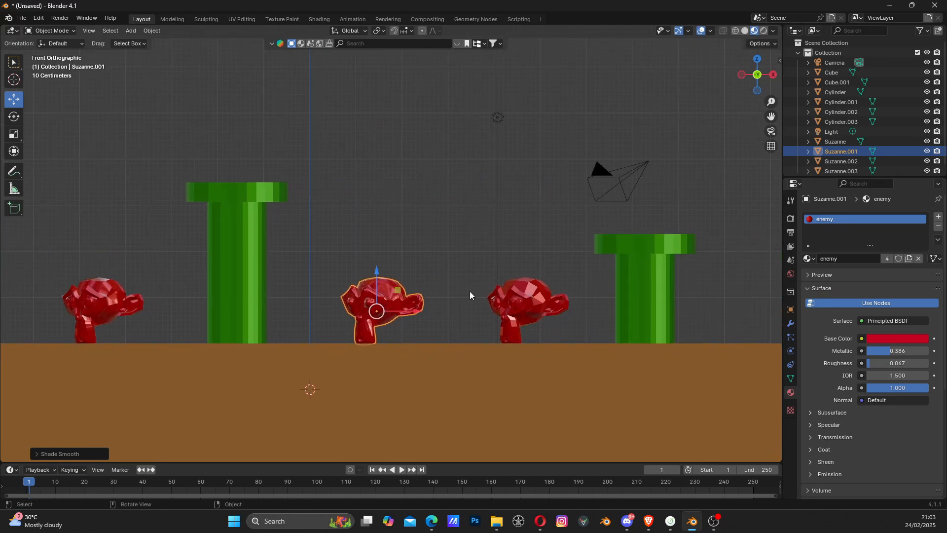
click(532, 292)
right_click(532, 292)
click(531, 292)
shift+middle_drag(577, 289, 250, 279)
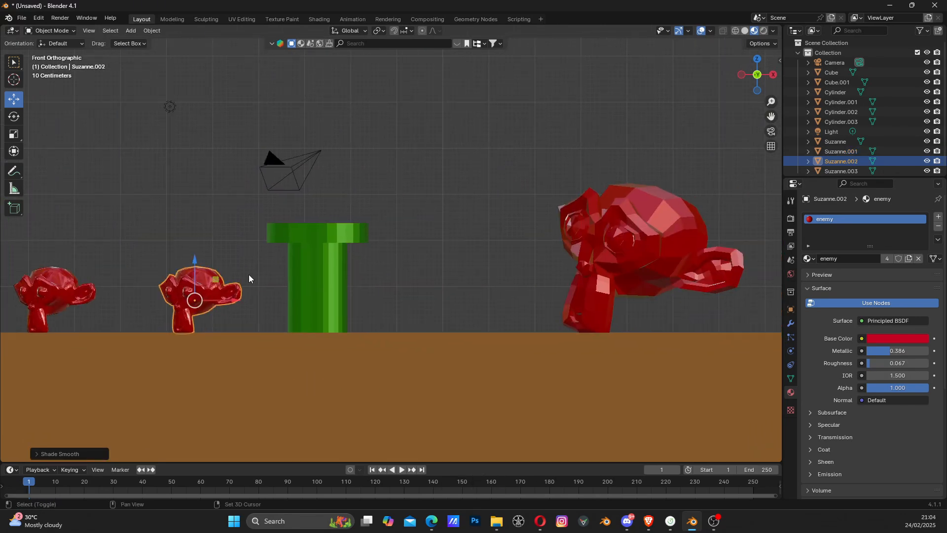
Apply Shade Smooth to the large monkey head between the last pillar and the tower.
click(633, 227)
right_click(632, 226)
click(632, 227)
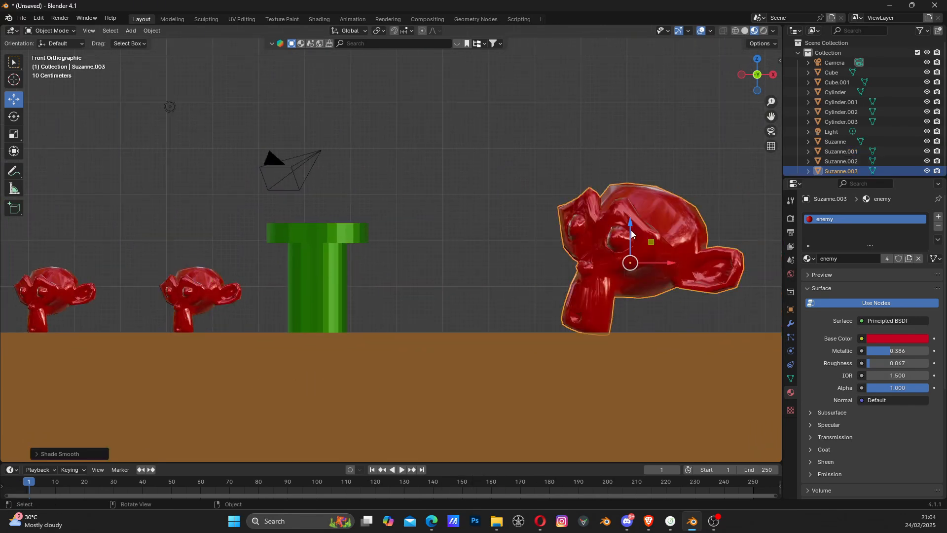
Examine the smoothed scene from the front and in perspective, from the yellow figure along to the cone-roofed tower.
scroll(617, 237, down, 1)
scroll(584, 247, up, 2)
scroll(554, 261, down, 2)
shift+middle_drag(465, 280, 666, 272)
shift+middle_drag(288, 292, 615, 276)
shift+middle_drag(376, 278, 459, 279)
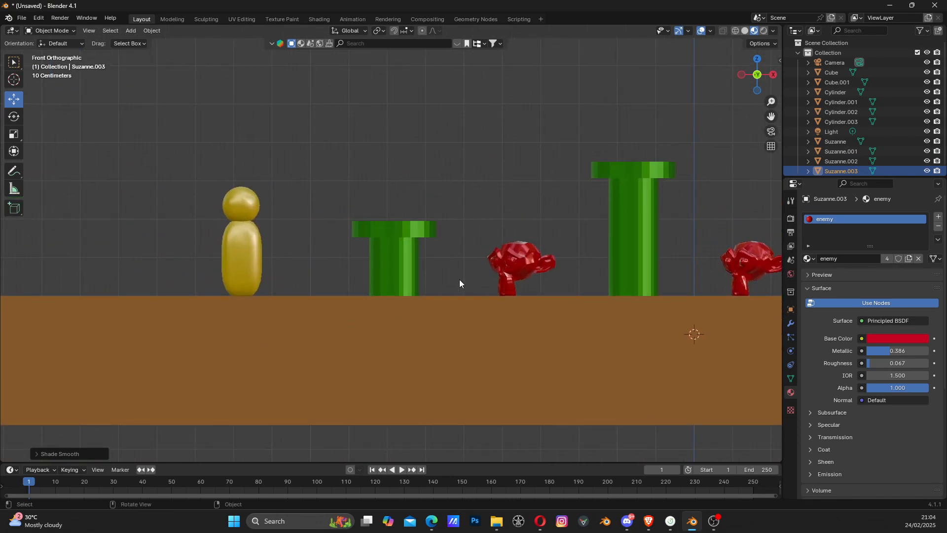
scroll(619, 251, down, 1)
shift+middle_drag(618, 250, 504, 271)
scroll(504, 271, down, 3)
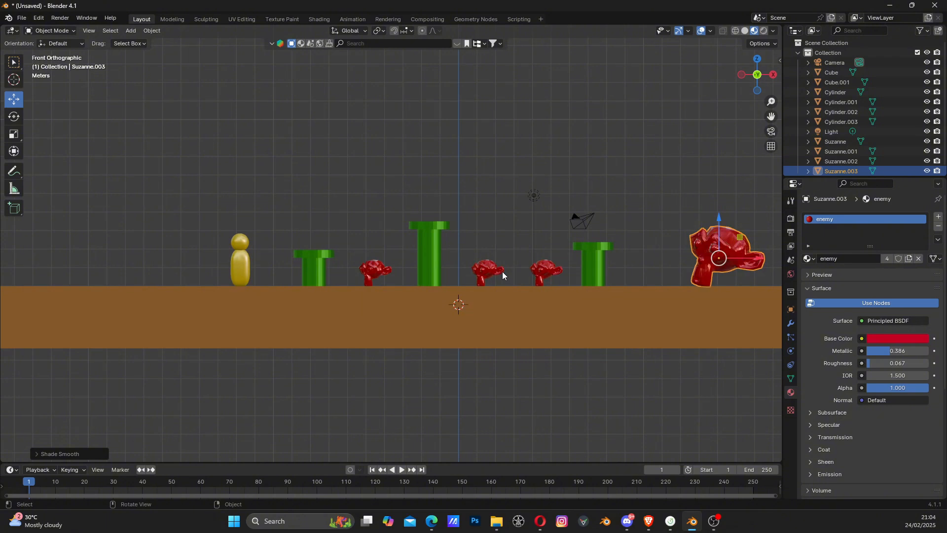
shift+middle_drag(502, 271, 499, 291)
scroll(420, 292, up, 2)
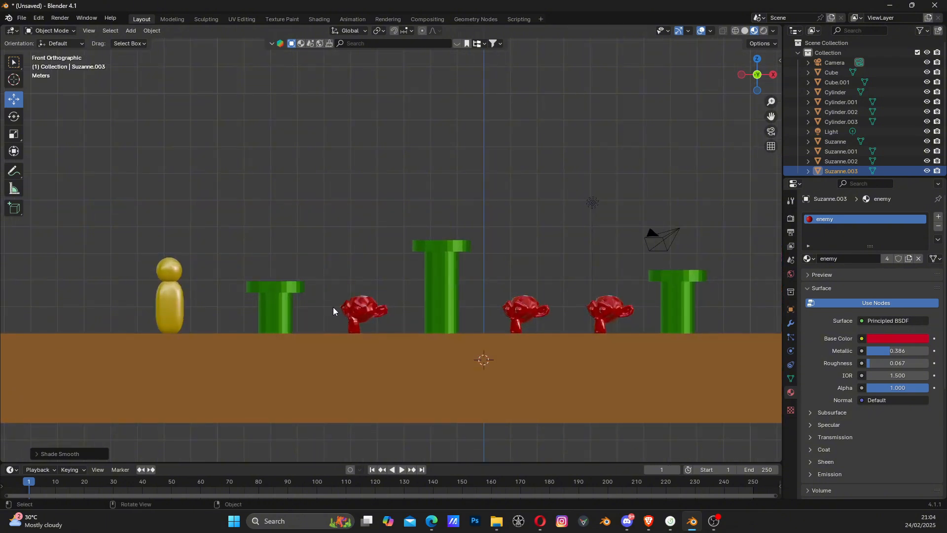
middle_drag(333, 307, 493, 276)
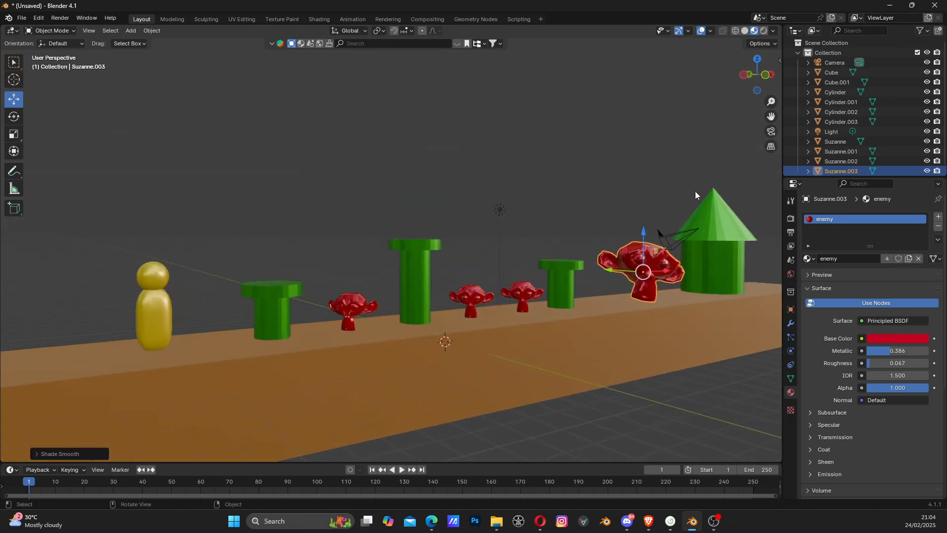
click(760, 78)
scroll(623, 193, down, 1)
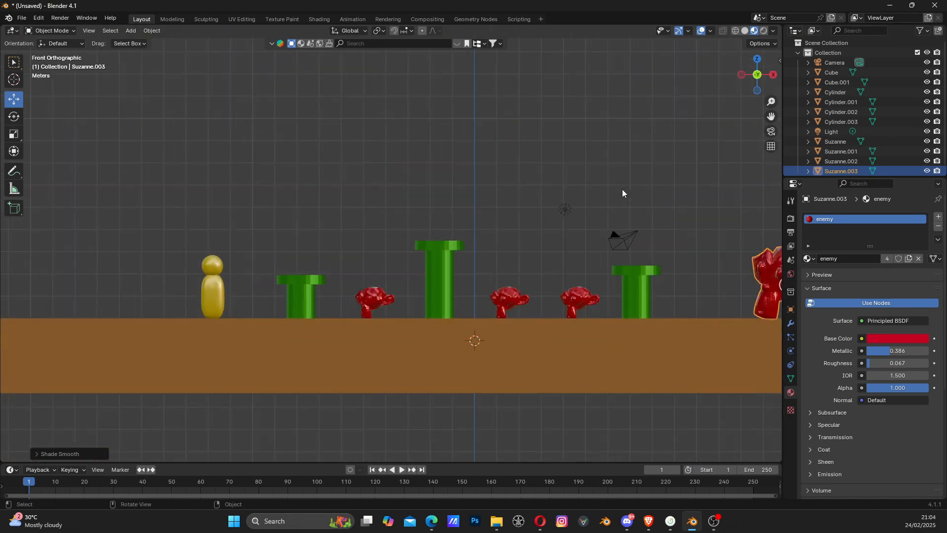
Enlarge the timeline area upward to make more room for animation keyframes below the scene.
scroll(463, 279, up, 4)
scroll(314, 319, down, 2)
shift+middle_drag(251, 331, 420, 293)
drag(302, 461, 310, 404)
scroll(271, 264, up, 1)
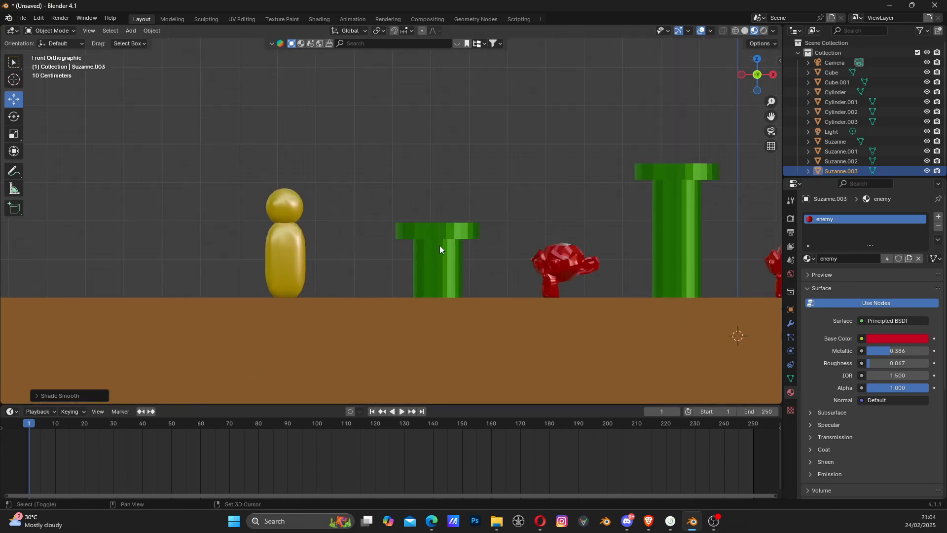
Select the yellow figure and activate the 3D Cursor tool with the figure's base in close view.
shift+middle_drag(443, 250, 373, 239)
click(202, 240)
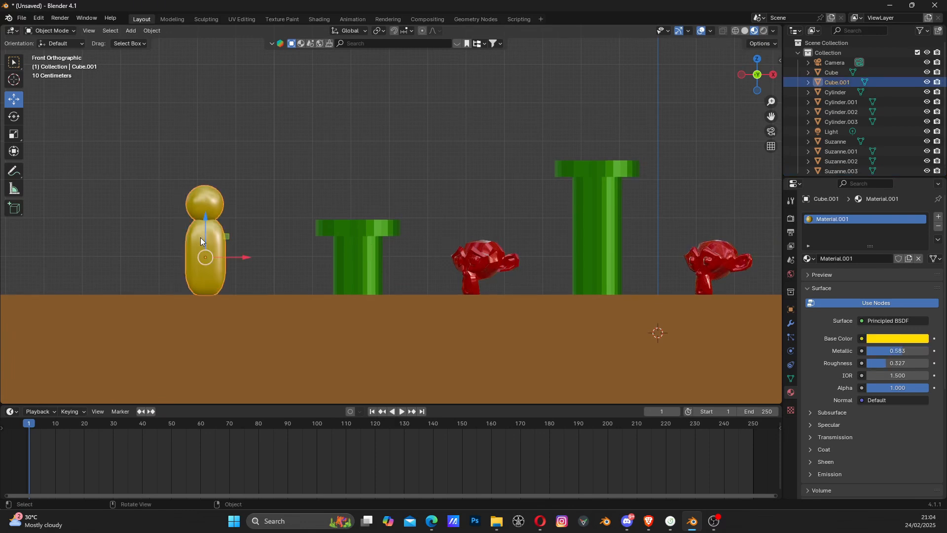
mouse_move(217, 256)
shift+middle_down()
mouse_move(188, 256)
mouse_move(257, 260)
mouse_move(216, 272)
shift+middle_up()
scroll(188, 257, up, 1)
scroll(205, 256, up, 1)
scroll(209, 271, up, 1)
scroll(226, 268, up, 1)
scroll(237, 255, up, 1)
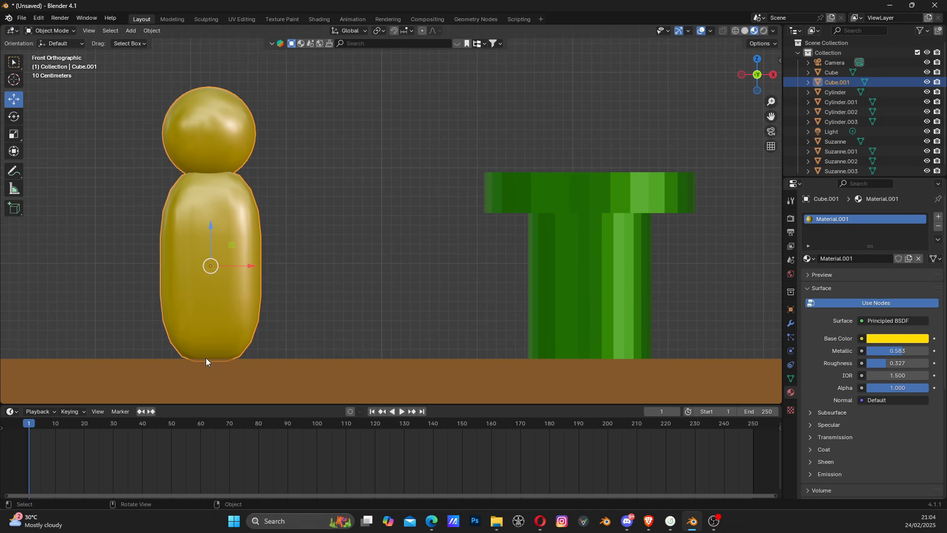
click(14, 81)
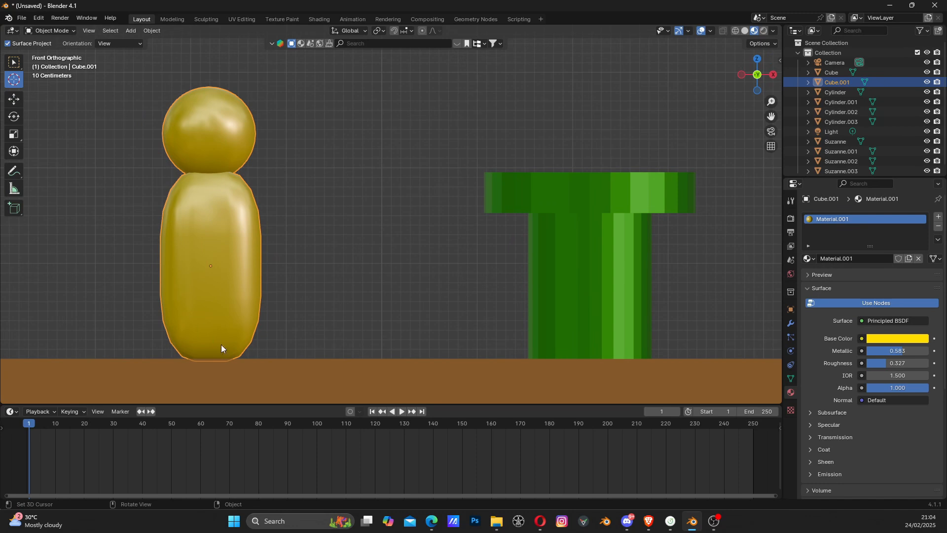
Place the 3D cursor at the base of the yellow character, set its origin there, and activate the Move tool.
click(211, 360)
right_click(202, 261)
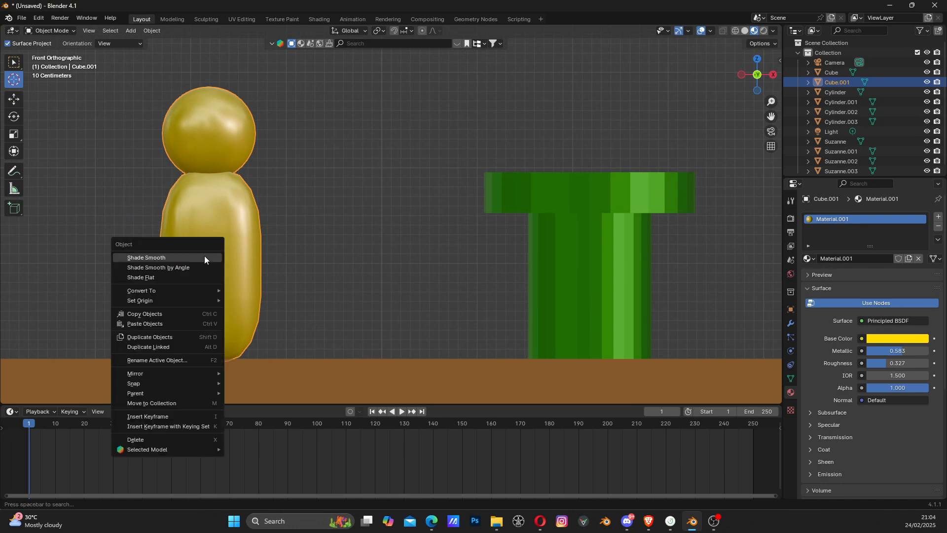
mouse_move(183, 299)
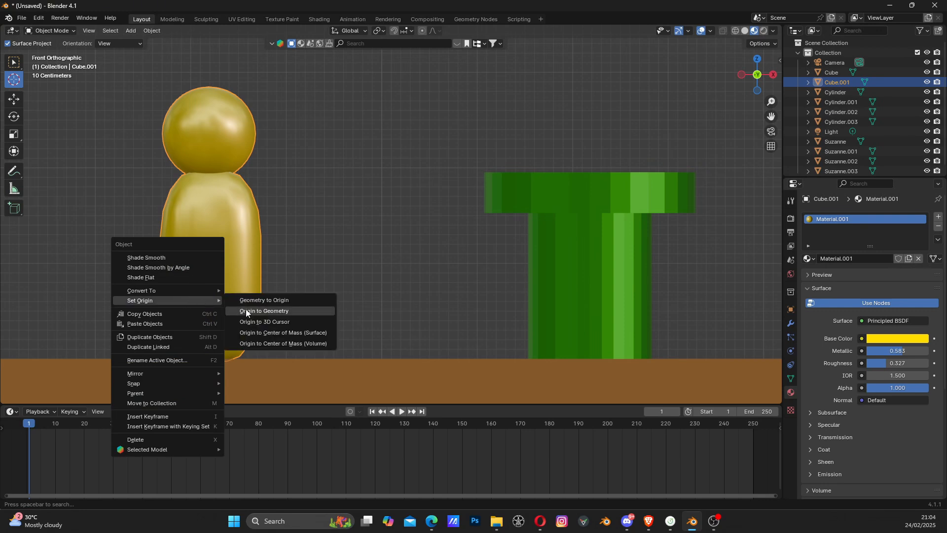
click(273, 321)
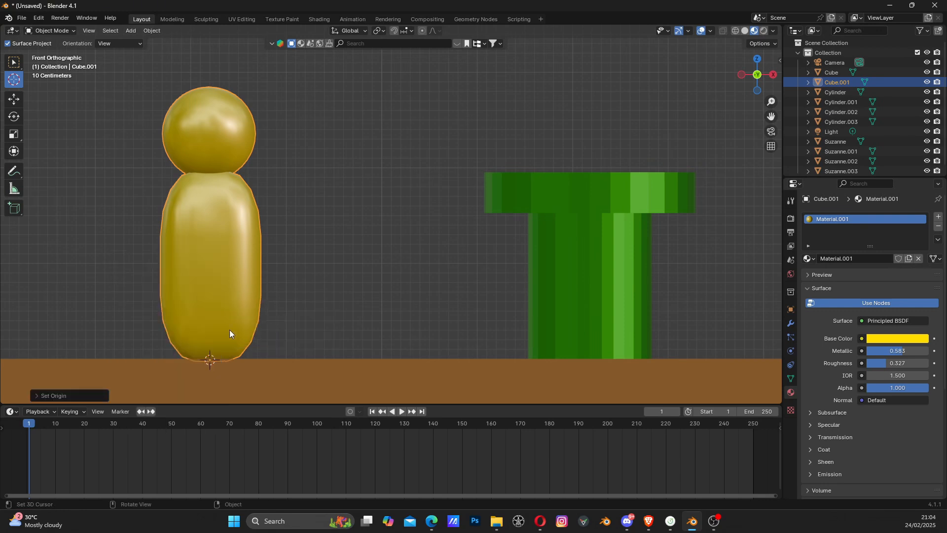
click(14, 99)
scroll(216, 324, down, 1)
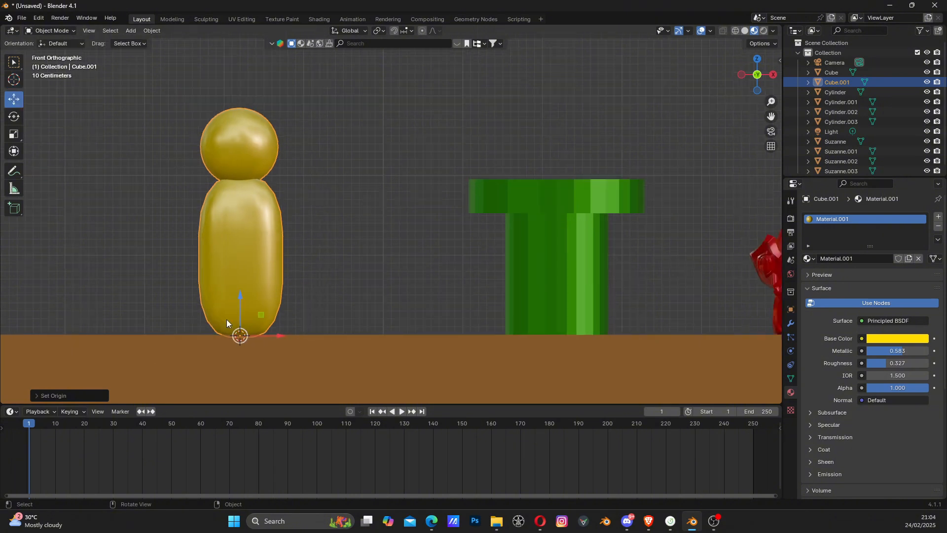
Try rotating and scaling the yellow character about its base origin, cancelling both transforms.
key(r)
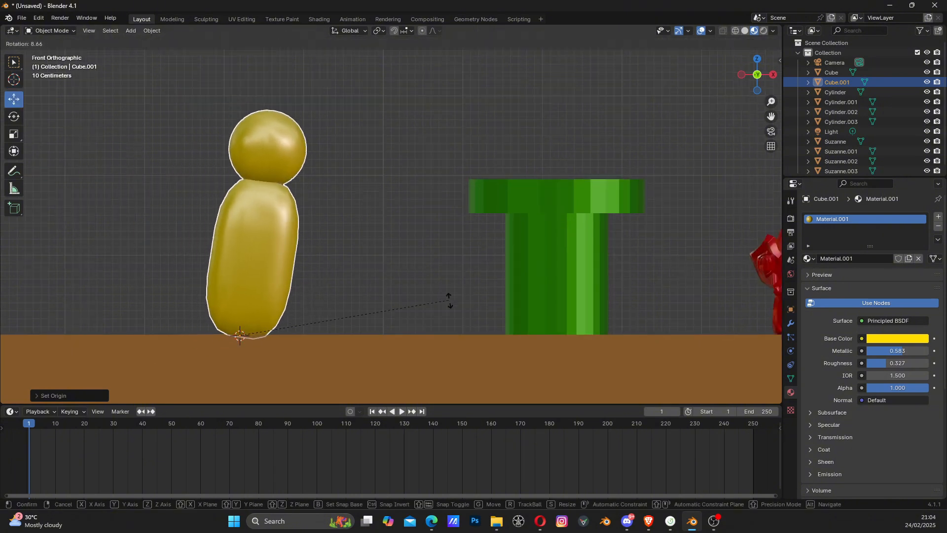
key(Escape)
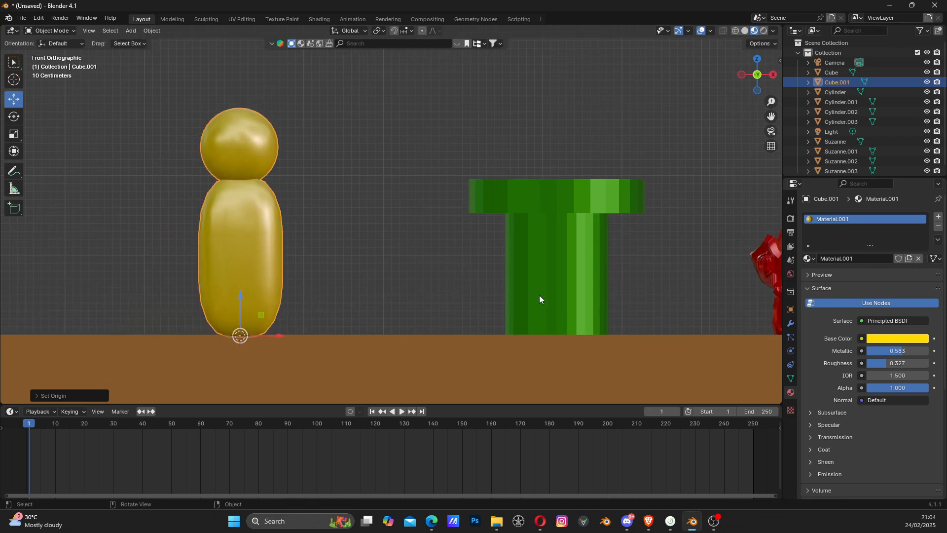
key(s)
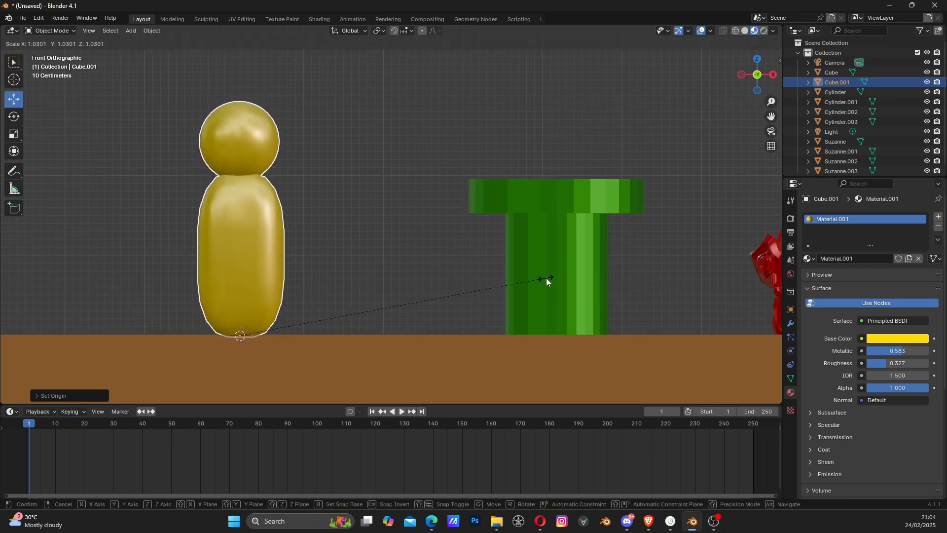
key(Escape)
Insert a Location keyframe for the yellow character standing on the ground at frame 1.
scroll(420, 268, down, 1)
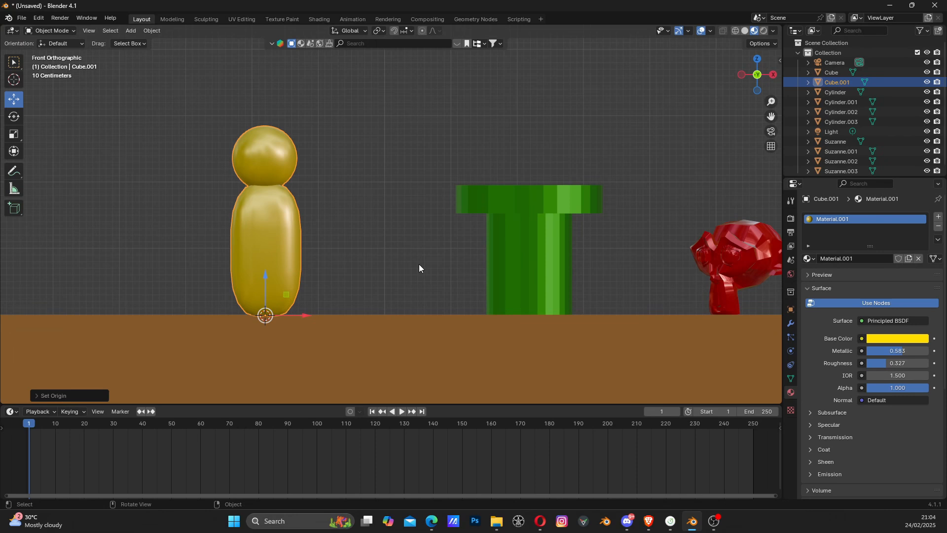
shift+middle_drag(438, 274, 350, 303)
scroll(345, 301, down, 1)
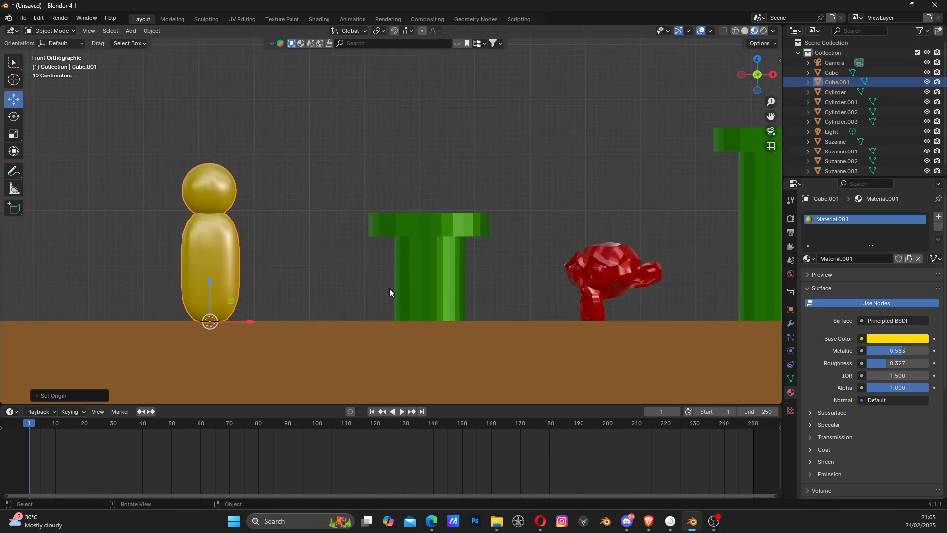
scroll(410, 280, down, 1)
shift+middle_drag(451, 262, 419, 276)
scroll(306, 298, up, 1)
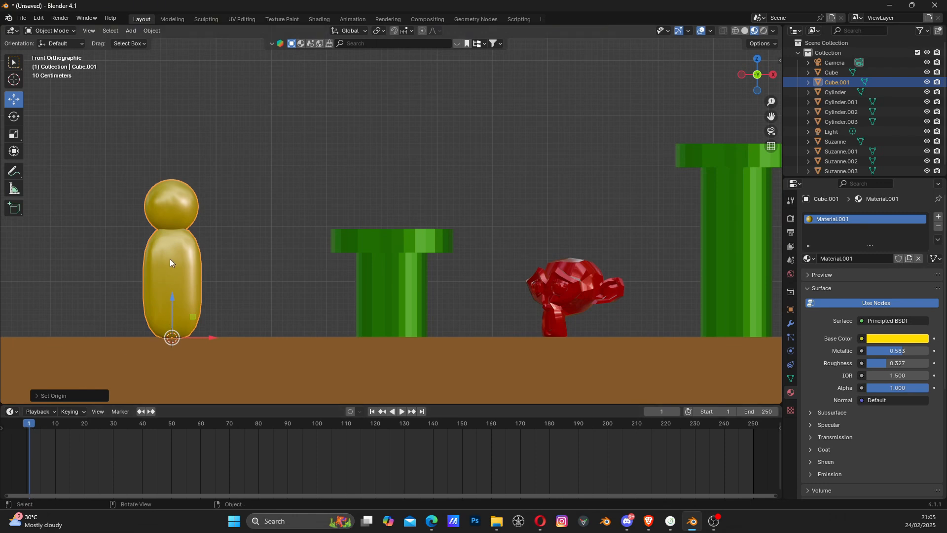
key(i)
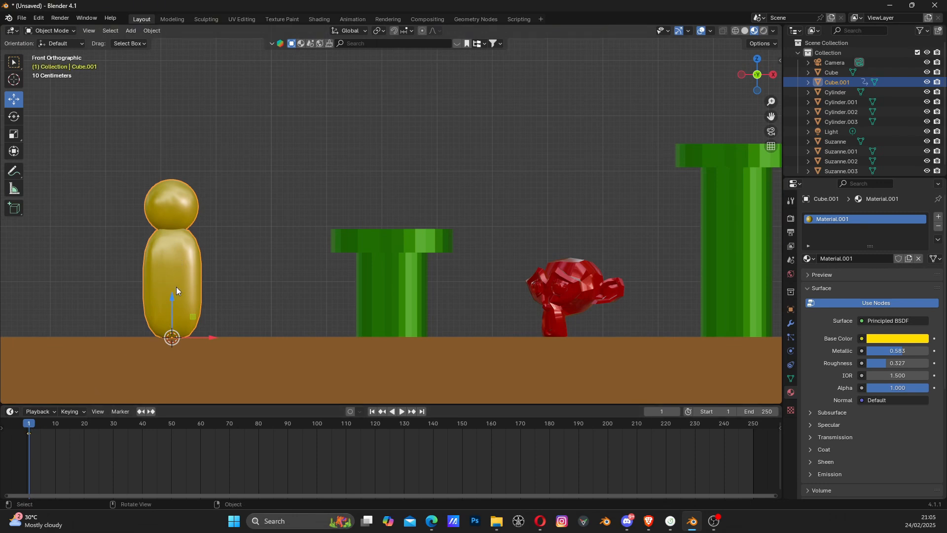
key(k)
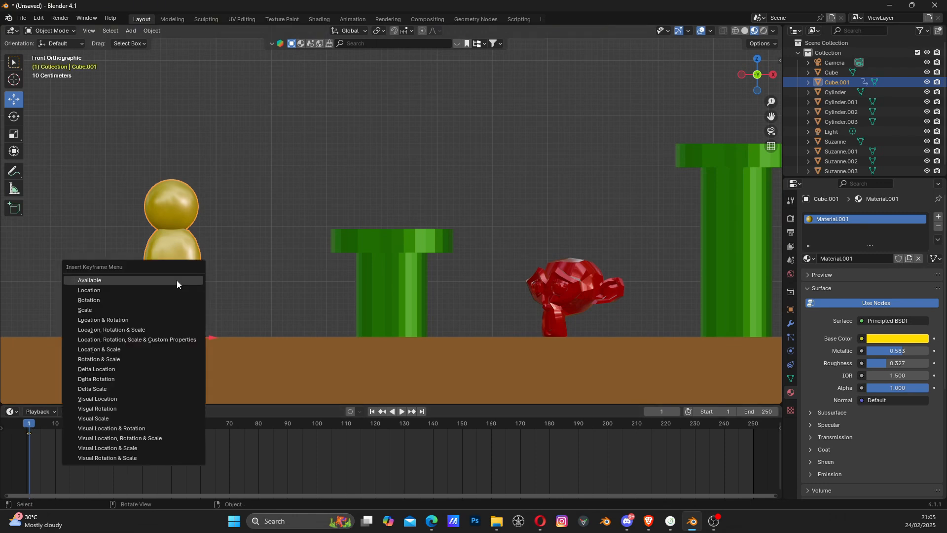
click(124, 290)
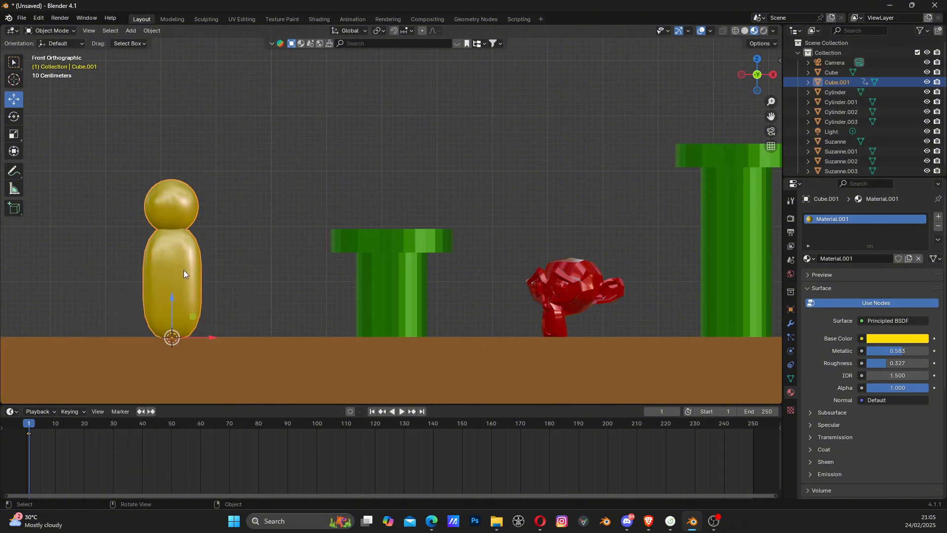
Play the timeline briefly and return to frame 1.
key(space)
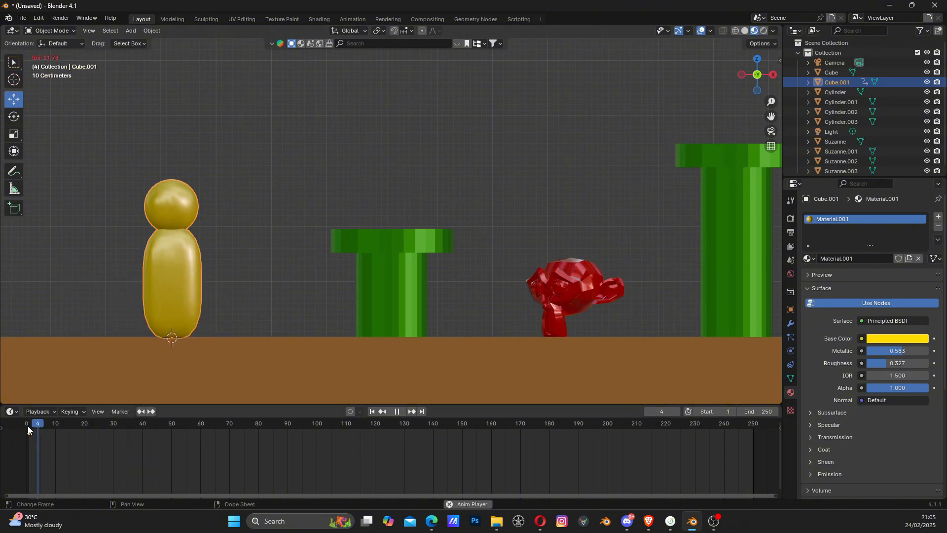
click(30, 425)
key(space)
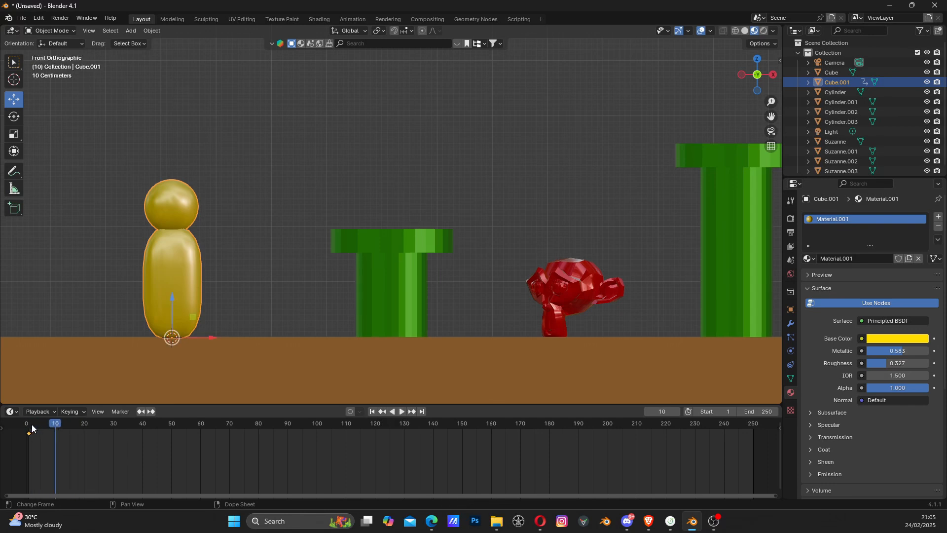
click(30, 425)
key(space)
At frame 20, move the character onto the top of the short pipe and insert a Location keyframe.
drag(30, 428, 85, 427)
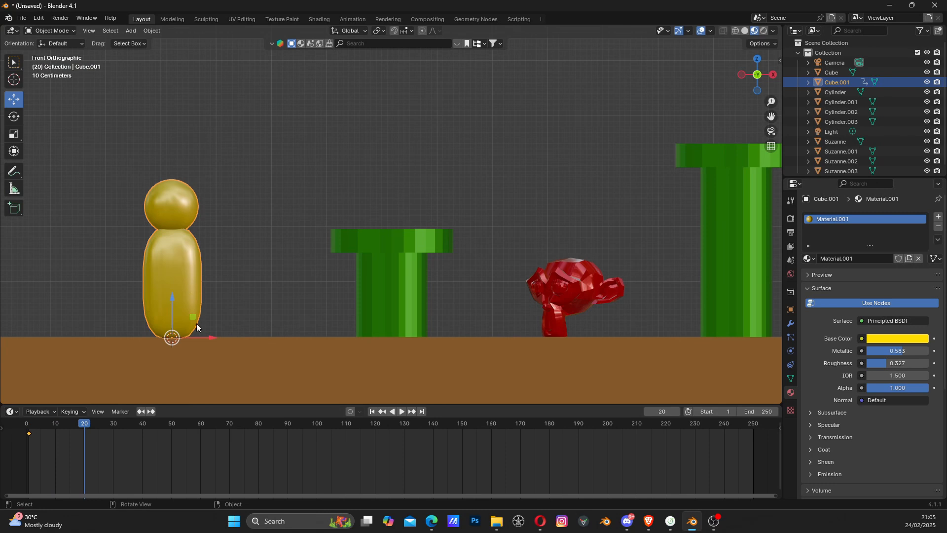
drag(193, 317, 411, 211)
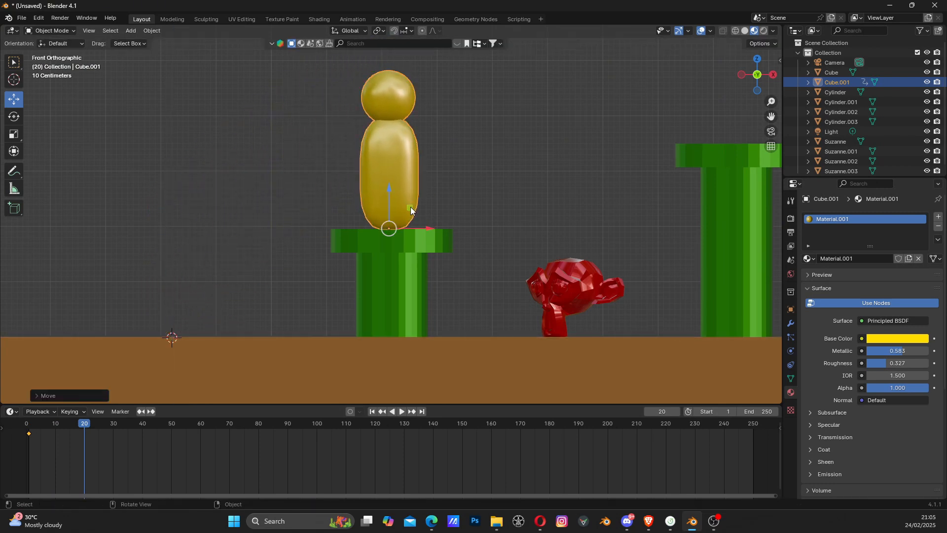
key(k)
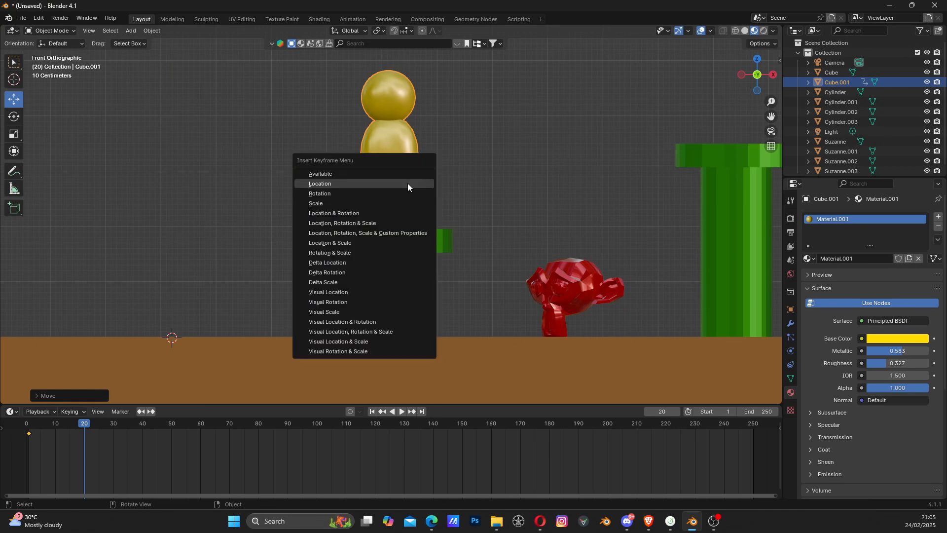
click(408, 183)
Play the move from frame 1, and shift the keyframes earlier so the pipe-top keyframe sits at frame 14.
drag(60, 427, 29, 429)
key(space)
key(space)
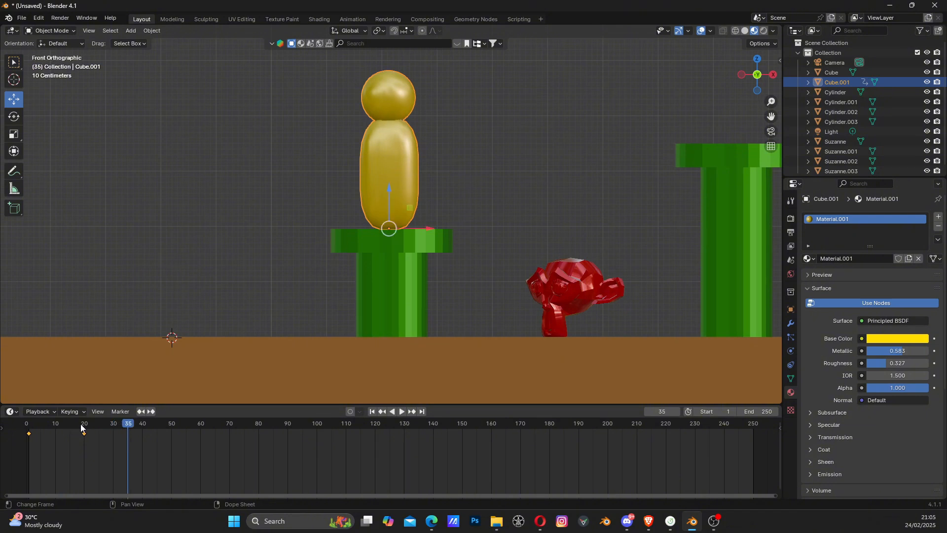
drag(85, 438, 67, 425)
click(65, 425)
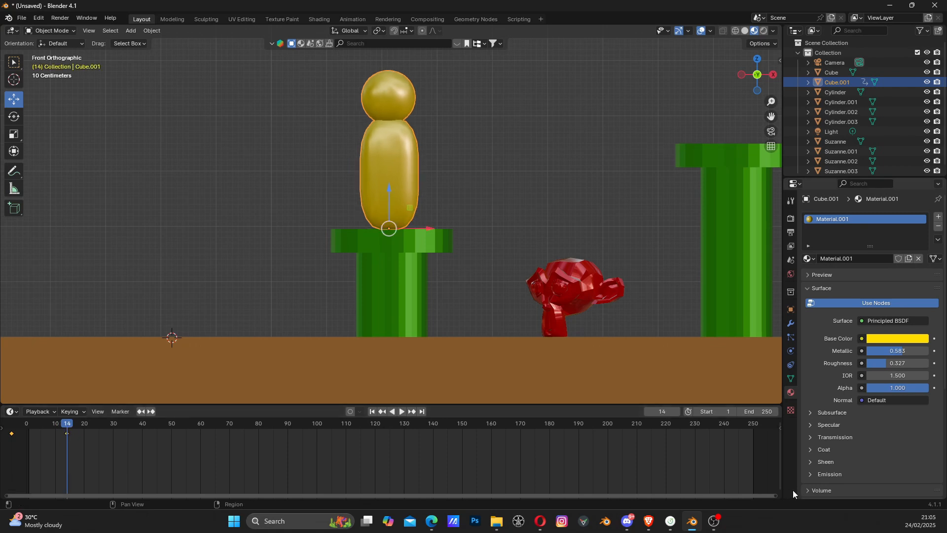
Set the animation's end frame to 100 and fit the timeline view closer to that range.
click(764, 411)
text(100)
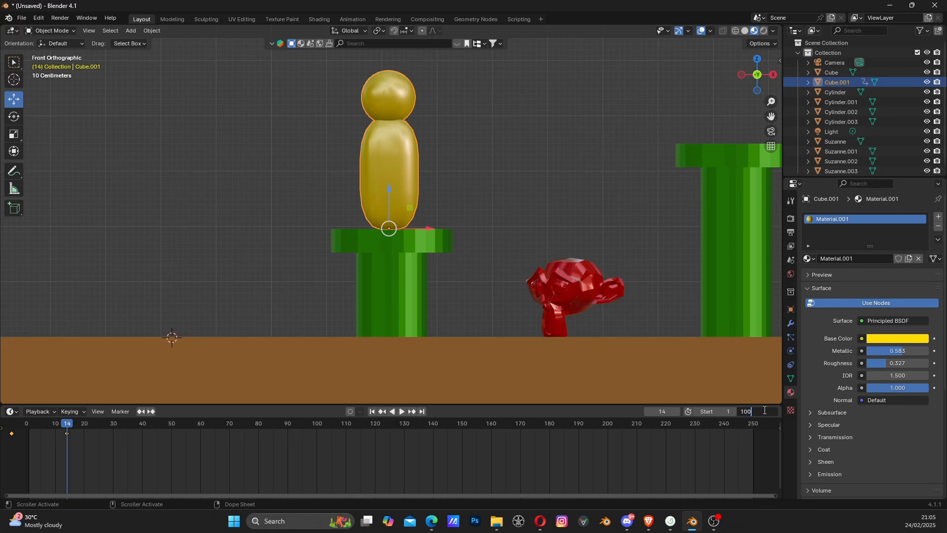
key(Return)
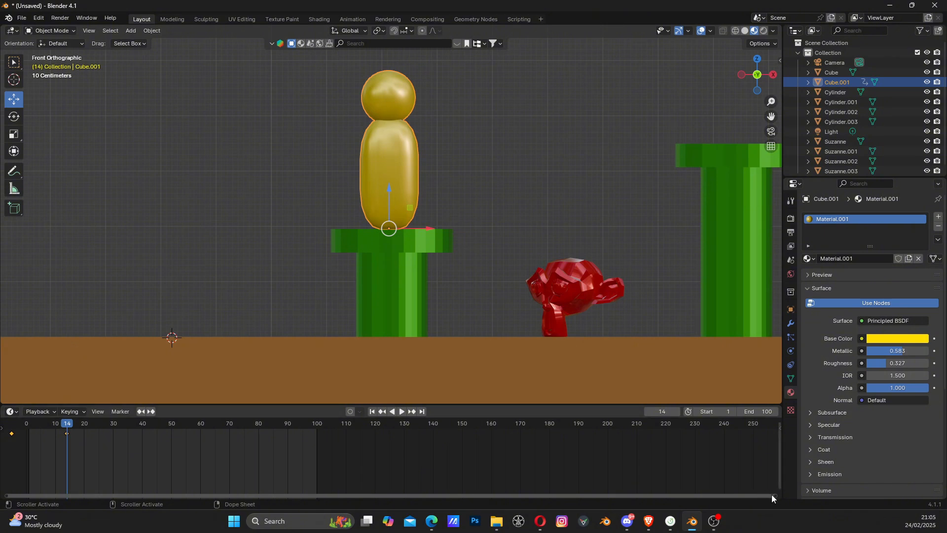
drag(775, 495, 386, 493)
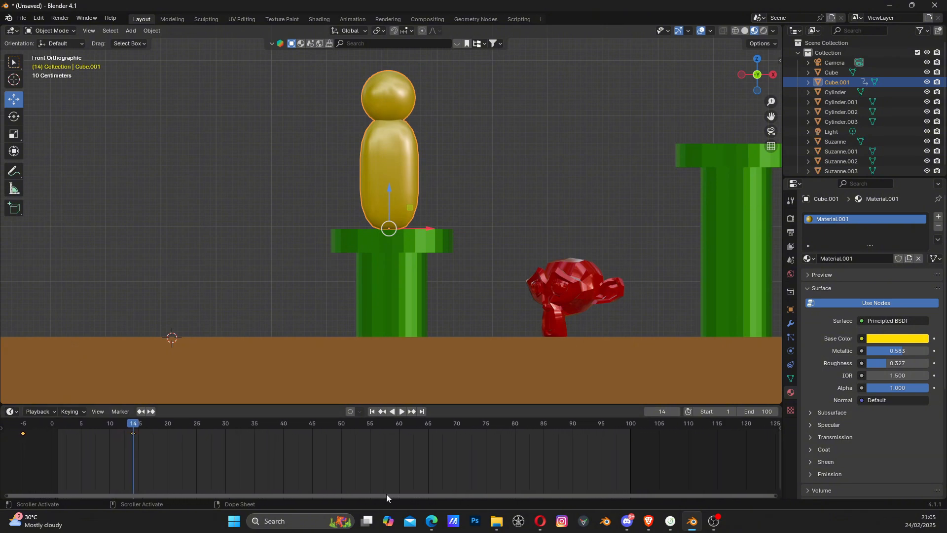
Move the pipe-top keyframe to frame 15 and the starting keyframe to frame 1.
key(g)
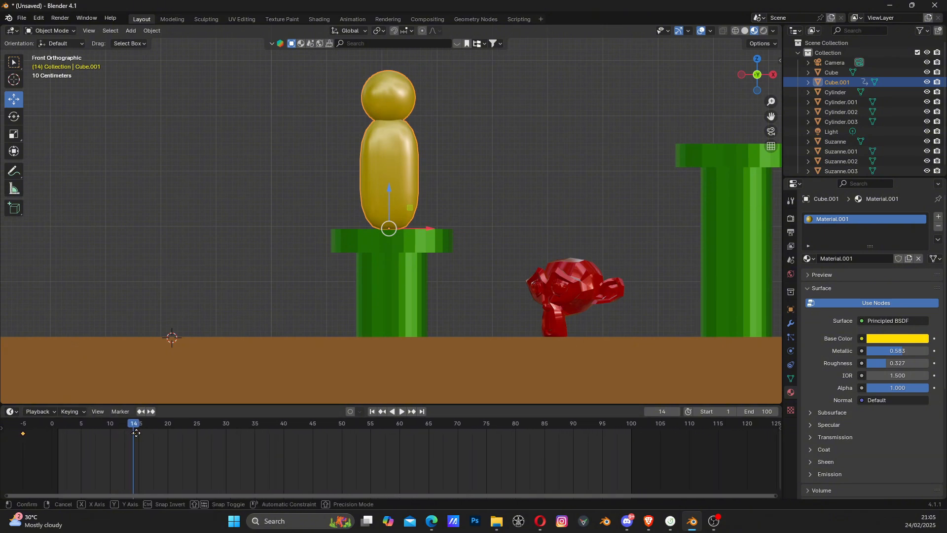
click(140, 433)
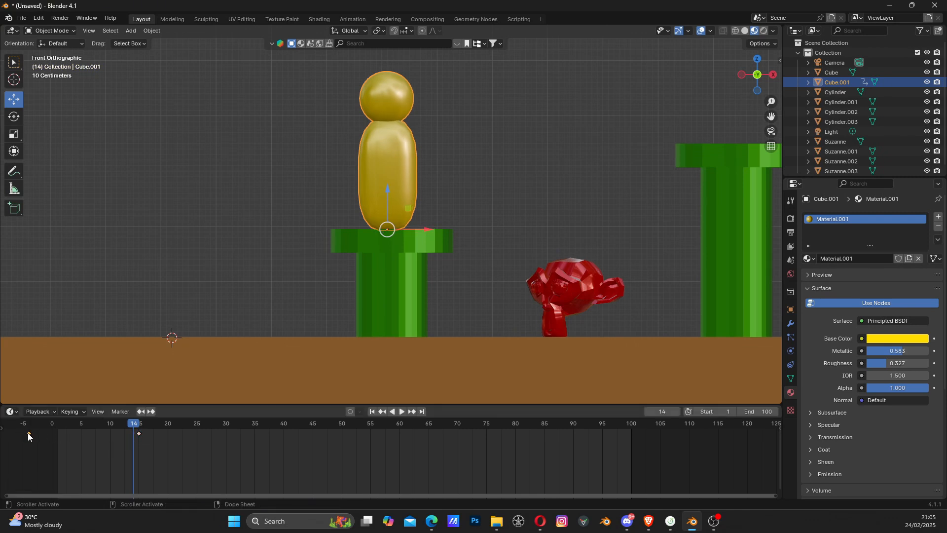
key(g)
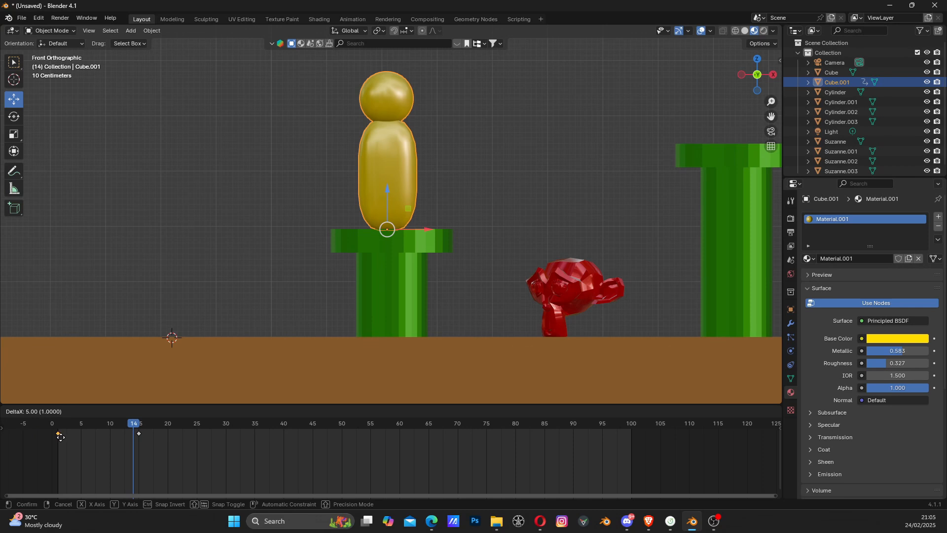
click(61, 437)
Scrub and play the retimed move between frames 1 and 15.
drag(66, 423, 138, 430)
key(space)
key(space)
At frame 8, raise the character vertically above the short pipe's height and insert a Location keyframe for the jump's peak.
drag(67, 425, 98, 427)
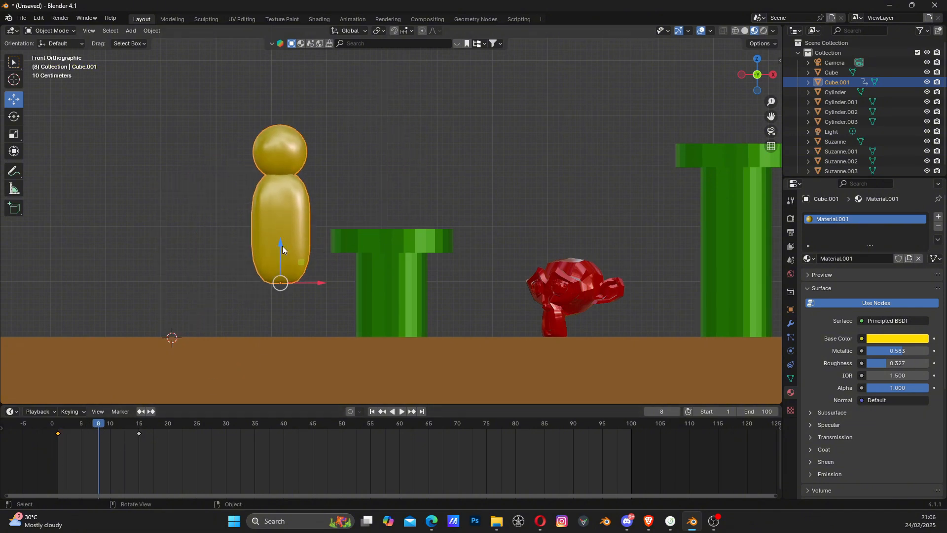
drag(280, 247, 279, 141)
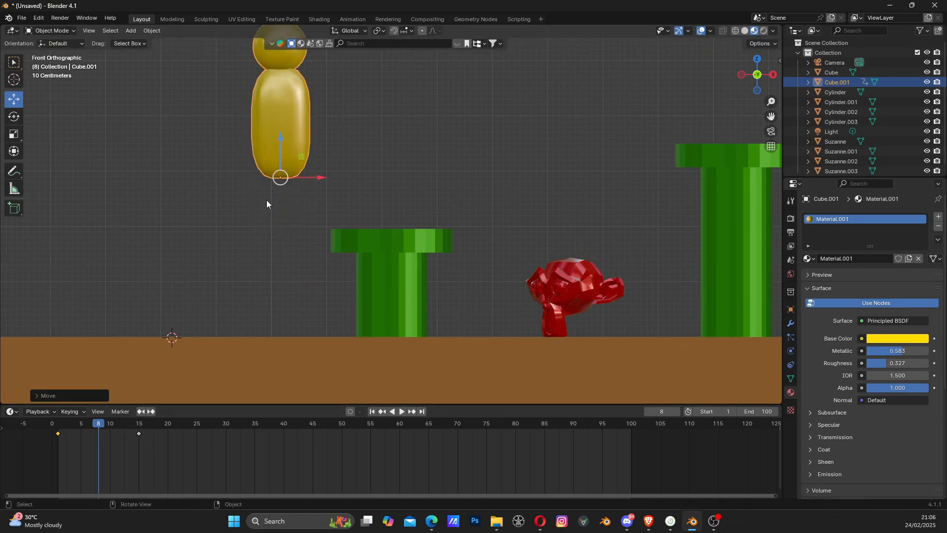
key(i)
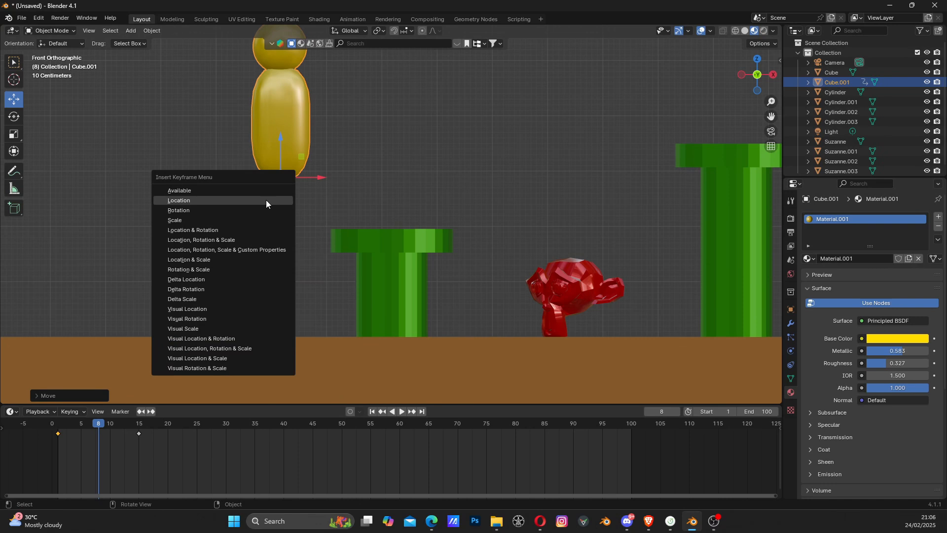
click(265, 200)
Play the jump repeatedly from frame 1 to check its arc onto the short pipe.
click(59, 427)
key(space)
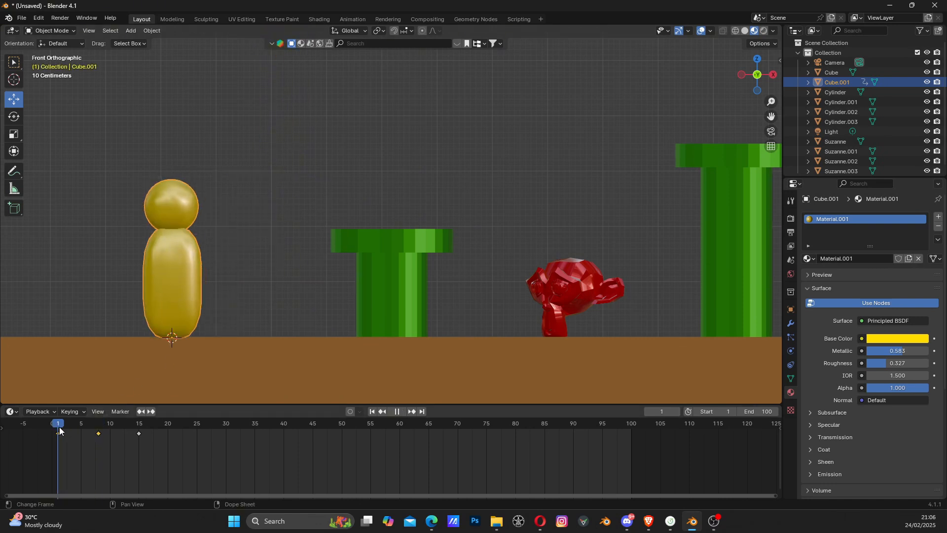
key(space)
scroll(376, 195, down, 1)
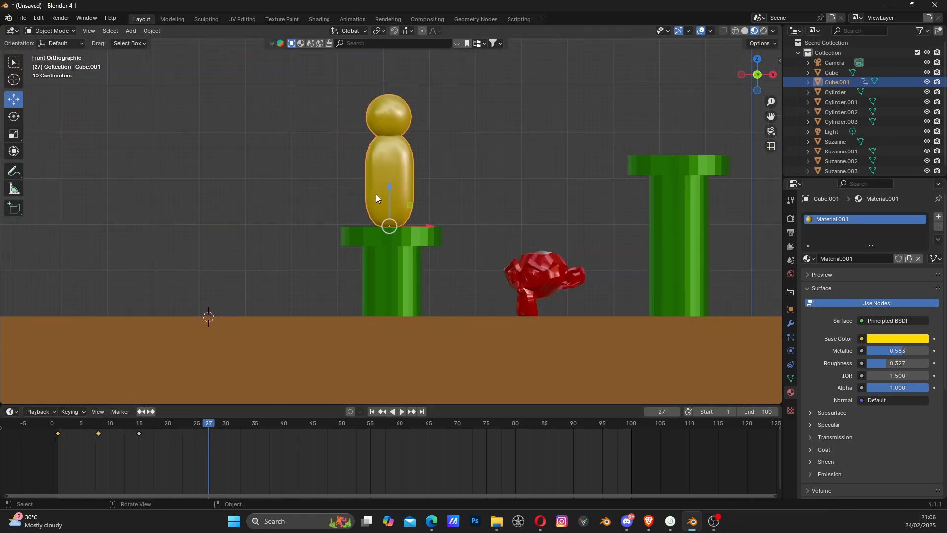
click(55, 428)
key(space)
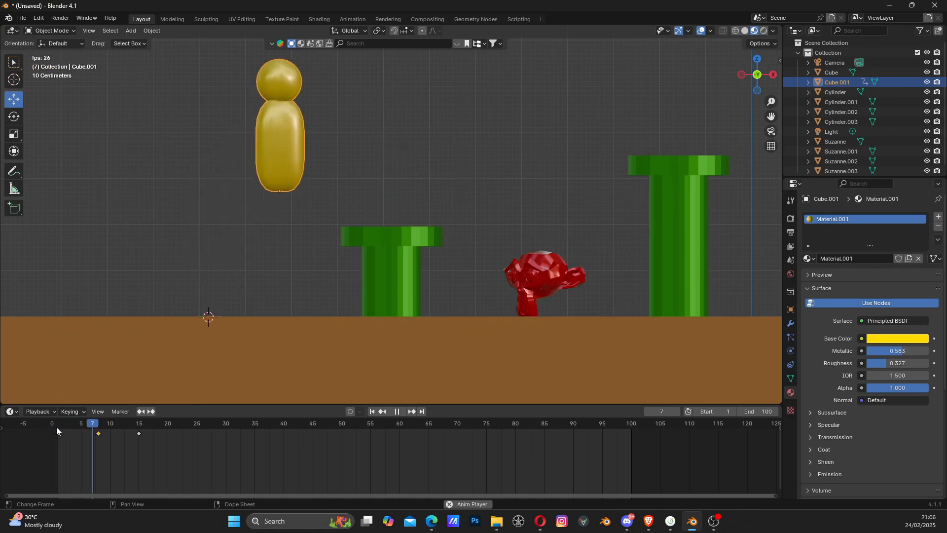
key(space)
Insert a Location keyframe at frame 25 to hold the character on top of the short pipe.
click(102, 424)
key(space)
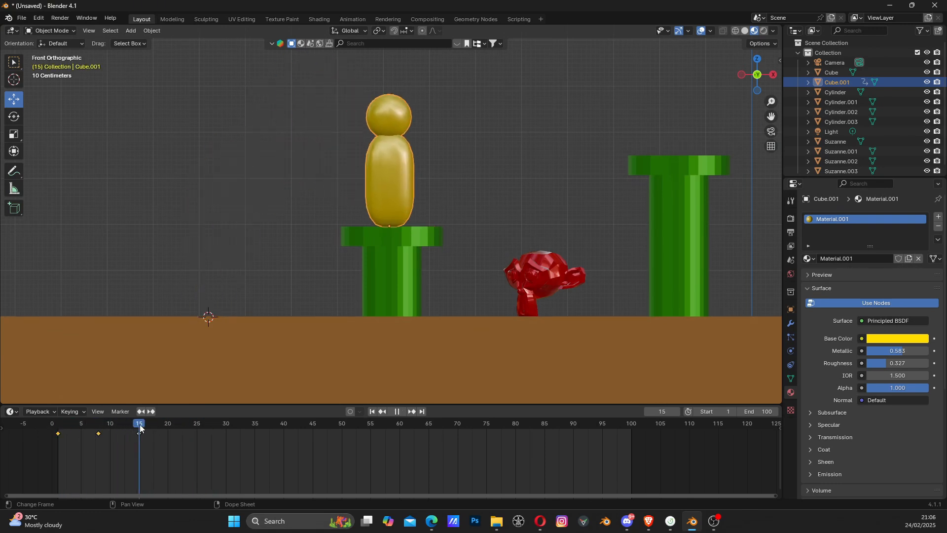
key(space)
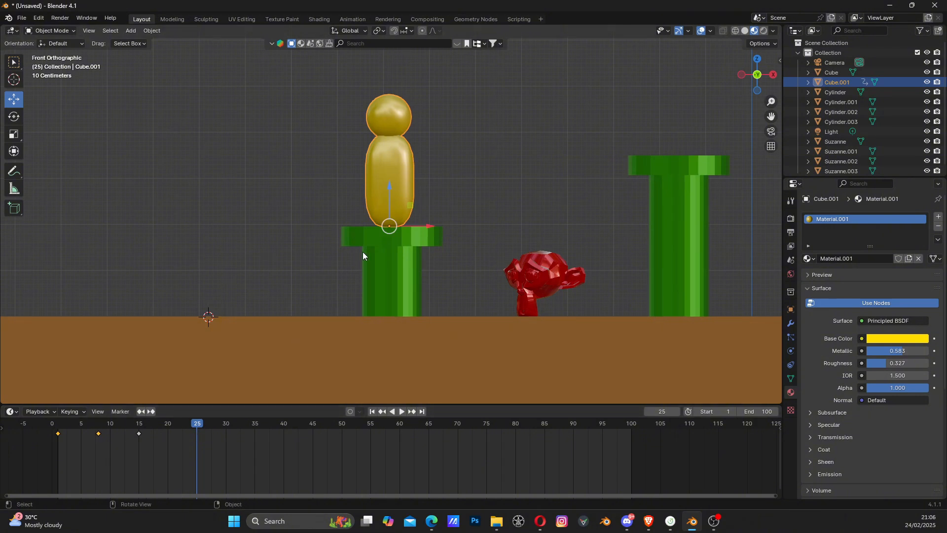
key(k)
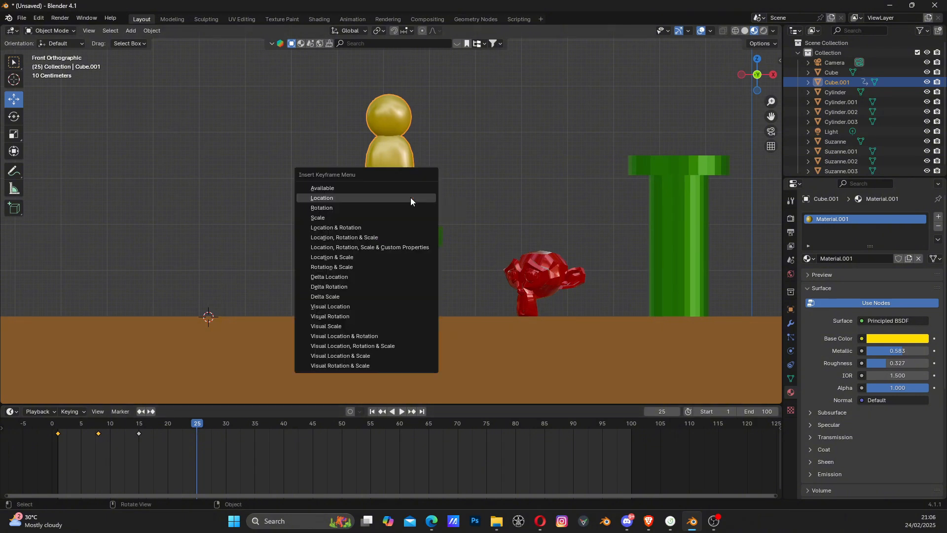
click(411, 197)
At frame 33, move the character down to the ground onto the first red enemy and insert a Location keyframe.
scroll(347, 279, down, 1)
scroll(355, 276, down, 1)
shift+middle_drag(434, 252, 353, 274)
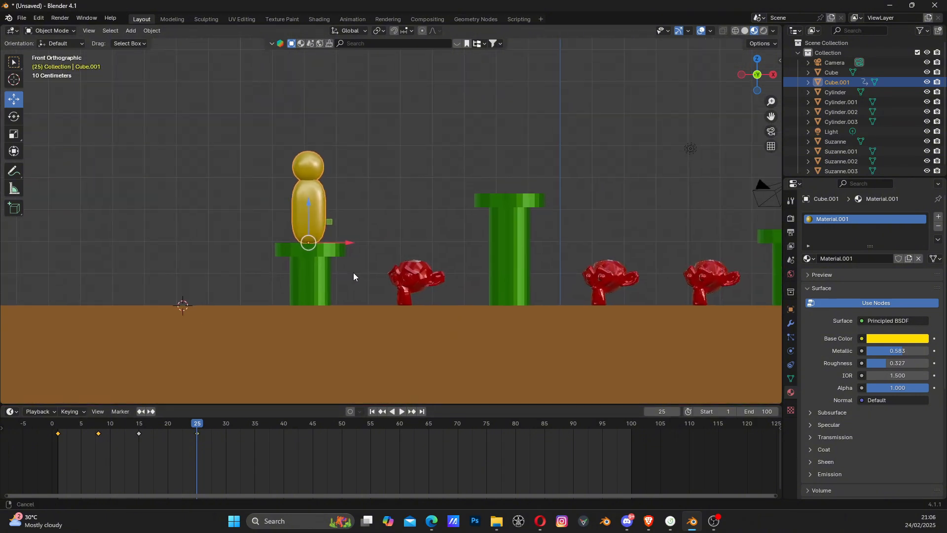
click(196, 424)
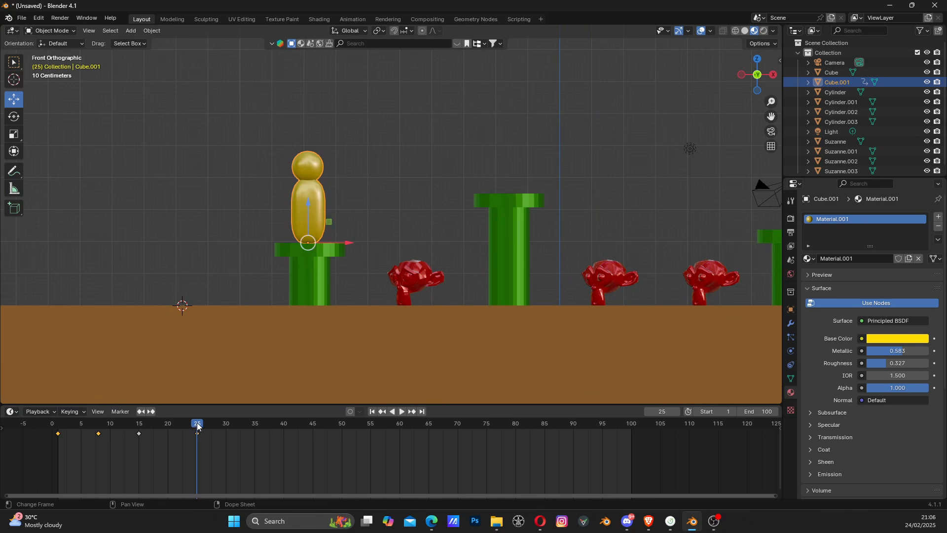
drag(197, 427, 245, 428)
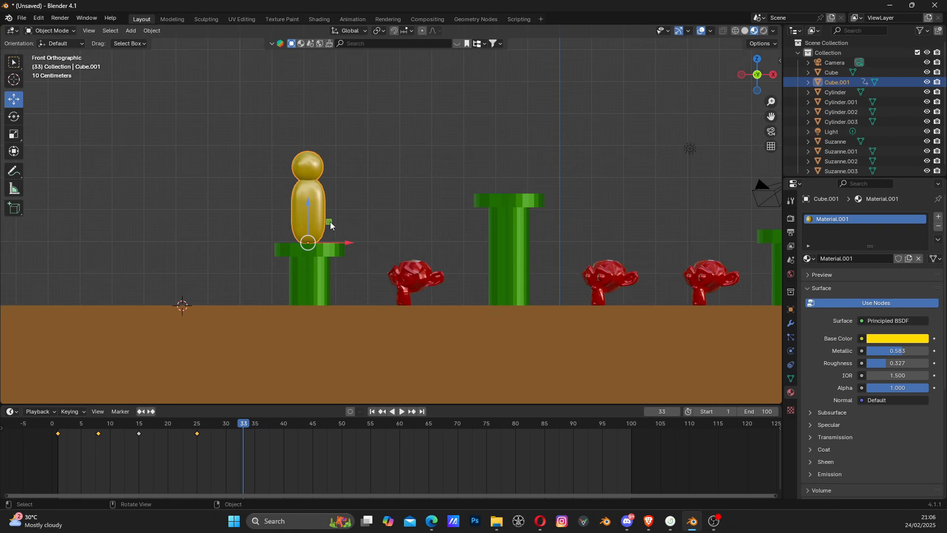
drag(330, 225, 431, 285)
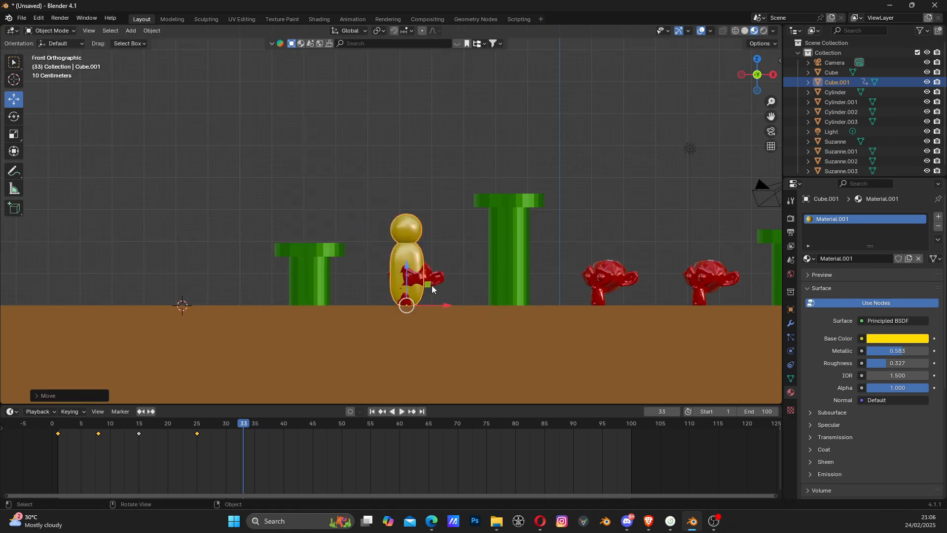
key(i)
click(413, 262)
Play the descent from the short pipe starting at frame 20.
click(168, 425)
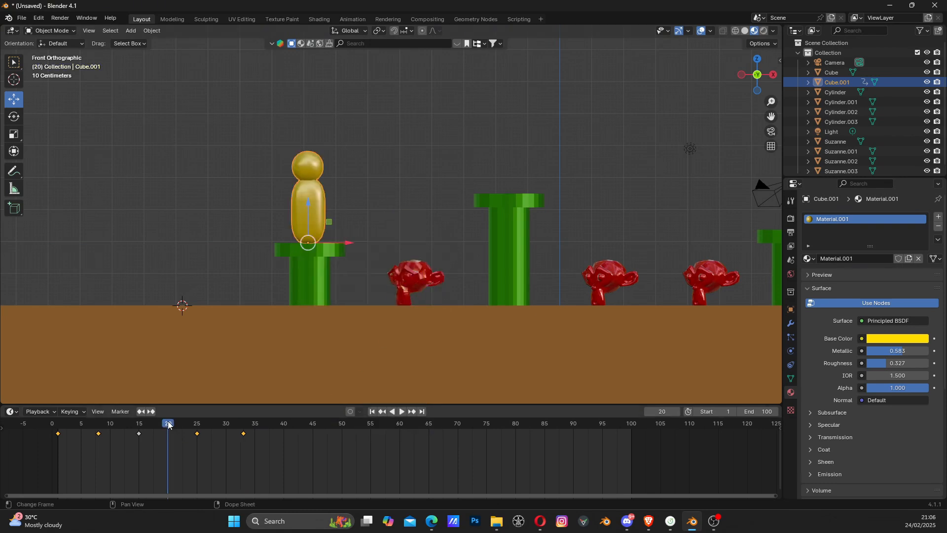
key(space)
key(space)
At frame 29, raise the character vertically above the short pipe's height and insert a Location keyframe for the jump's peak.
drag(197, 424, 221, 427)
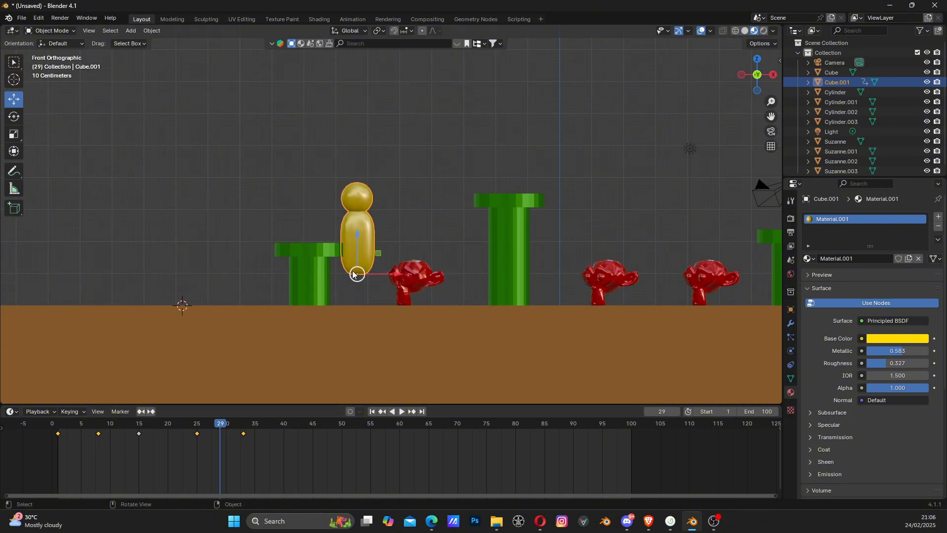
drag(356, 233, 357, 169)
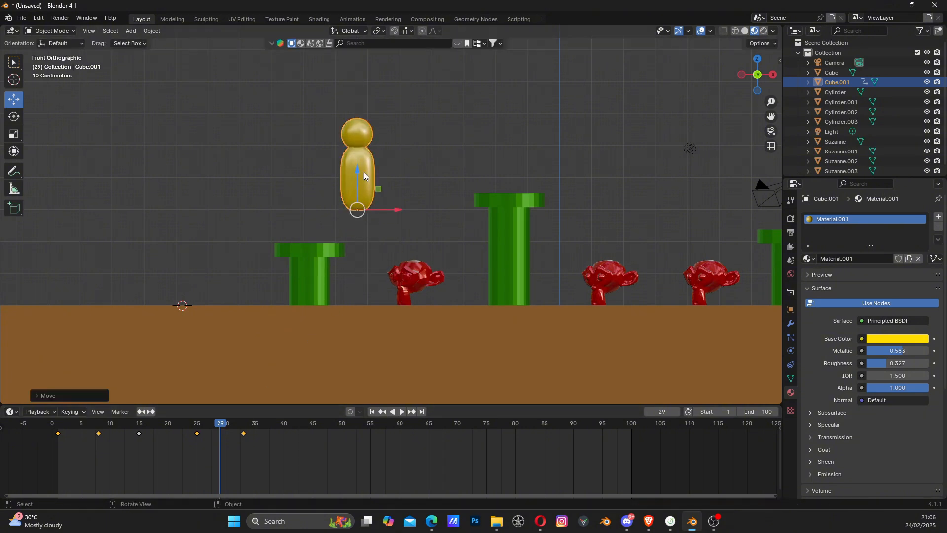
key(i)
click(289, 182)
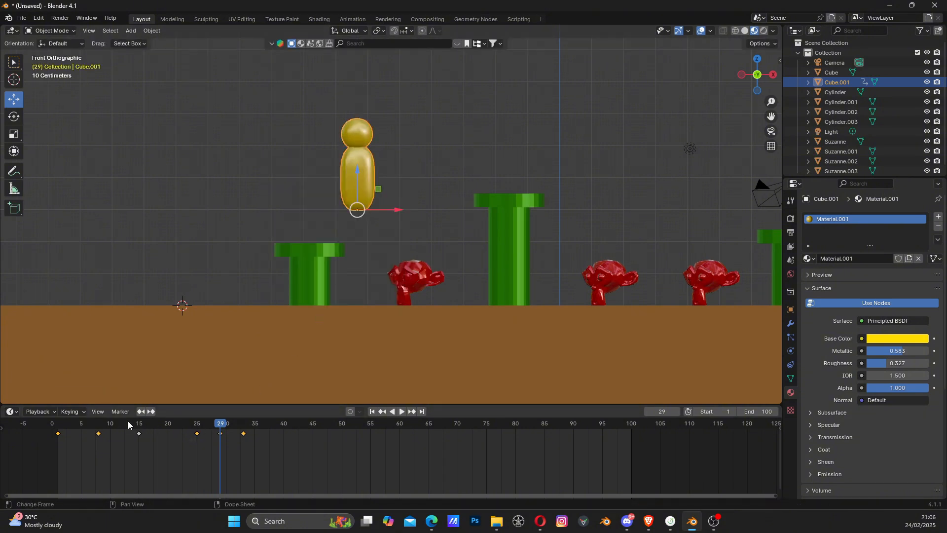
Play and scrub the animation repeatedly from its start to check the jump from the short pipe down onto the first red enemy.
click(74, 431)
key(space)
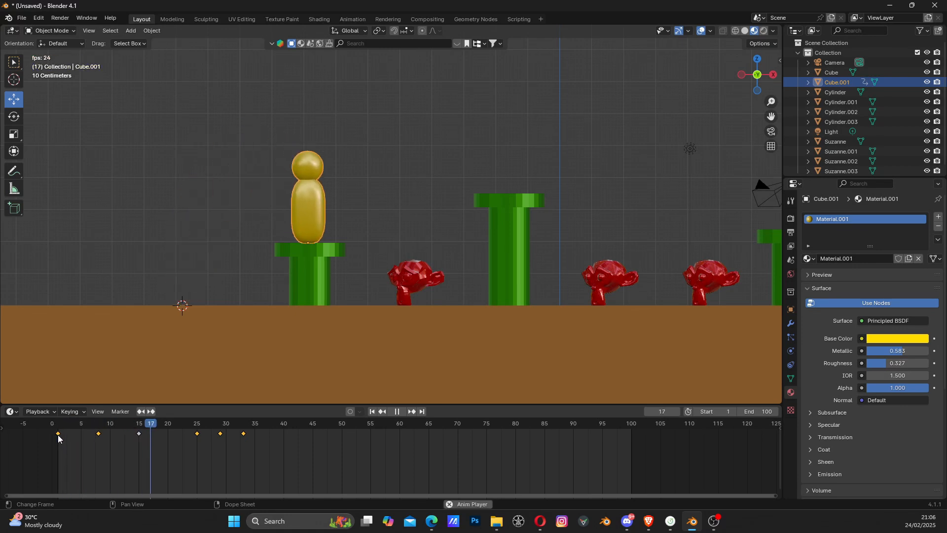
key(space)
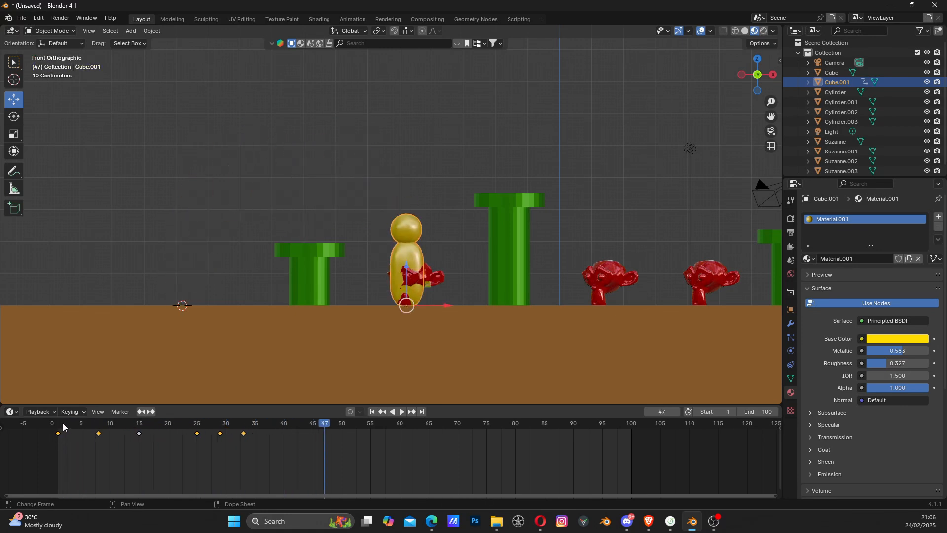
click(63, 424)
key(space)
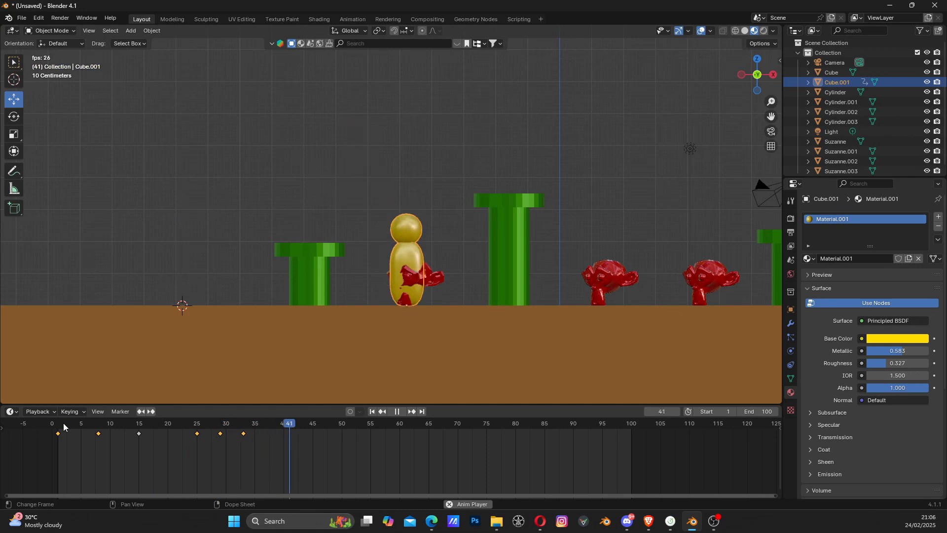
key(space)
drag(310, 422, 176, 441)
key(space)
key(space)
key(space)
key(space)
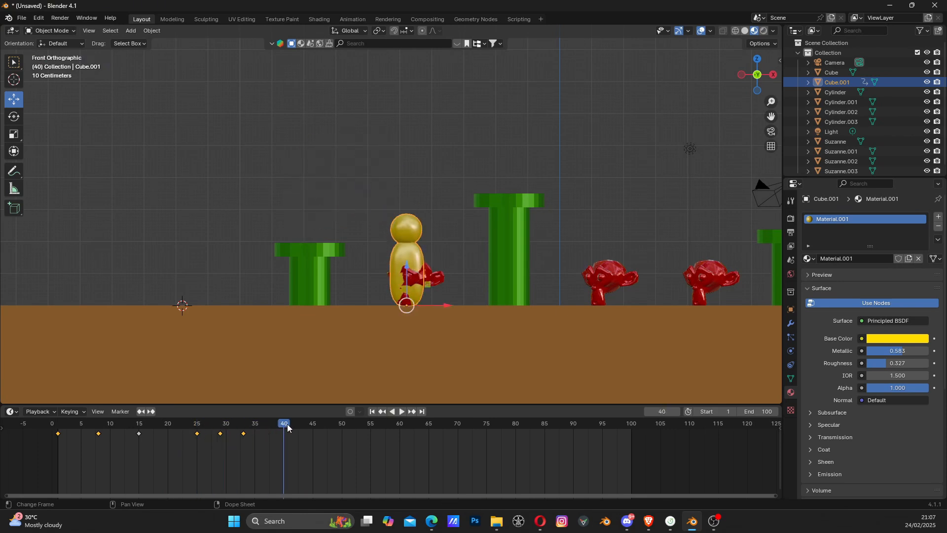
drag(287, 424, 191, 430)
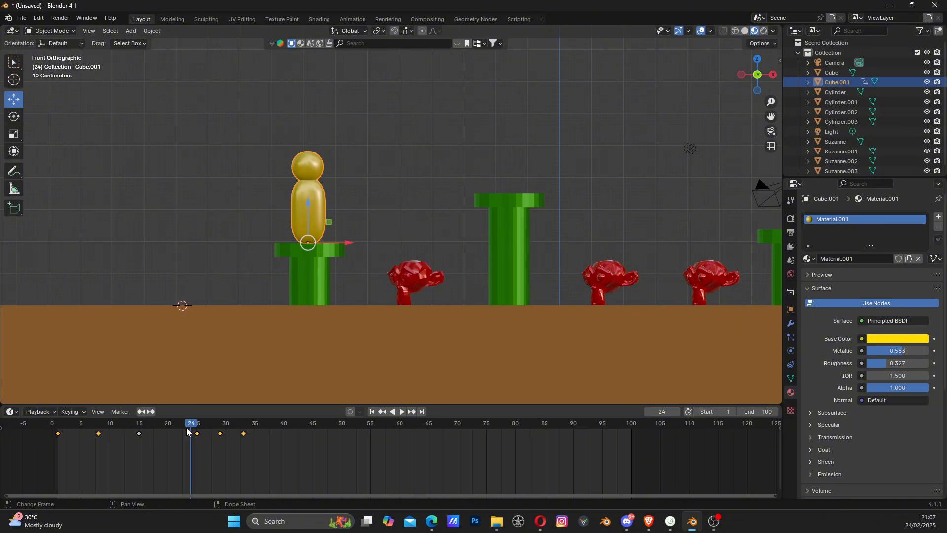
drag(187, 432, 98, 431)
key(space)
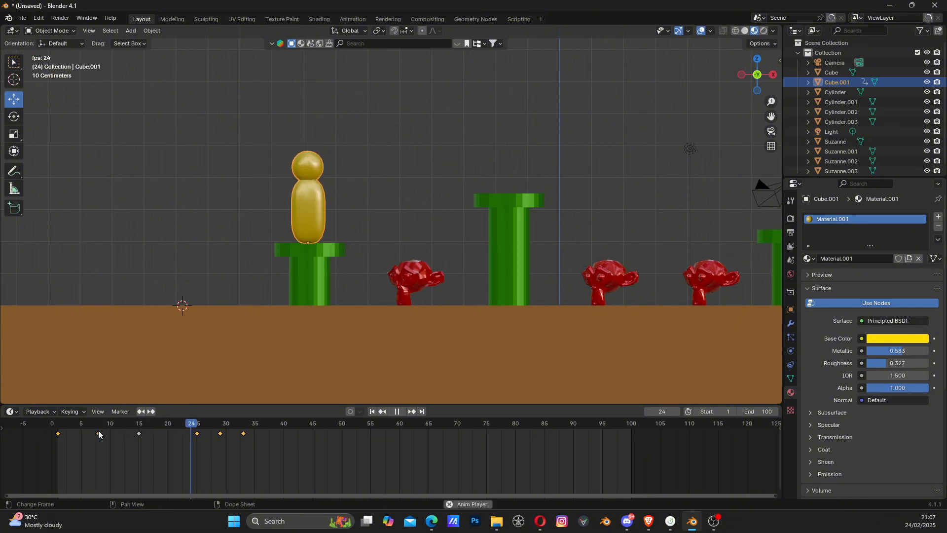
key(space)
click(64, 425)
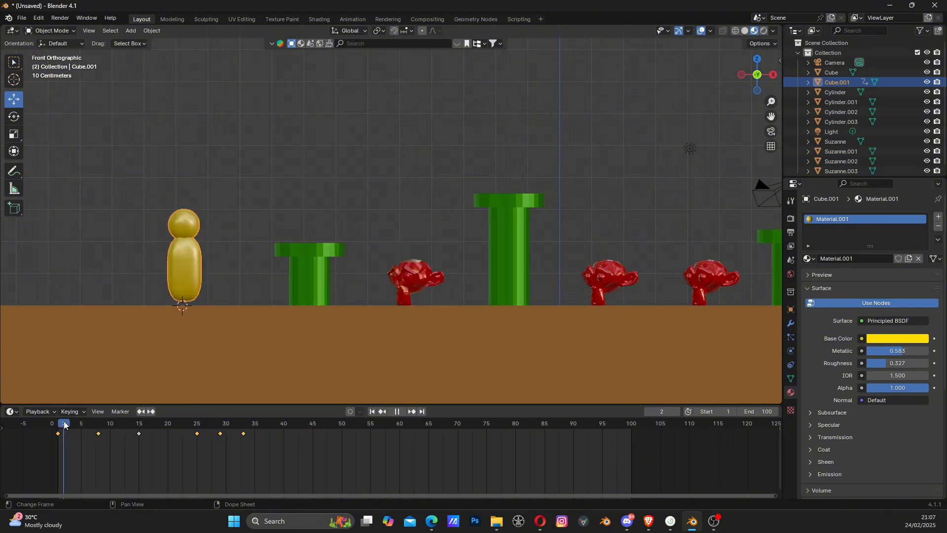
key(space)
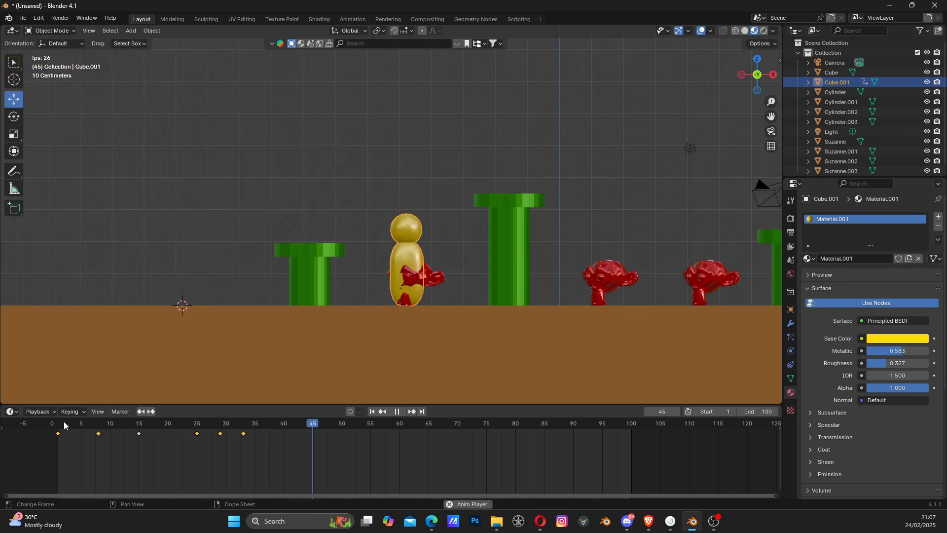
key(space)
Insert a Location keyframe at frame 45 to hold the character on the ground at the first red enemy.
drag(299, 425, 316, 425)
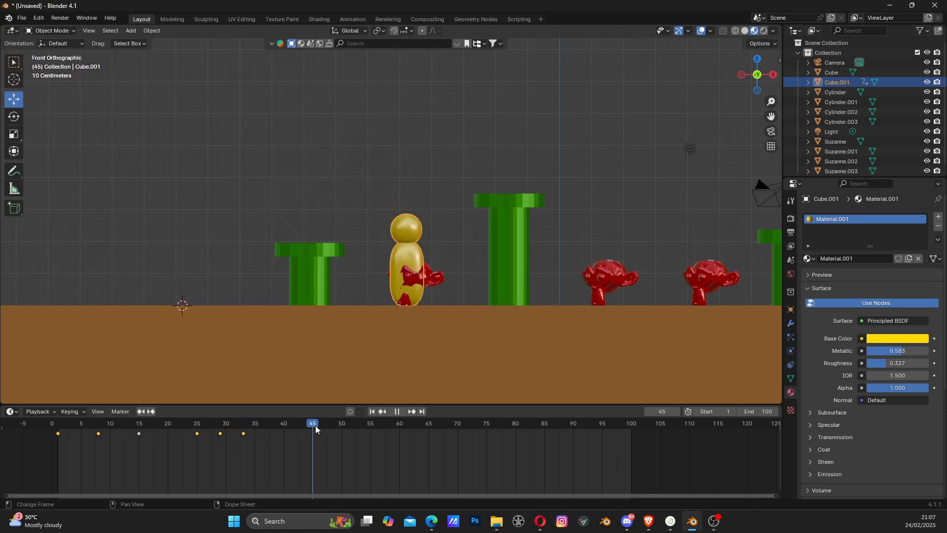
key(k)
click(430, 274)
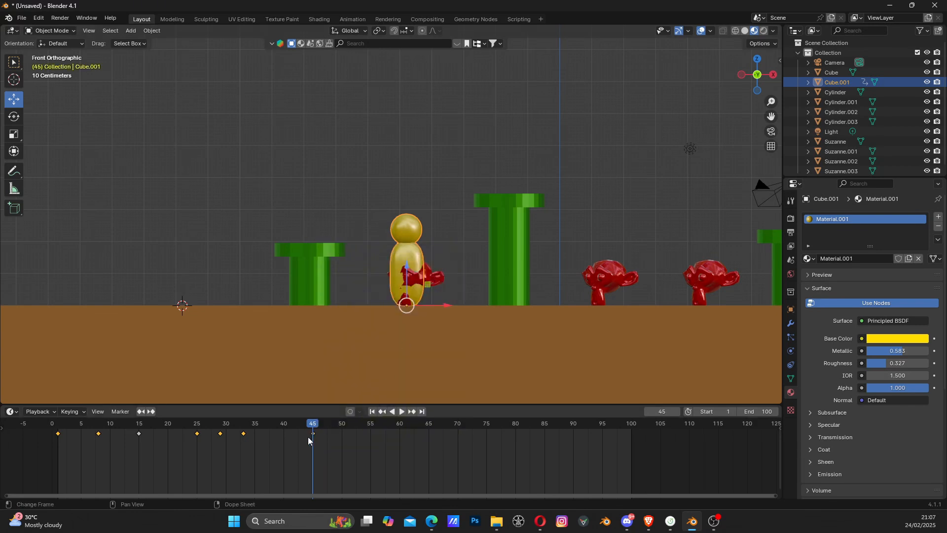
At frame 54, move the character onto the top of the tall pipe and insert a Location keyframe.
key(space)
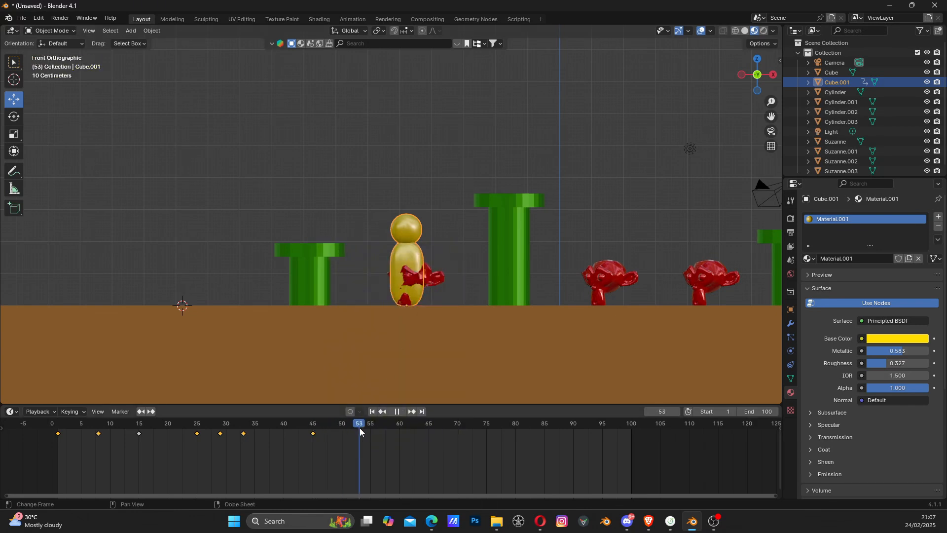
key(space)
drag(427, 284, 527, 167)
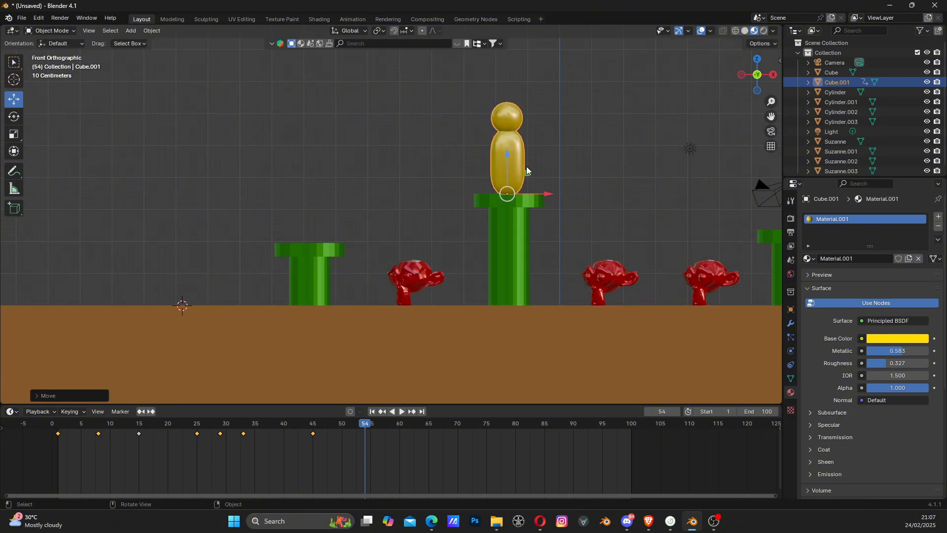
key(i)
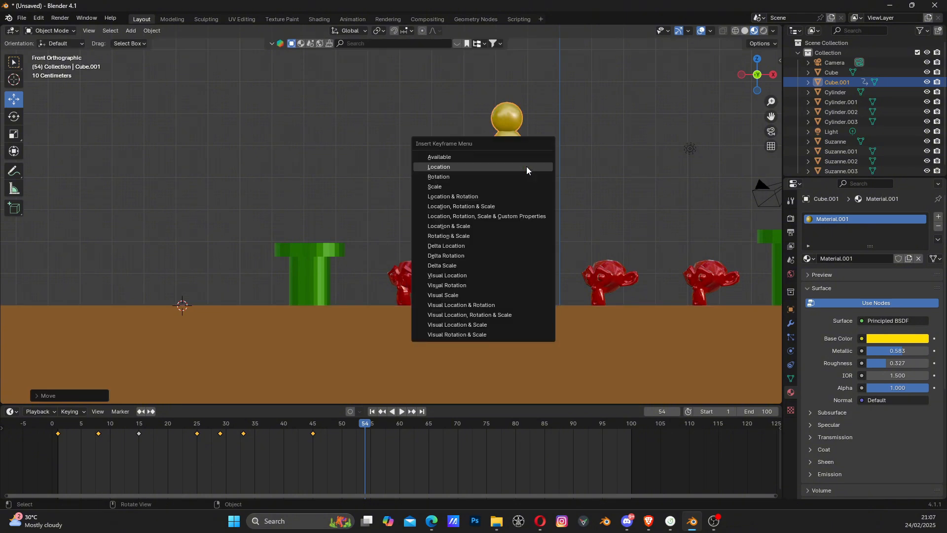
click(525, 166)
Preview the move onto the tall pipe, then at frame 50 raise the character vertically above that pipe and insert a Location keyframe.
drag(286, 422, 192, 439)
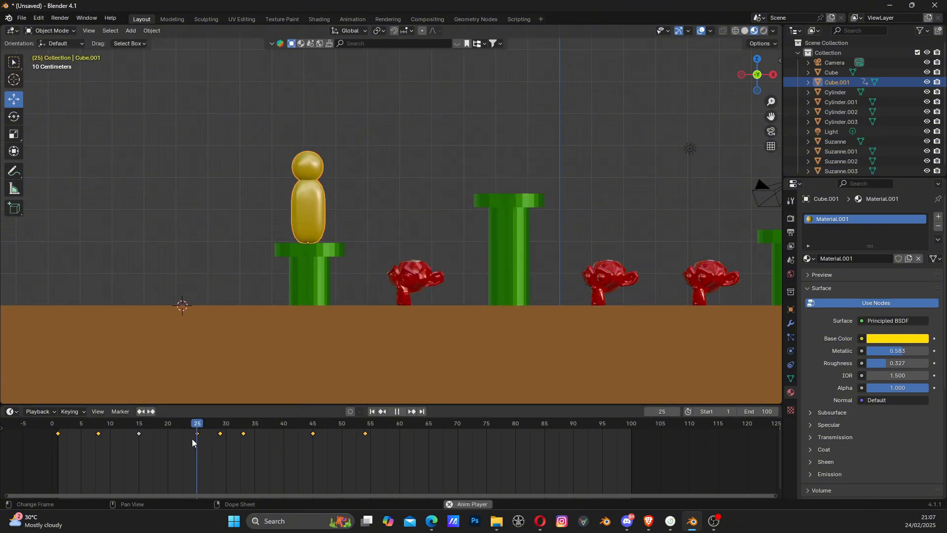
key(space)
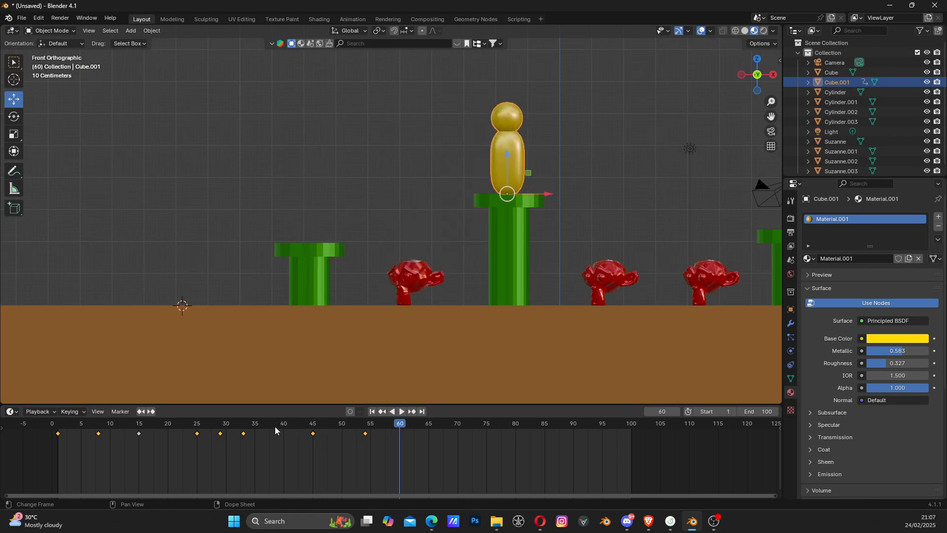
drag(311, 425, 340, 427)
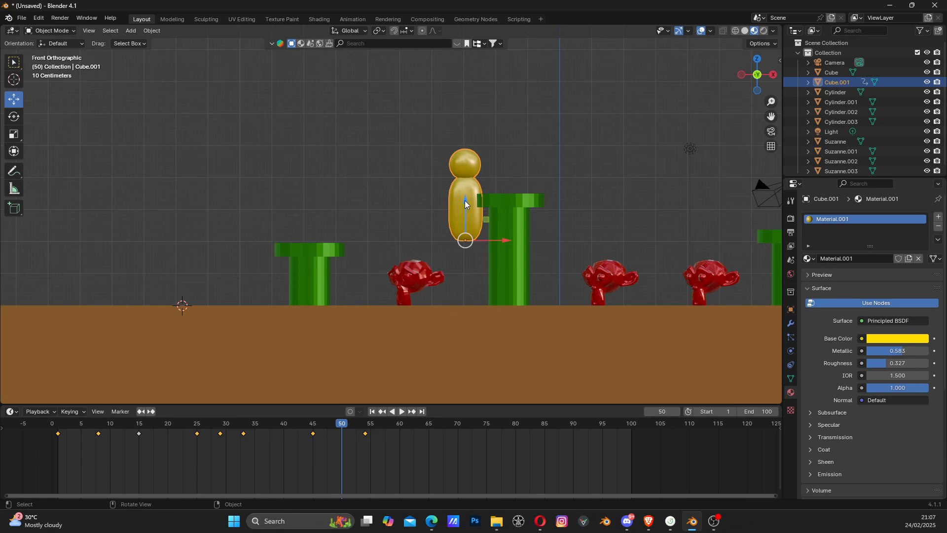
drag(465, 204, 460, 118)
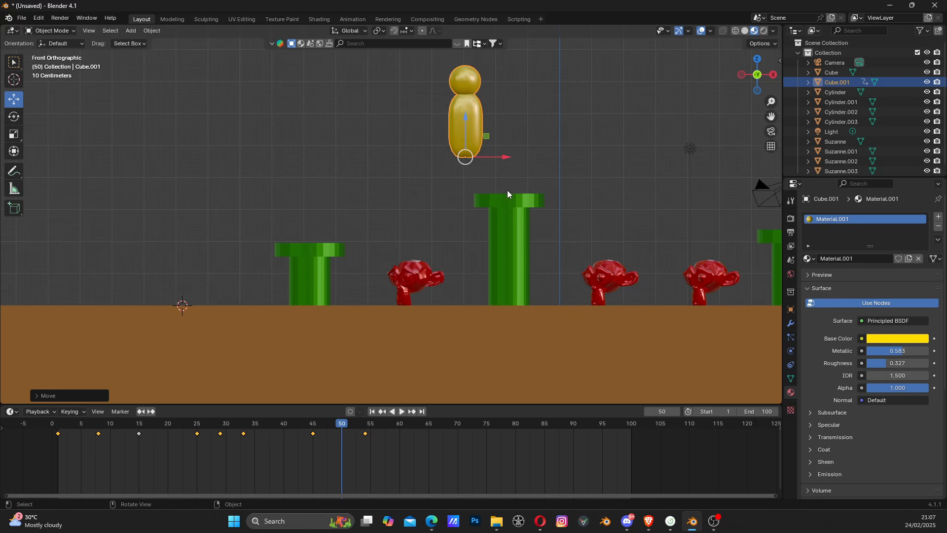
key(i)
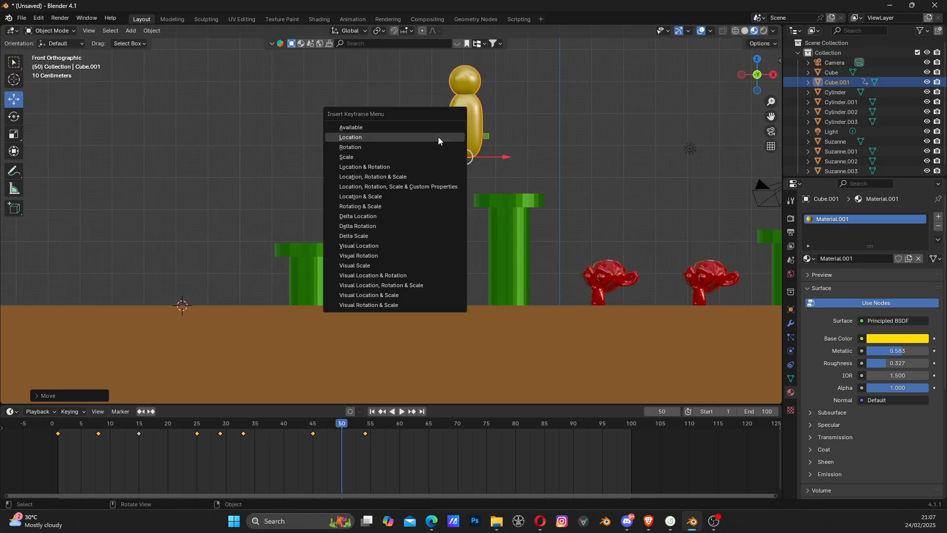
click(404, 281)
Play the animation from its start and from frame 40 to check the jump onto the tall pipe.
click(232, 426)
key(space)
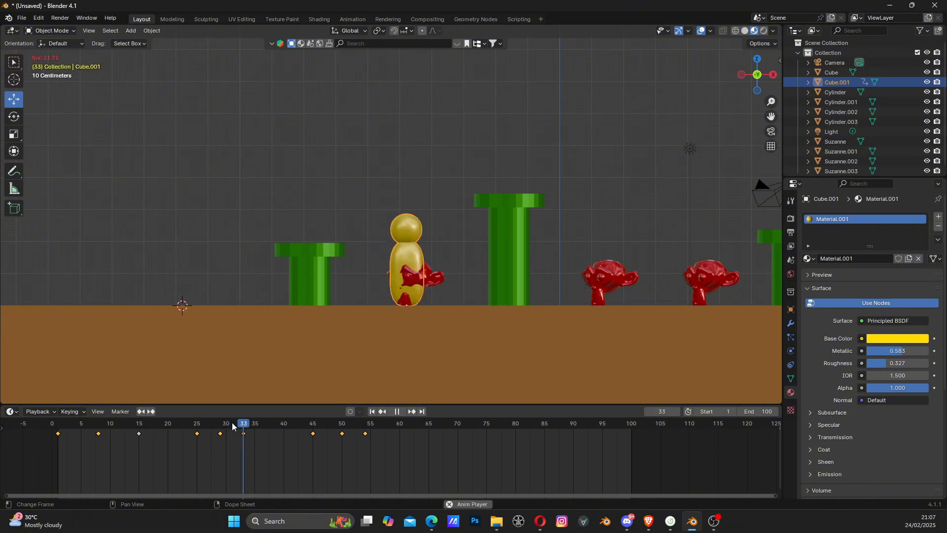
key(space)
drag(182, 423, 47, 430)
key(space)
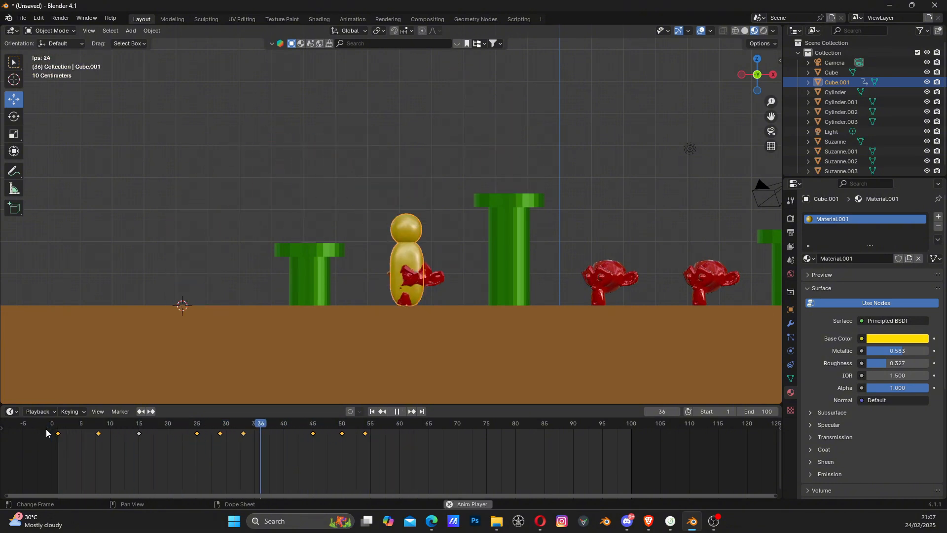
key(space)
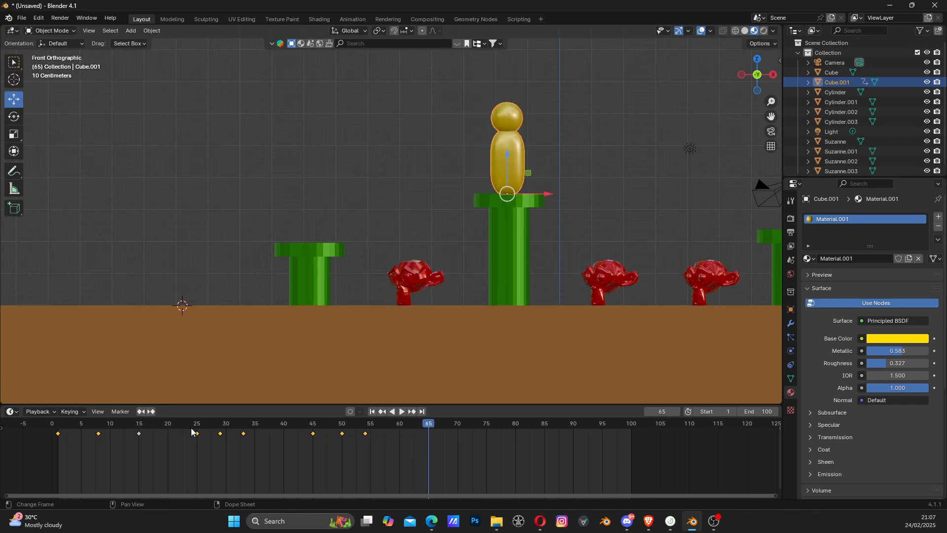
click(294, 419)
key(space)
key(space)
drag(314, 424, 283, 428)
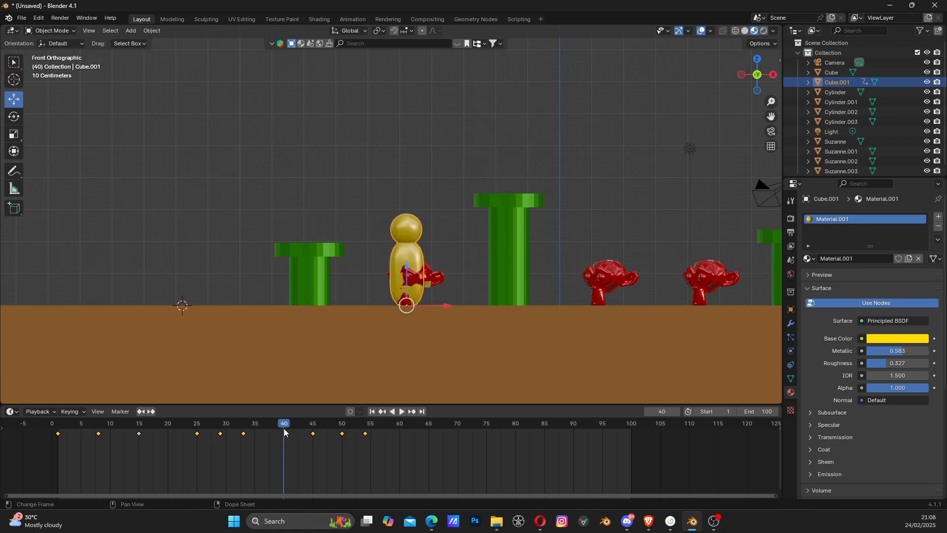
key(space)
key(space)
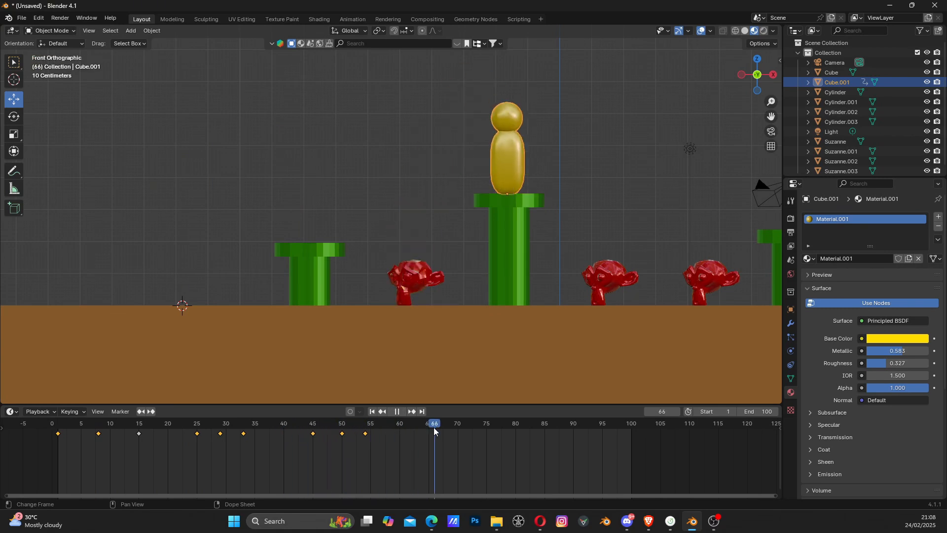
Insert a Location keyframe at frame 65 to hold the character on top of the tall pipe, and play the hold.
drag(433, 427, 429, 425)
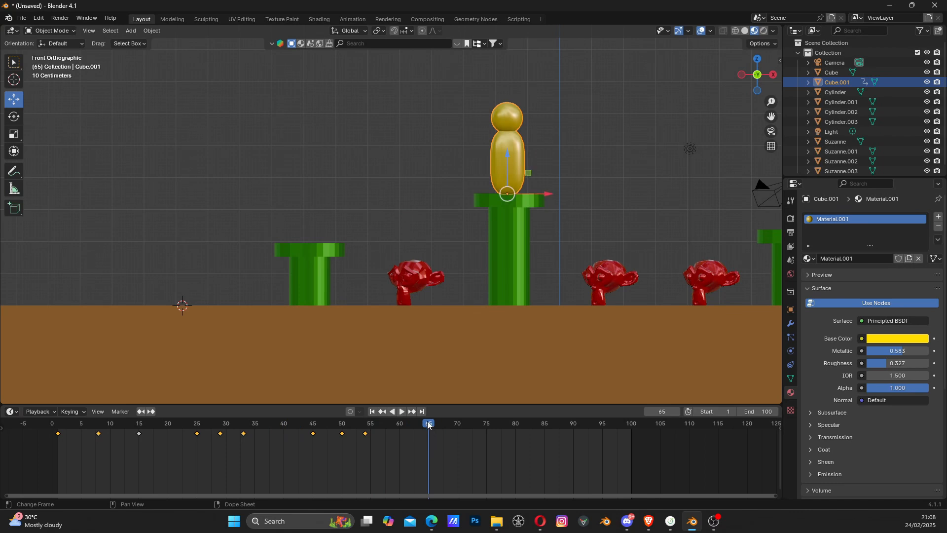
key(k)
click(508, 193)
key(space)
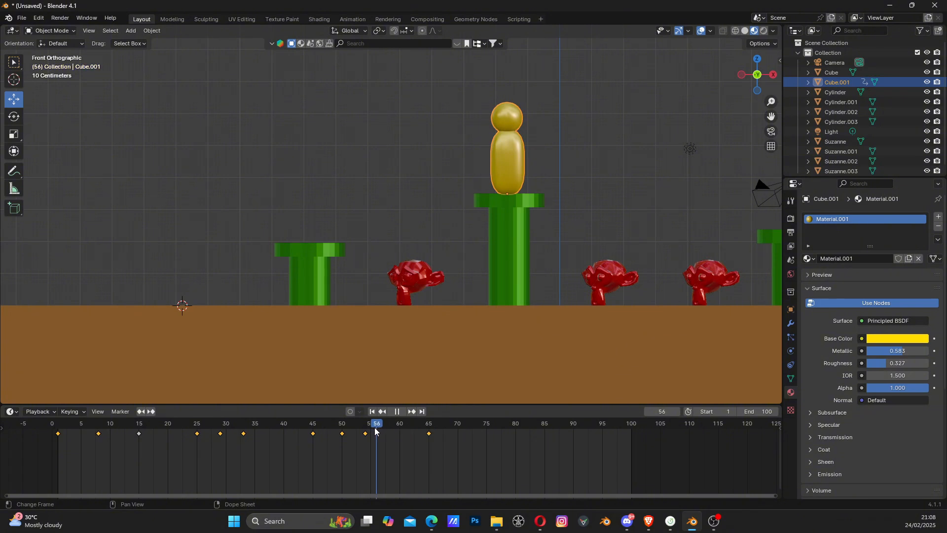
At frame 74, move the character down to the ground at the second red enemy and insert a Location keyframe.
drag(429, 429, 481, 425)
key(space)
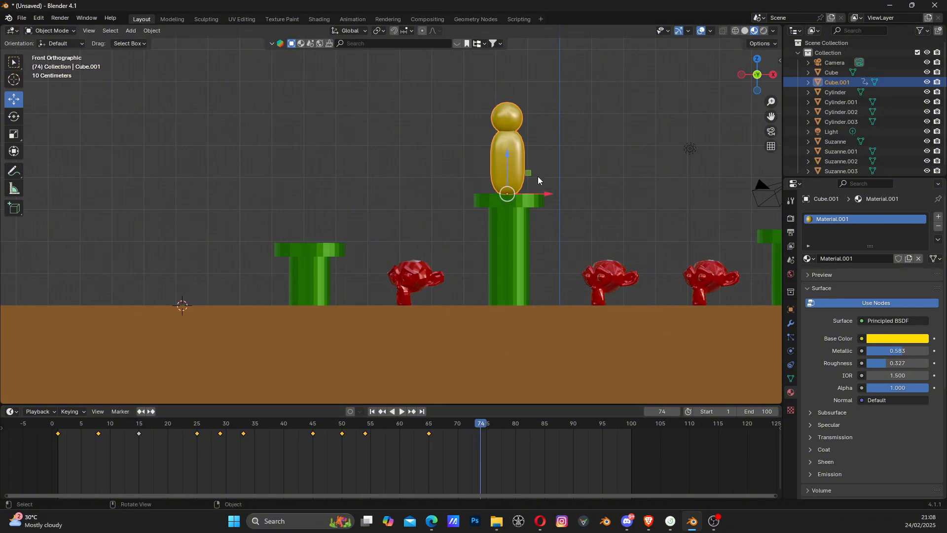
drag(529, 173, 625, 283)
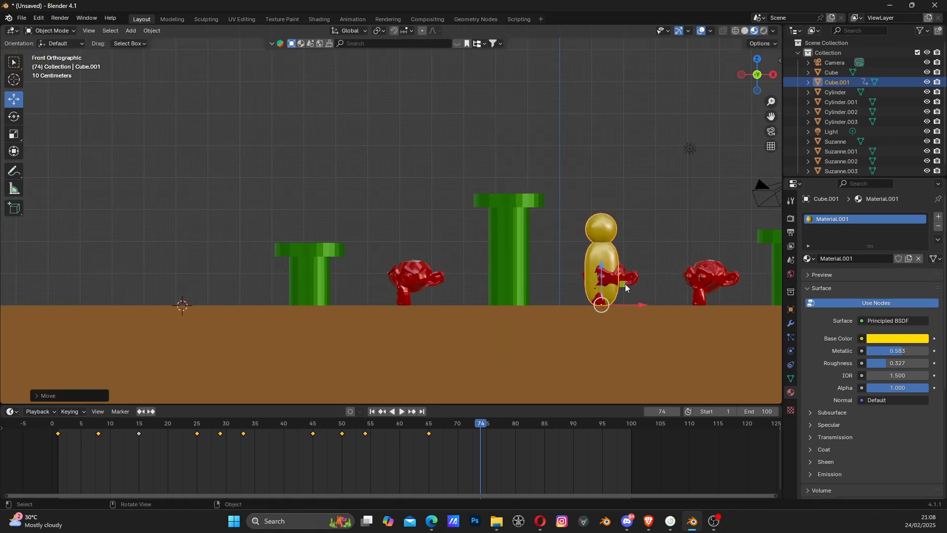
key(k)
click(625, 284)
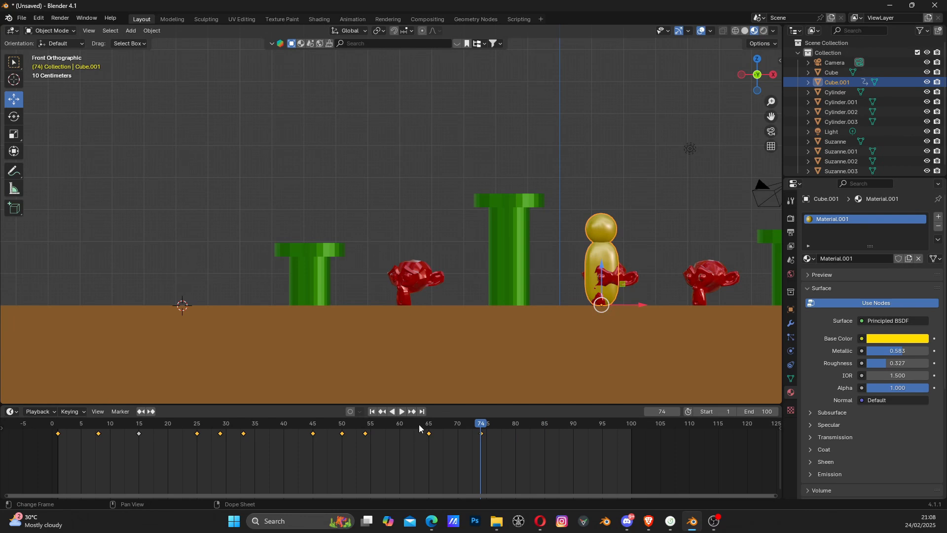
At frame 70, raise the character vertically between the tall pipe and the second enemy and insert a Location keyframe.
drag(420, 428, 457, 425)
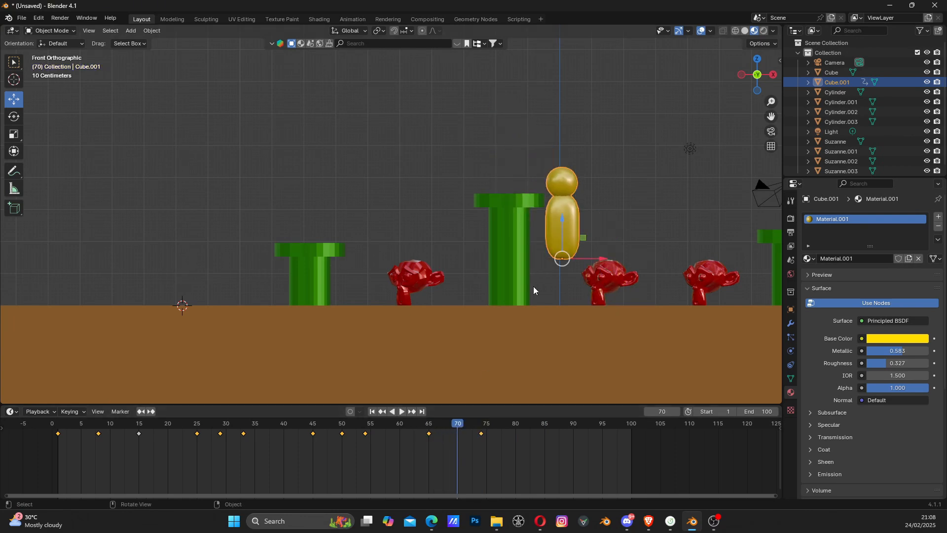
drag(564, 220, 551, 119)
key(i)
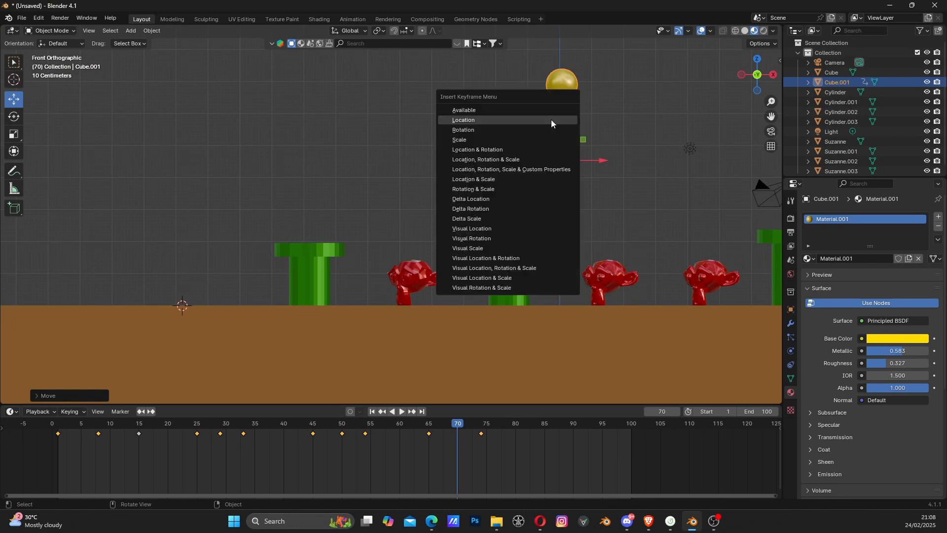
click(552, 119)
Play the animation from several earlier frames, including 45 and 65, to check the jump down onto the second red enemy.
click(366, 425)
key(space)
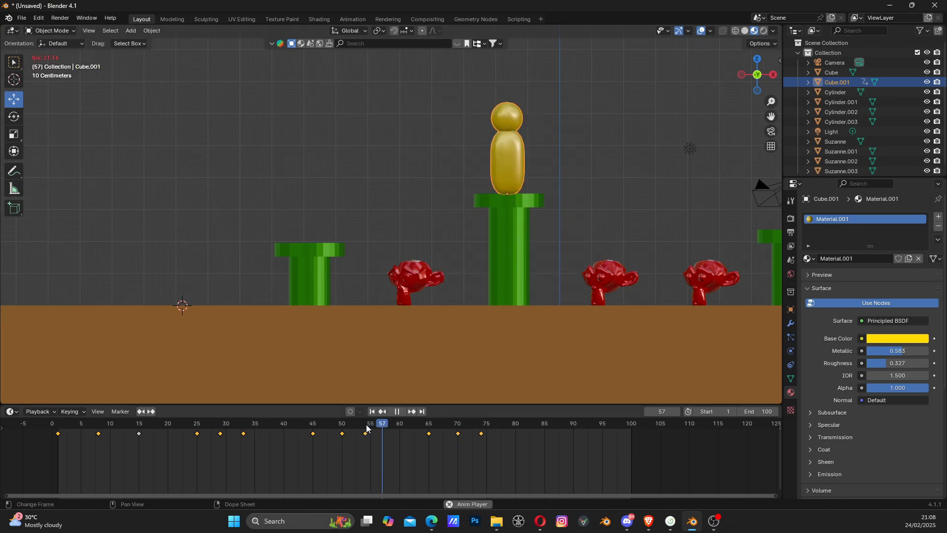
key(space)
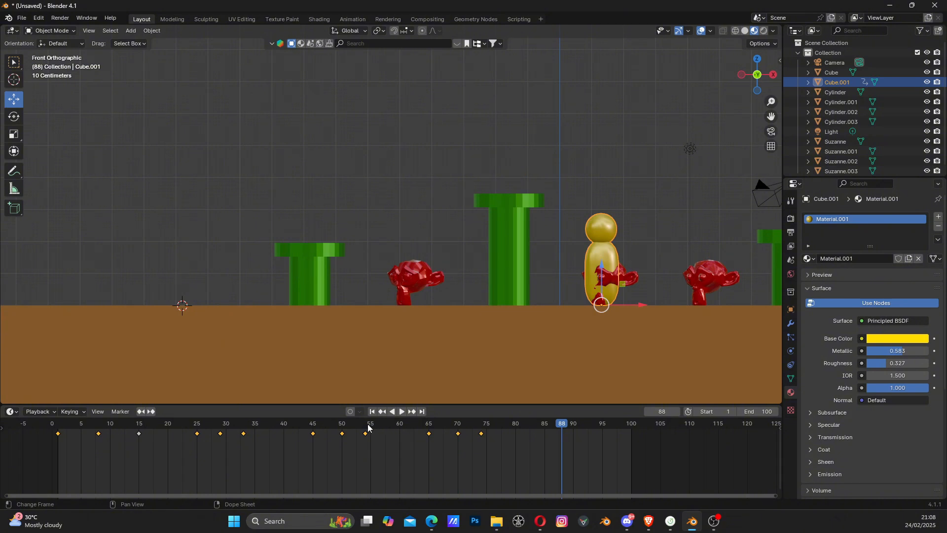
click(276, 424)
key(space)
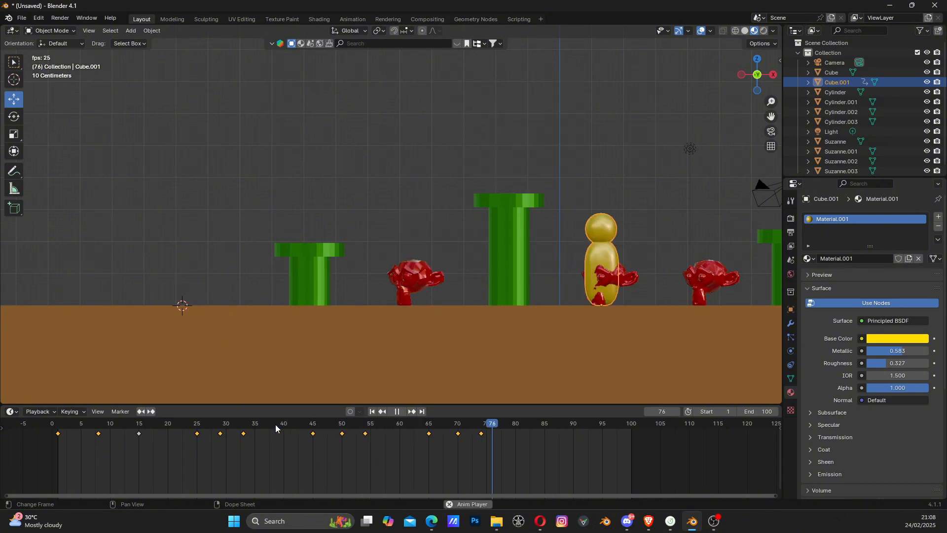
key(space)
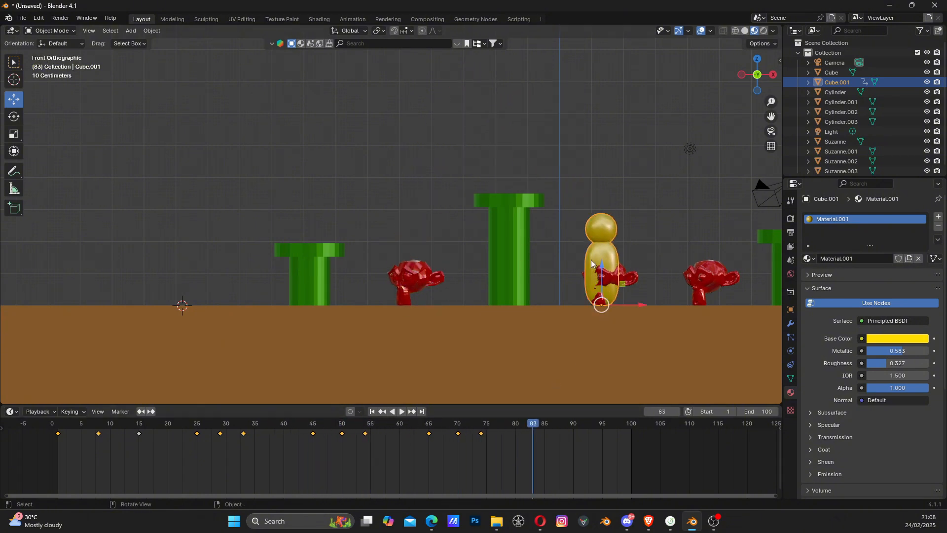
drag(429, 429, 315, 434)
key(space)
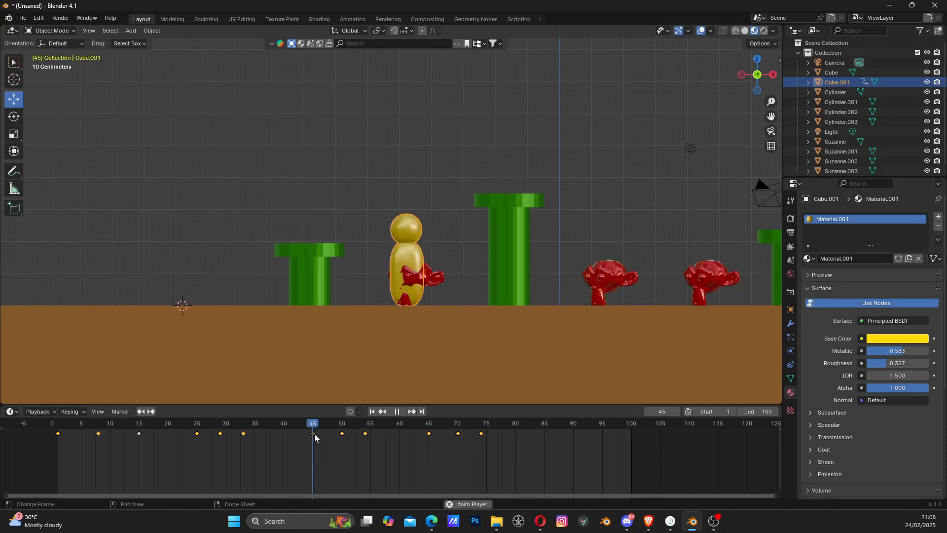
key(space)
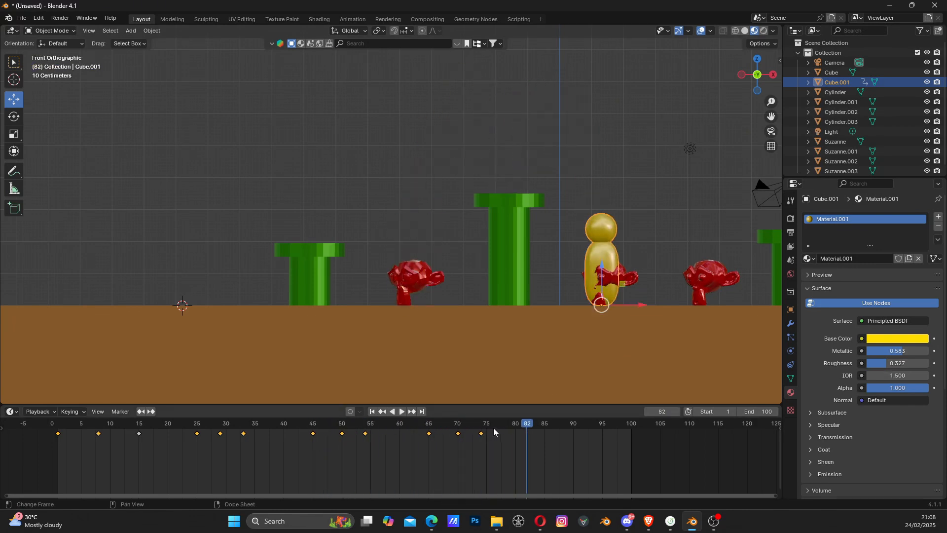
click(482, 424)
drag(483, 424, 428, 427)
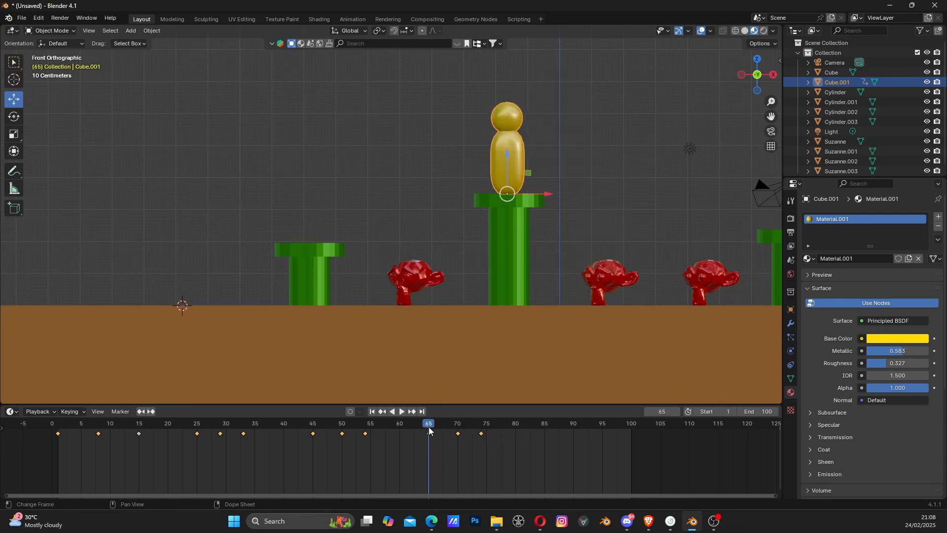
key(space)
key(space)
At frame 84, move the character horizontally to the third red enemy and insert a Location keyframe.
drag(496, 425, 538, 427)
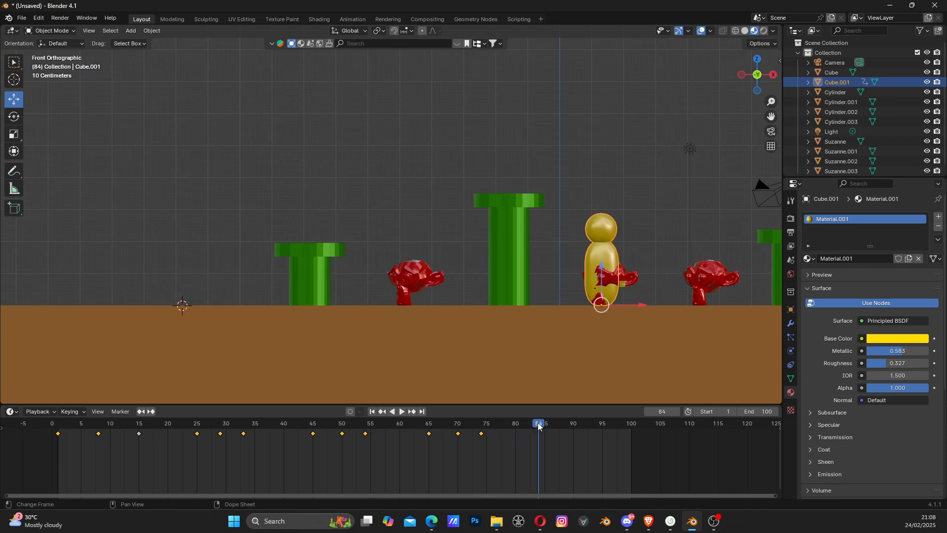
drag(642, 303, 743, 310)
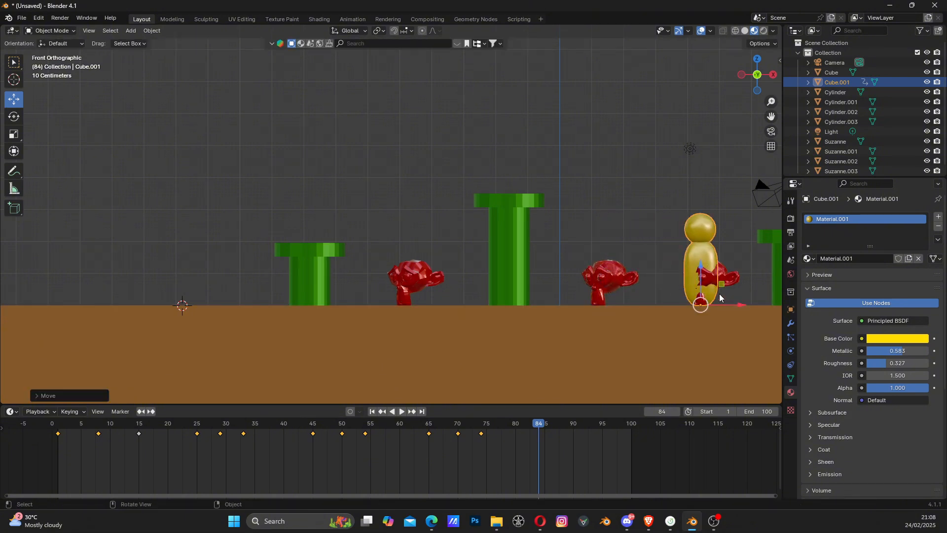
key(k)
click(719, 296)
At frame 79, raise the character between the second and third red enemies and insert a Location keyframe.
click(501, 423)
key(space)
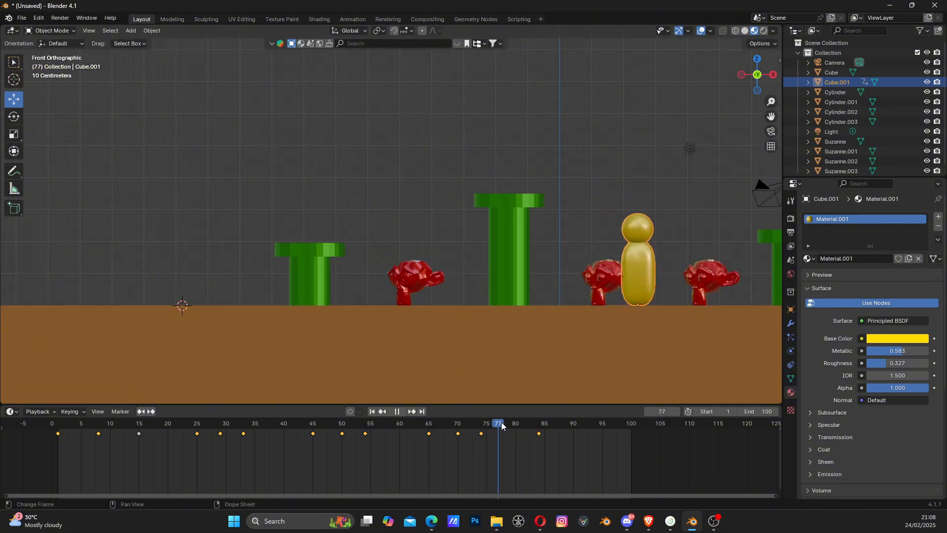
key(space)
drag(667, 263, 656, 193)
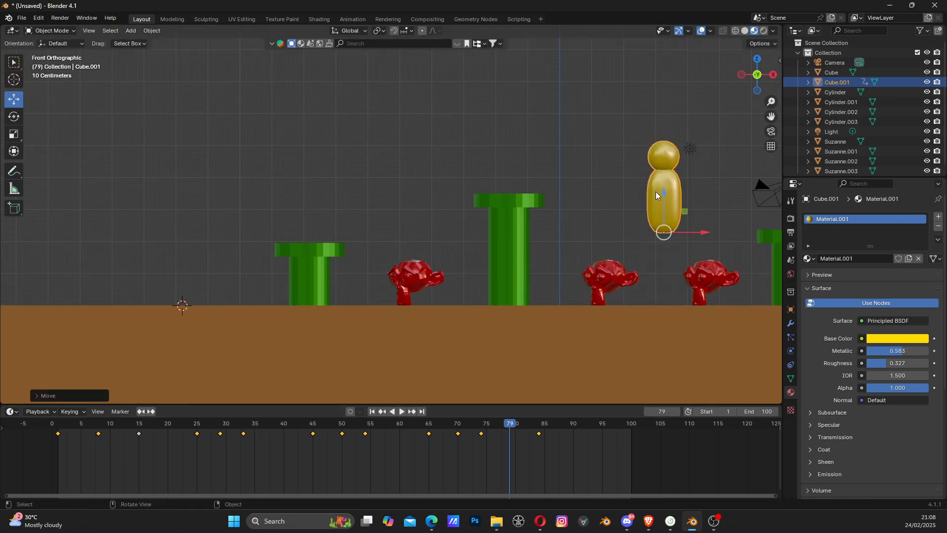
key(i)
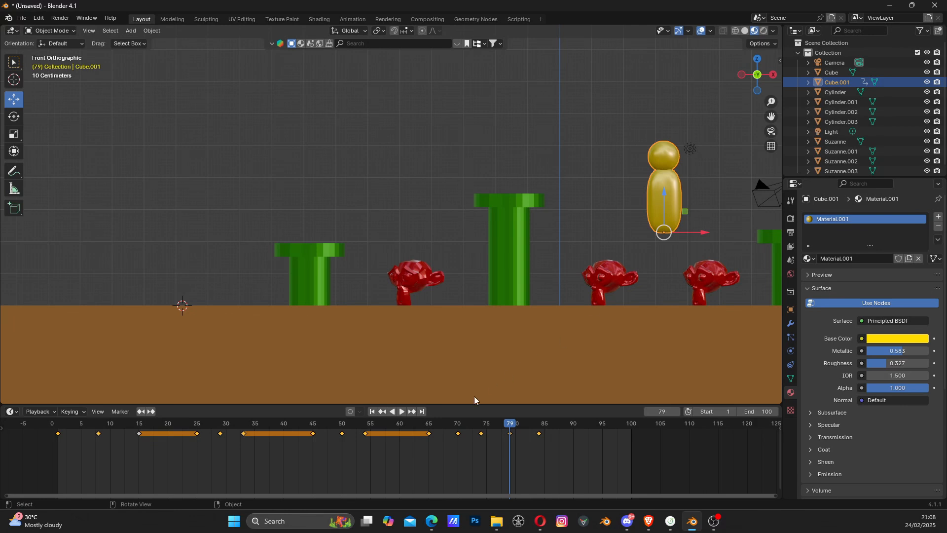
Play the animation from about frame 30 to check the jumps up to the third red enemy.
drag(454, 427, 229, 431)
key(space)
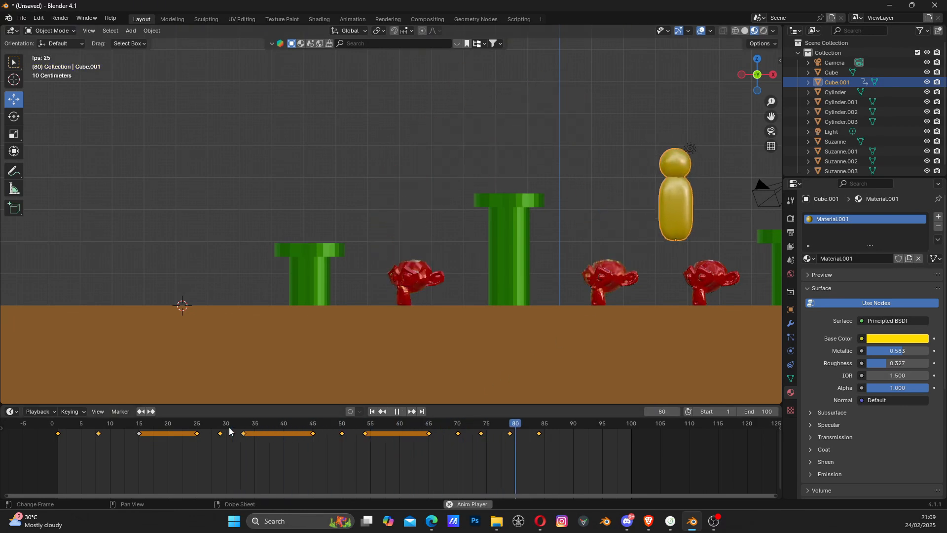
key(space)
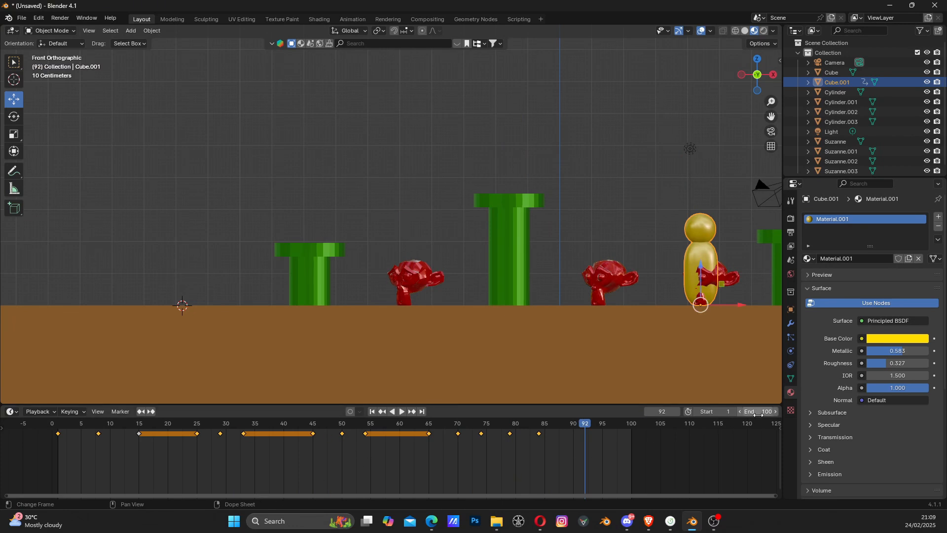
Extend the animation's end frame to 164 and bring the added frames into the timeline view.
drag(581, 424, 609, 428)
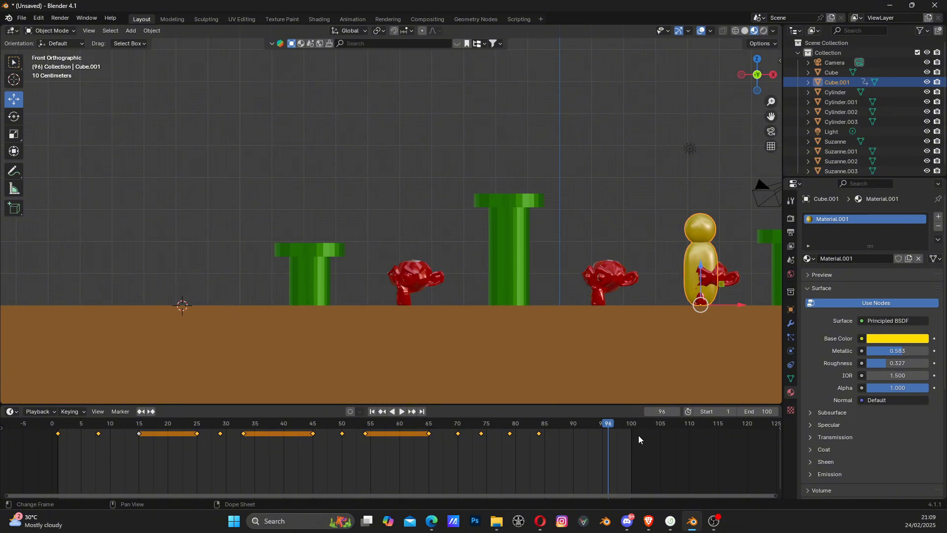
drag(759, 411, 783, 412)
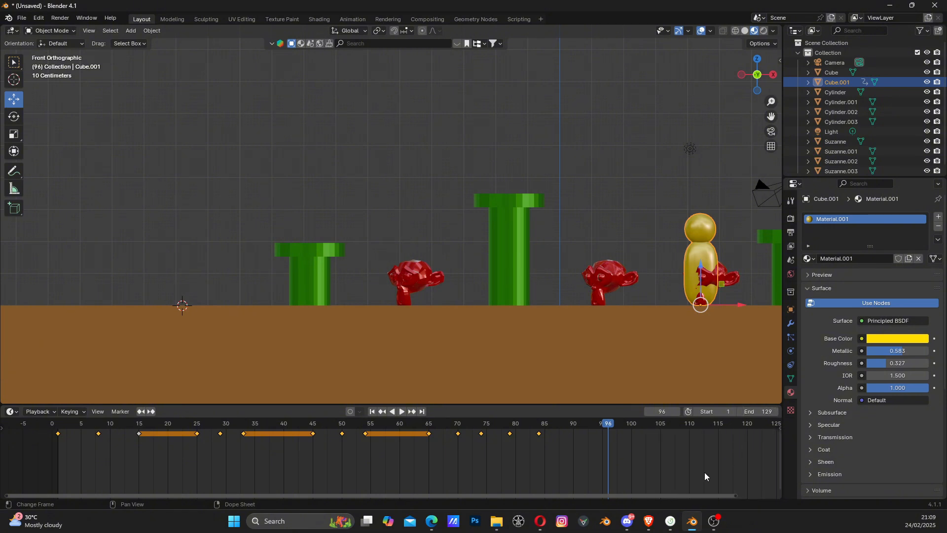
drag(642, 495, 724, 496)
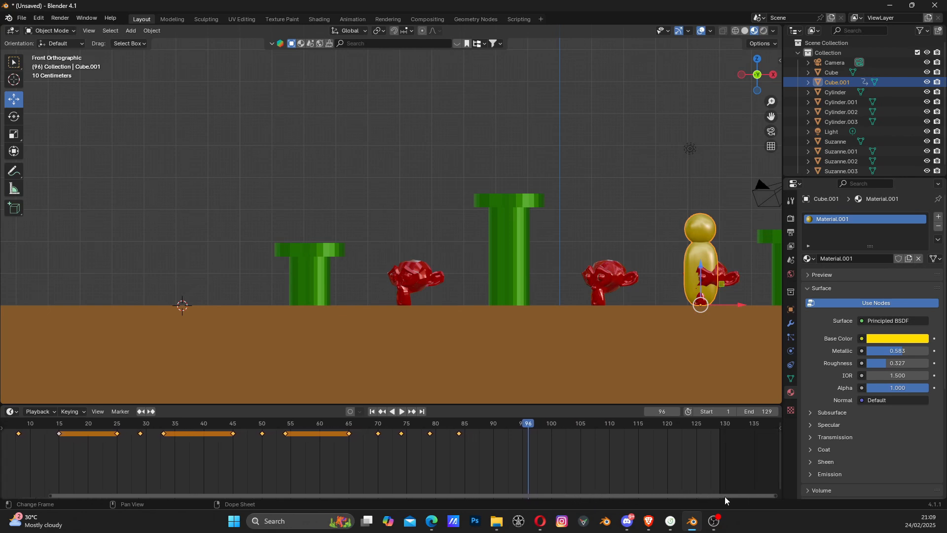
drag(761, 412, 779, 411)
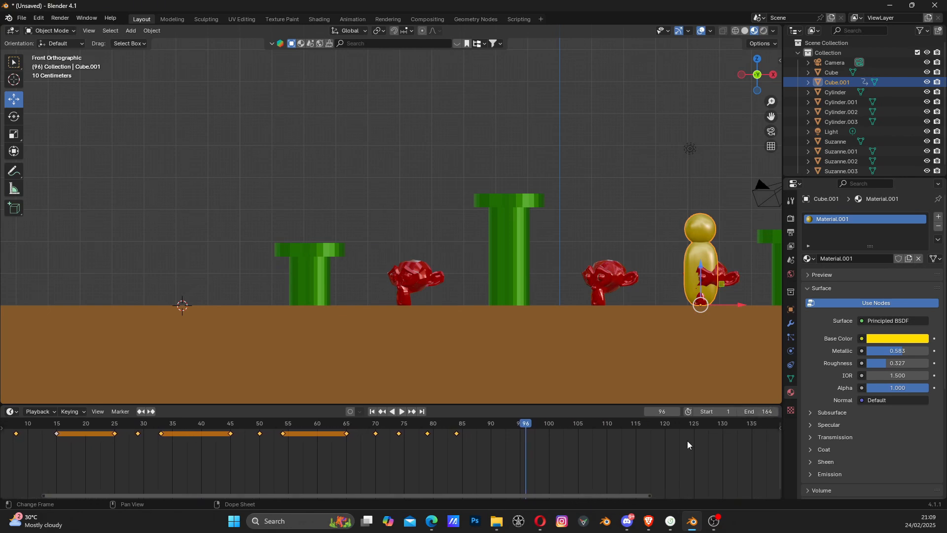
drag(560, 495, 691, 492)
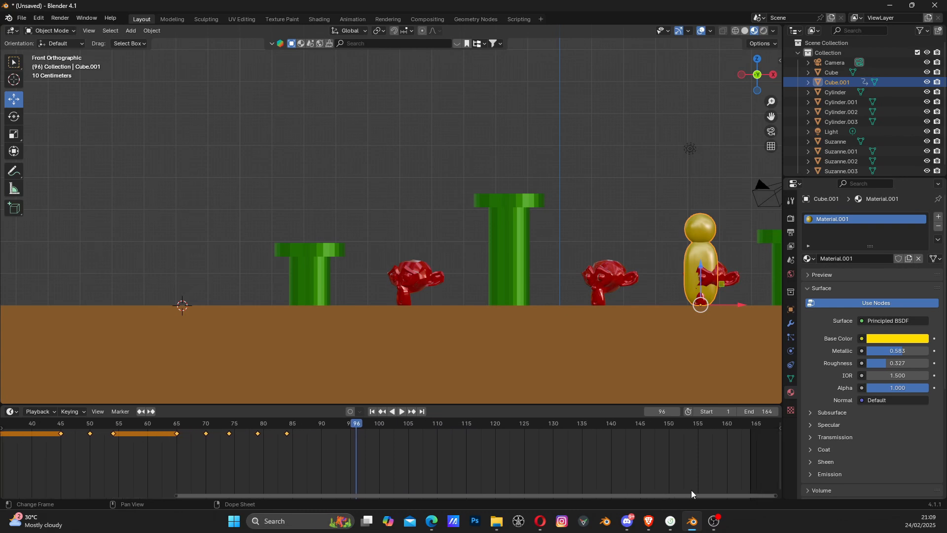
Play the animation twice from frame 63 to check the jumps from the tall pipe across both red enemies.
click(165, 424)
key(space)
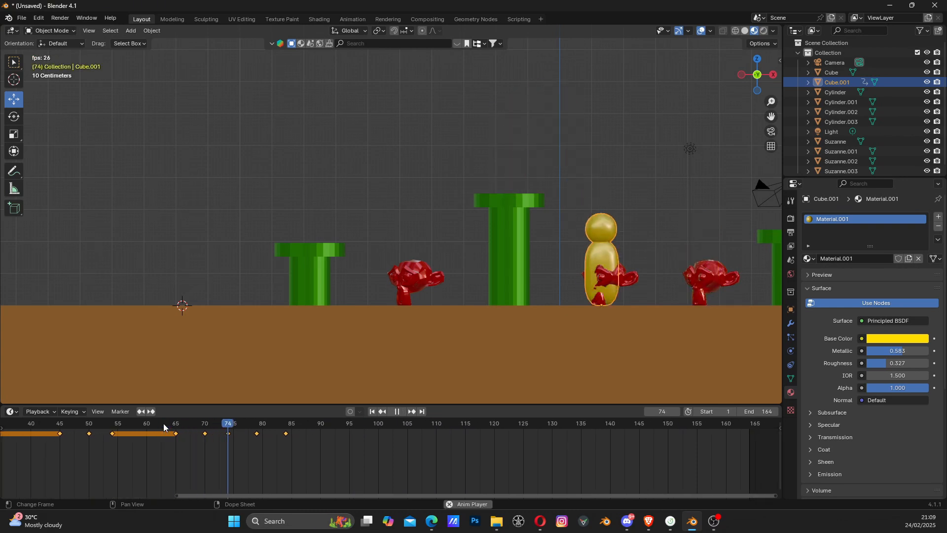
key(space)
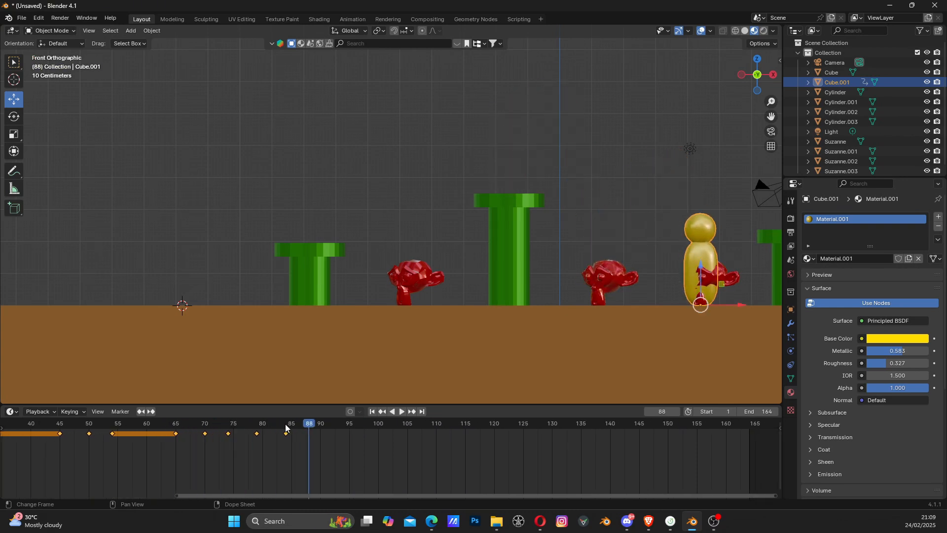
drag(285, 424, 164, 424)
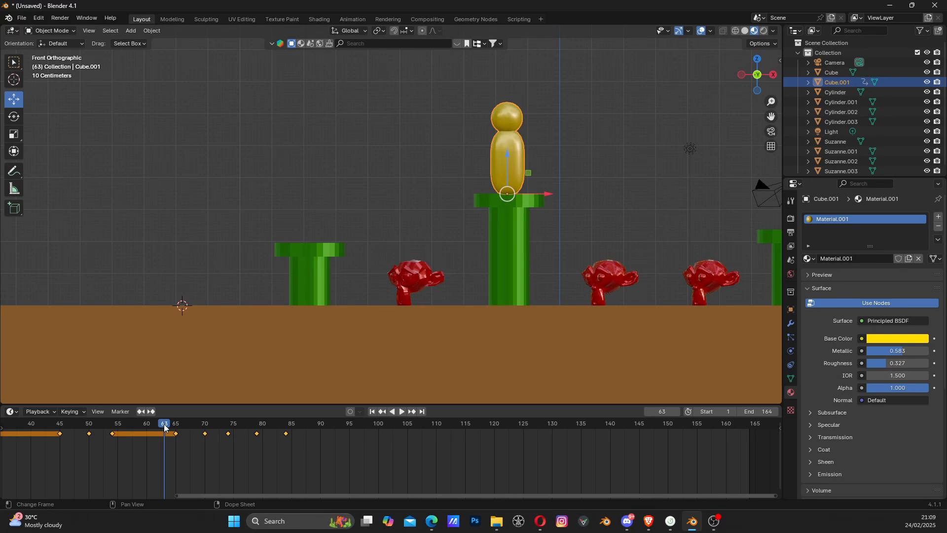
key(space)
key(space)
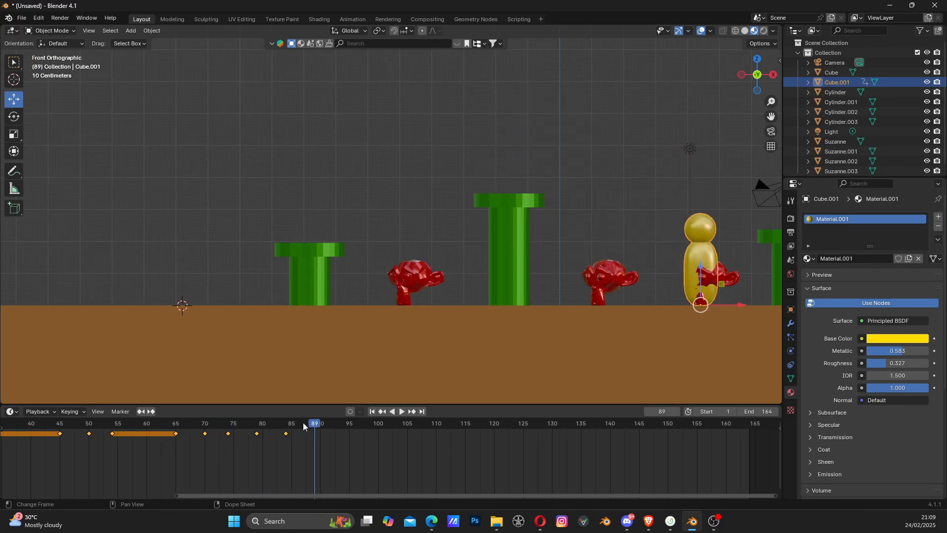
Insert a Location keyframe at frame 90 to hold the character on the ground at the third red enemy.
drag(302, 422, 322, 425)
key(k)
click(412, 289)
At frame 98, move the character onto the top of the pipe beyond the third enemy and insert a Location keyframe.
drag(318, 426, 365, 426)
key(space)
key(space)
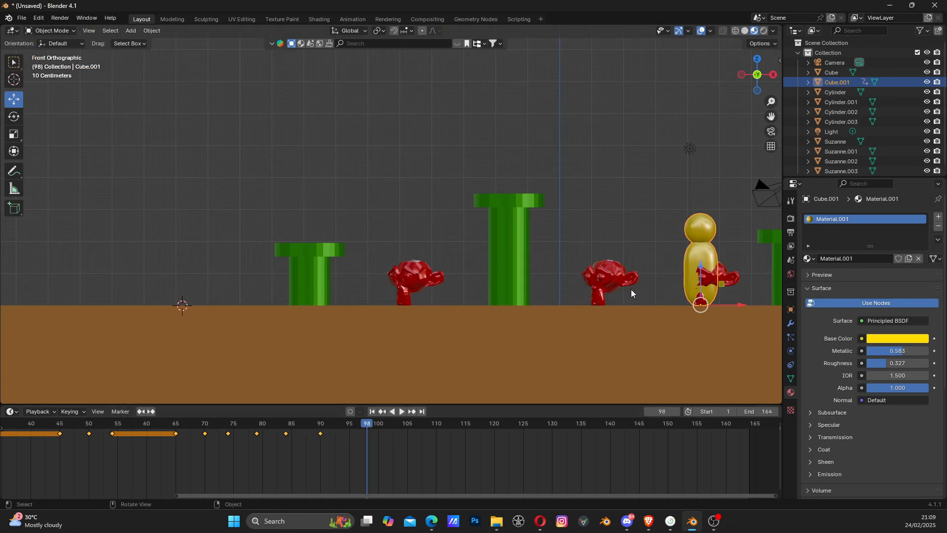
drag(772, 127, 556, 252)
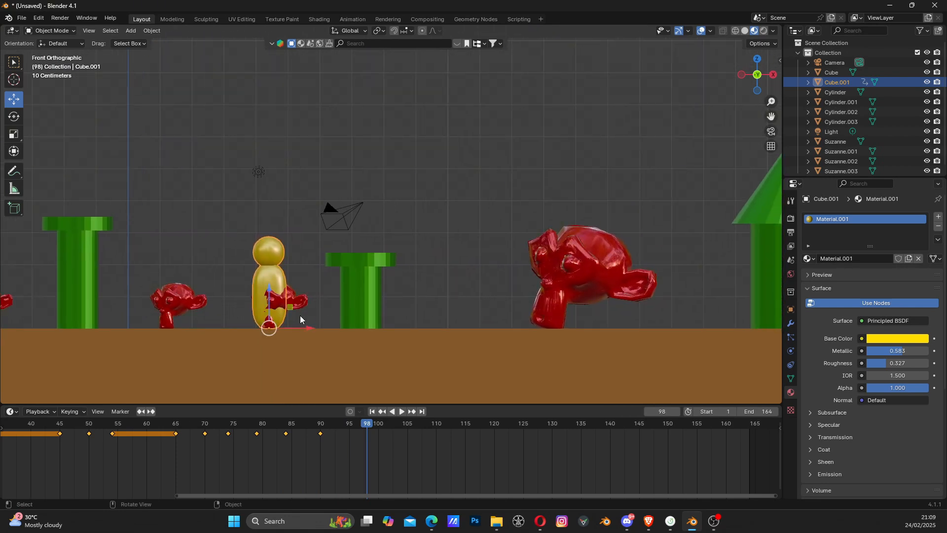
key(g)
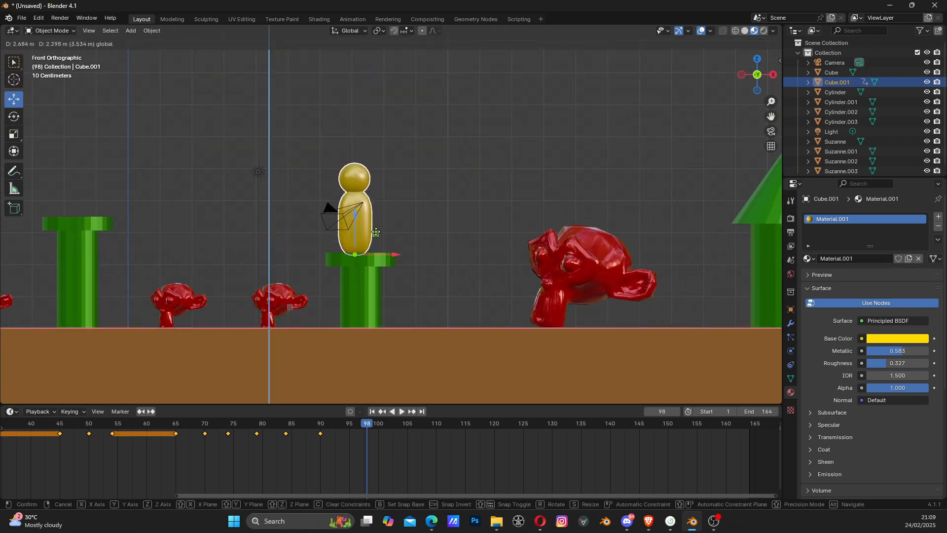
click(379, 231)
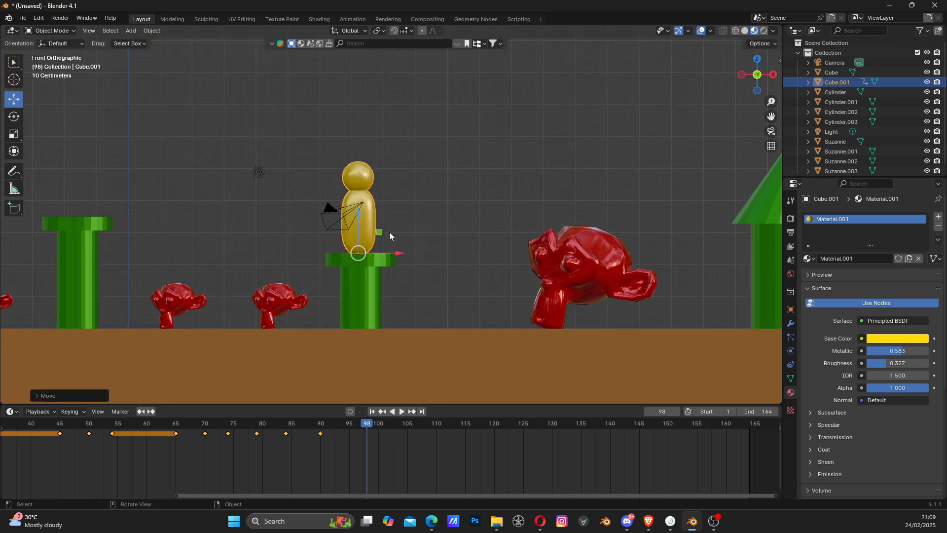
key(i)
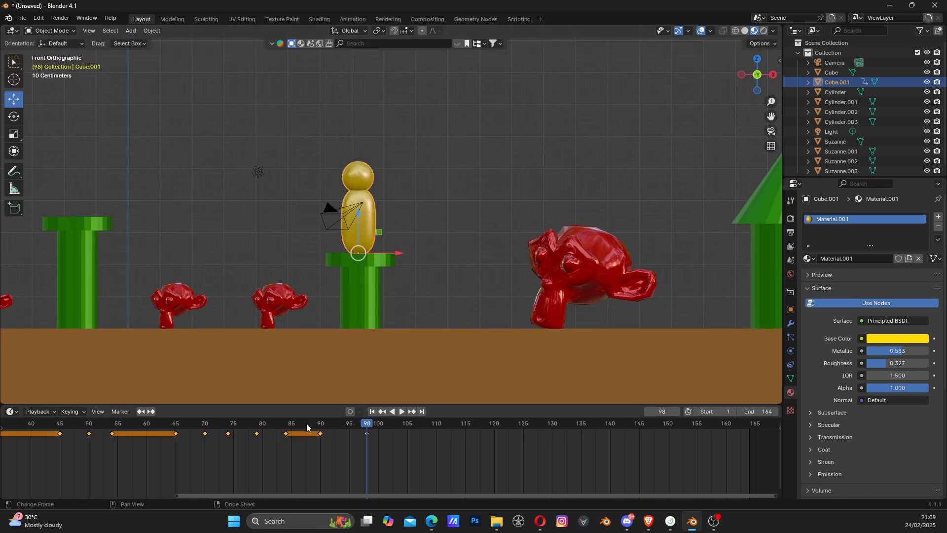
At frame 94, raise the character into mid-air just before the pipe and insert a Location keyframe.
click(200, 434)
key(space)
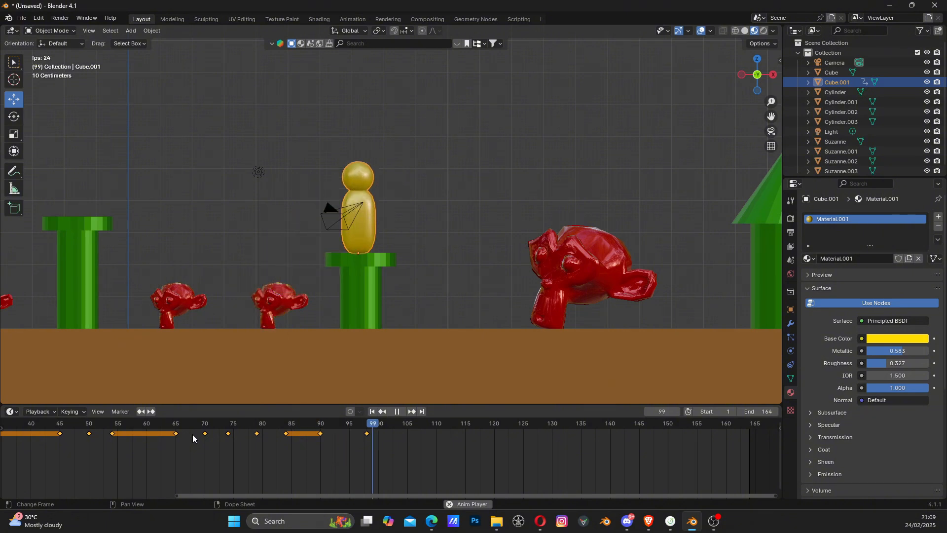
key(space)
drag(303, 423, 344, 423)
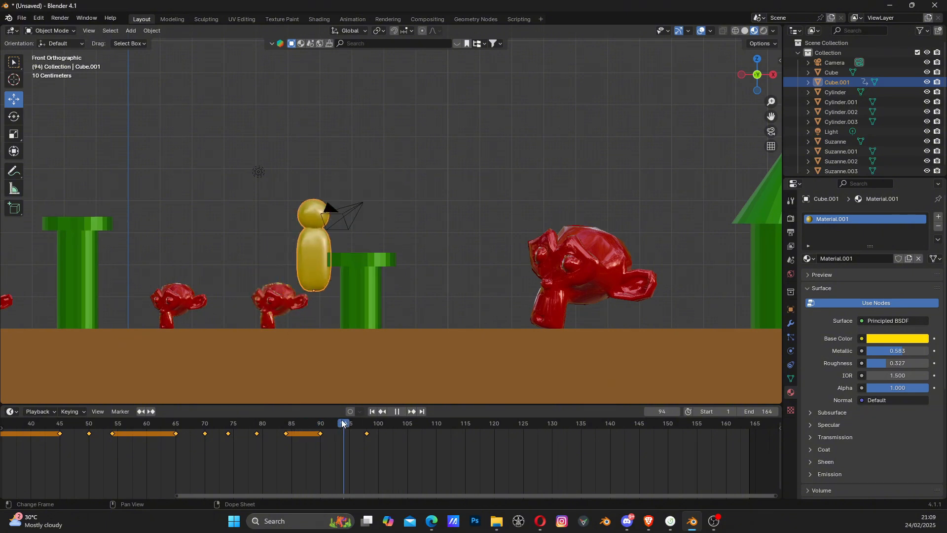
drag(314, 255, 314, 191)
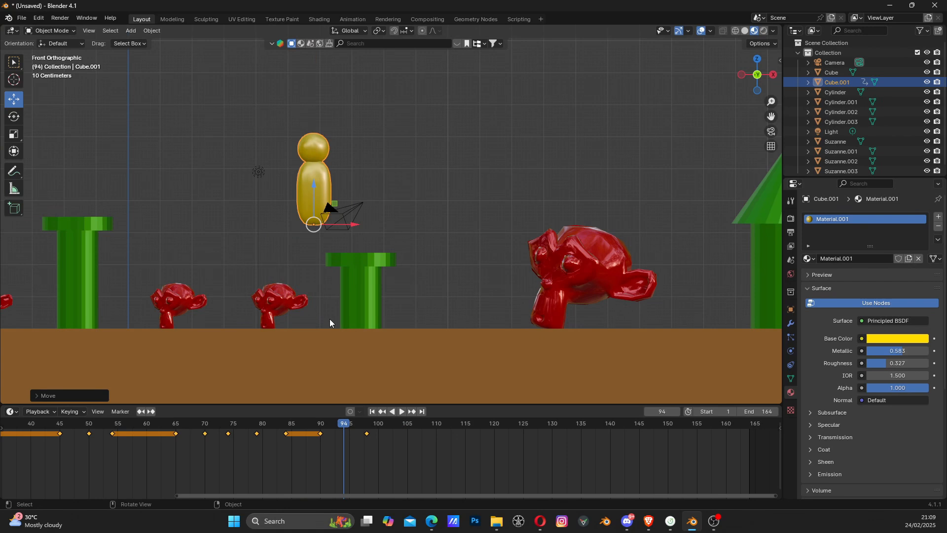
key(i)
click(331, 238)
Play the animation from frame 60 and from other earlier frames to check the jump onto the pipe past the third enemy.
drag(253, 423, 145, 423)
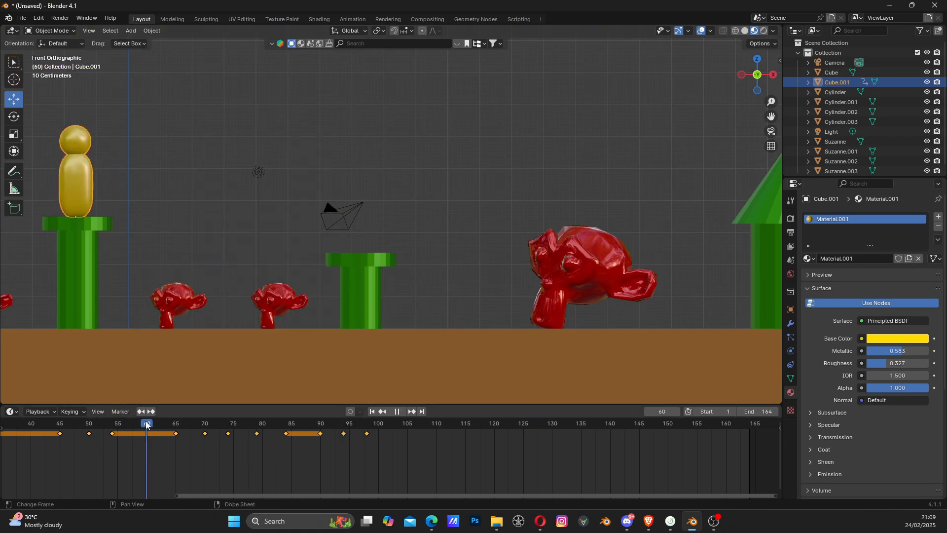
key(space)
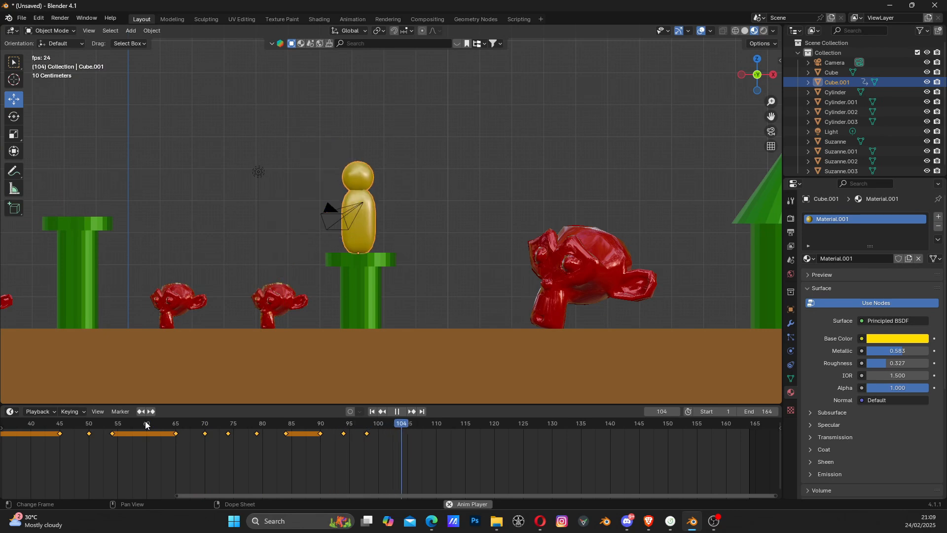
key(space)
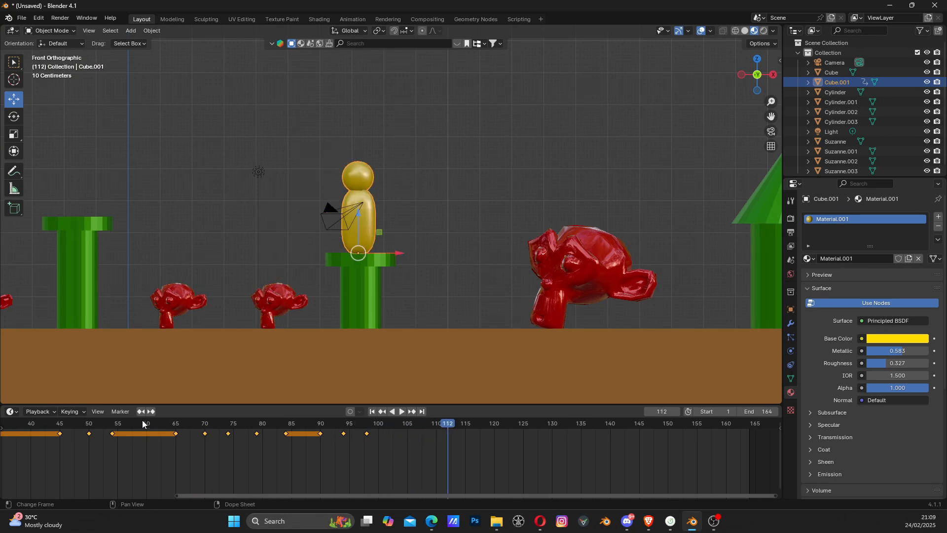
click(46, 424)
key(space)
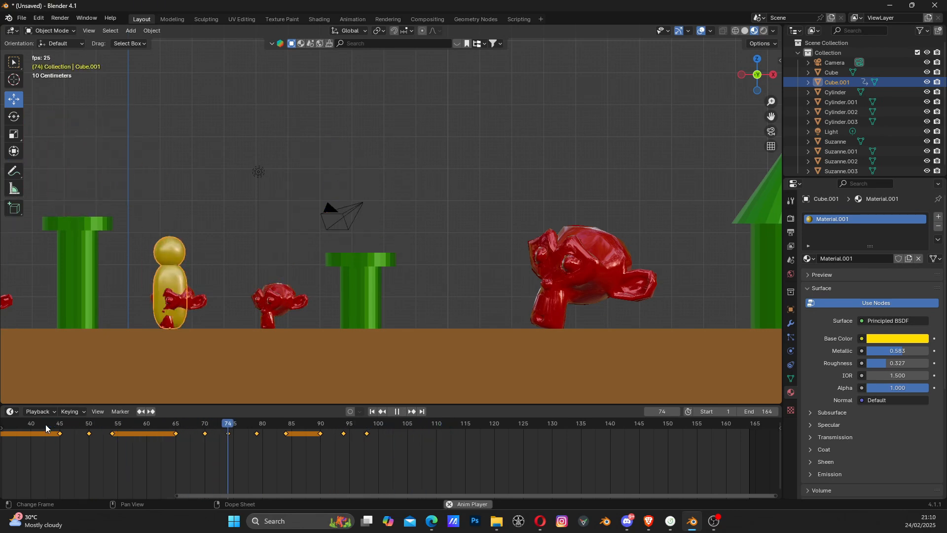
key(space)
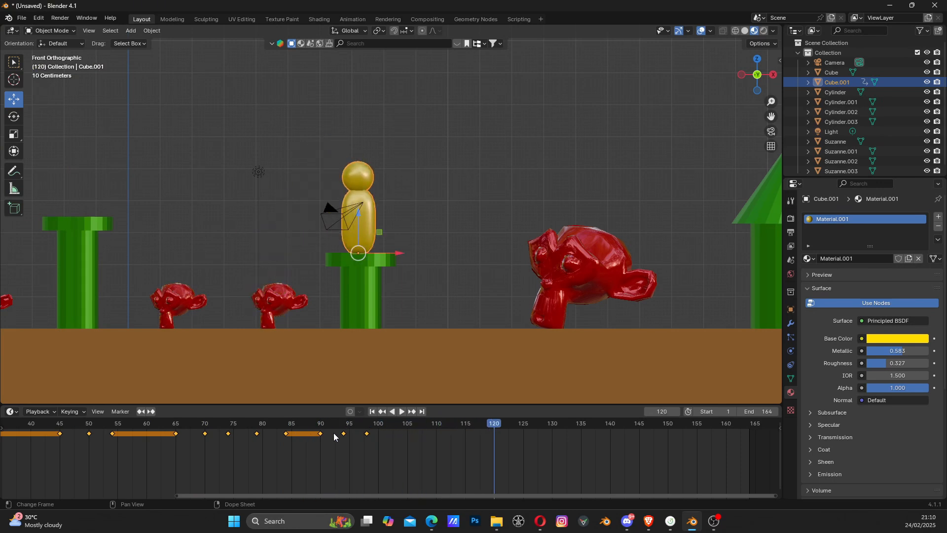
drag(362, 422, 205, 430)
key(space)
key(space)
Insert a Location keyframe at frame 120 to hold the character on top of the pipe.
mouse_move(501, 422)
mouse_down()
mouse_move(482, 423)
mouse_move(494, 423)
mouse_up()
key(i)
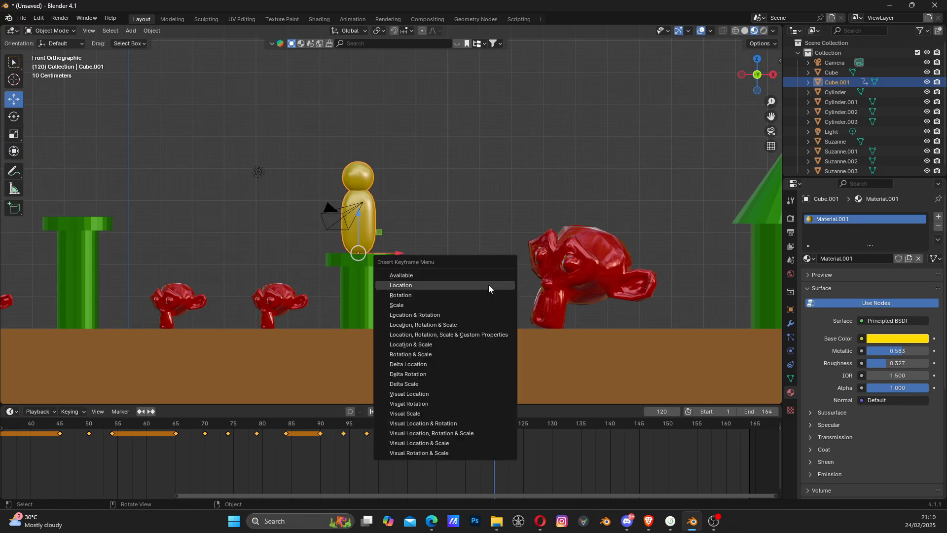
click(488, 285)
Play the animation from frame 85 and again from frame 120 to judge the timing of the next jump.
click(262, 425)
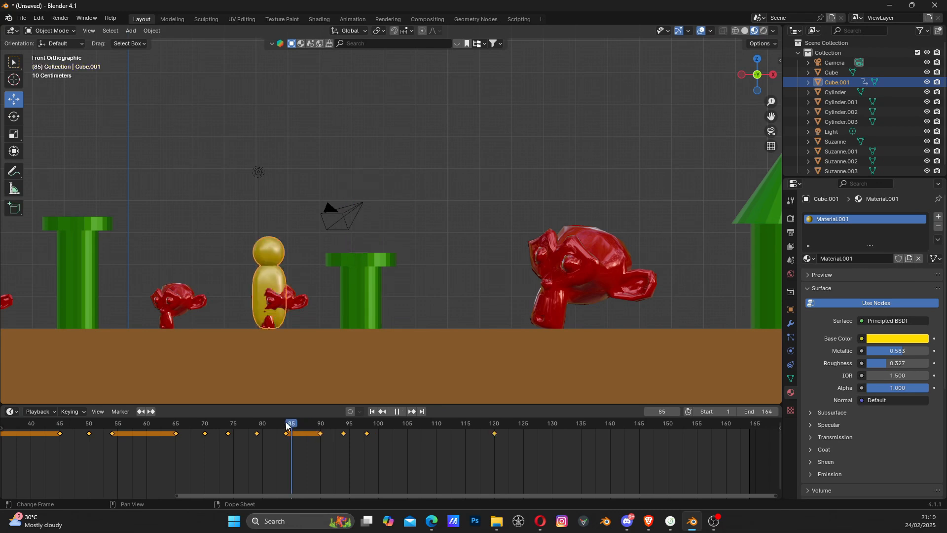
key(space)
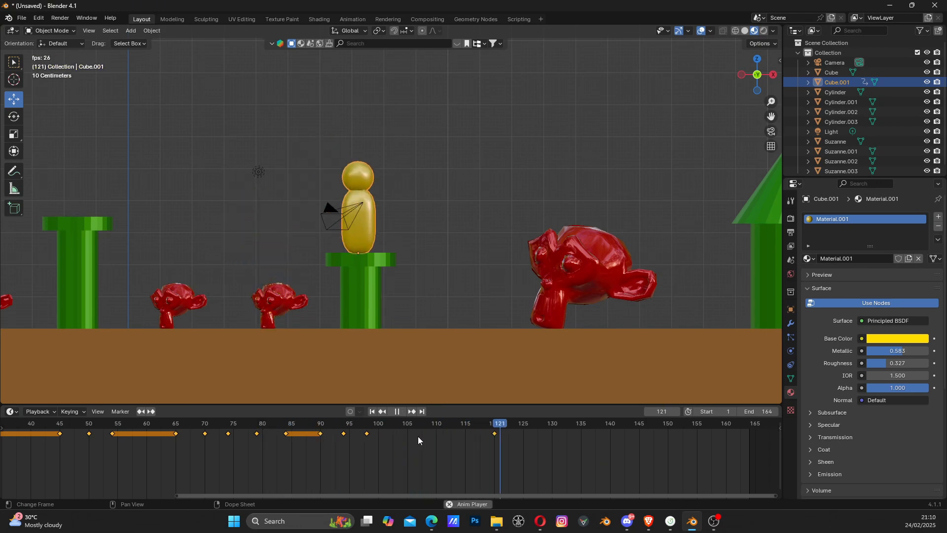
key(space)
click(498, 425)
mouse_move(499, 425)
mouse_down()
mouse_move(532, 423)
mouse_move(496, 426)
mouse_up()
key(space)
key(space)
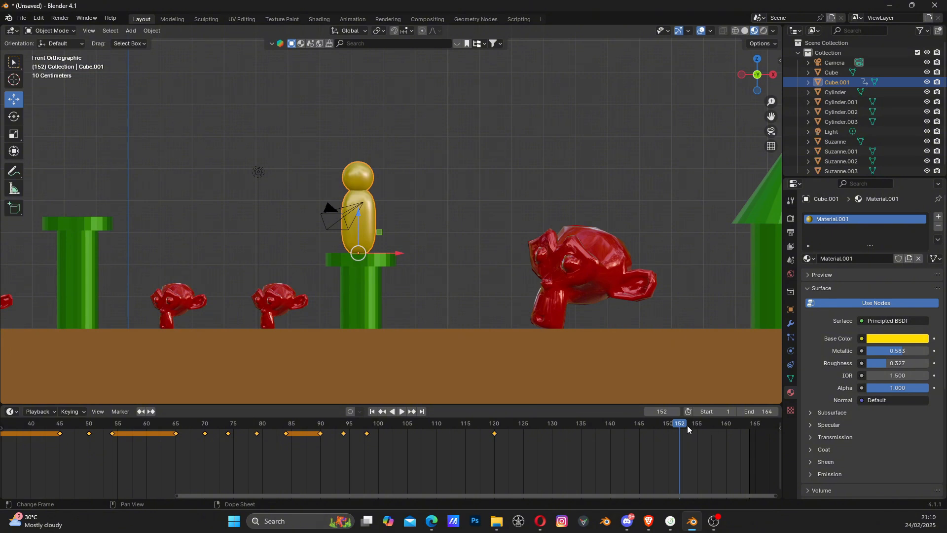
At frame 148, move the character down to the ground at the large red enemy and insert a Location keyframe.
mouse_move(498, 425)
mouse_down()
mouse_move(442, 427)
mouse_move(494, 433)
mouse_up()
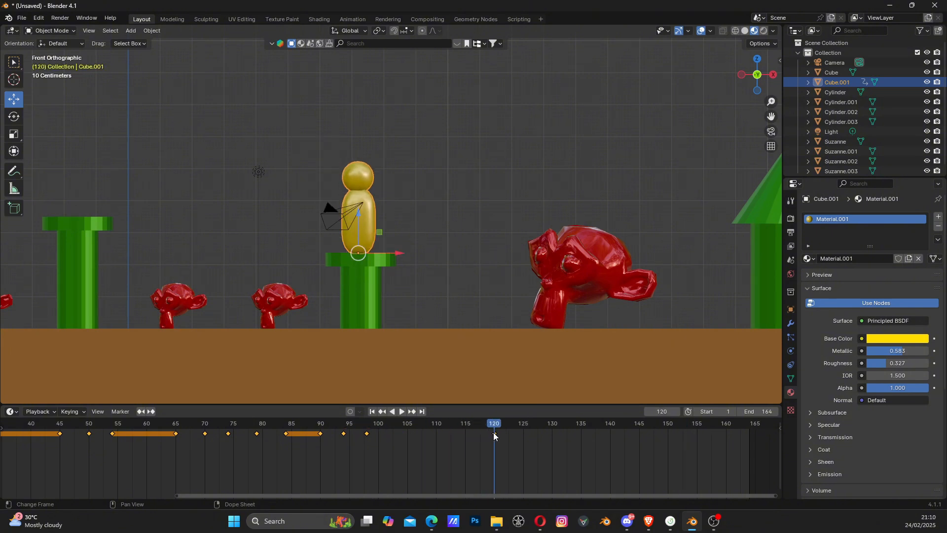
key(space)
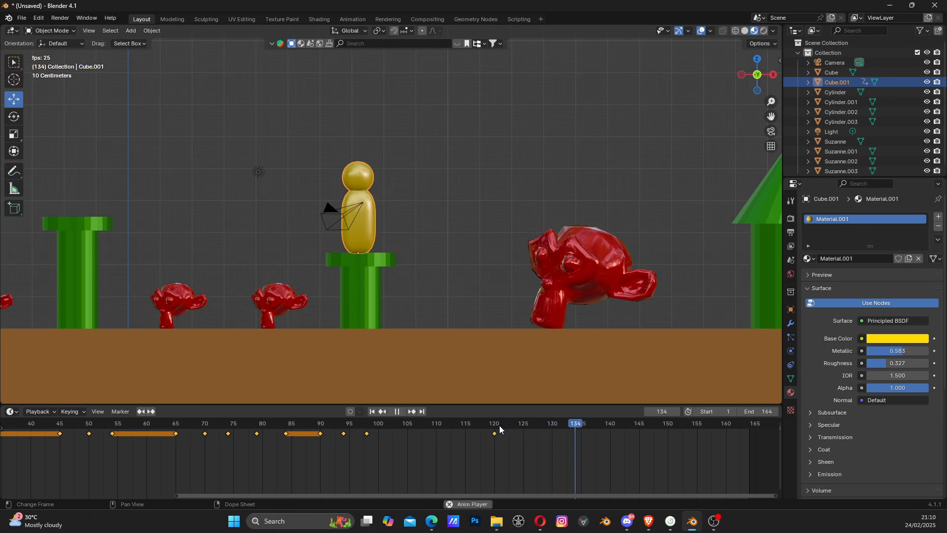
key(space)
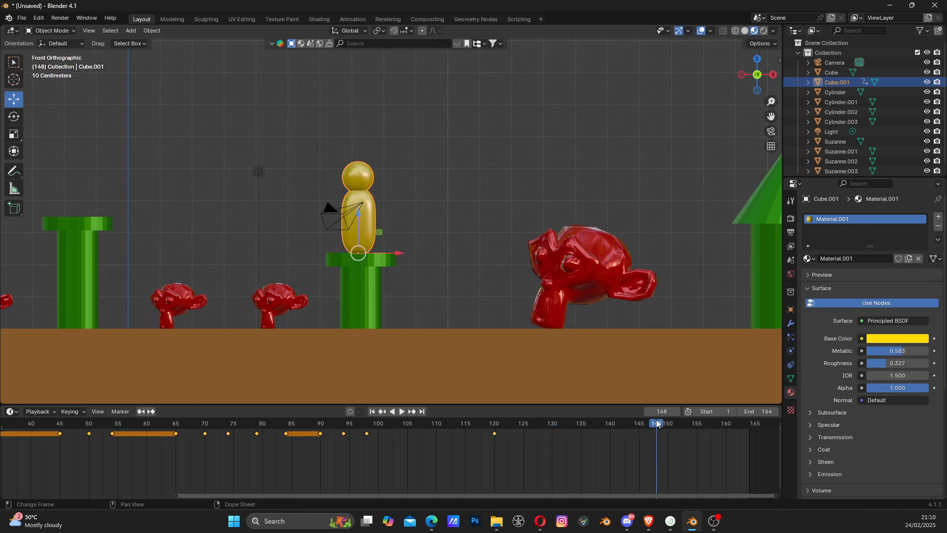
drag(380, 232, 596, 313)
key(k)
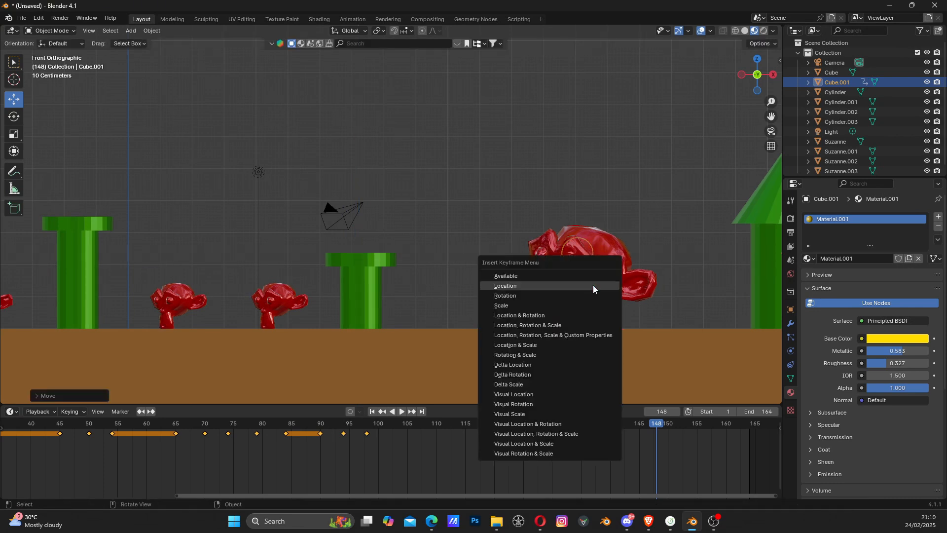
click(592, 285)
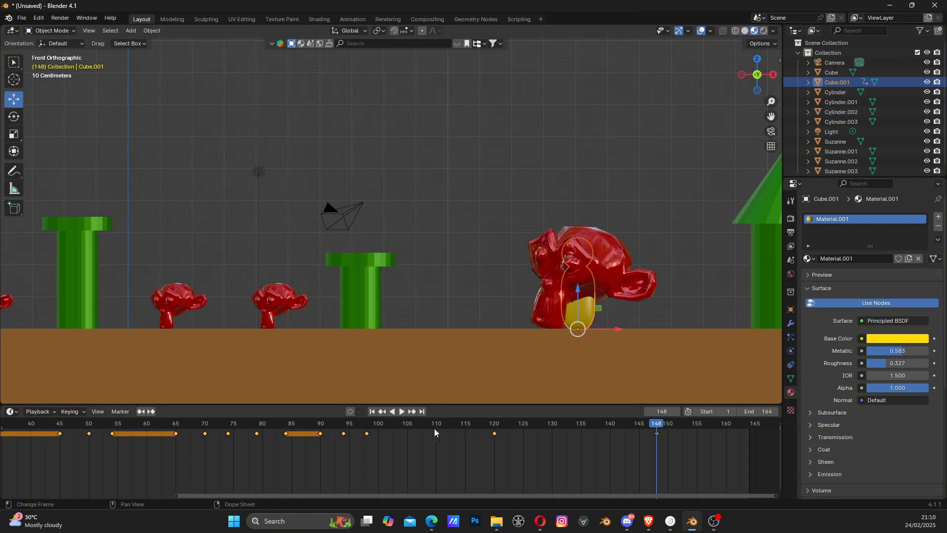
Play the animation from frame 107 to check the move from the pipe to the large red enemy.
click(420, 423)
key(space)
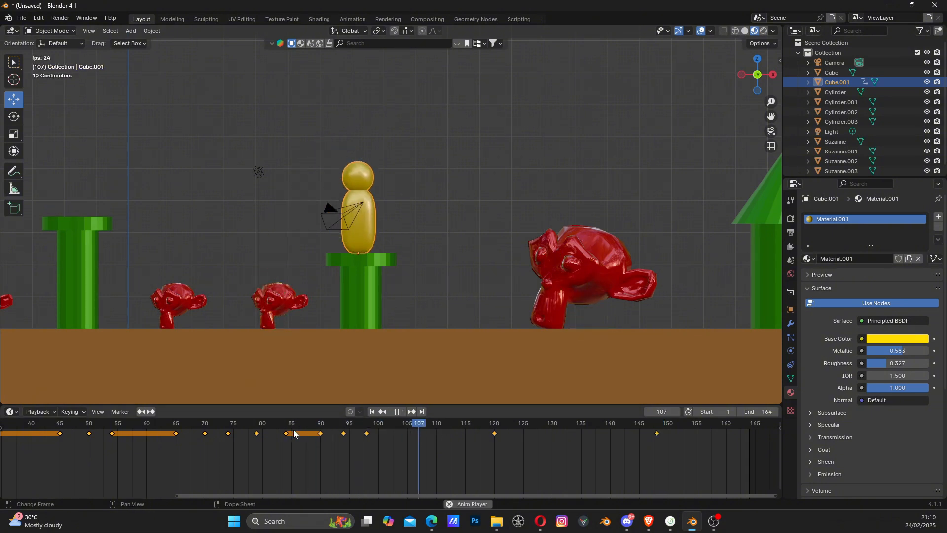
key(space)
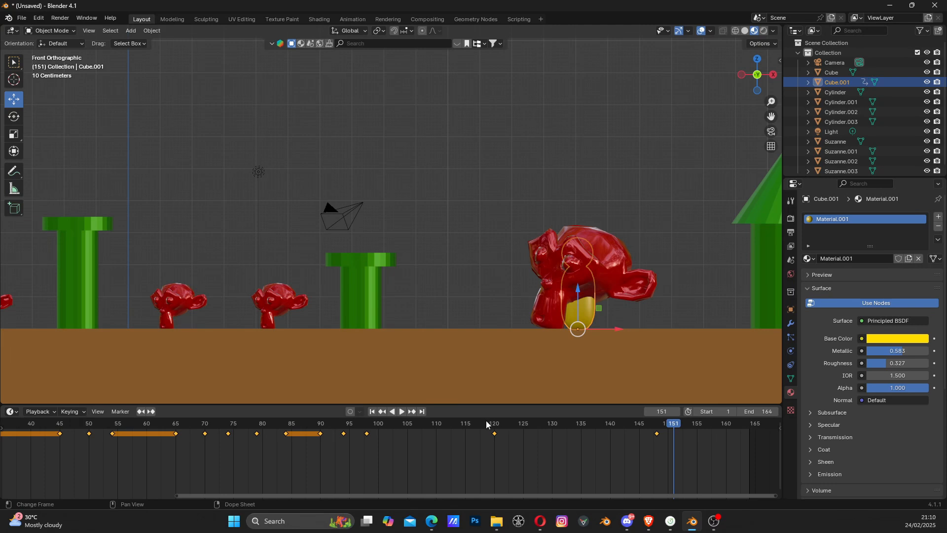
At frame 135, raise the character high above the ground between the pipe and the large enemy and insert a Location keyframe.
drag(487, 425, 579, 432)
drag(479, 262, 478, 157)
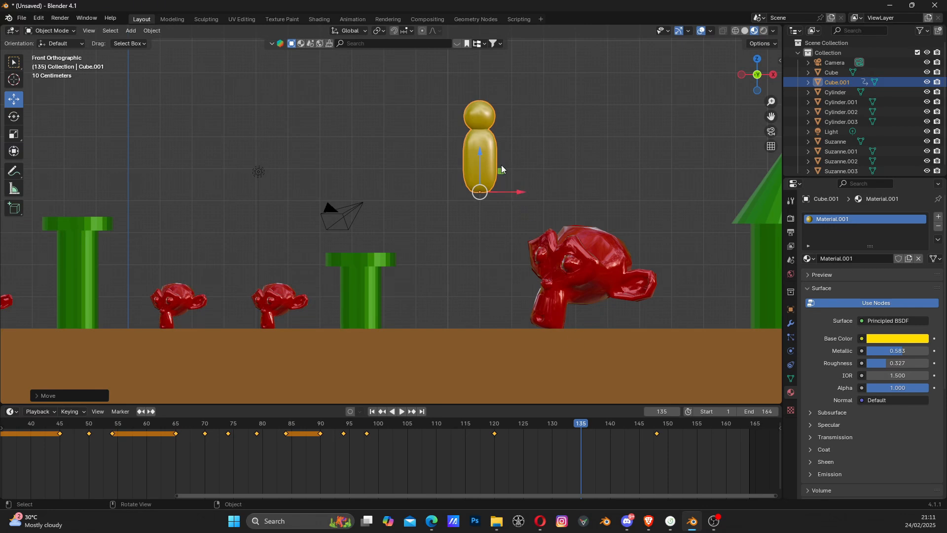
key(k)
click(544, 191)
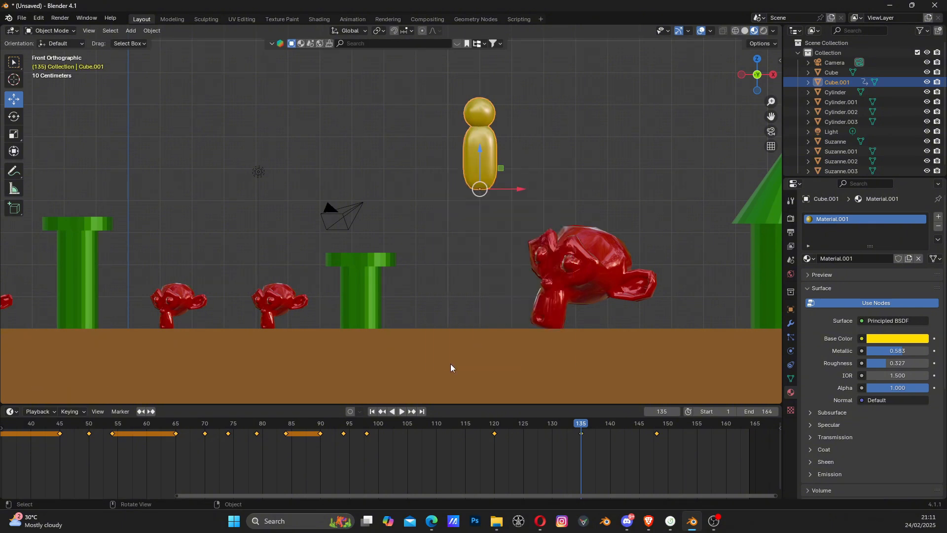
Play the animation twice from before the pipe landing to check the arc of the jump onto the large enemy.
click(325, 426)
key(space)
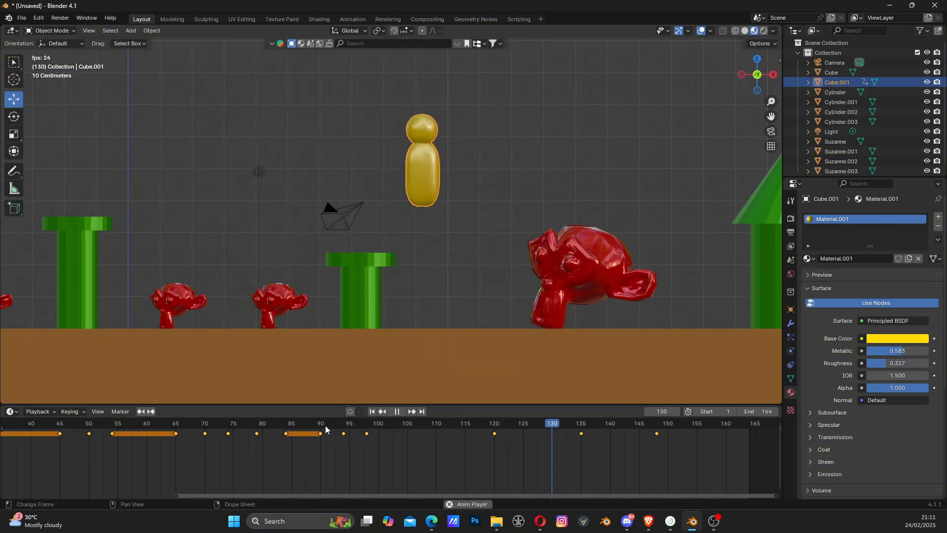
key(space)
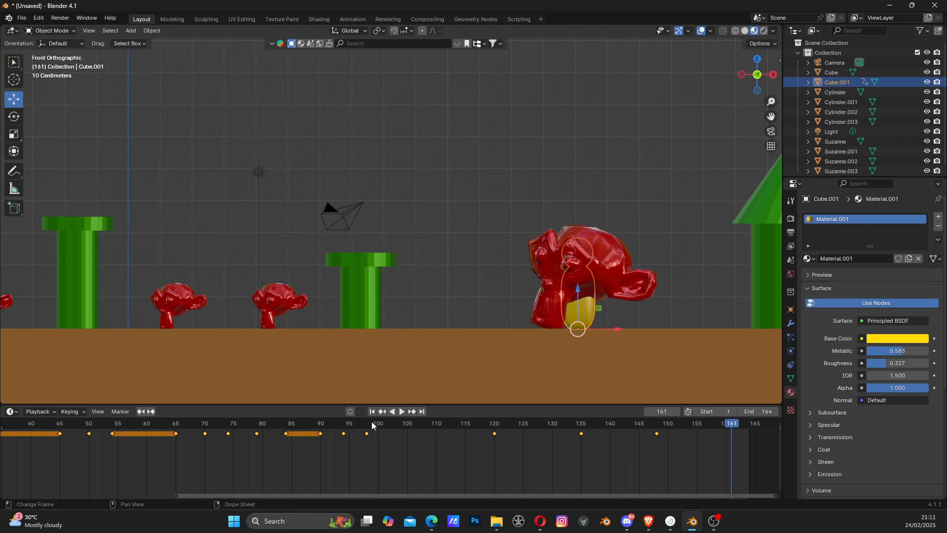
click(286, 426)
key(space)
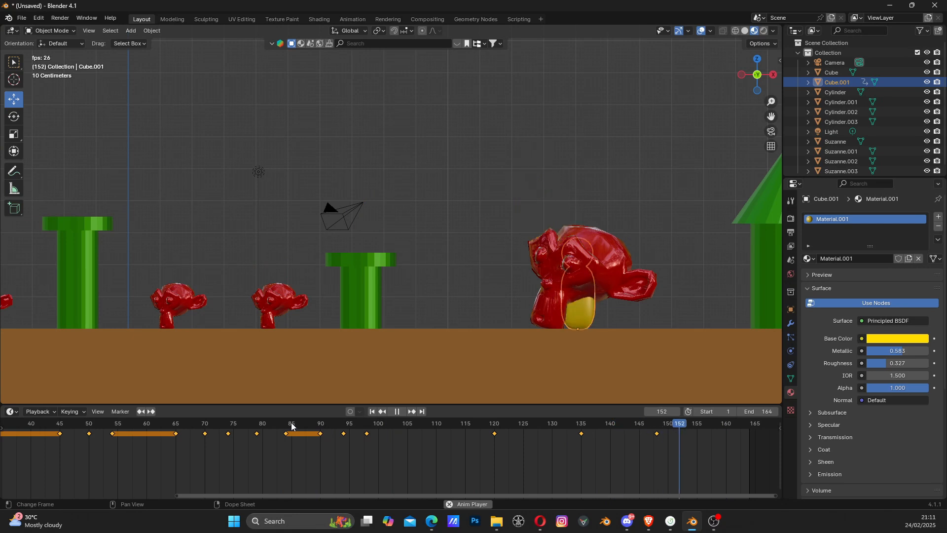
key(space)
Speed up the last jump by moving its landing keyframe to frame 143 and its mid-air keyframe to frame 131.
click(491, 423)
drag(492, 423, 500, 425)
click(523, 447)
click(496, 423)
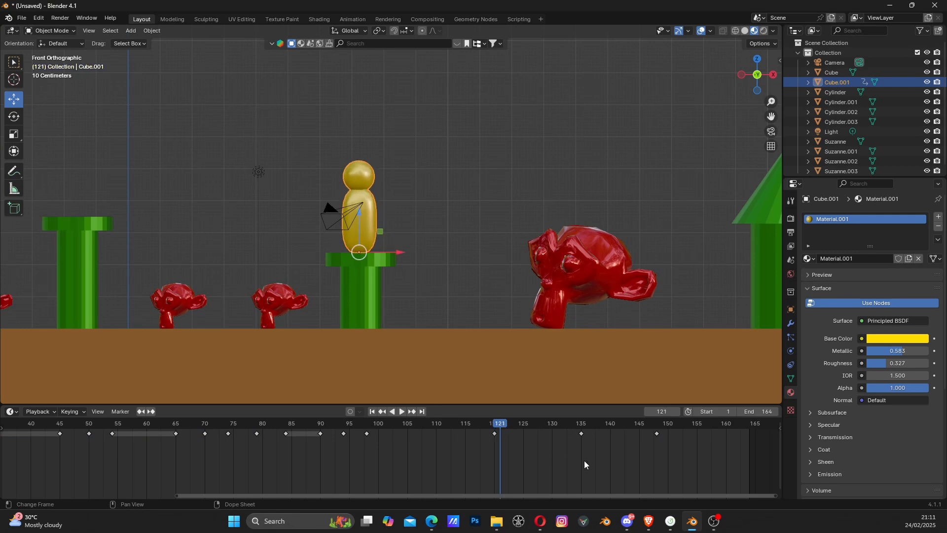
drag(657, 433, 553, 436)
click(581, 434)
Play the retimed jump twice from before frame 120 to check its speed.
click(426, 436)
key(space)
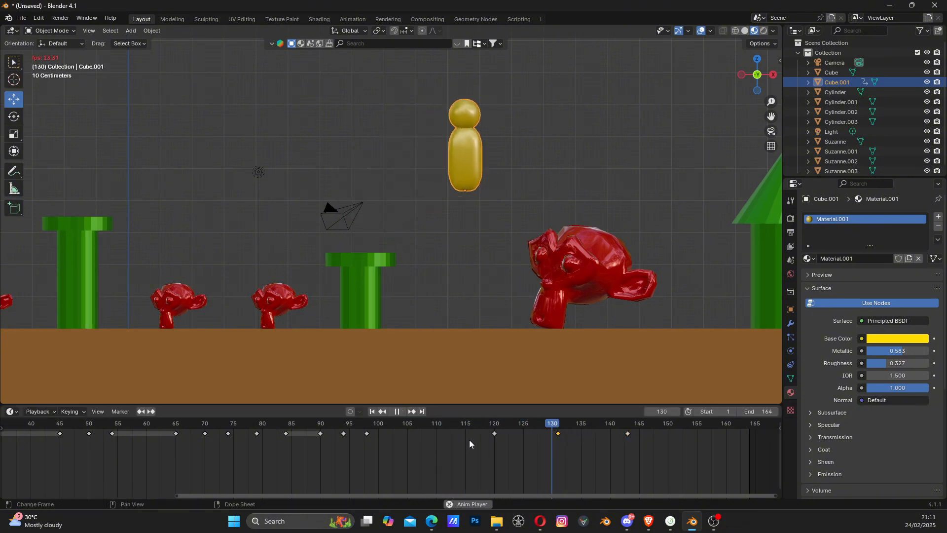
key(space)
click(448, 423)
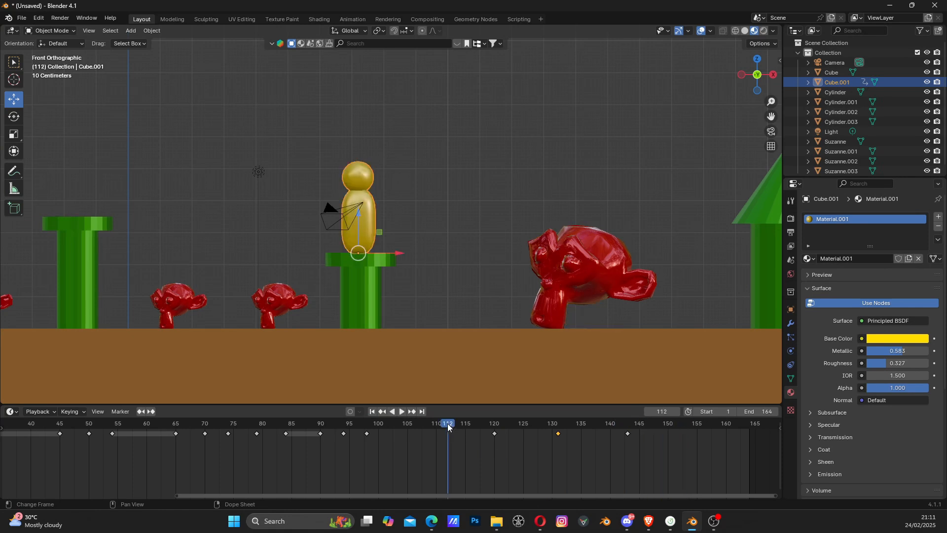
key(space)
key(space)
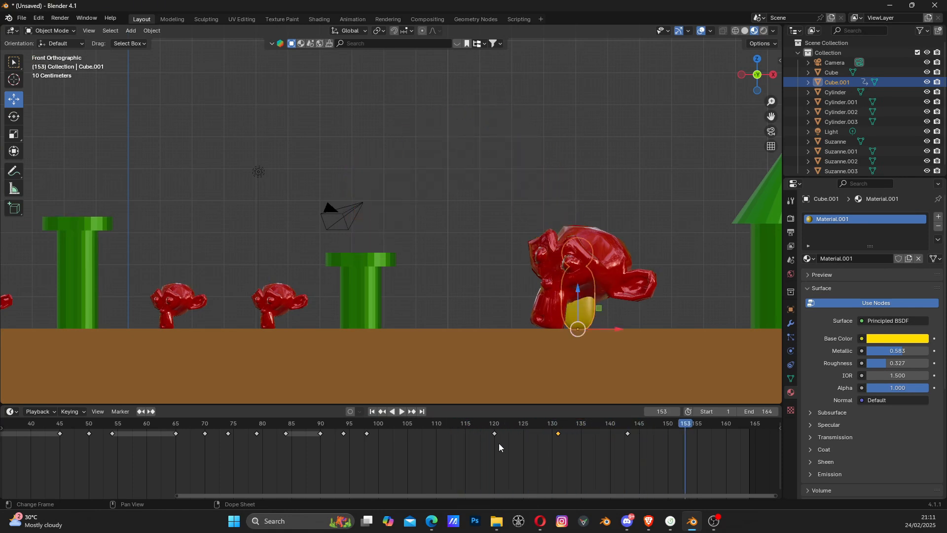
Extend the animation's end frame to 183 and bring the added frames into the timeline view.
drag(404, 493, 528, 494)
drag(755, 411, 778, 411)
drag(566, 493, 613, 501)
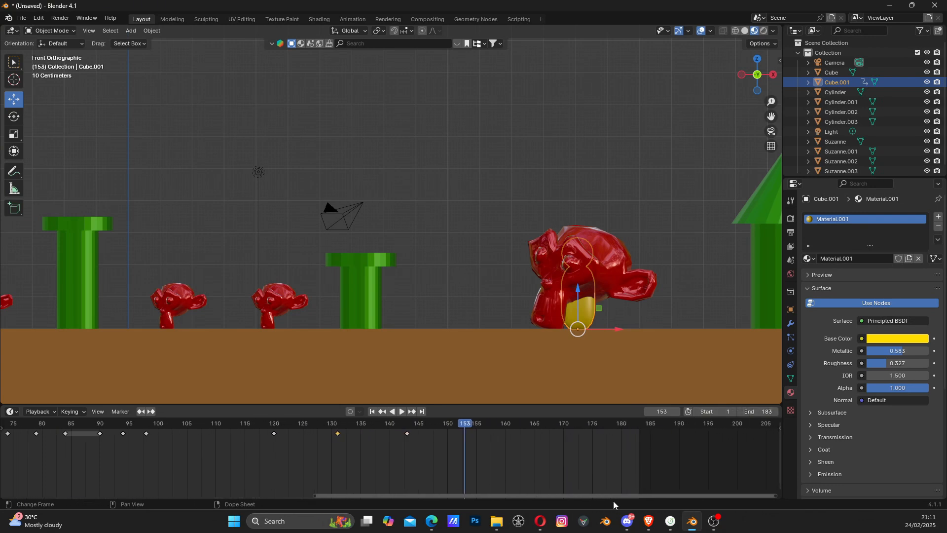
Play the animation from frame 116 and again from about frame 132 to check the landing at the large enemy.
click(251, 424)
key(space)
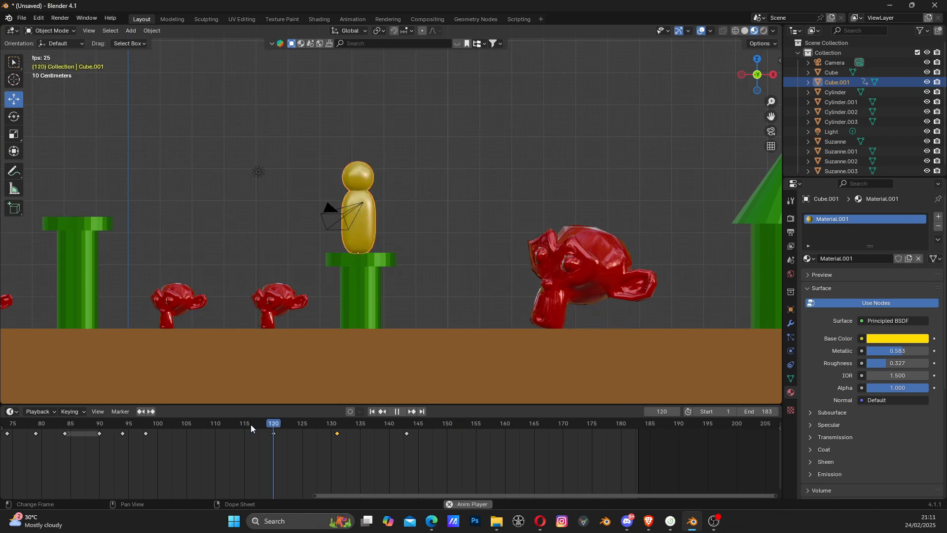
key(space)
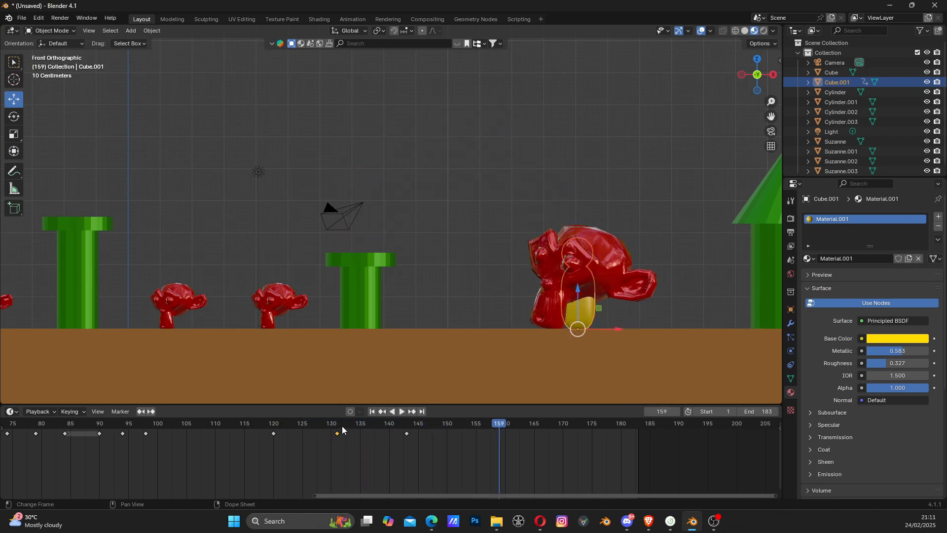
click(342, 426)
key(space)
key(space)
Insert a Location keyframe at frame 151 to hold the character on the ground at the large enemy.
drag(403, 423, 304, 429)
key(space)
key(space)
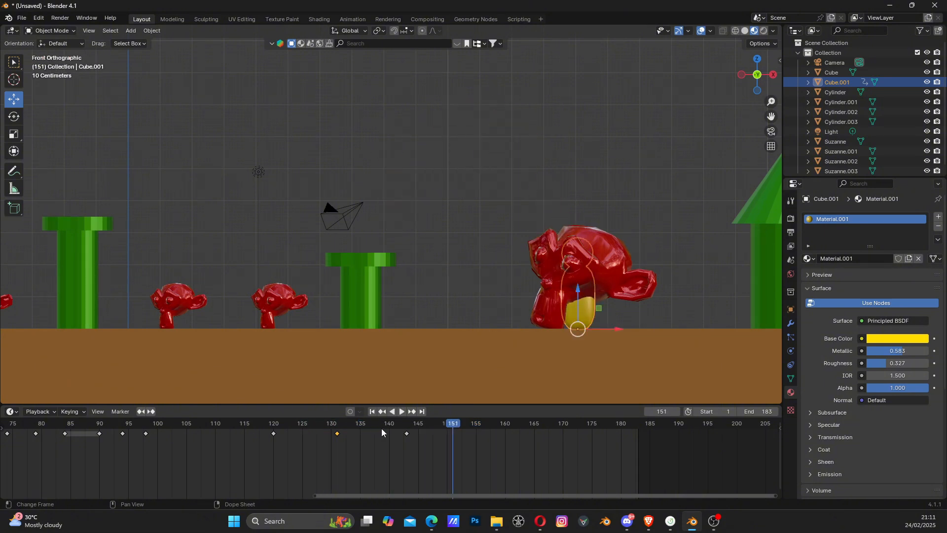
key(k)
click(575, 307)
At frame 168, move the character along the ground into the cone-roofed green tower and insert a Location keyframe.
key(space)
mouse_move(546, 432)
mouse_down()
mouse_move(477, 431)
mouse_move(550, 428)
mouse_up()
key(space)
shift+middle_drag(645, 323, 372, 343)
drag(372, 342, 598, 340)
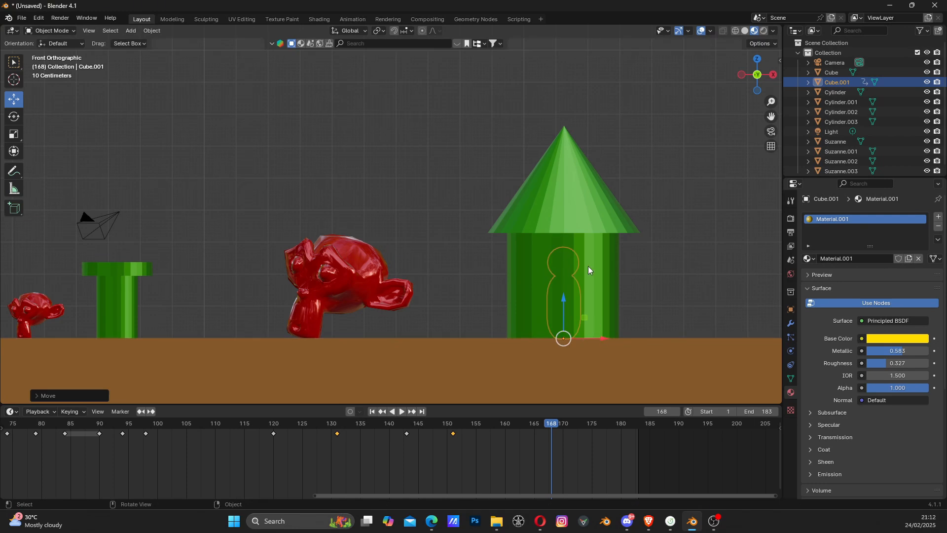
key(k)
click(549, 269)
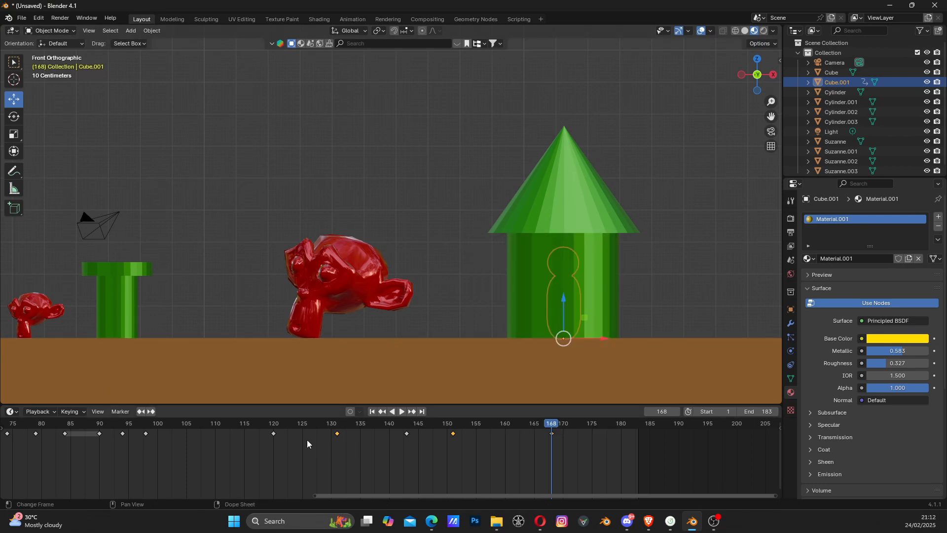
Play the animation from frame 120, then from about frames 129 and 133, to check the run from the large enemy into the tower.
click(274, 427)
key(space)
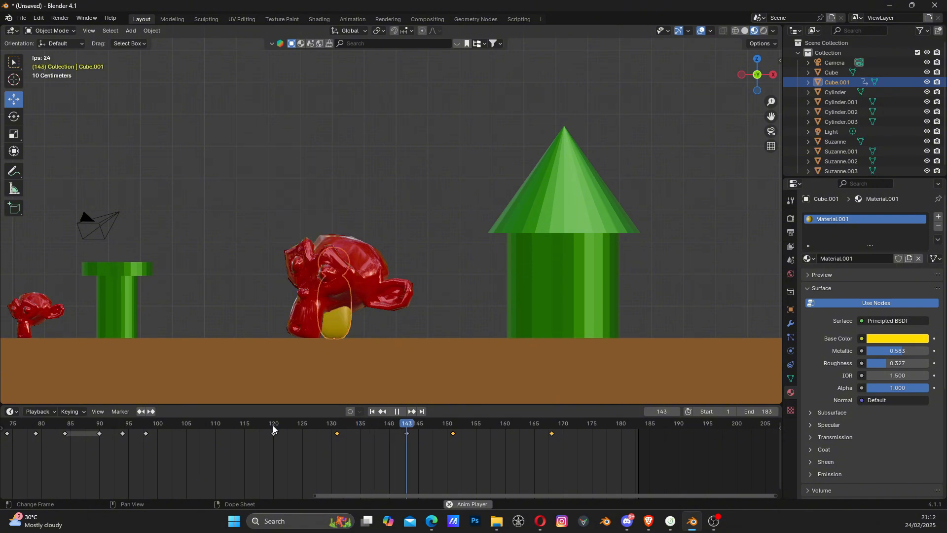
key(space)
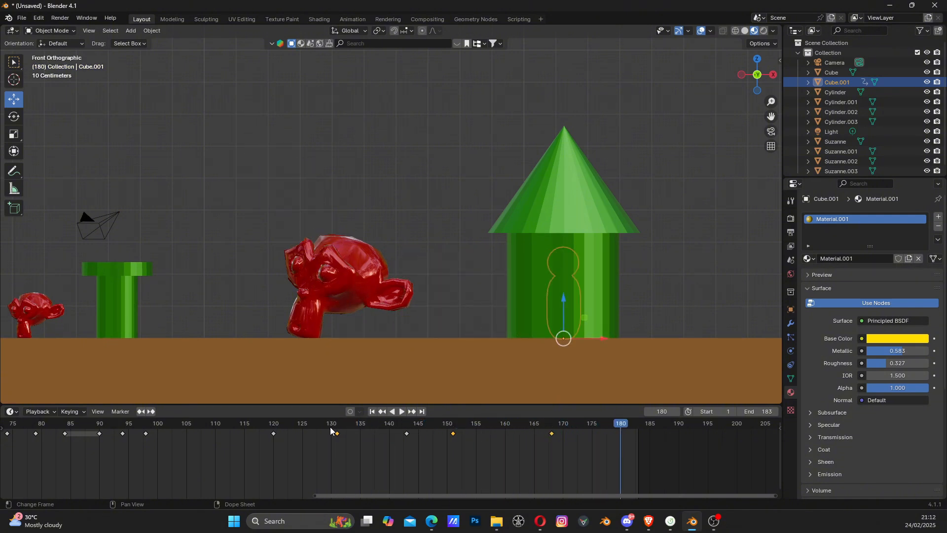
click(326, 427)
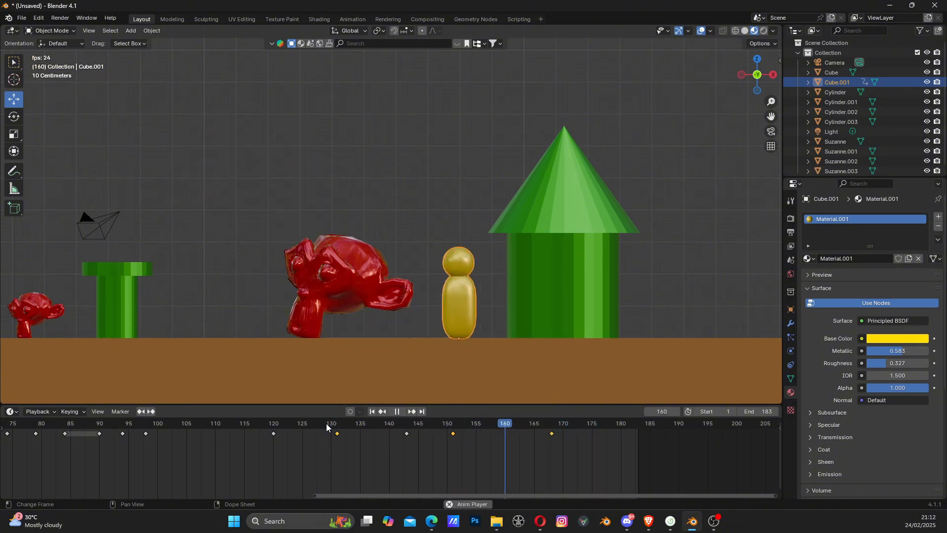
key(space)
drag(408, 427, 349, 425)
key(space)
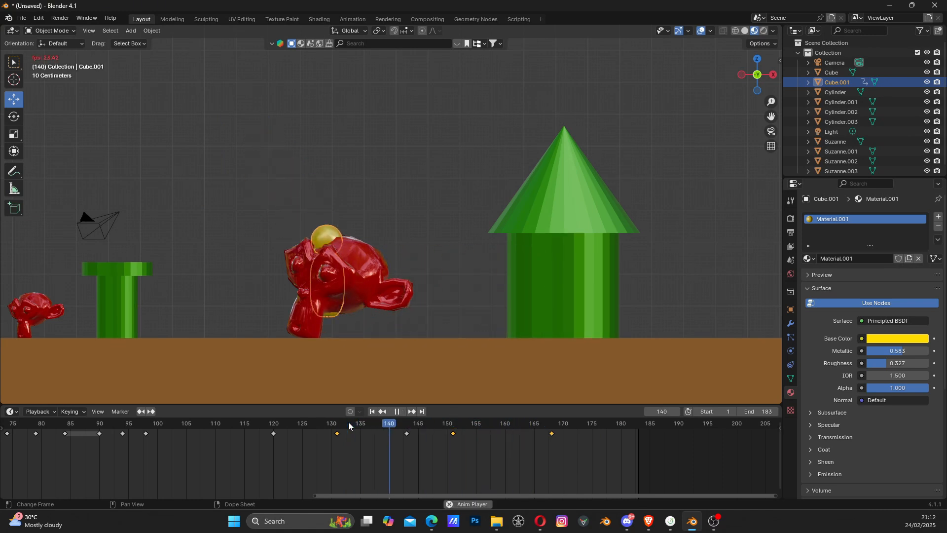
key(space)
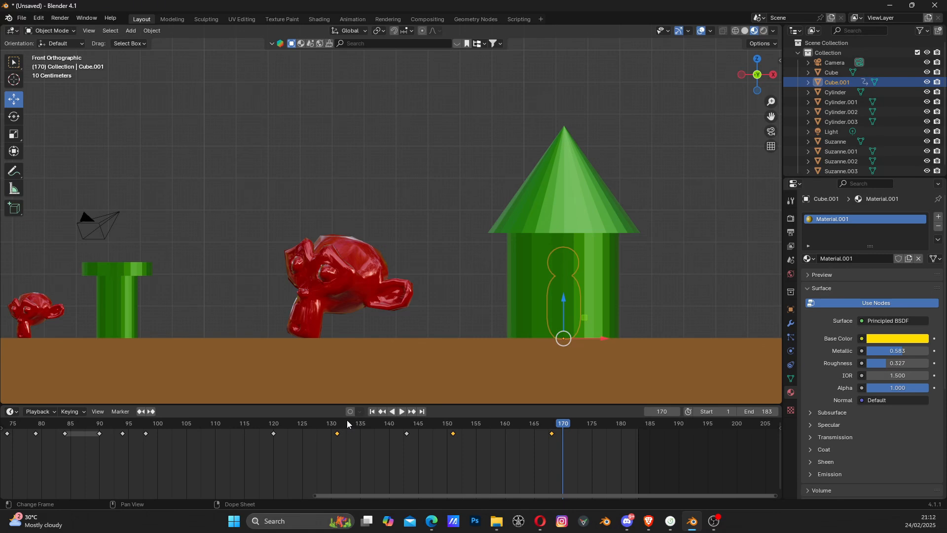
Play the animation from about frames 89, 85 and 95 to check the jumps over the last pipe and the large enemy.
drag(251, 424, 216, 425)
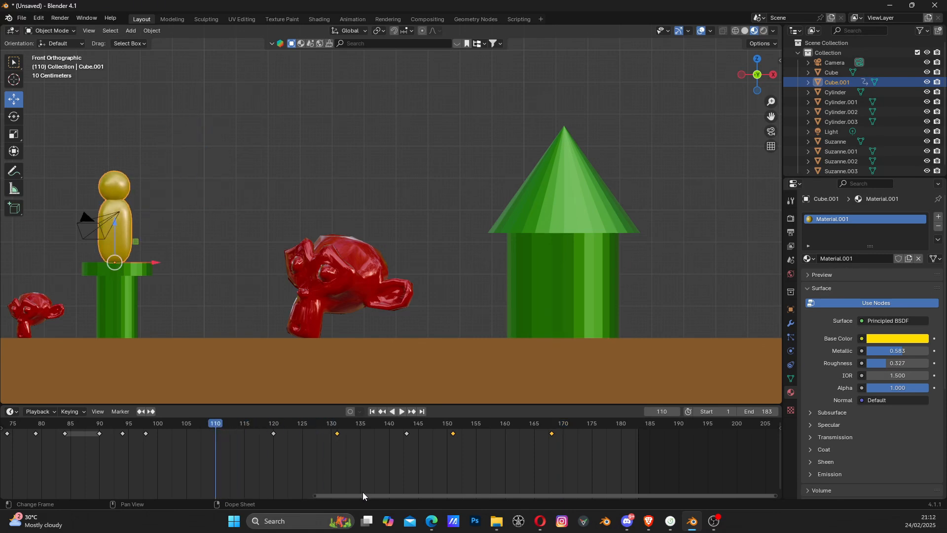
drag(360, 495, 293, 504)
drag(311, 428, 197, 440)
key(space)
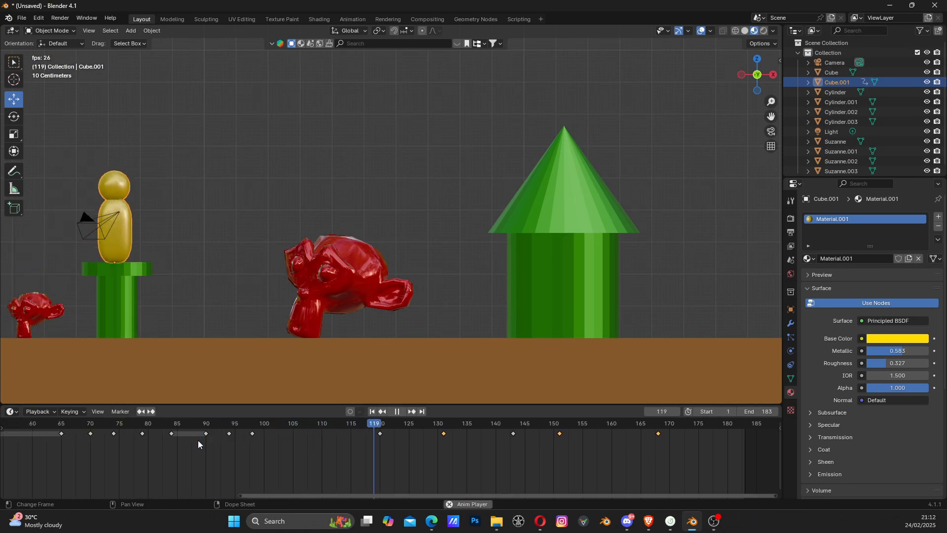
key(space)
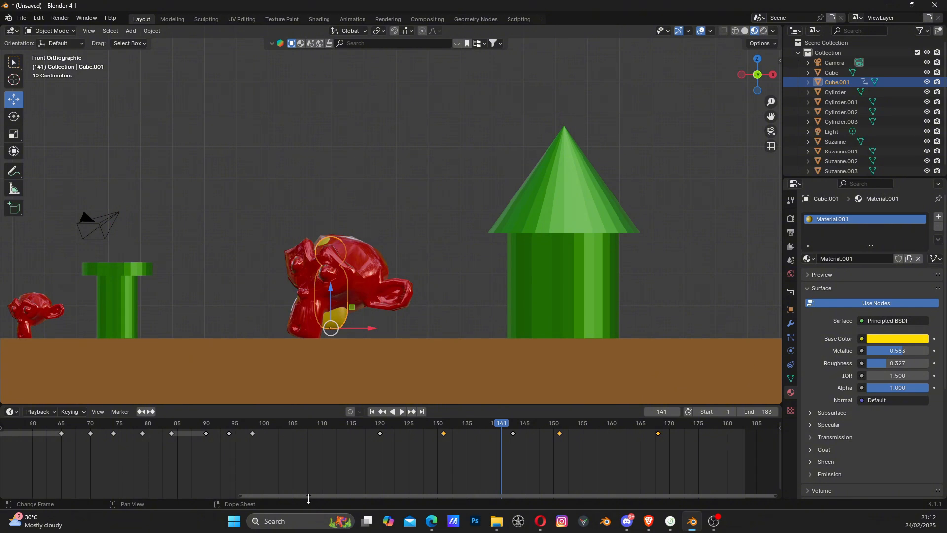
drag(305, 495, 276, 499)
drag(244, 420, 217, 429)
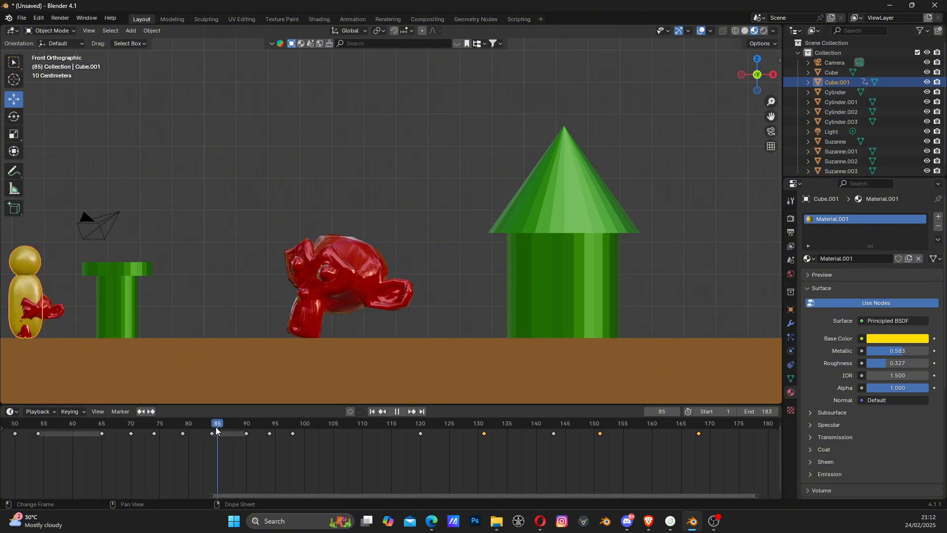
key(space)
drag(398, 431, 276, 426)
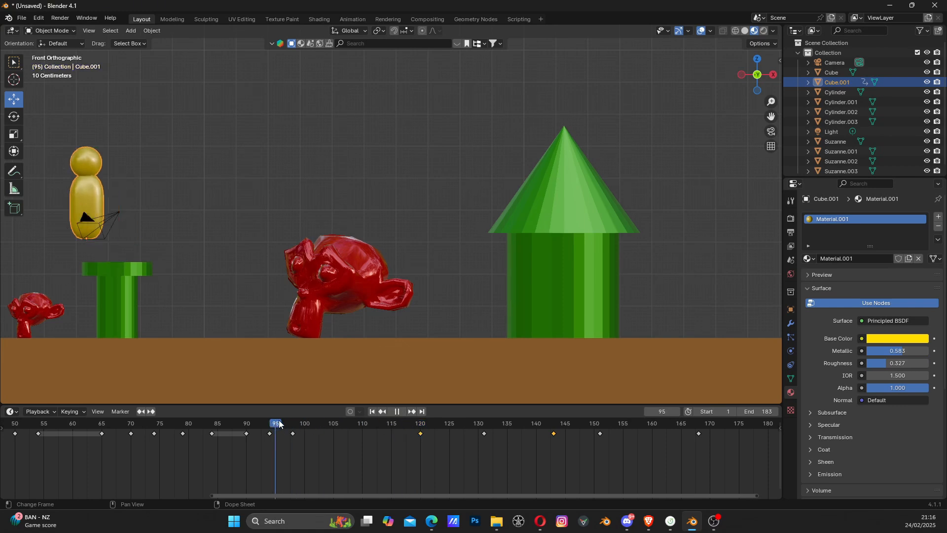
key(space)
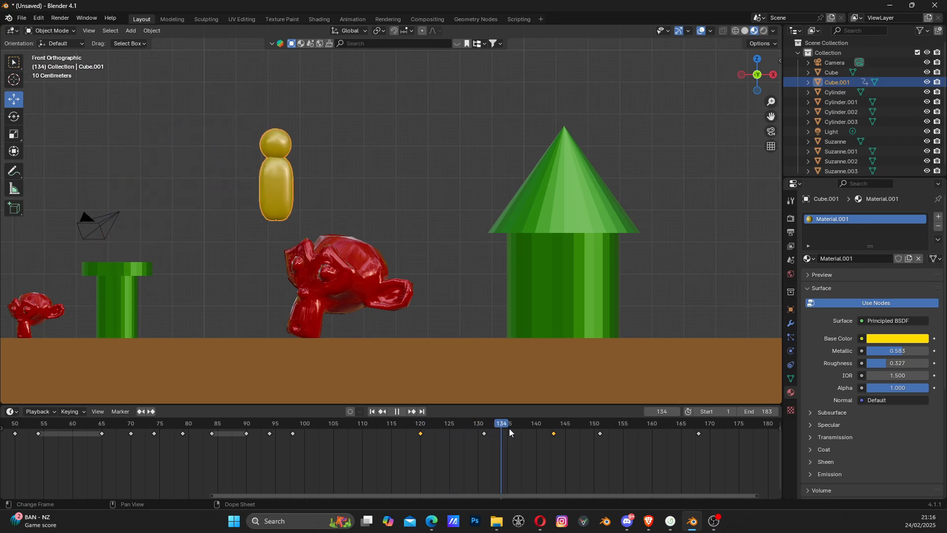
At frame 120, insert a Rotation keyframe for the upright character standing on the last pipe.
drag(498, 433, 420, 430)
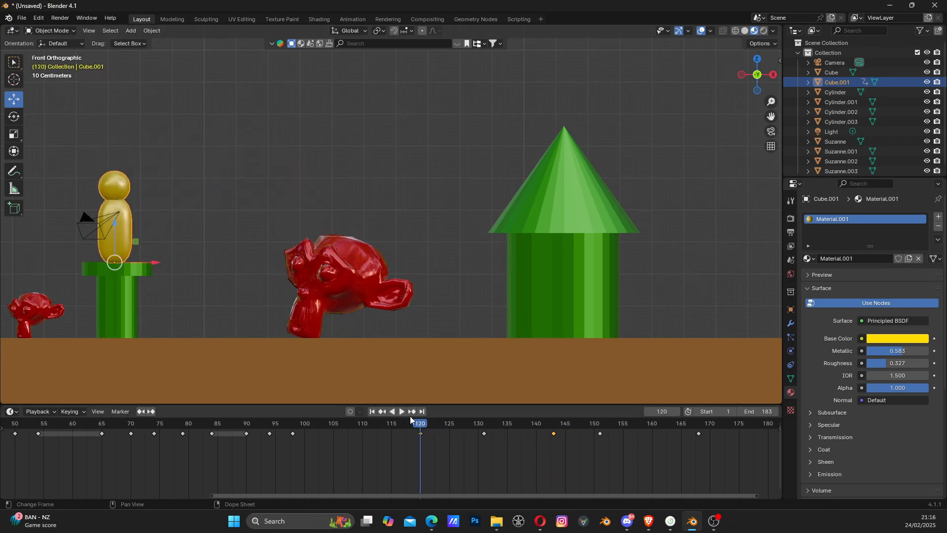
key(i)
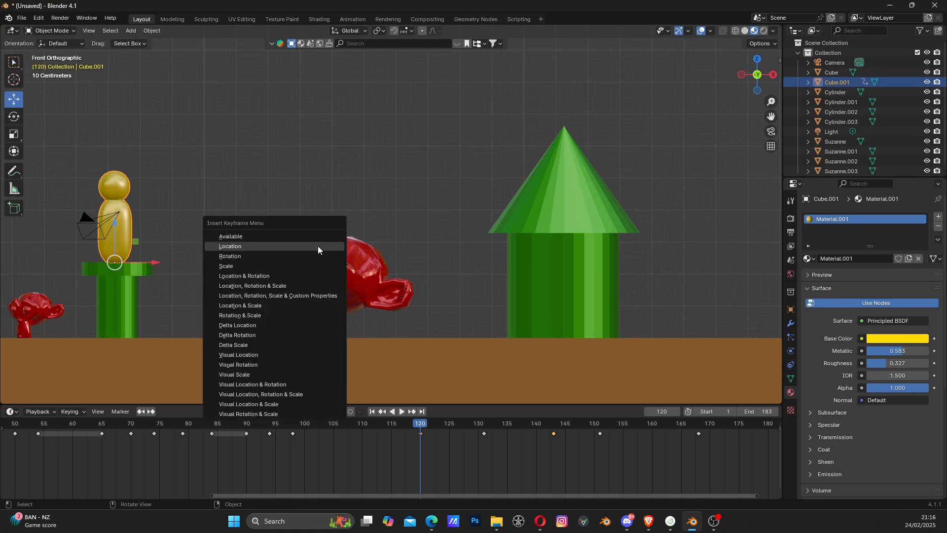
click(315, 253)
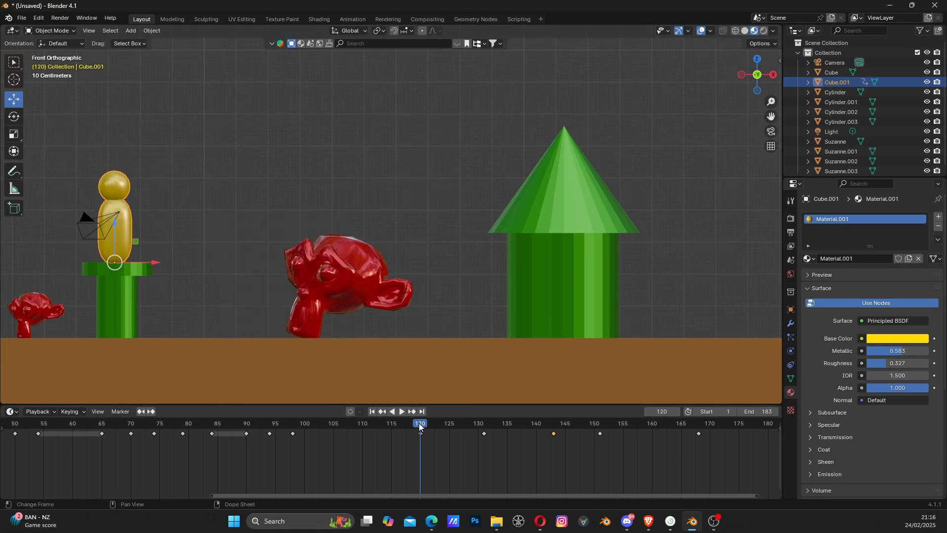
At frame 143, rotate the character one full turn backward and insert a Rotation keyframe.
key(space)
drag(547, 421, 554, 424)
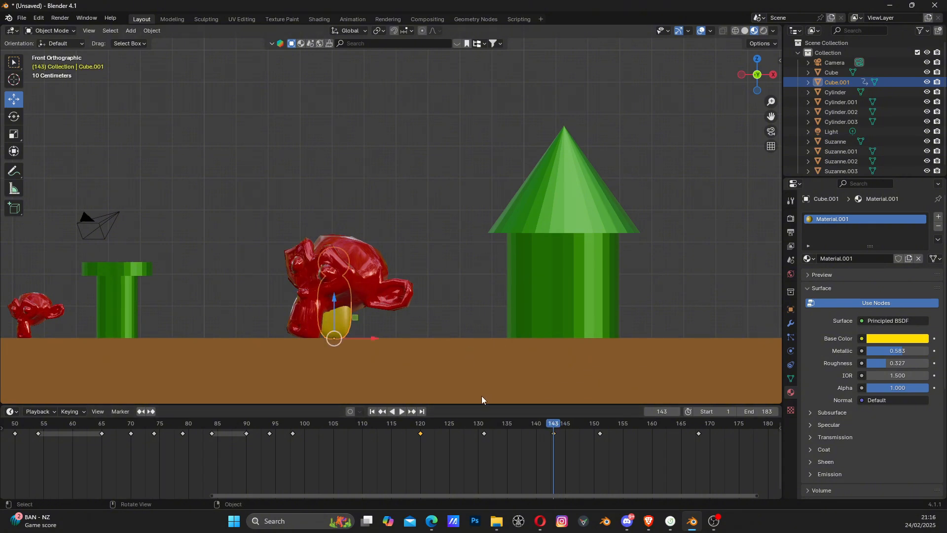
click(13, 118)
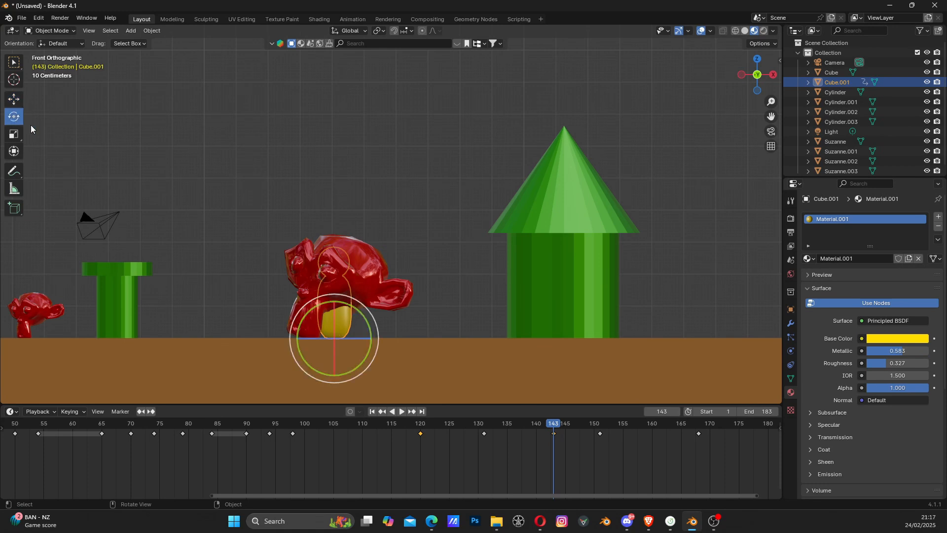
drag(306, 315, 296, 296)
key(k)
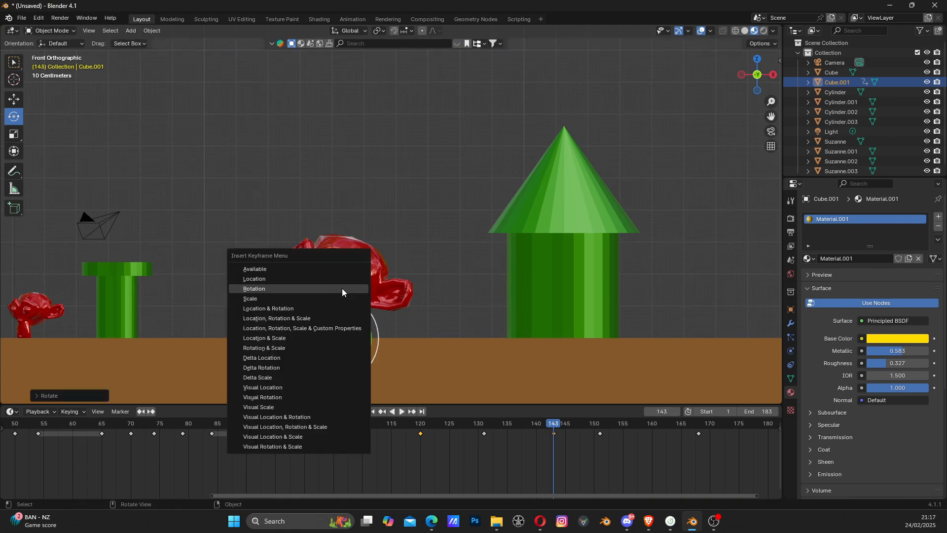
click(342, 289)
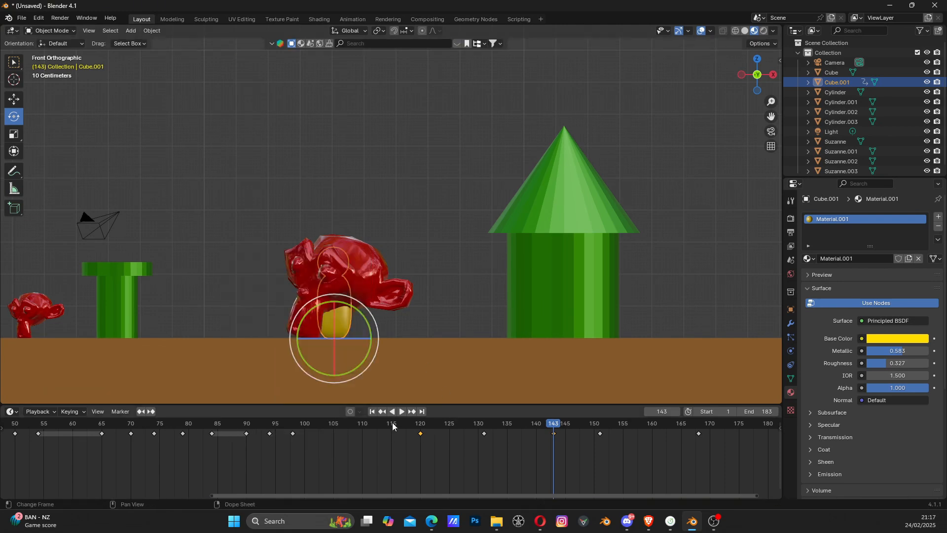
Play the animation from about frames 93, 94 and 99 to check the backflip from the last pipe onto the large enemy.
drag(393, 427, 261, 436)
key(space)
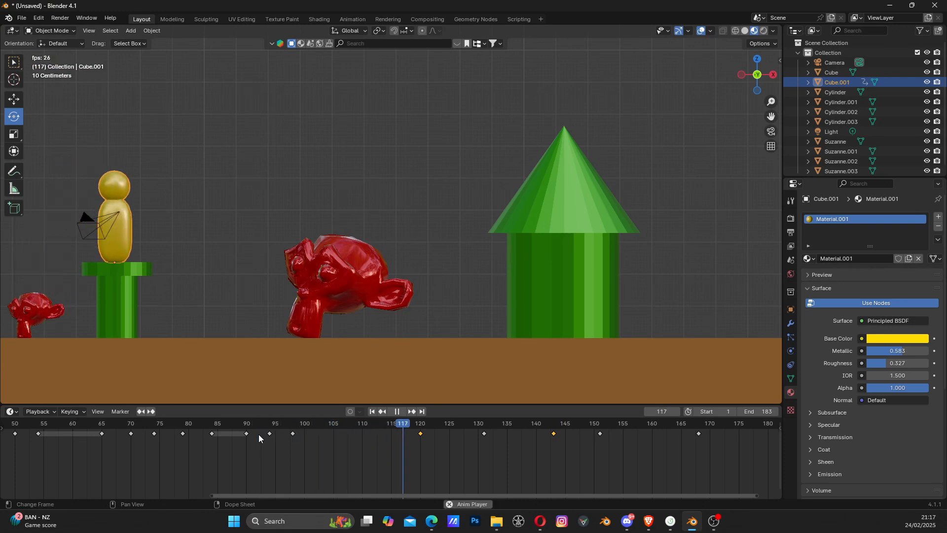
key(space)
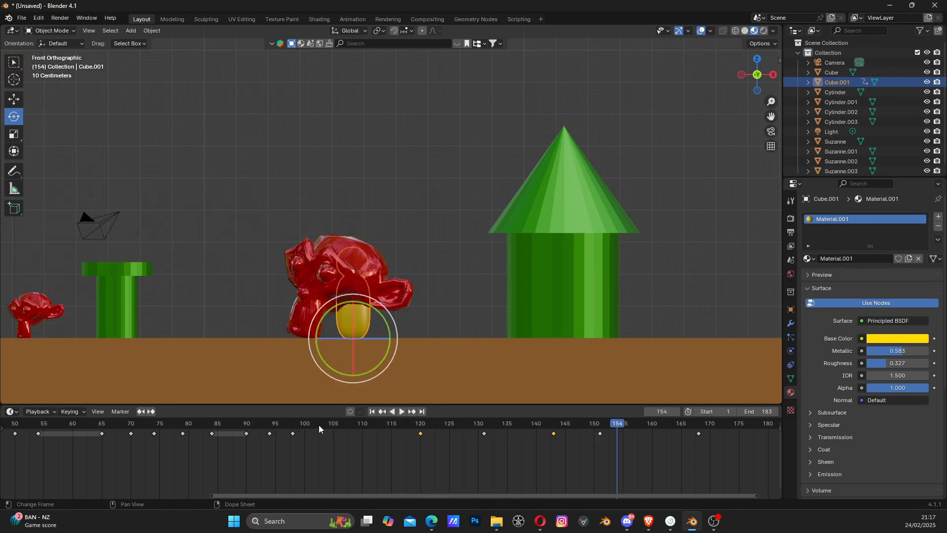
drag(320, 428, 271, 432)
key(space)
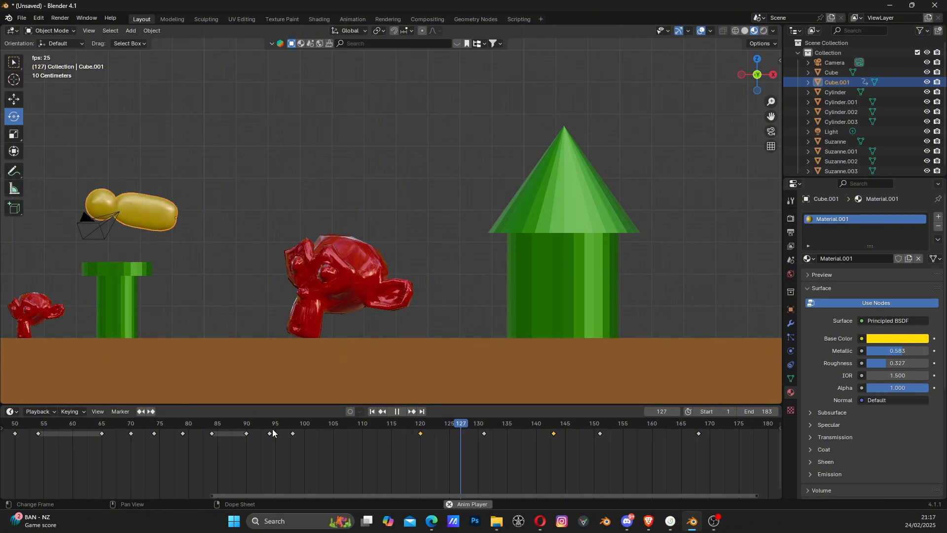
key(space)
click(300, 428)
key(space)
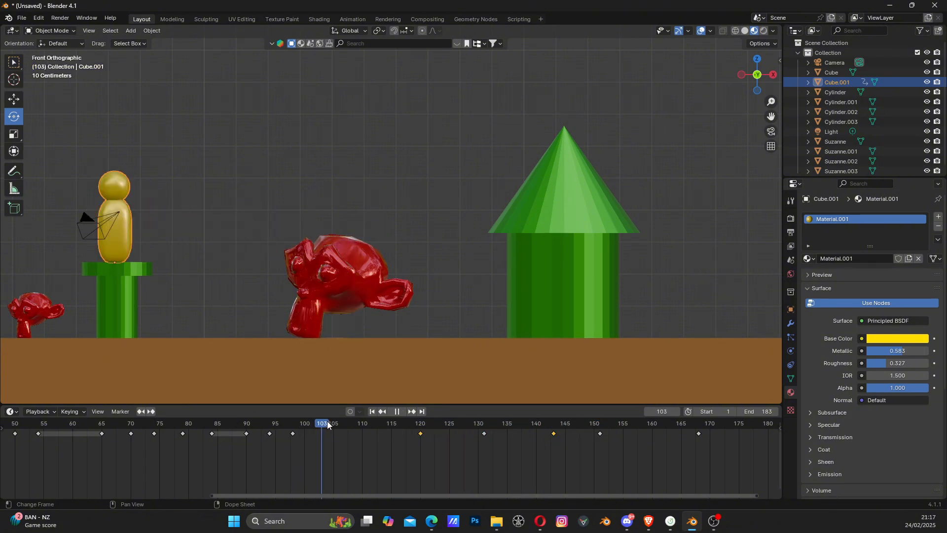
At frame 131, raise the flipping character higher above the large enemy and insert a Location keyframe.
mouse_move(480, 418)
mouse_down()
mouse_move(502, 423)
mouse_move(484, 422)
mouse_up()
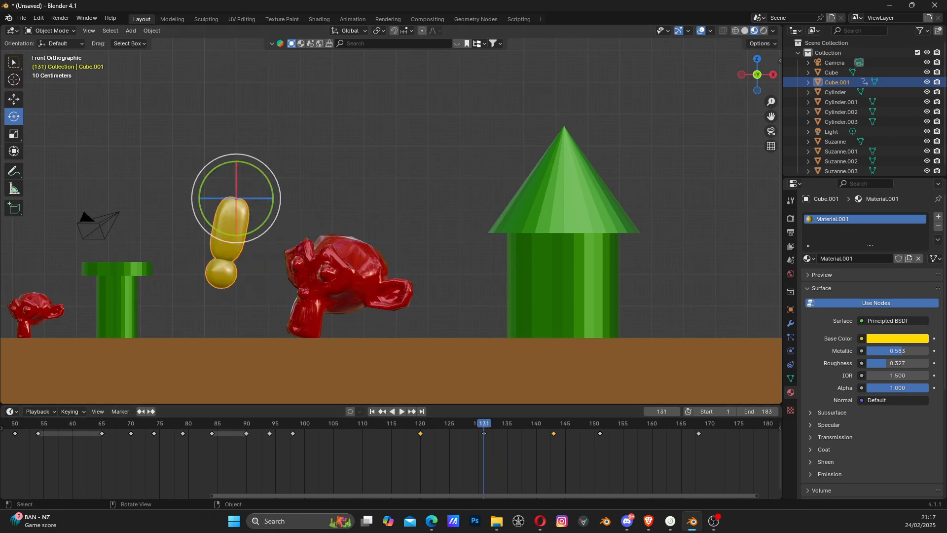
click(13, 99)
drag(237, 162, 237, 102)
key(k)
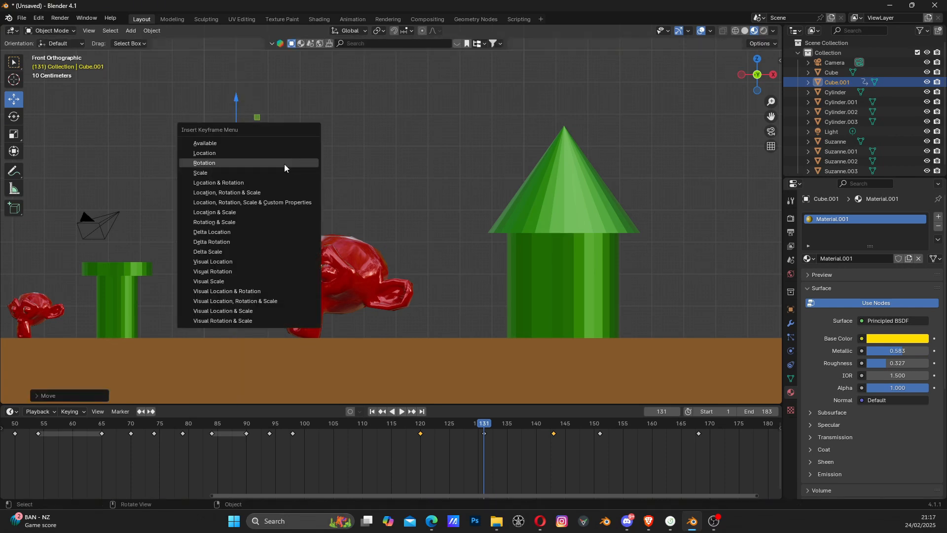
click(237, 150)
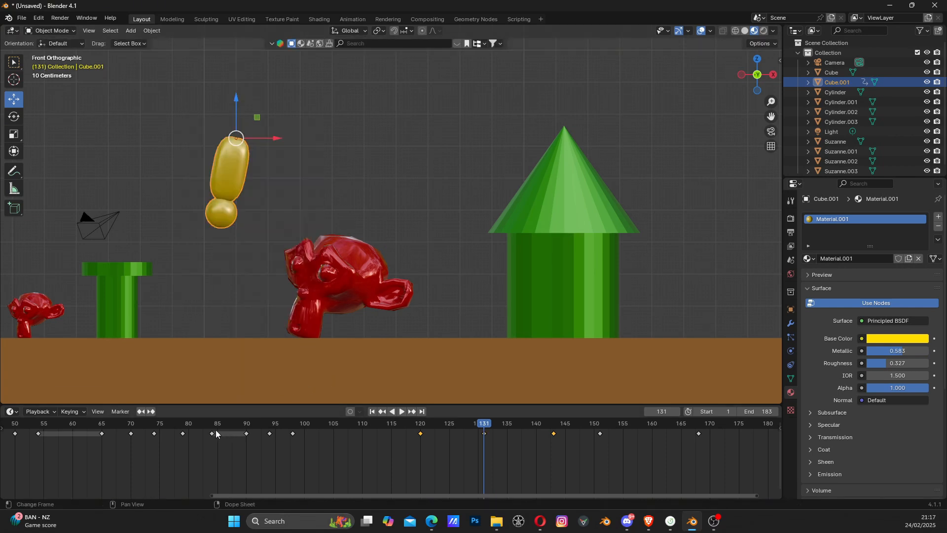
Play the animation from about frame 83 to check the higher backflip.
click(205, 420)
key(space)
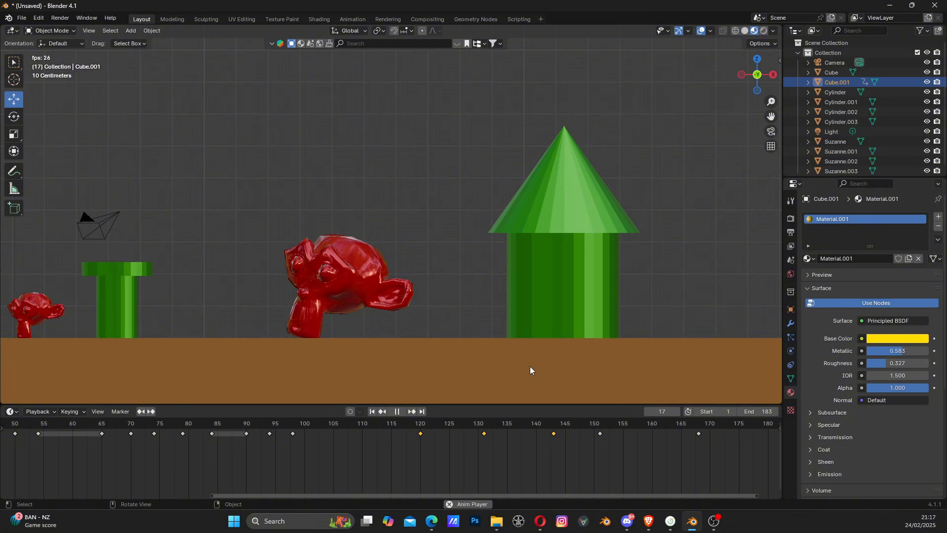
key(space)
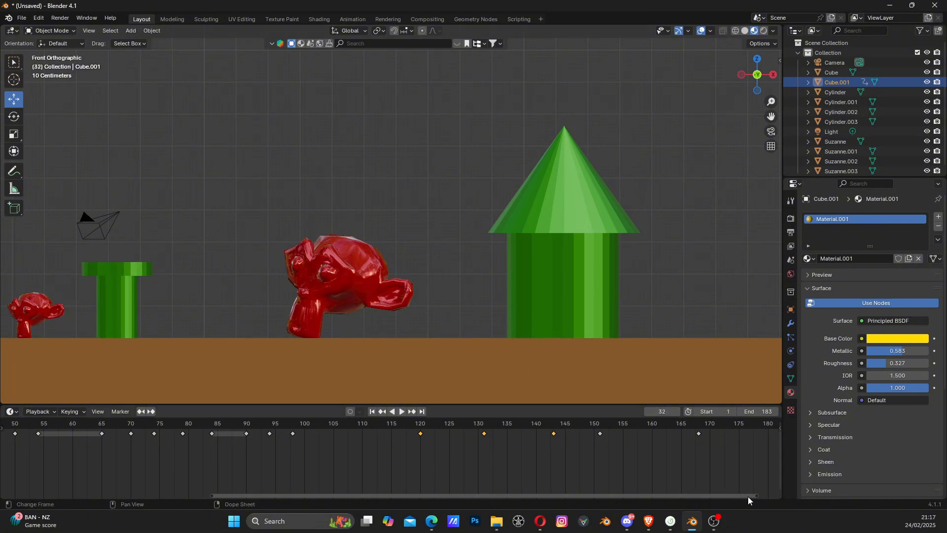
Show the full 183-frame range and the whole level, and play the animation from frame 1.
drag(756, 495, 867, 475)
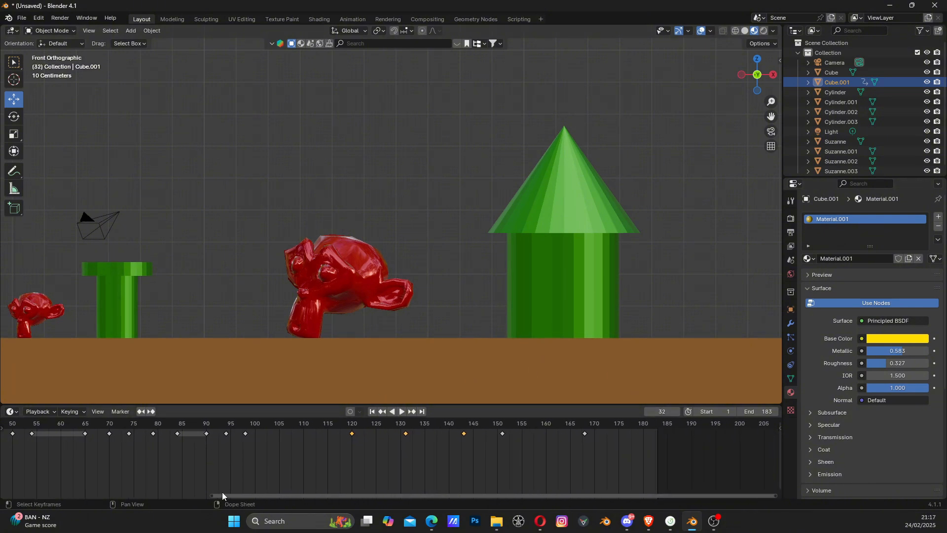
drag(212, 497, 15, 498)
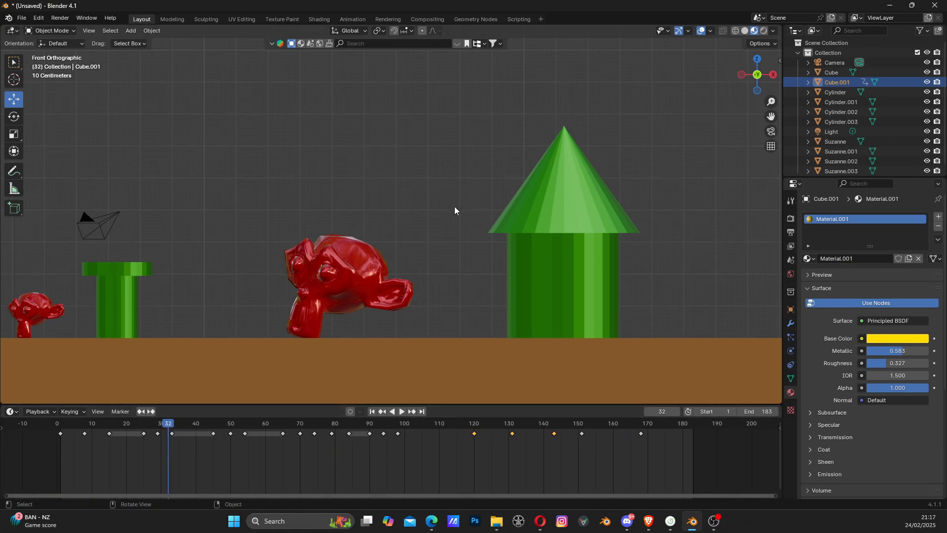
scroll(444, 214, down, 2)
shift+middle_drag(366, 235, 567, 233)
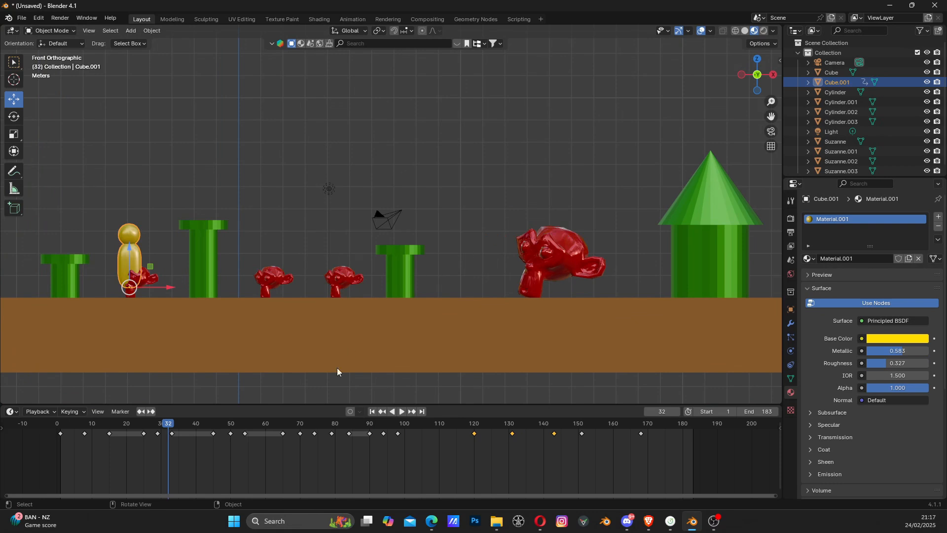
click(60, 427)
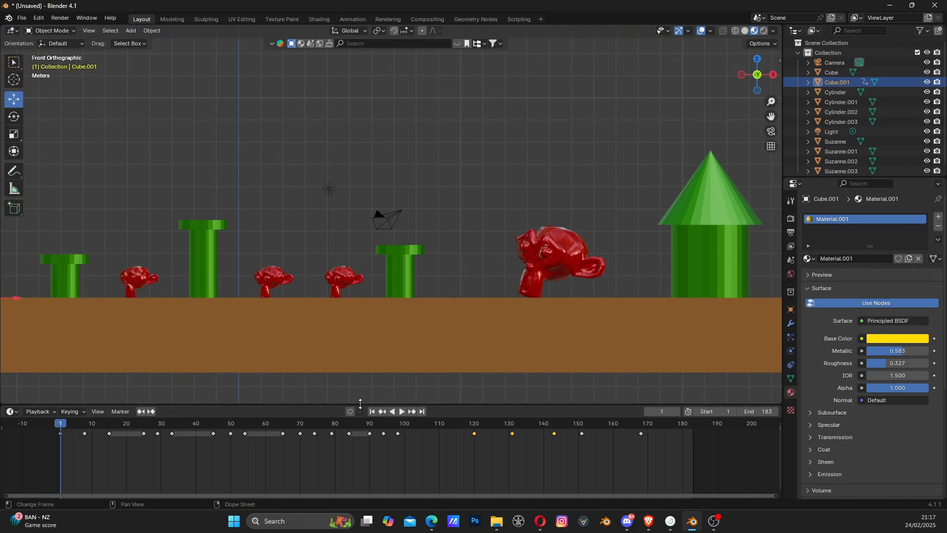
shift+middle_drag(277, 311, 324, 325)
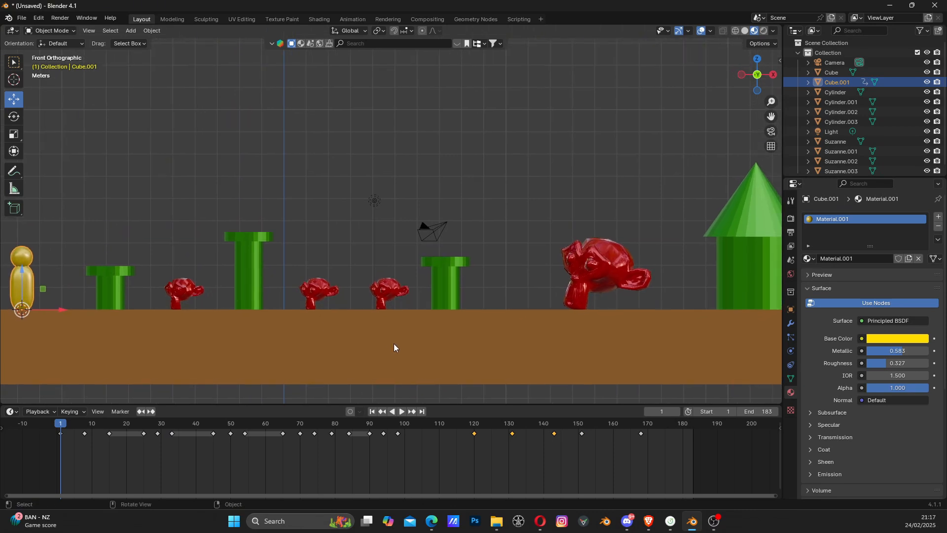
scroll(395, 342, down, 1)
click(402, 412)
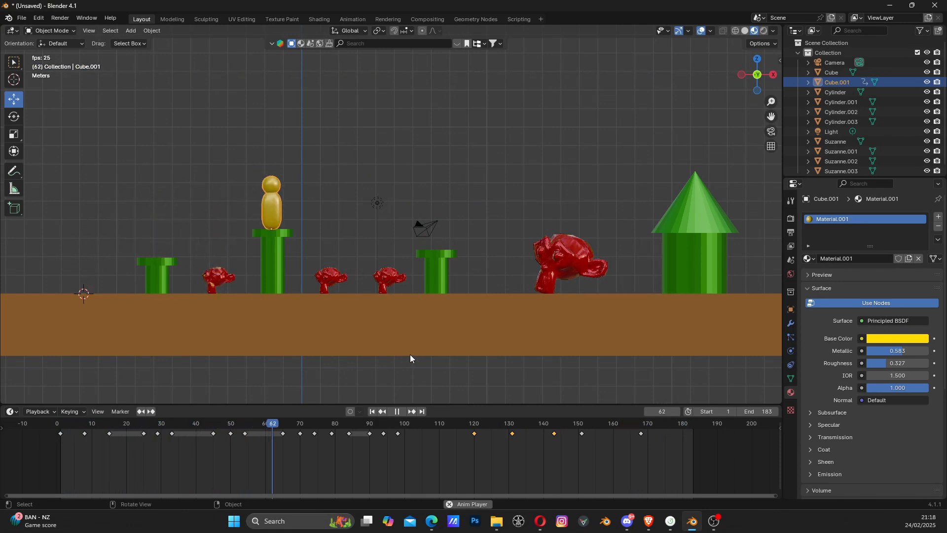
click(397, 411)
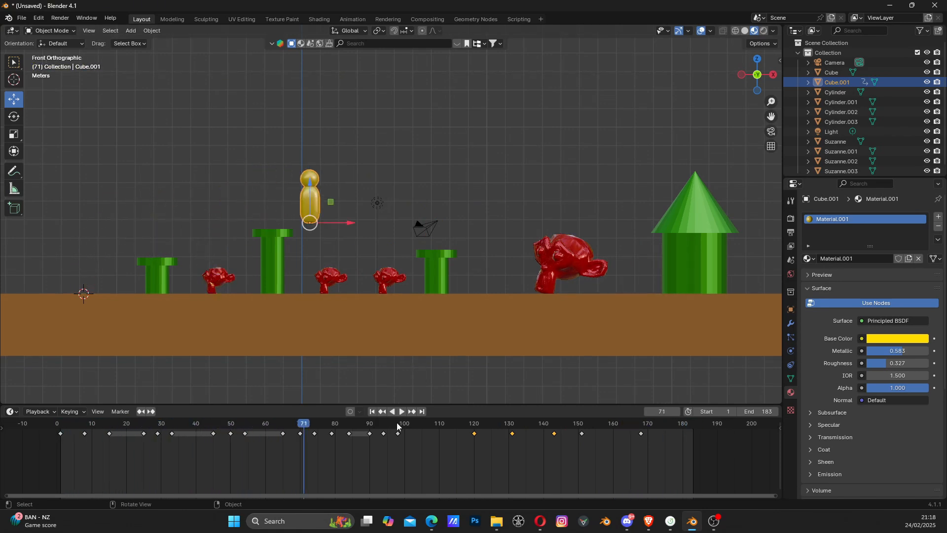
Play the animation from frame 1, viewing the level from an angled perspective, and return to frame 1.
click(373, 412)
scroll(178, 266, up, 2)
key(space)
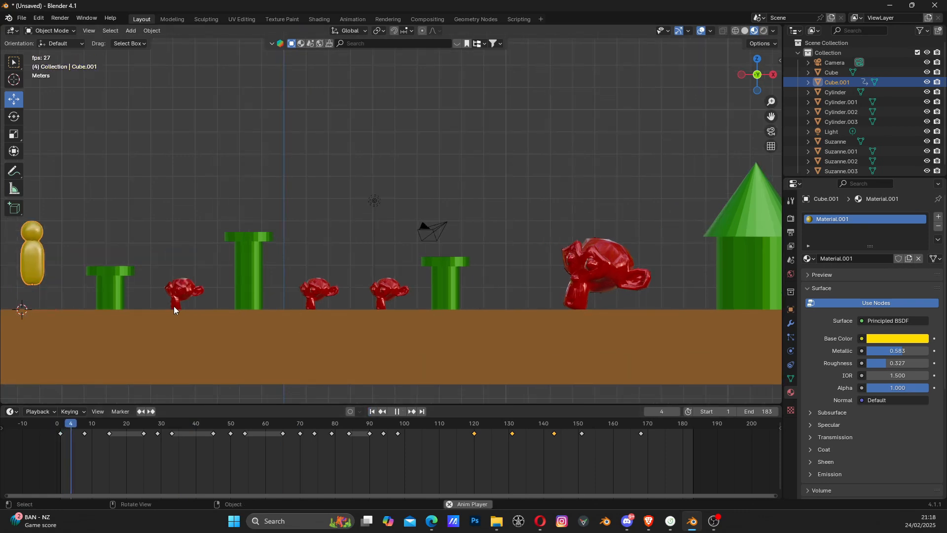
middle_drag(174, 306, 280, 344)
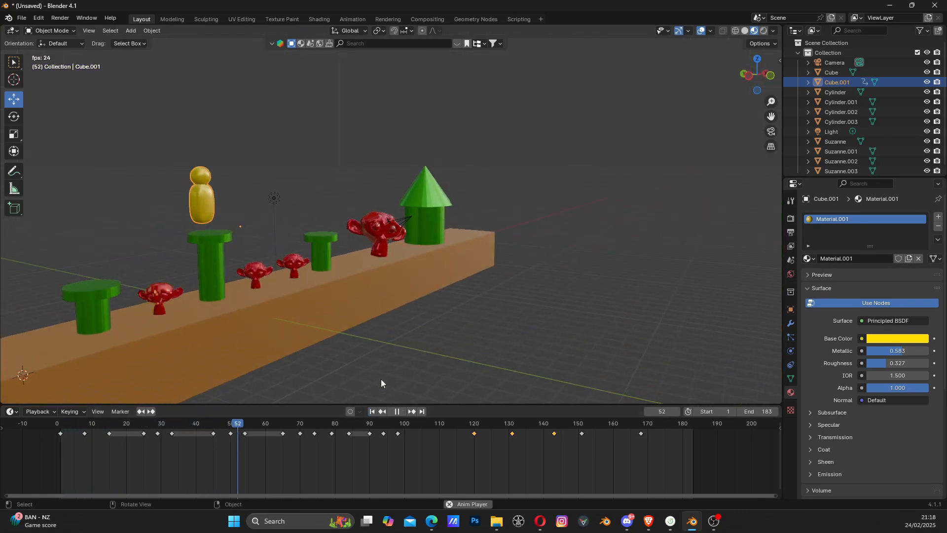
key(space)
click(373, 411)
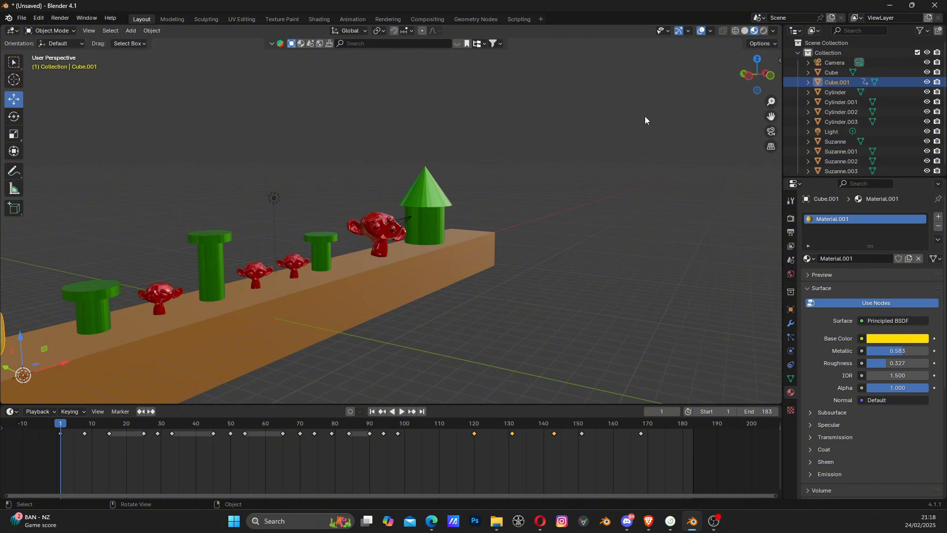
middle_drag(421, 227, 350, 330)
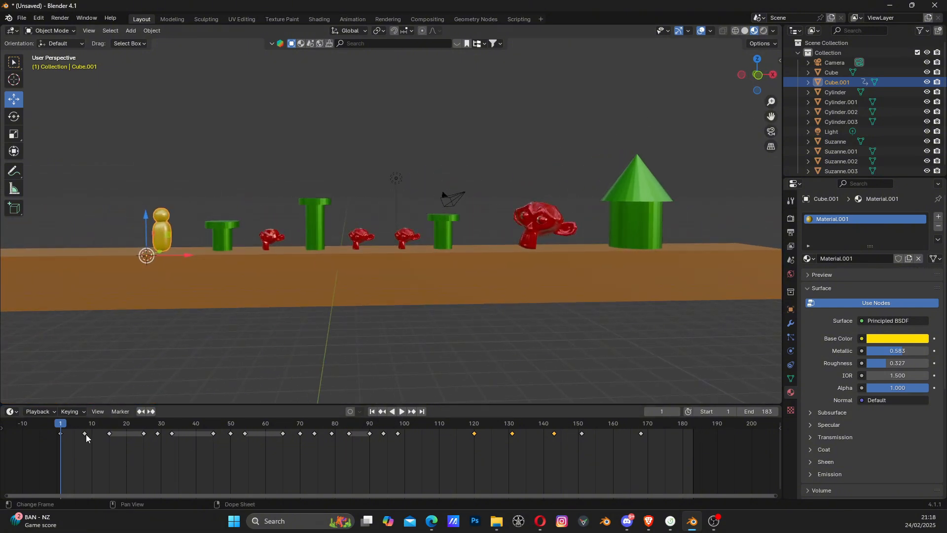
In front view, find the frame where the character reaches the first small enemy, frame 31, and insert a Location keyframe for that enemy.
click(759, 76)
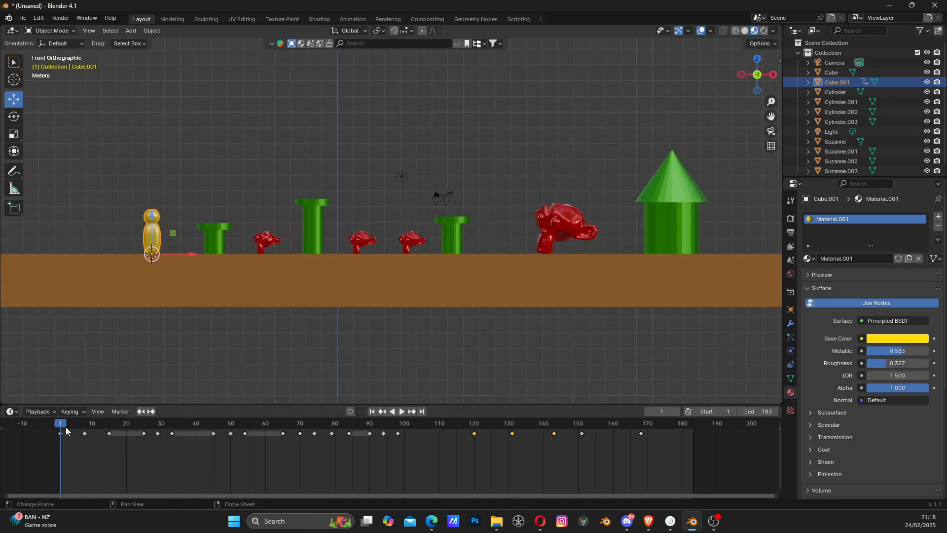
scroll(163, 289, up, 2)
shift+middle_drag(146, 299, 329, 283)
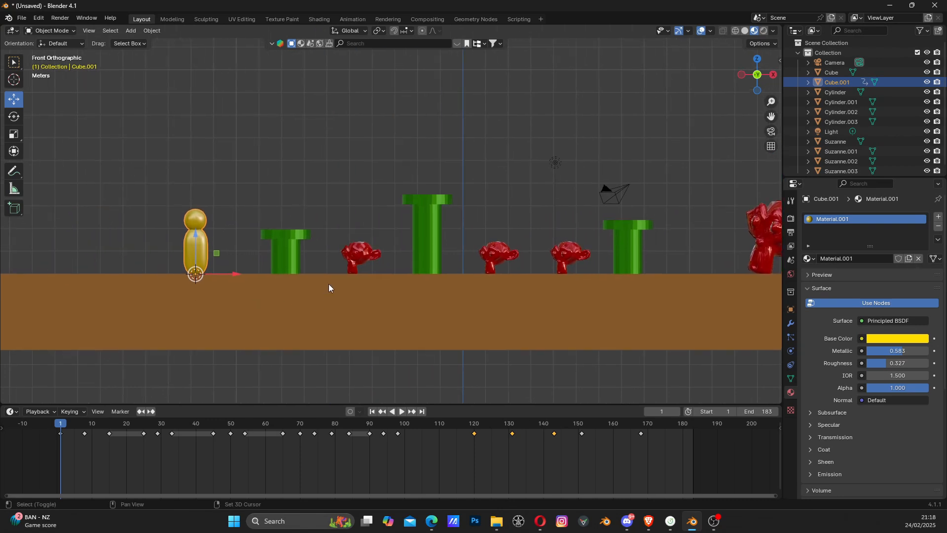
scroll(329, 288, up, 1)
drag(58, 424, 164, 429)
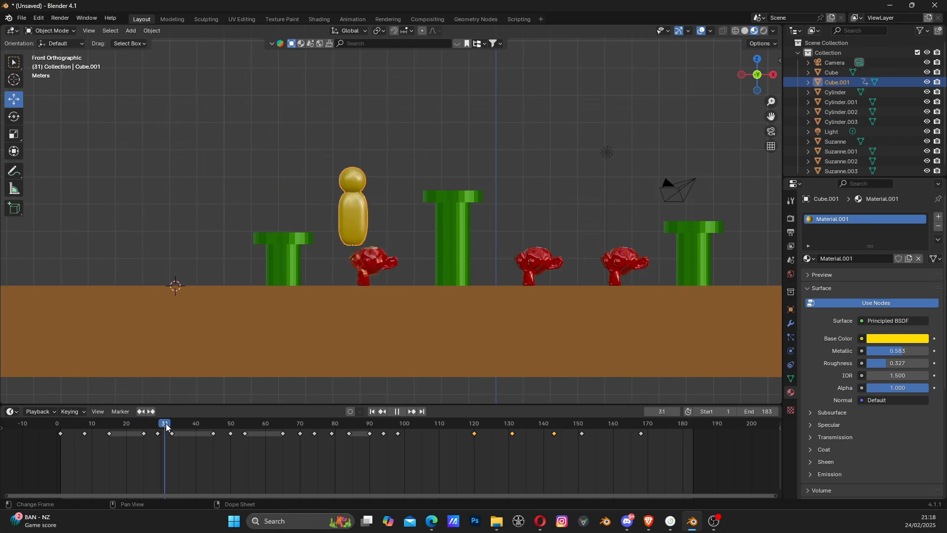
drag(166, 427, 168, 427)
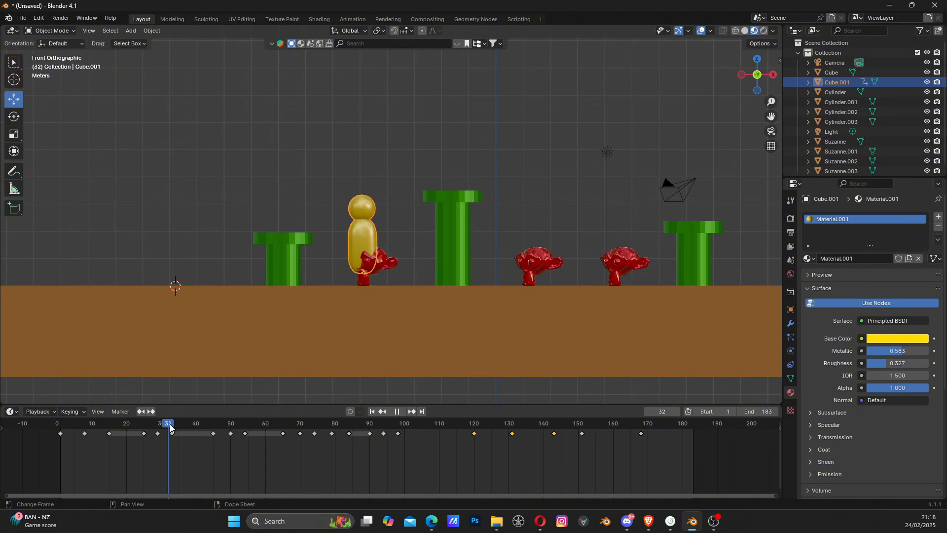
key(Left)
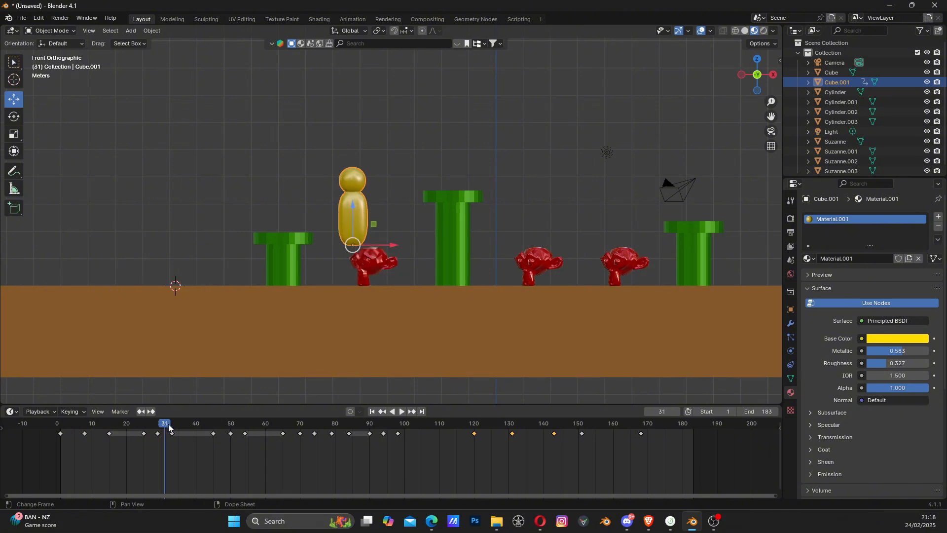
key(Right)
key(Left)
key(Right)
key(Left)
key(Right)
key(Left)
key(Left)
key(Right)
key(Left)
key(Right)
key(Right)
key(Left)
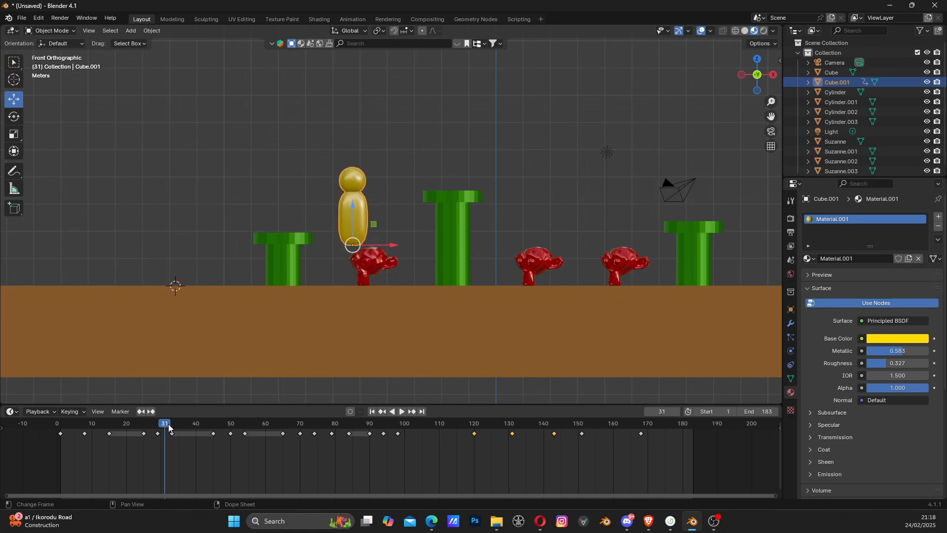
click(373, 260)
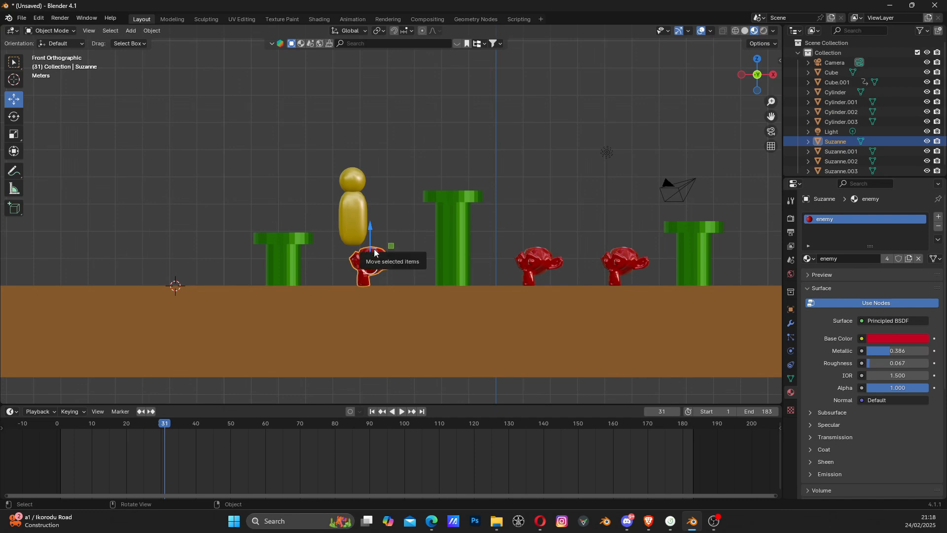
key(k)
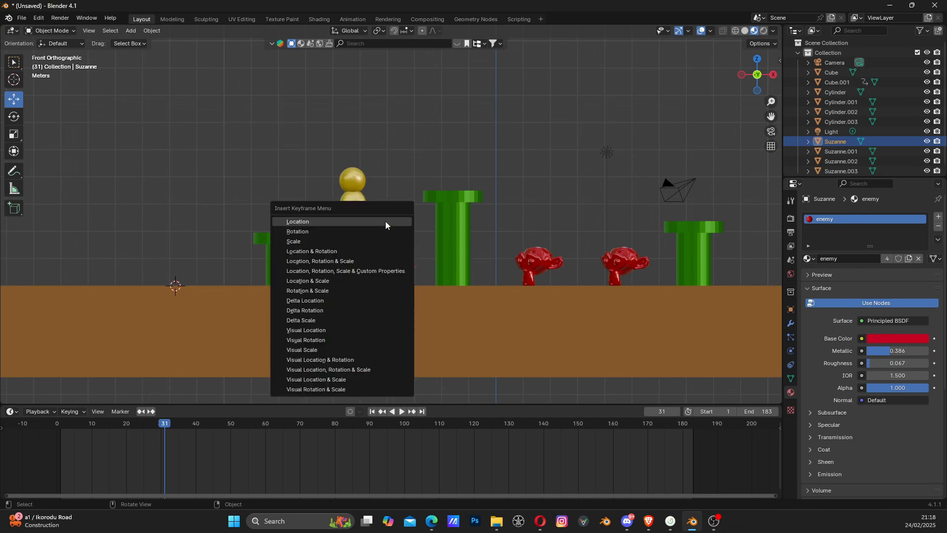
click(330, 223)
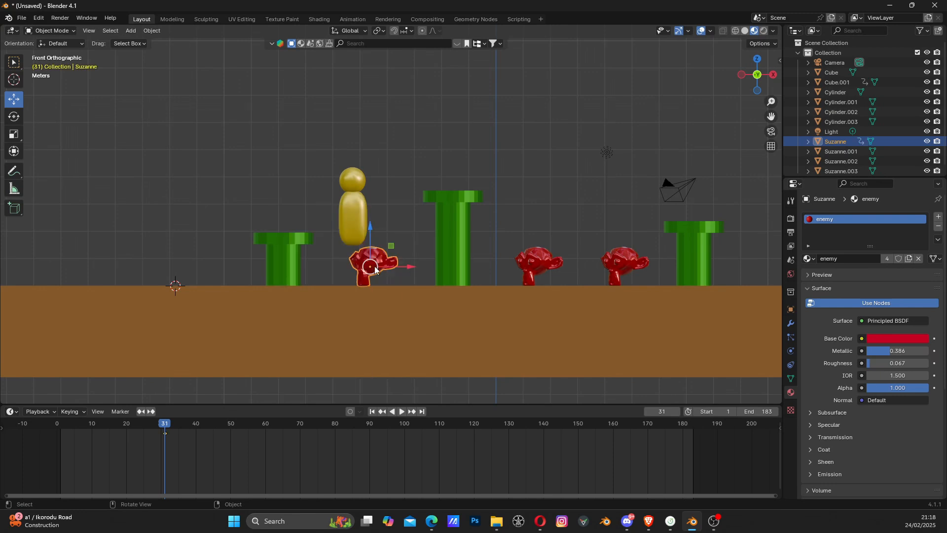
At frame 33, lower the first small enemy into the ground and insert a Location keyframe.
click(173, 422)
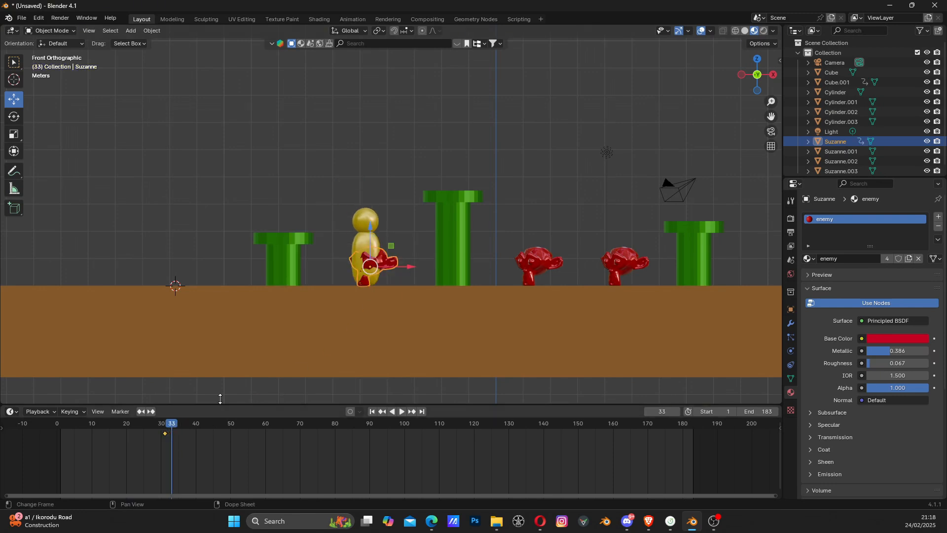
drag(368, 223, 376, 271)
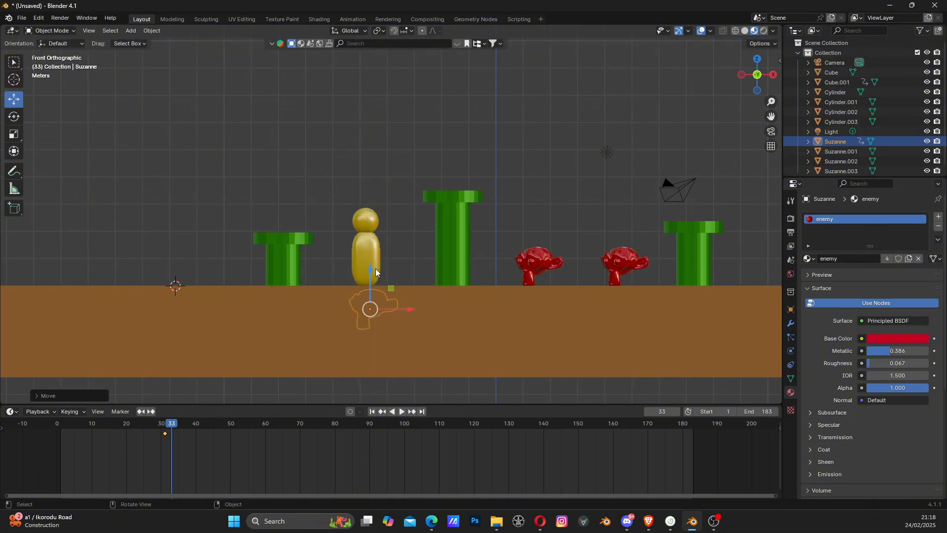
key(k)
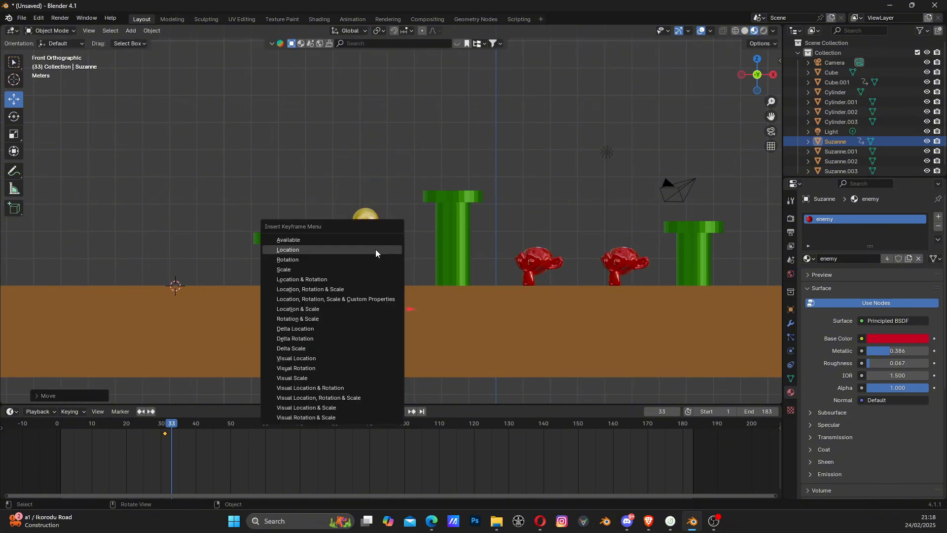
click(375, 251)
Play the animation from about frame 20 in front and angled views to check the first enemy being stomped into the ground.
key(space)
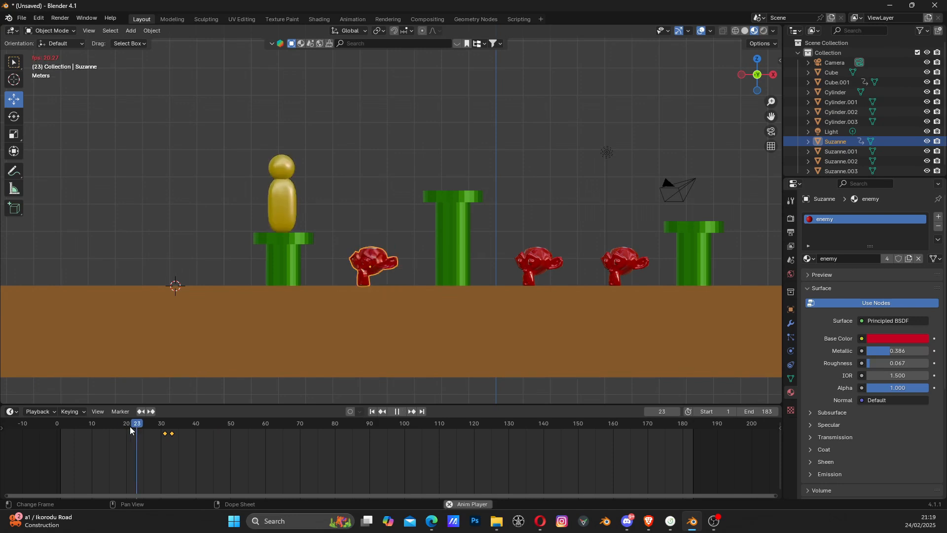
key(space)
click(130, 426)
key(space)
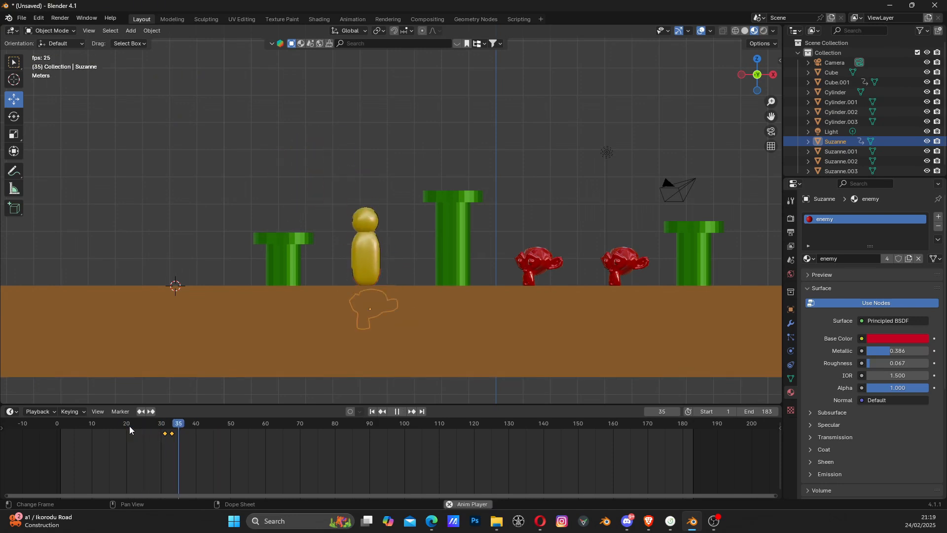
key(space)
middle_drag(257, 316, 274, 321)
click(230, 285)
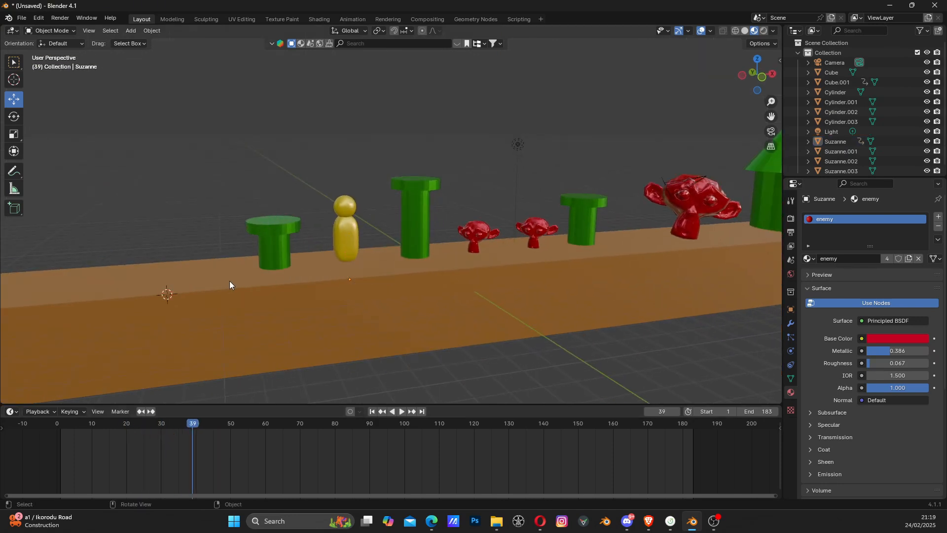
drag(190, 425, 155, 425)
key(space)
click(122, 428)
key(space)
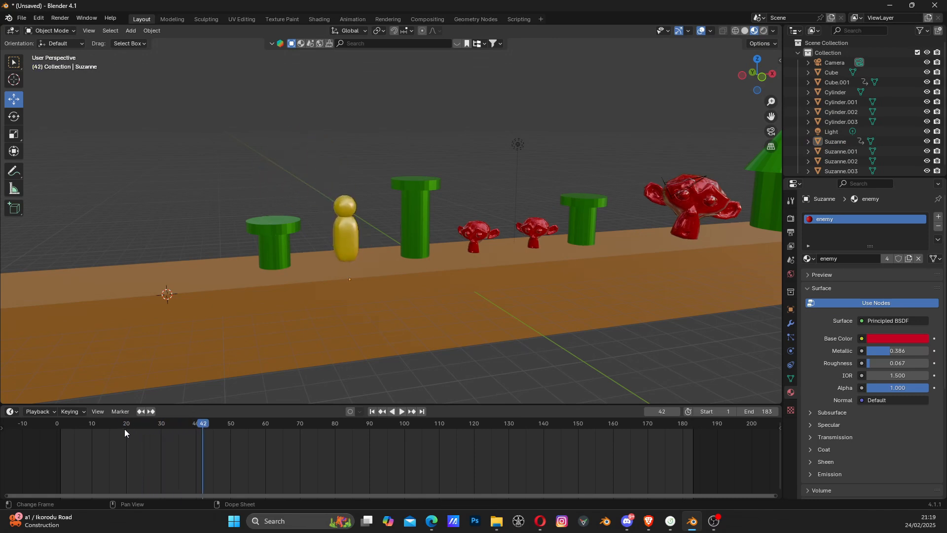
In front view, find the character's contact with the small enemy just past the tall pipe and insert a Location keyframe for that enemy at frame 73.
middle_drag(584, 196, 567, 193)
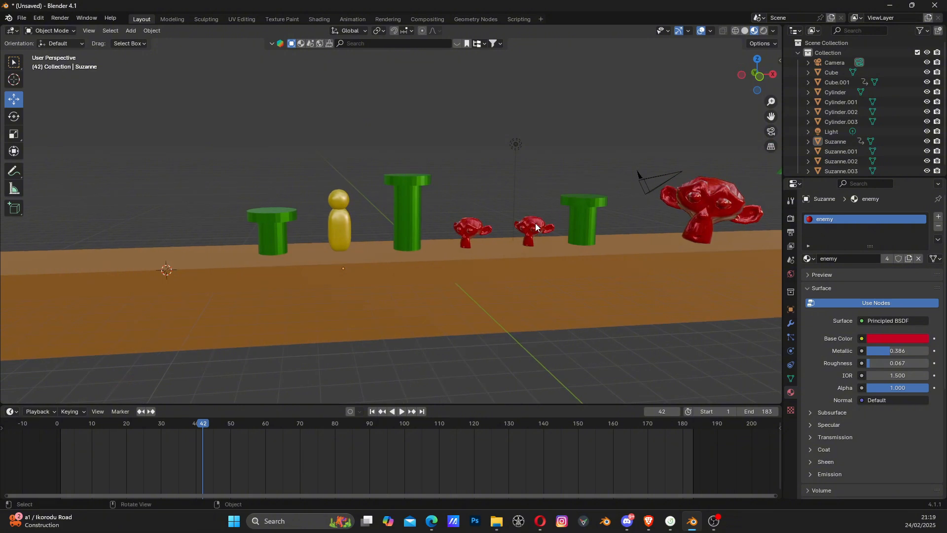
shift+middle_drag(522, 247, 412, 243)
scroll(427, 254, up, 1)
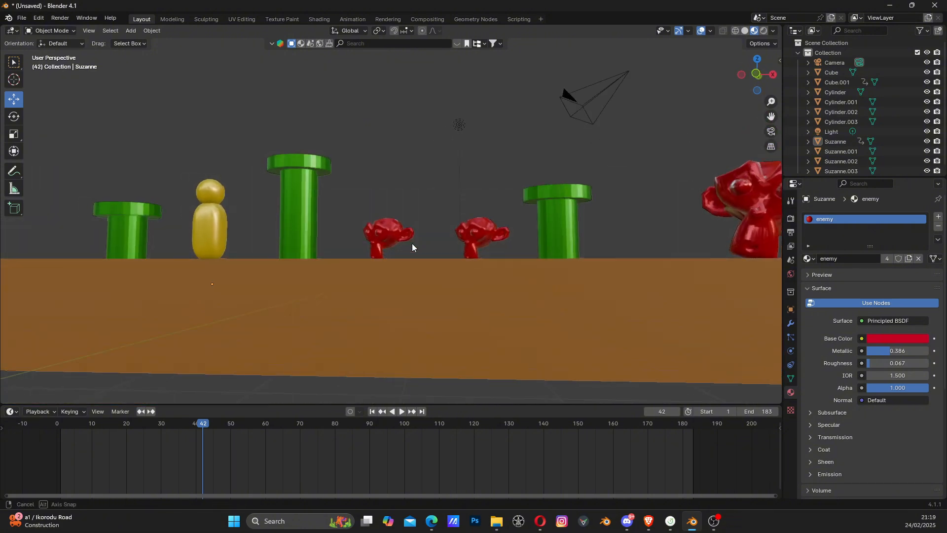
click(753, 76)
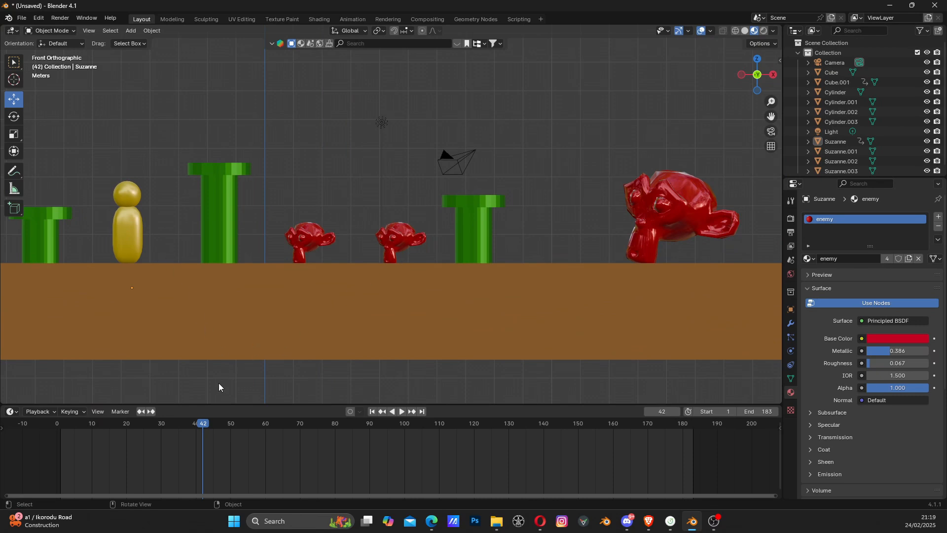
drag(200, 426, 308, 422)
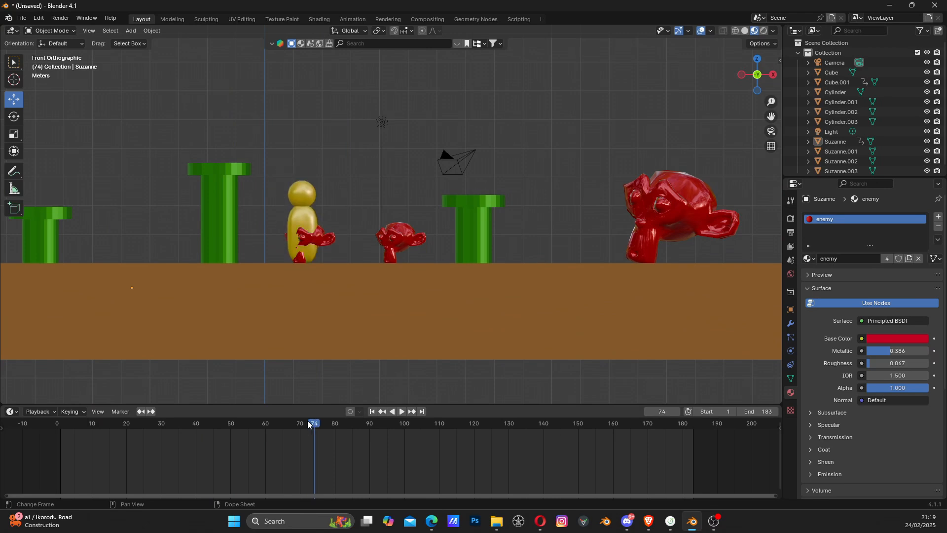
key(Left)
key(Left)
key(Left)
key(Right)
key(Right)
key(Right)
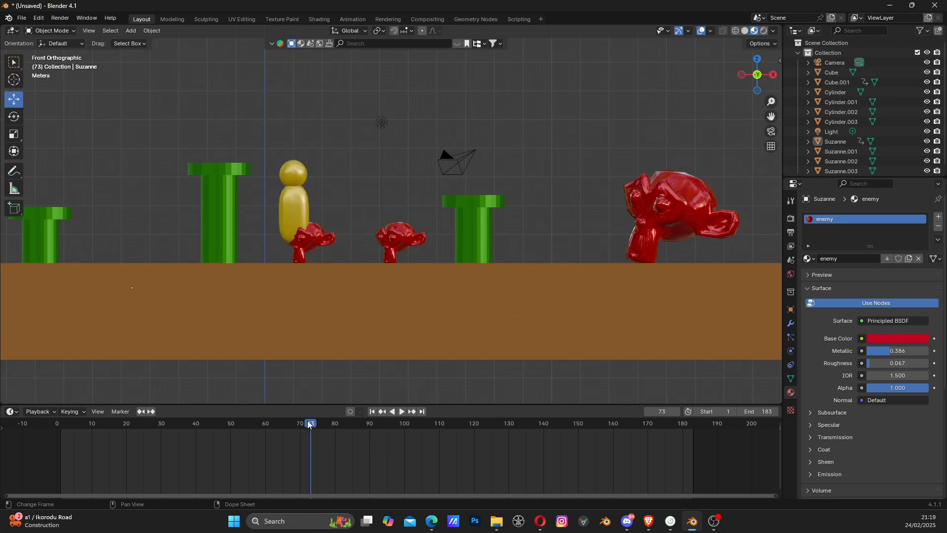
key(Left)
key(Left)
key(Right)
click(311, 237)
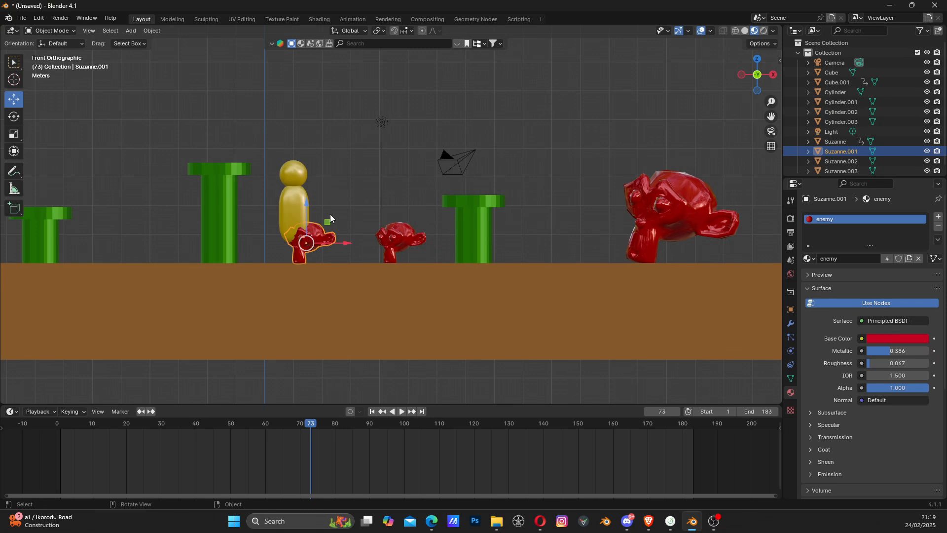
key(k)
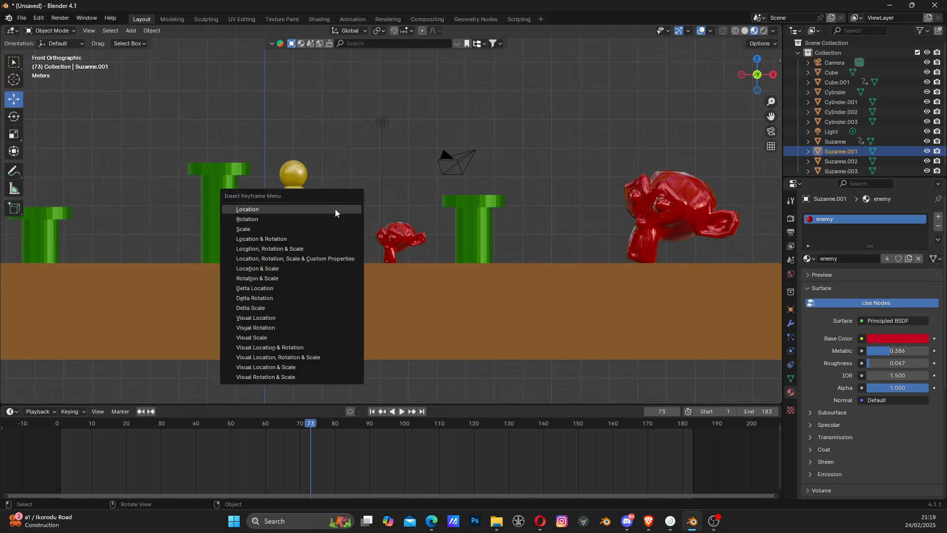
click(287, 209)
At frame 75, lower the second small enemy into the ground and insert a Location keyframe.
key(Right)
key(Right)
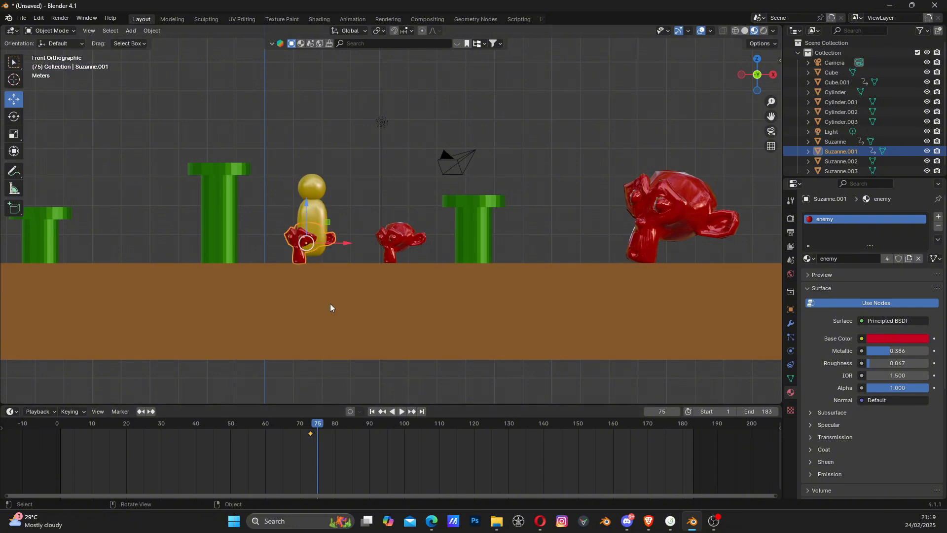
drag(306, 199, 305, 241)
key(k)
click(331, 198)
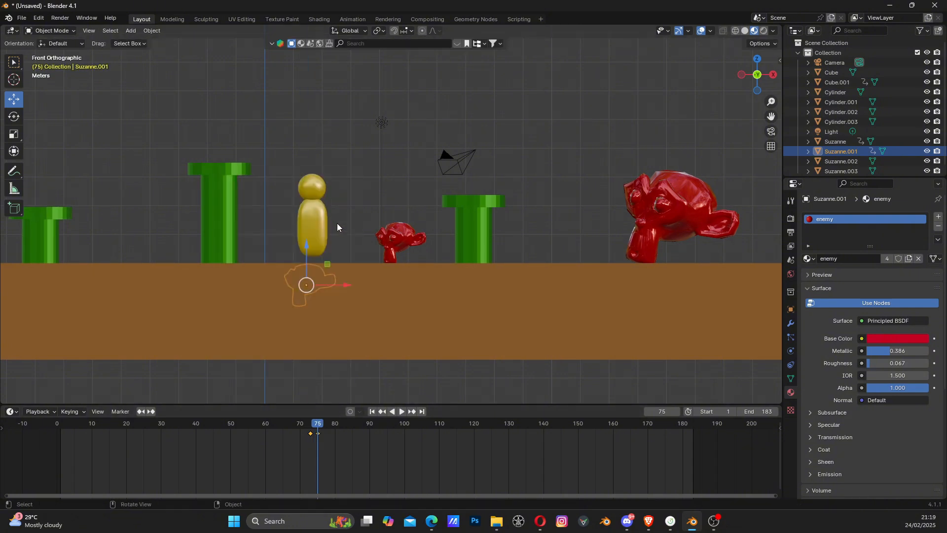
Play the animation from about frame 70 to check the second small enemy's drop.
click(300, 424)
key(space)
click(300, 424)
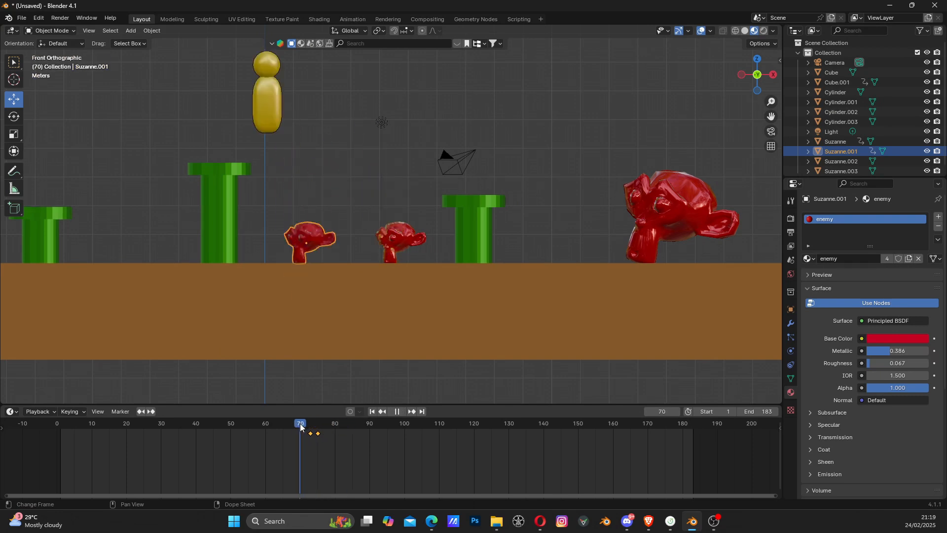
At frame 82, insert a Location keyframe for the third small enemy, just before the last pipe.
drag(301, 427, 338, 430)
key(space)
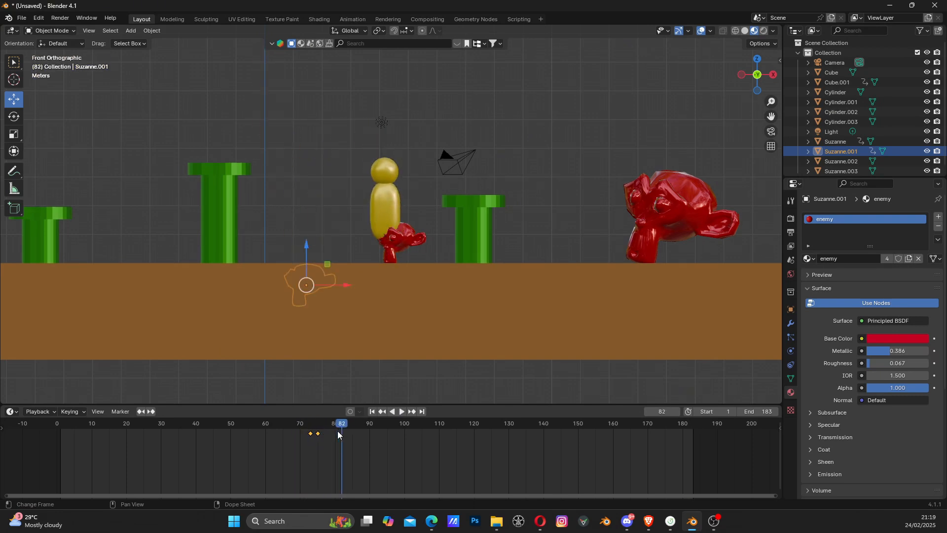
click(408, 237)
key(i)
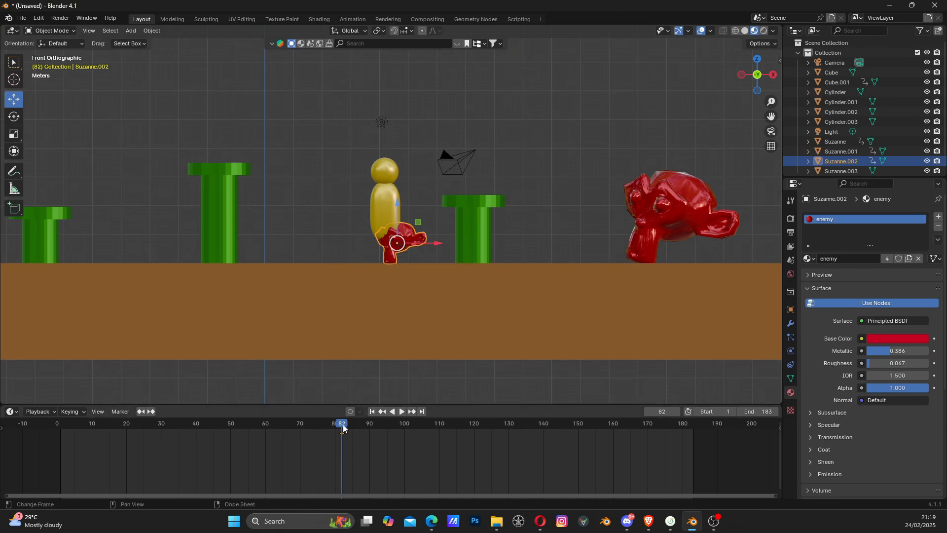
At frame 84, lower the third small enemy into the ground and insert a Location keyframe.
drag(343, 428, 349, 427)
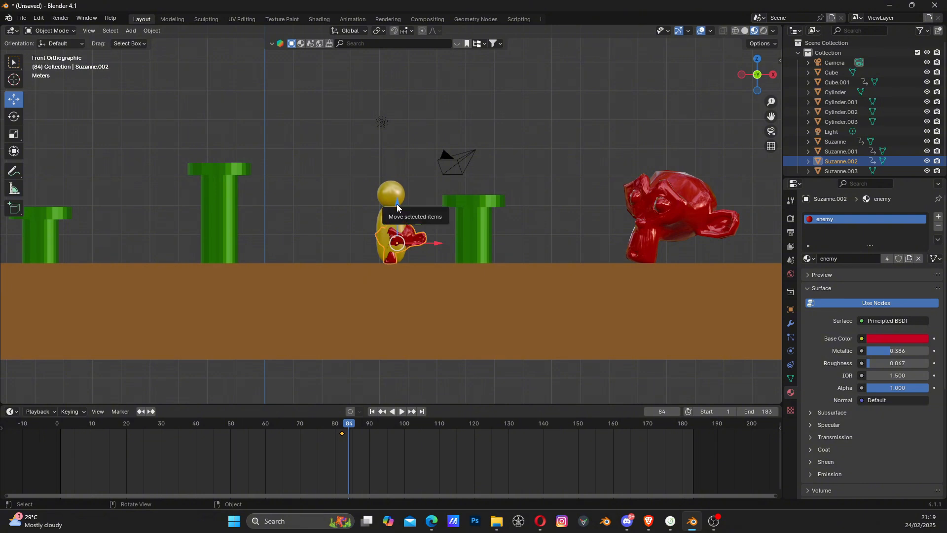
drag(396, 203, 397, 247)
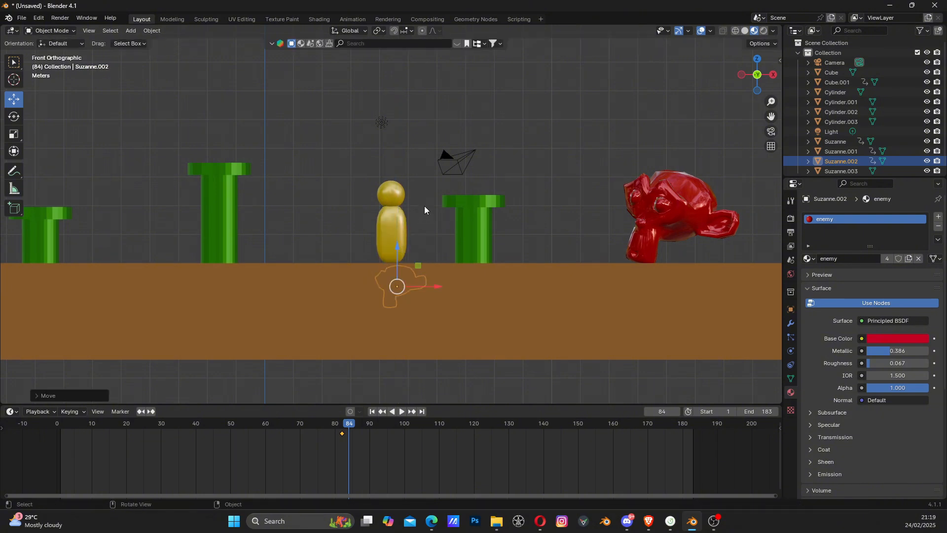
key(k)
click(424, 205)
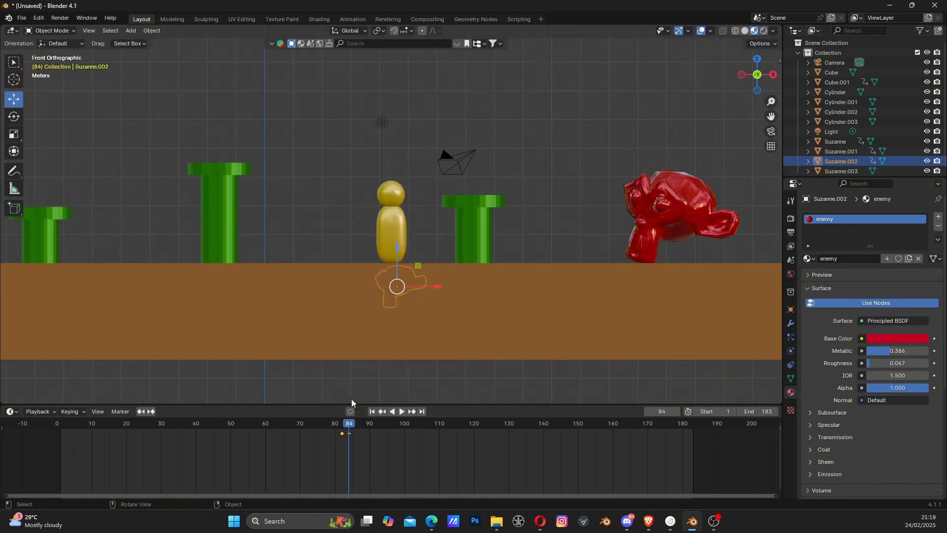
Play the animation from about frame 80 to check the third small enemy's drop.
click(333, 426)
key(space)
key(space)
At frame 137, insert a Location keyframe for the large enemy, just as the character lands on it.
drag(332, 425, 531, 425)
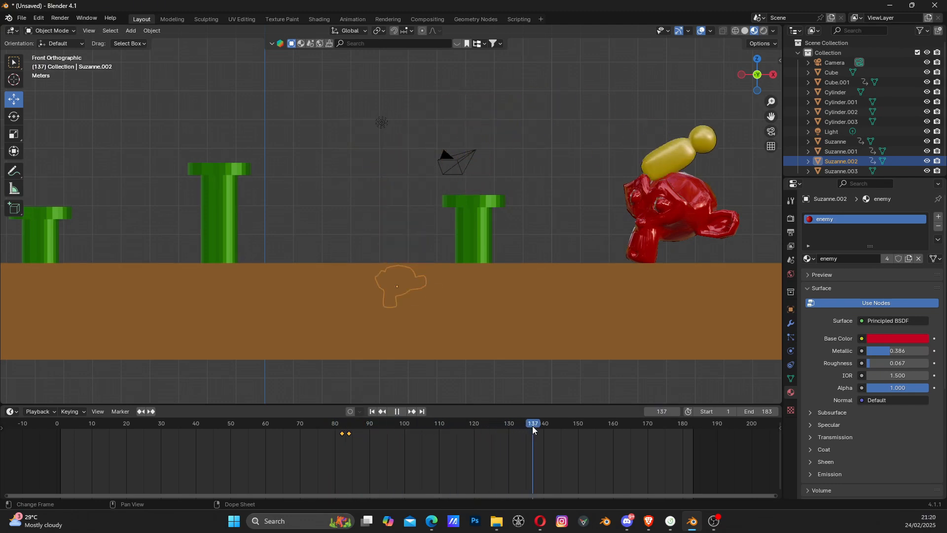
click(660, 207)
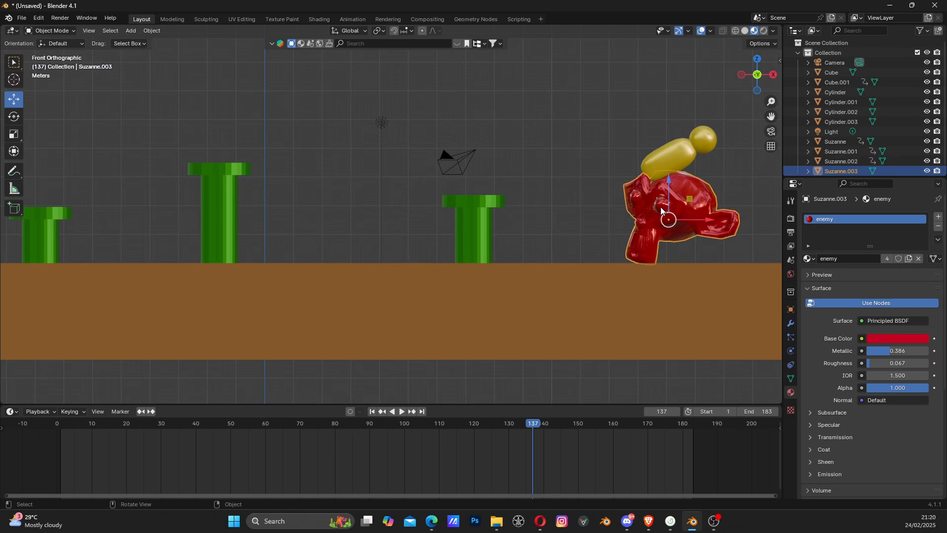
key(i)
key(k)
click(627, 234)
At frame 140, lower the large enemy fully into the ground and insert a Location keyframe.
shift+middle_drag(650, 256, 286, 265)
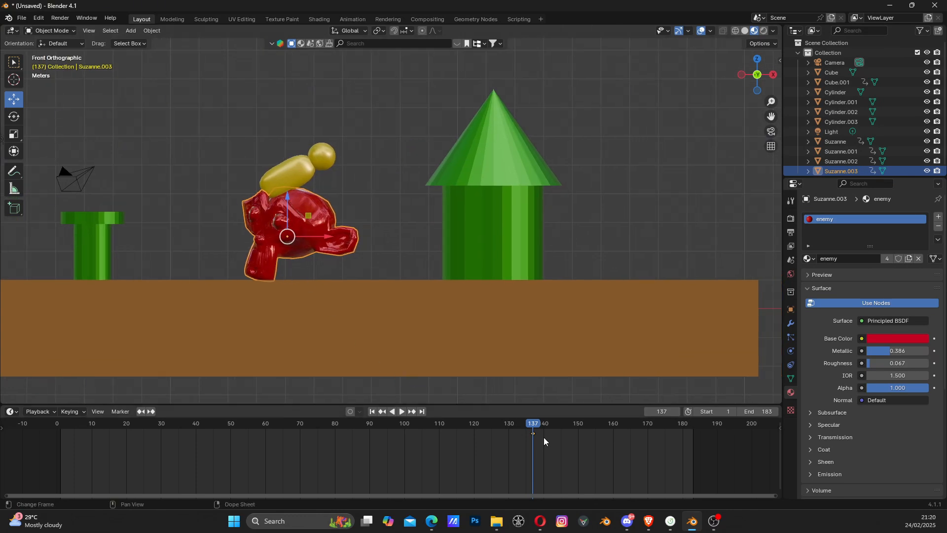
drag(538, 427, 543, 427)
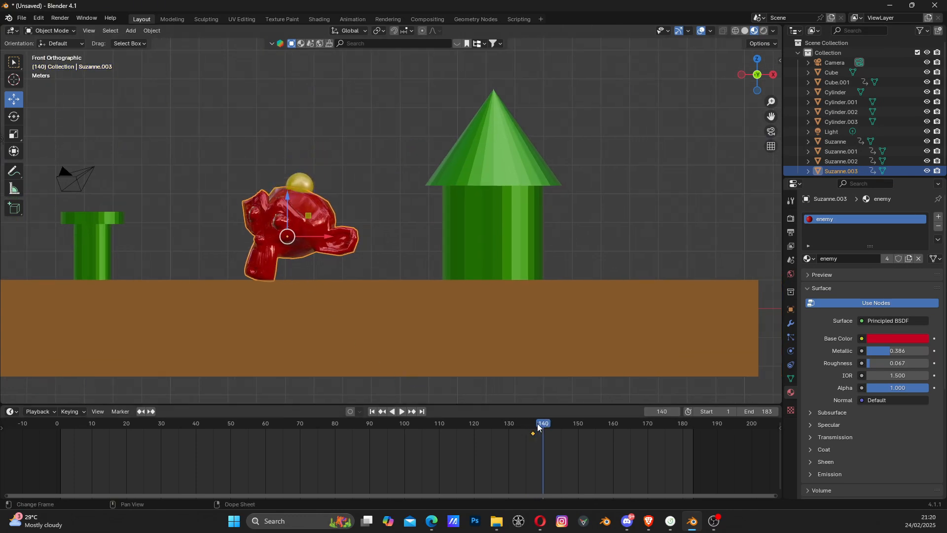
drag(309, 218, 345, 311)
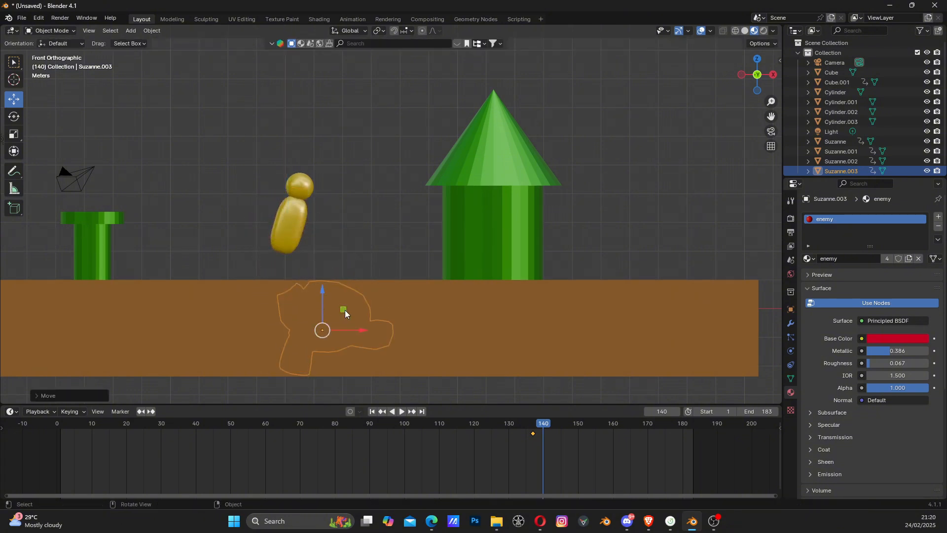
key(k)
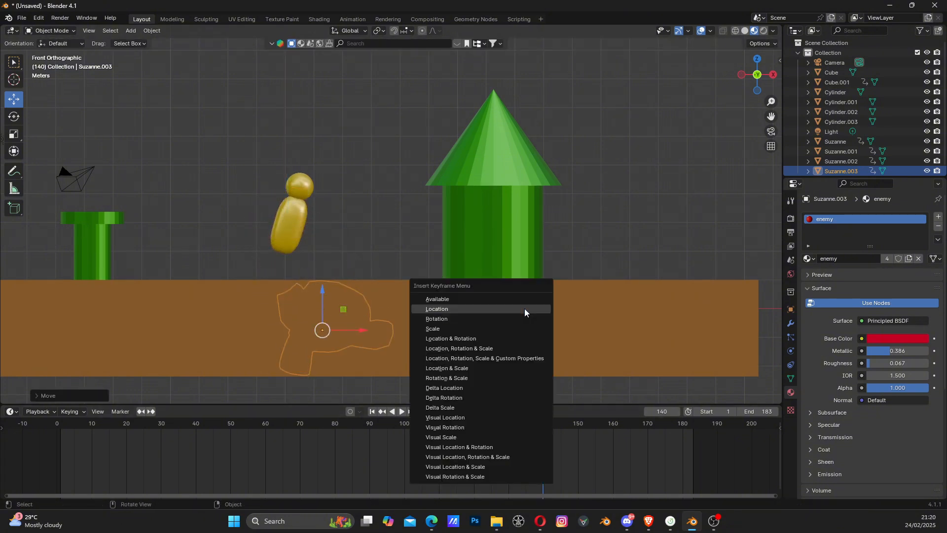
click(524, 309)
Play back the large enemy's drop and replay the scene from frame 1 to check the enemies' timing.
key(space)
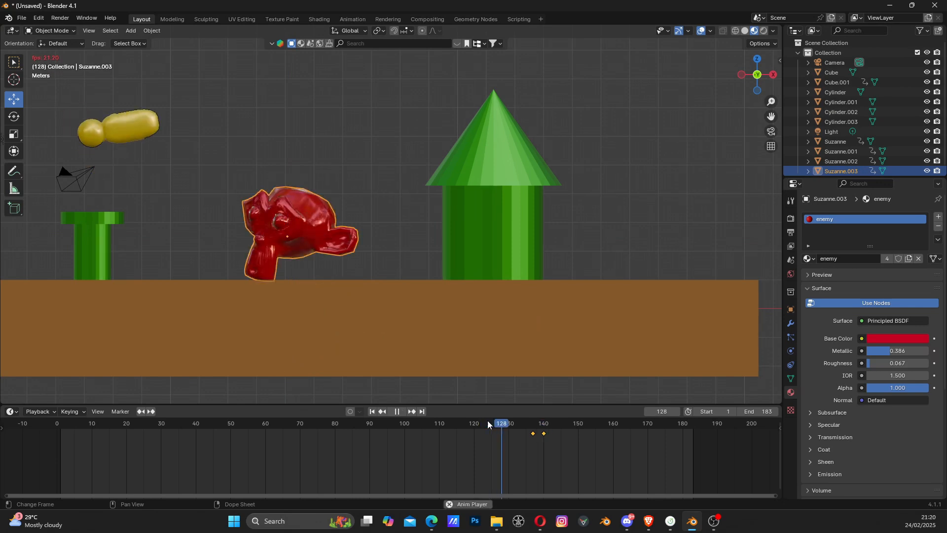
key(space)
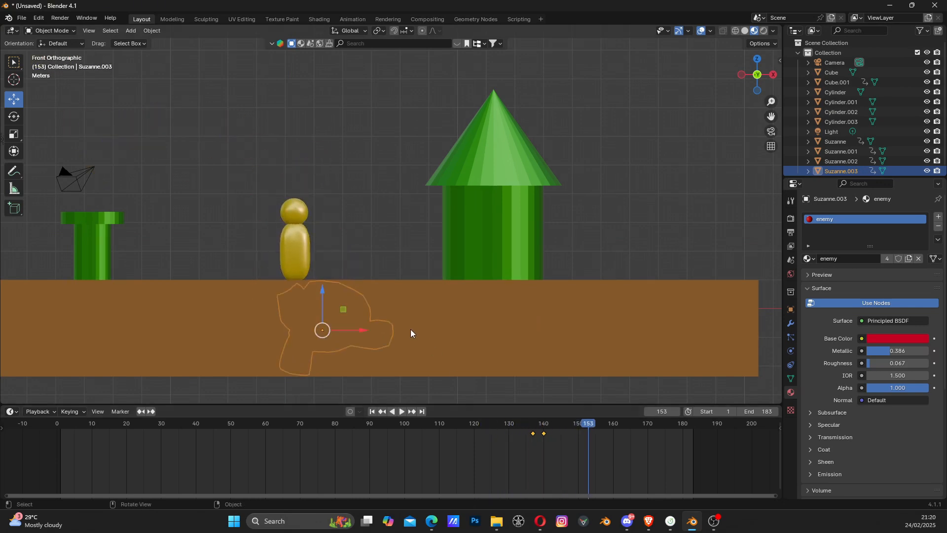
click(386, 235)
scroll(494, 271, down, 4)
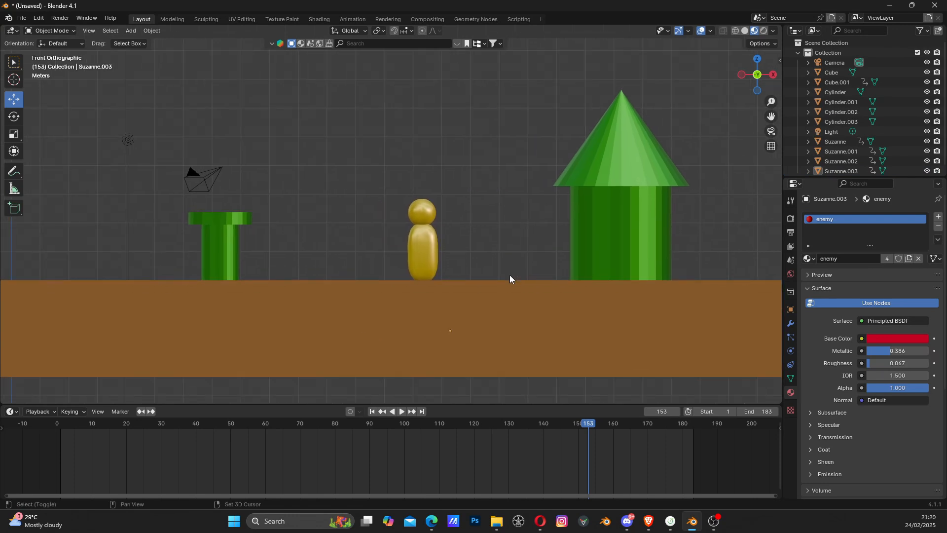
shift+middle_drag(324, 267, 468, 297)
click(373, 411)
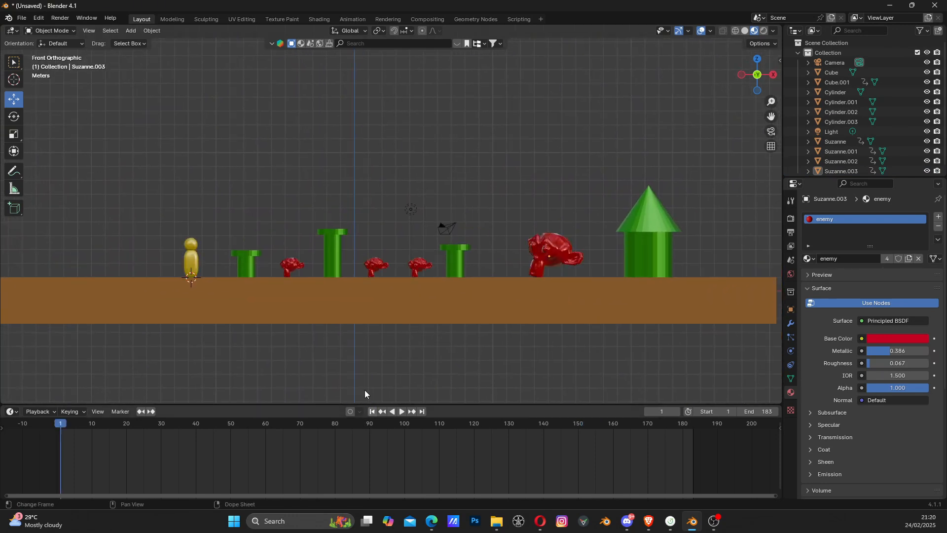
click(402, 411)
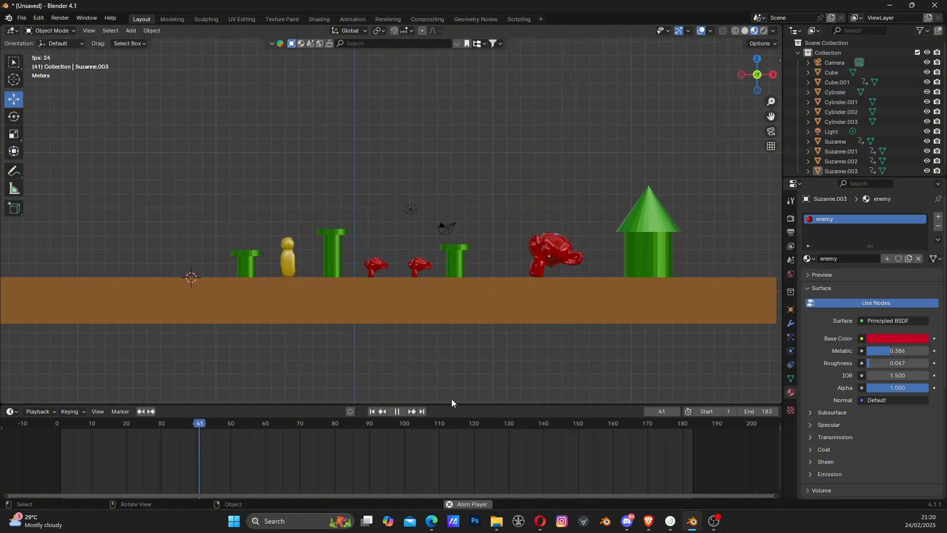
click(398, 411)
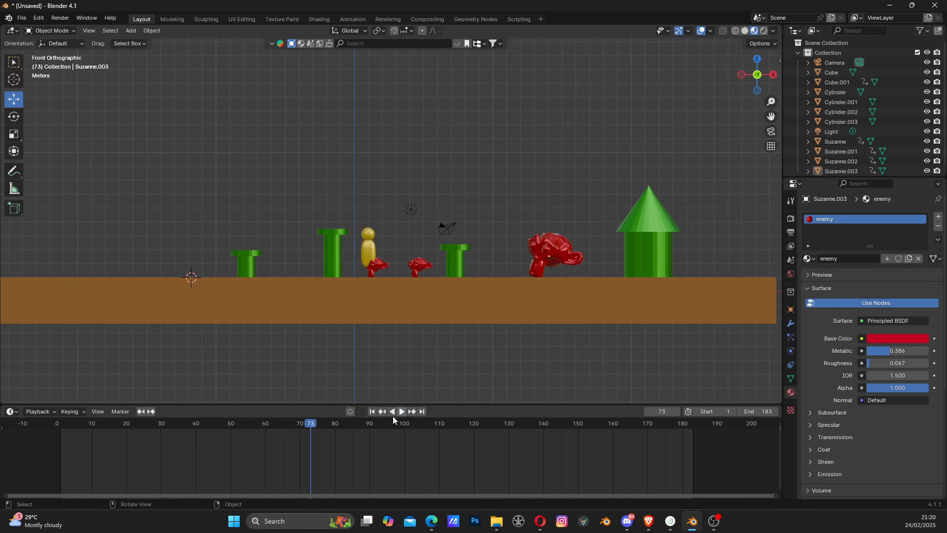
Extend the animation's end frame to 217 for extra time after the character enters the green tower.
drag(318, 424, 608, 437)
drag(640, 438, 633, 439)
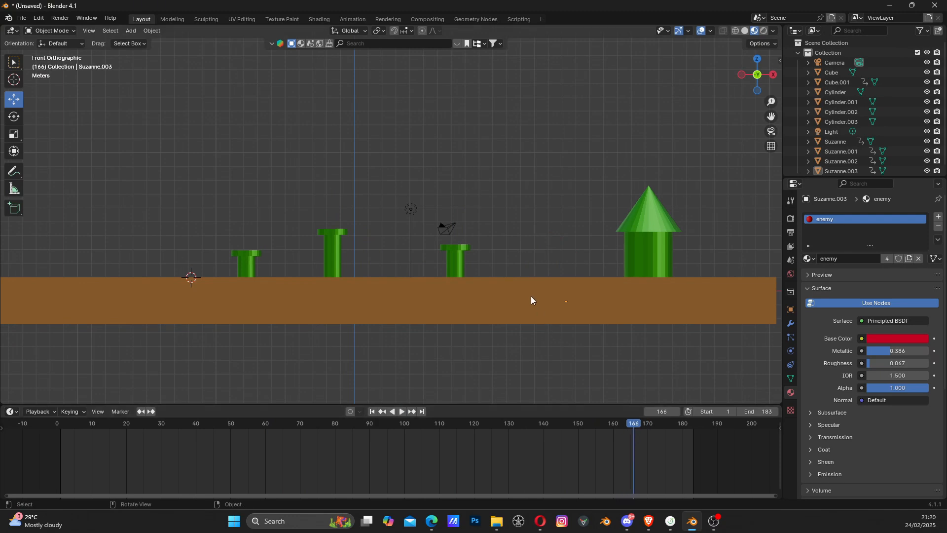
shift+middle_drag(514, 279, 383, 277)
scroll(496, 254, up, 3)
shift+middle_drag(489, 249, 259, 196)
scroll(260, 197, up, 1)
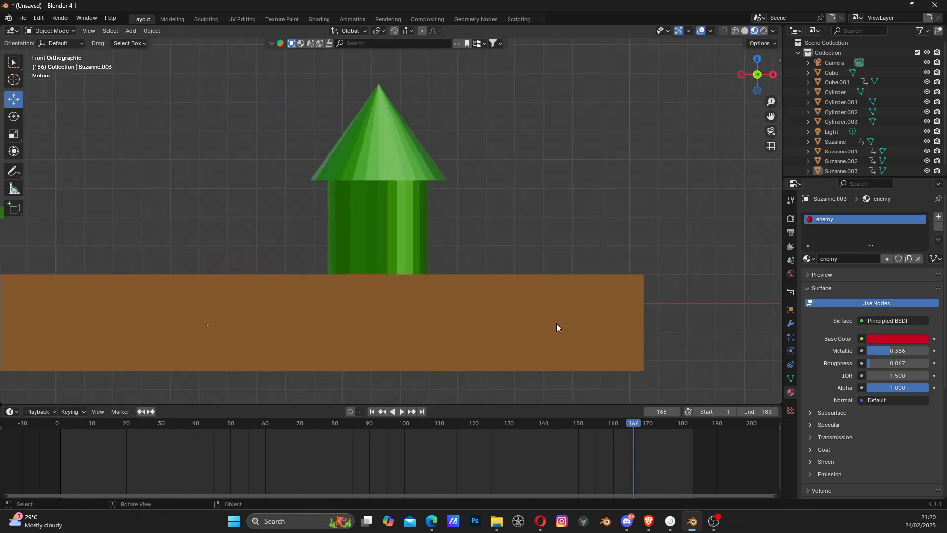
drag(755, 411, 825, 411)
drag(668, 493, 802, 486)
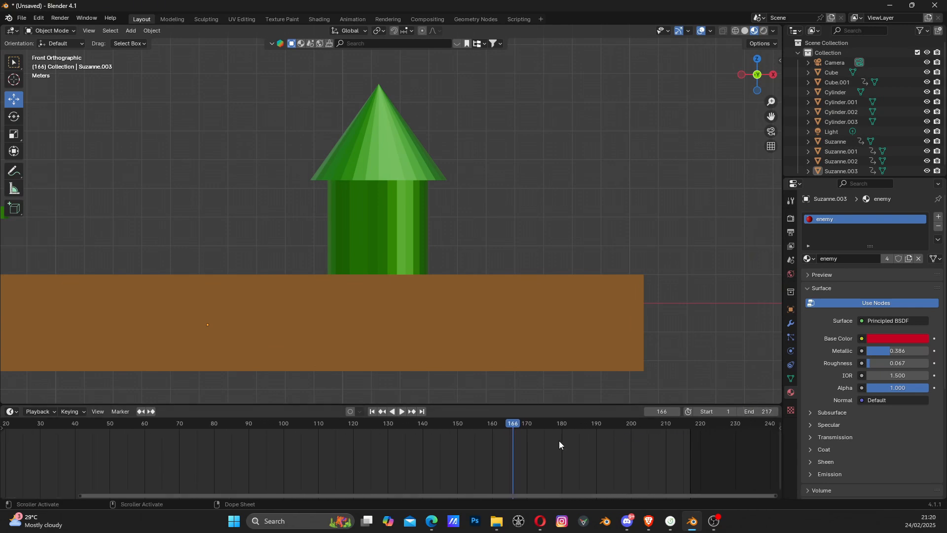
Insert Location & Rotation keyframes for the upright green tower at frames 164 and 175.
mouse_move(515, 423)
mouse_down()
mouse_move(475, 424)
mouse_move(502, 427)
mouse_up()
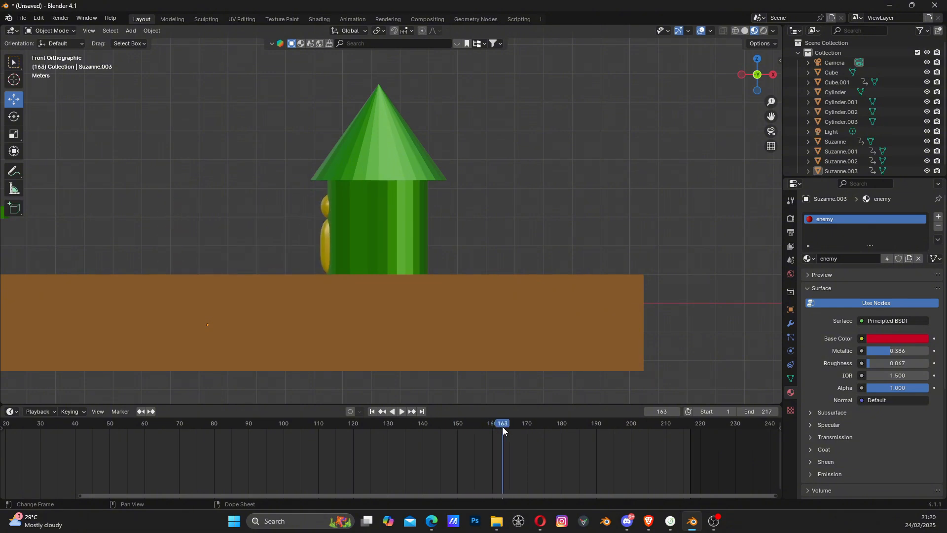
key(Right)
click(391, 231)
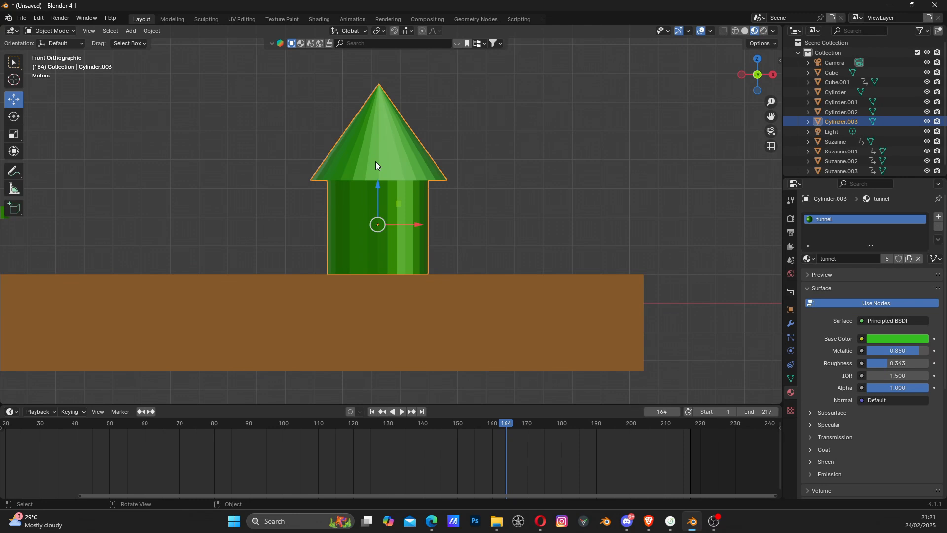
key(k)
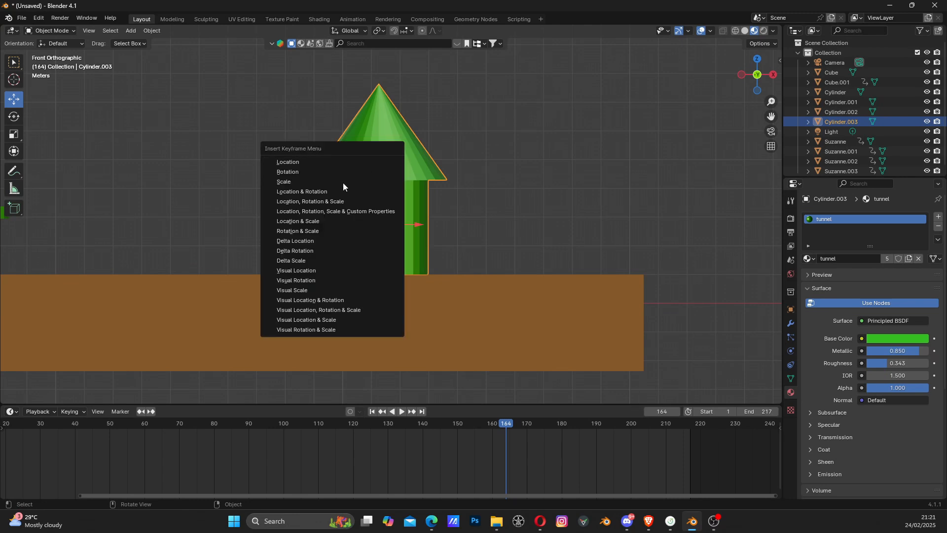
click(317, 192)
drag(502, 416, 544, 424)
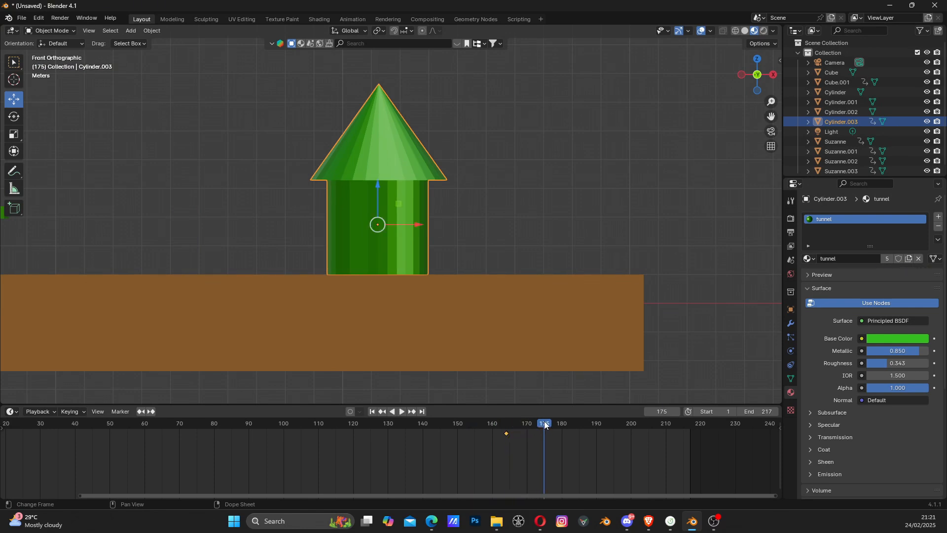
key(k)
click(395, 211)
At frame 168, tilt the green tower slightly to the left and insert a Location & Rotation keyframe.
drag(507, 427, 520, 426)
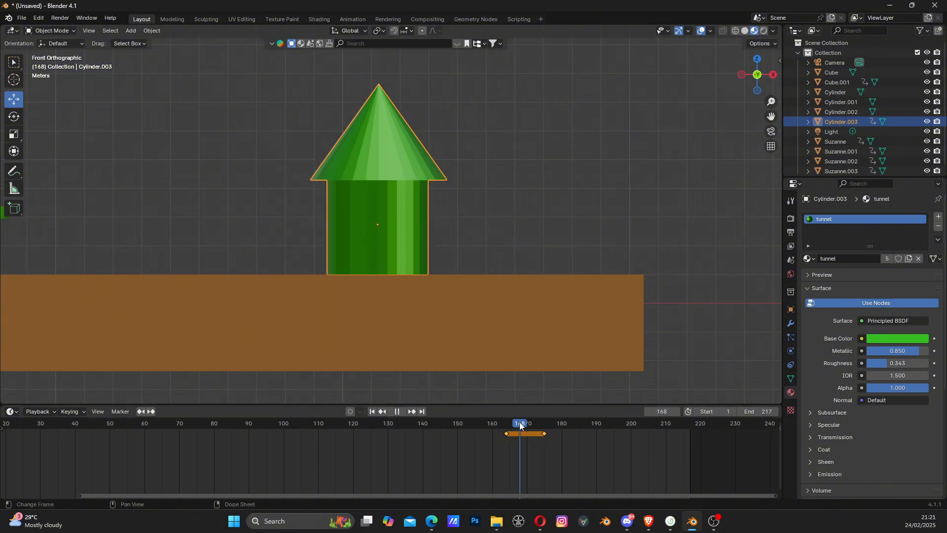
click(14, 117)
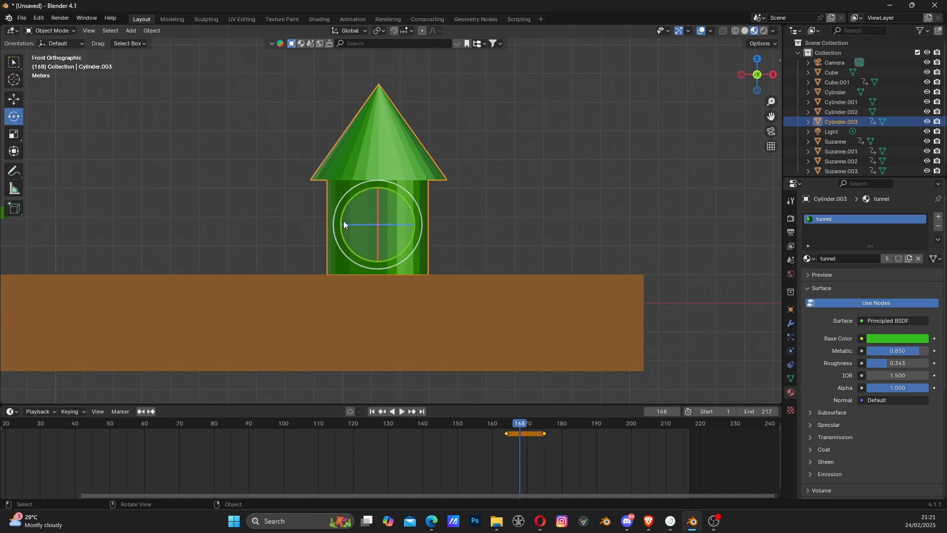
drag(407, 205, 404, 203)
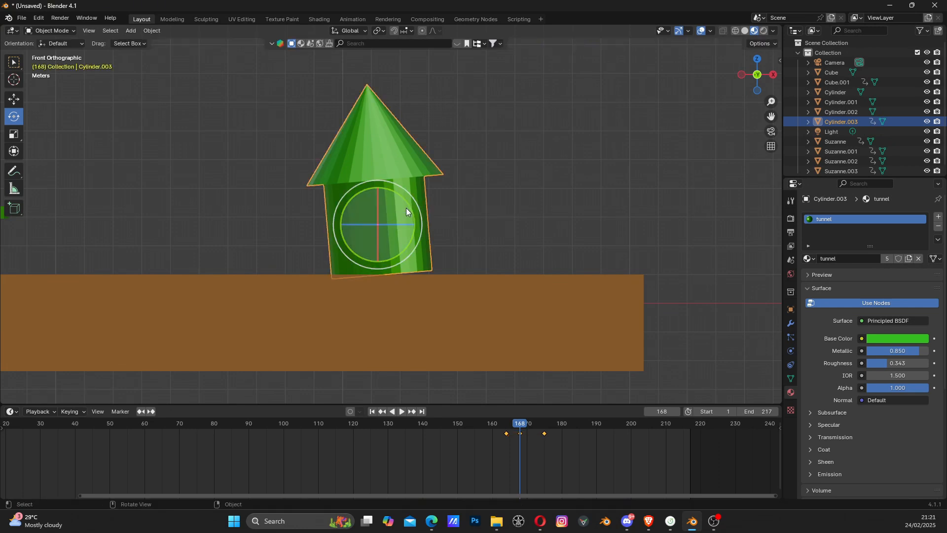
key(k)
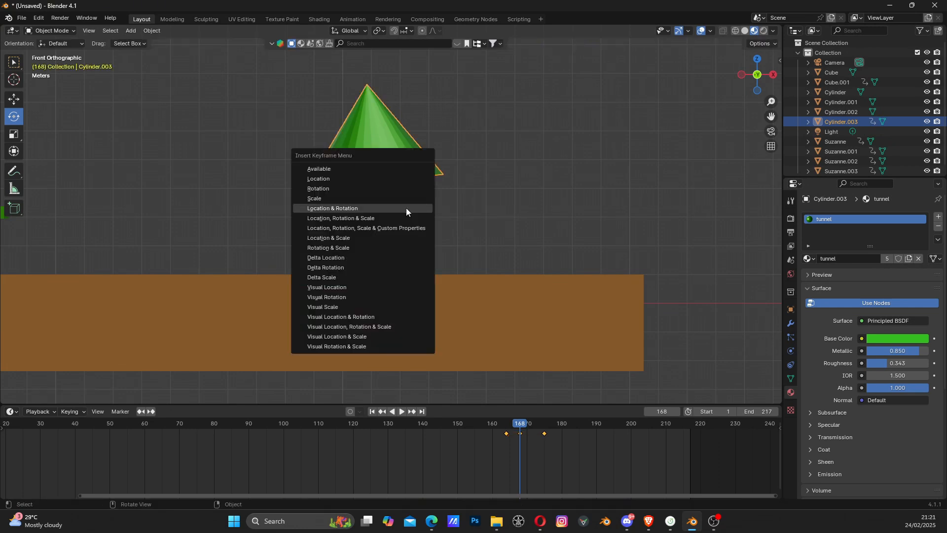
click(373, 190)
At frame 171, tilt the green tower slightly to the right and keyframe its rotation.
mouse_move(521, 427)
mouse_down()
mouse_move(510, 427)
mouse_move(531, 427)
mouse_up()
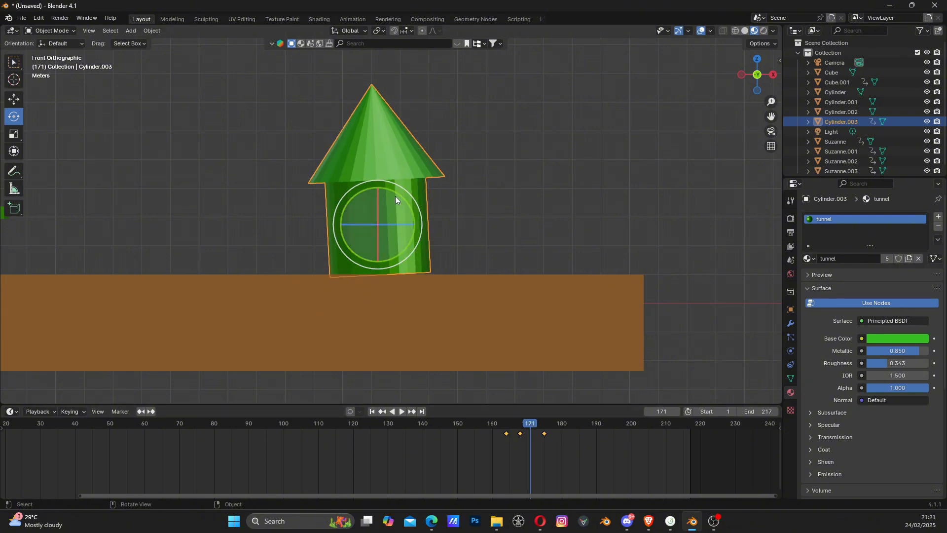
drag(392, 198, 402, 194)
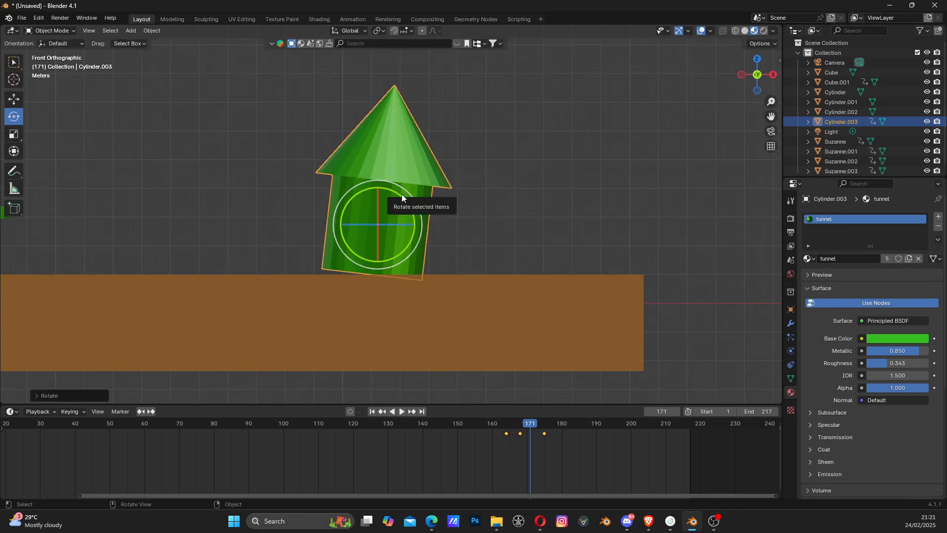
key(k)
click(402, 194)
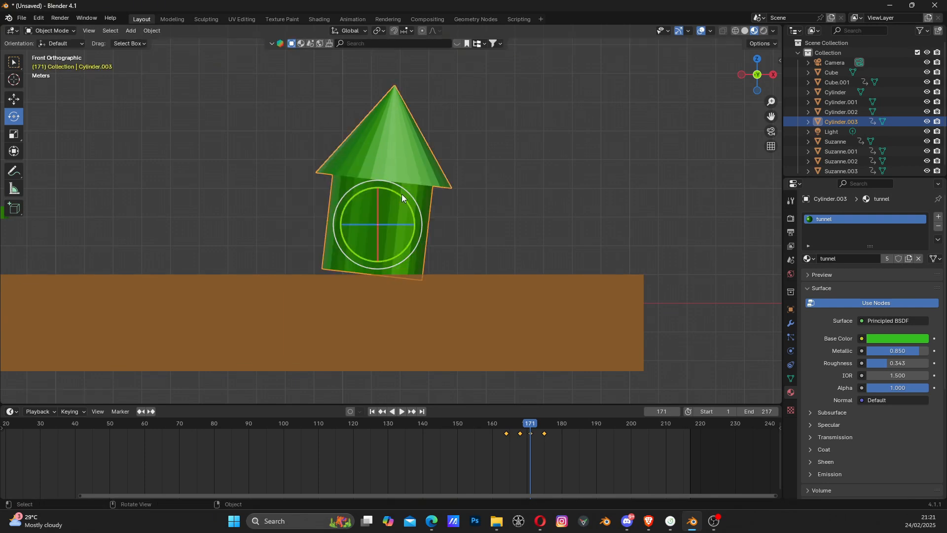
Play the animation repeatedly from about frame 155 to check the tower's wobble as the character enters.
drag(531, 434, 477, 430)
key(space)
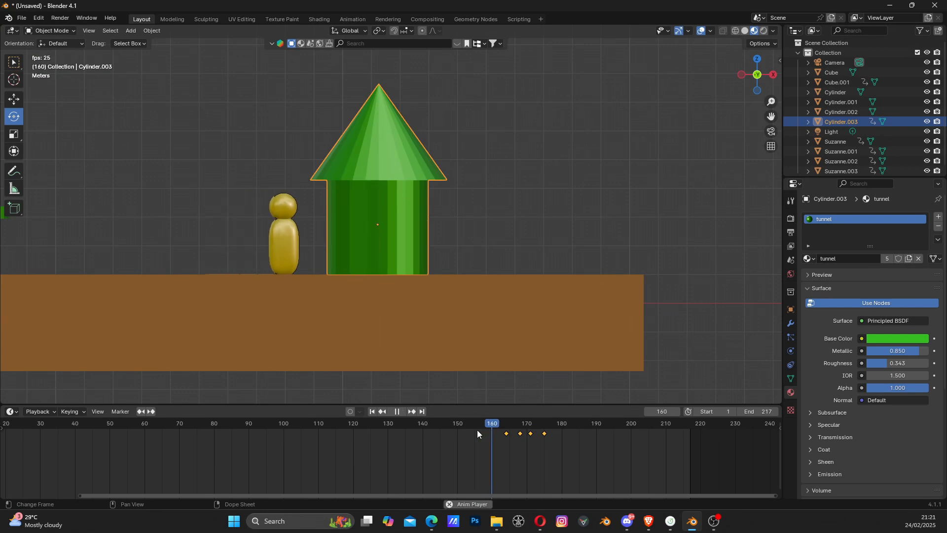
click(468, 425)
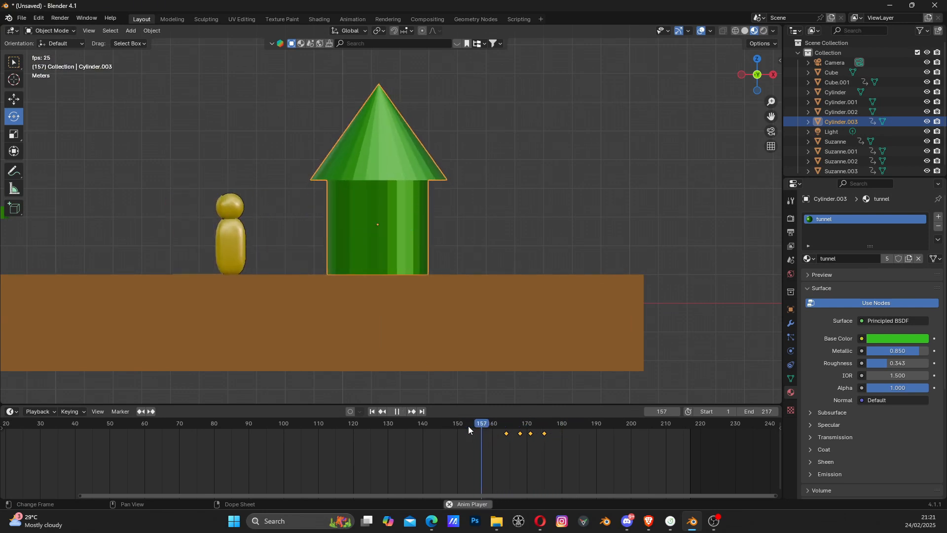
click(468, 425)
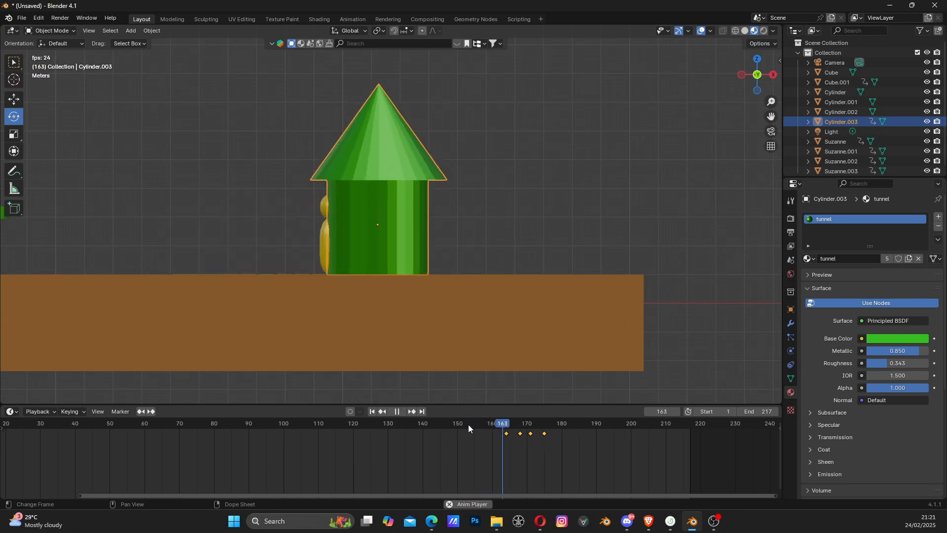
click(470, 425)
key(space)
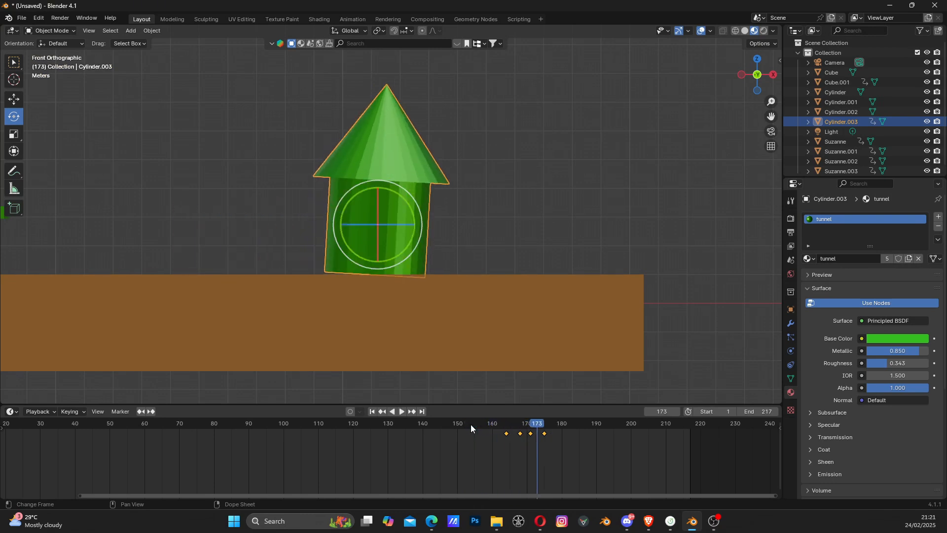
Scale the tower's keyframes closer together around frame 170 so the wobble spans about frames 166 to 173.
drag(523, 428, 527, 427)
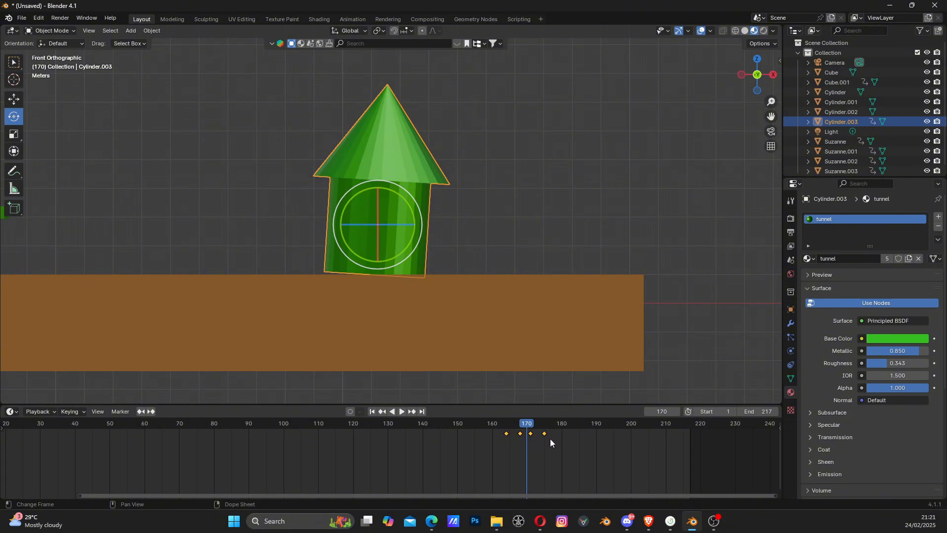
key(s)
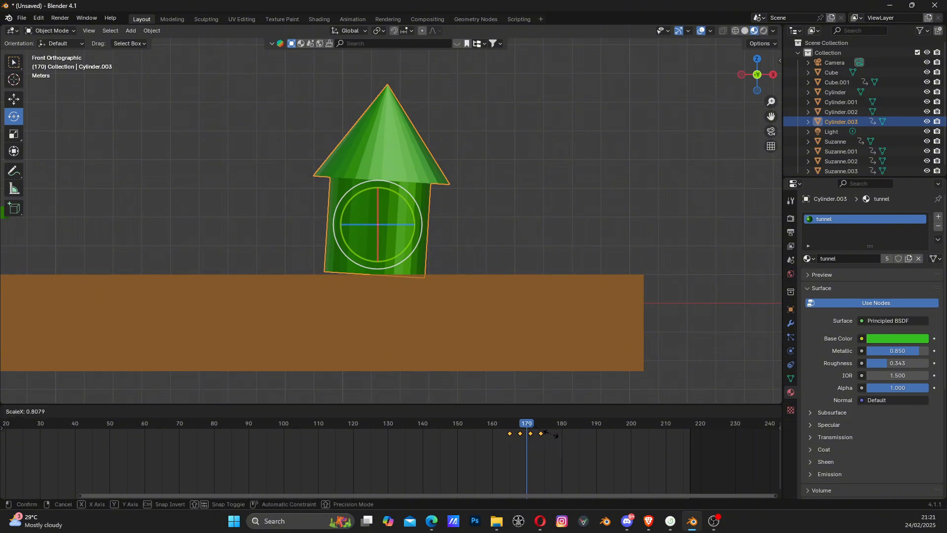
click(536, 433)
Replay the animation from about frame 161 to check the shortened tower wobble.
click(496, 424)
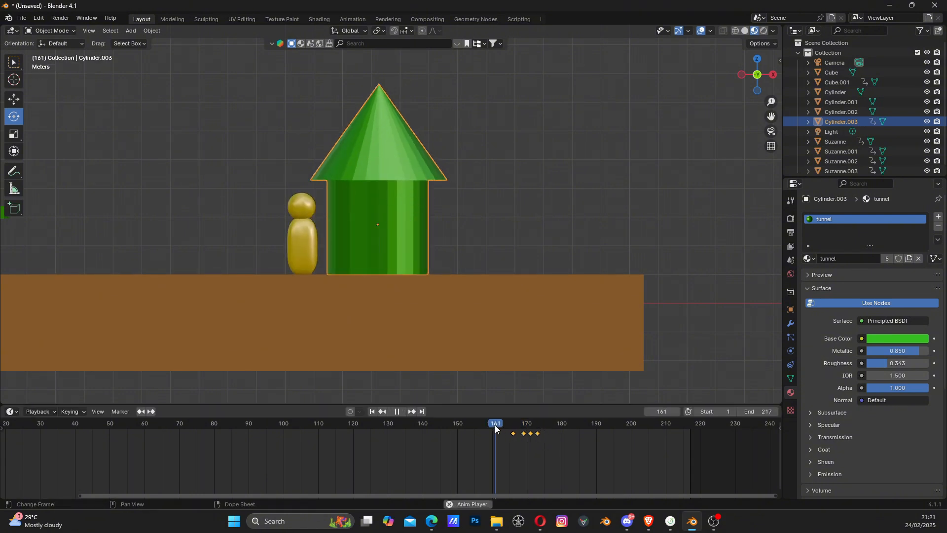
key(space)
click(496, 425)
key(space)
key(space)
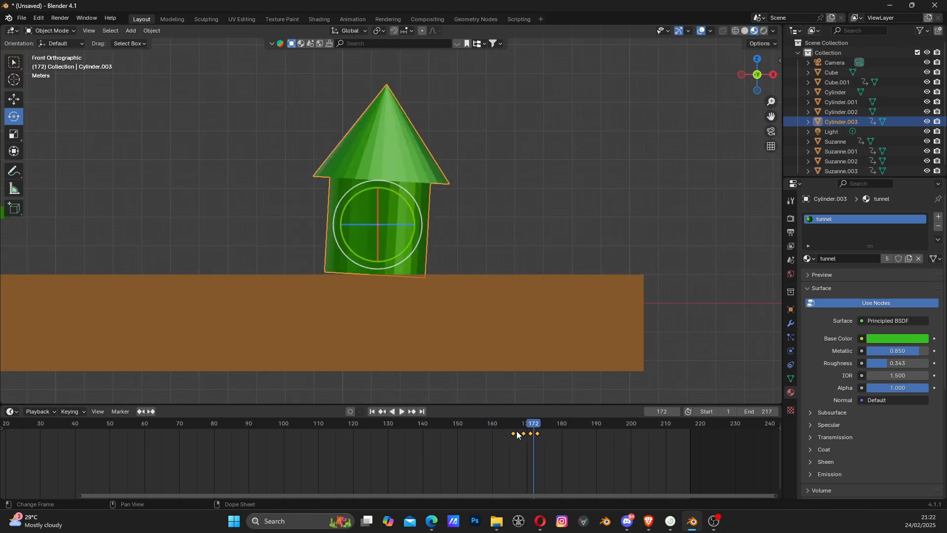
Move the tower's wobble keyframes 2 frames earlier so they start at frame 164, and replay the character's entry to check the timing.
key(g)
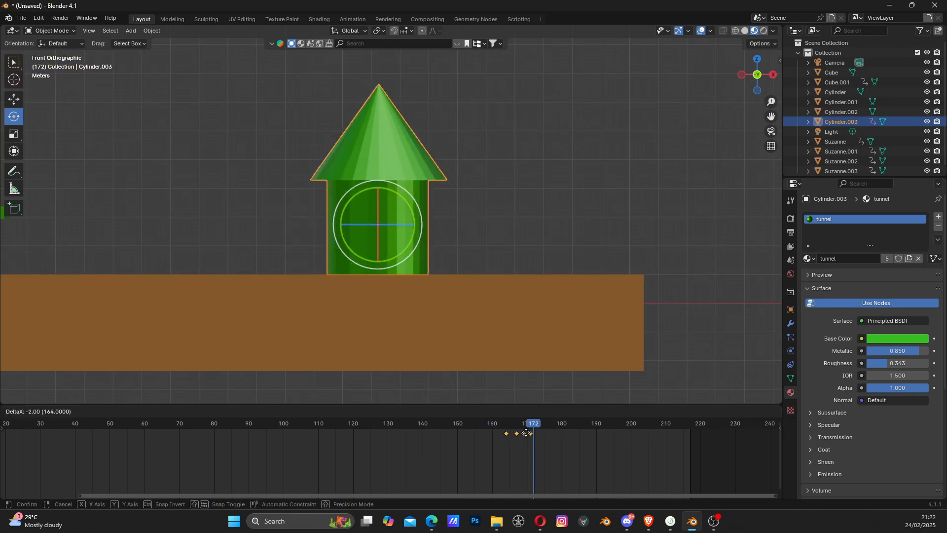
click(524, 434)
click(496, 424)
key(space)
key(space)
key(space)
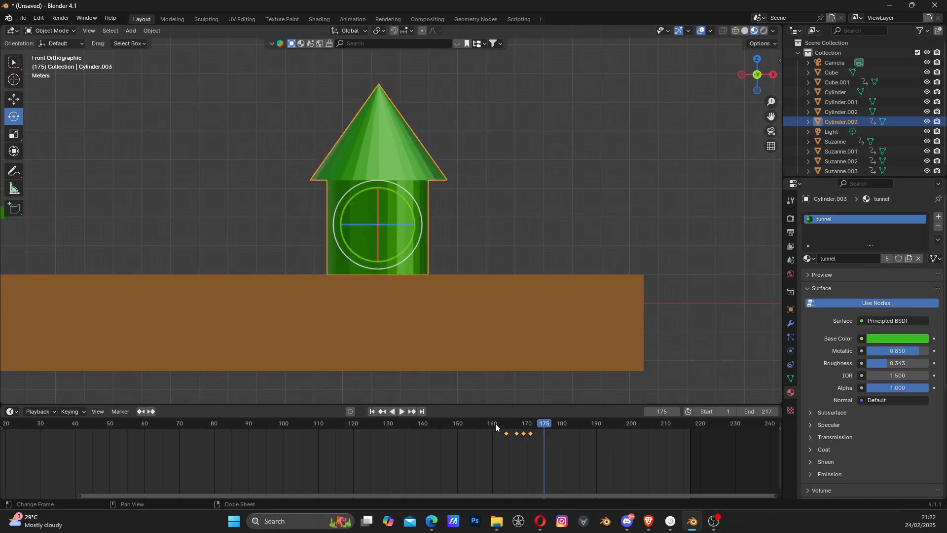
drag(425, 424, 388, 453)
key(space)
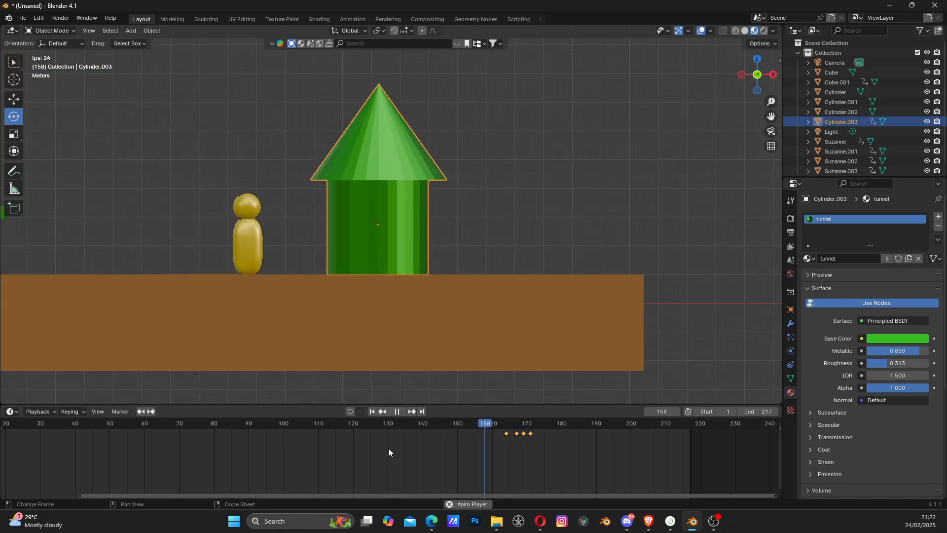
key(space)
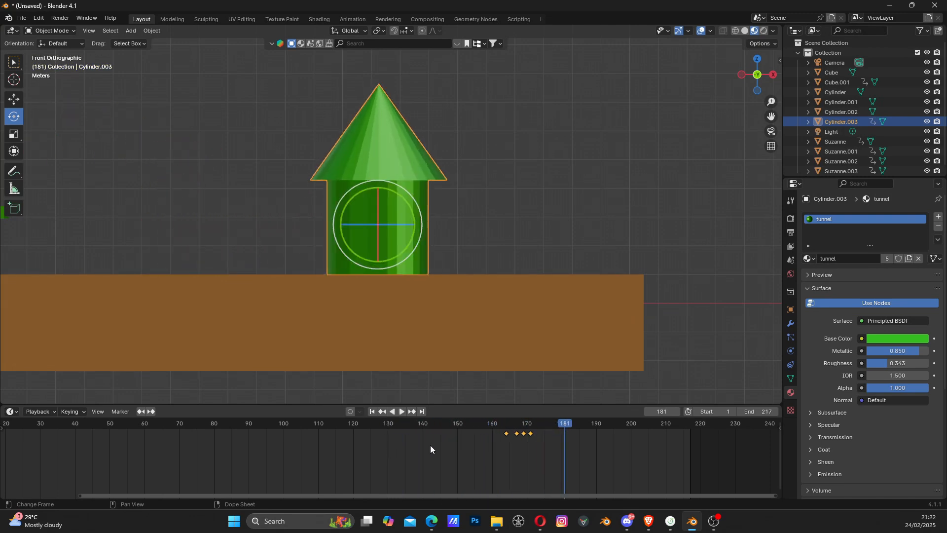
Try scaling the tower's keyframes closer together around frame 167, replay the tighter wobble, and undo the scaling.
click(516, 426)
key(s)
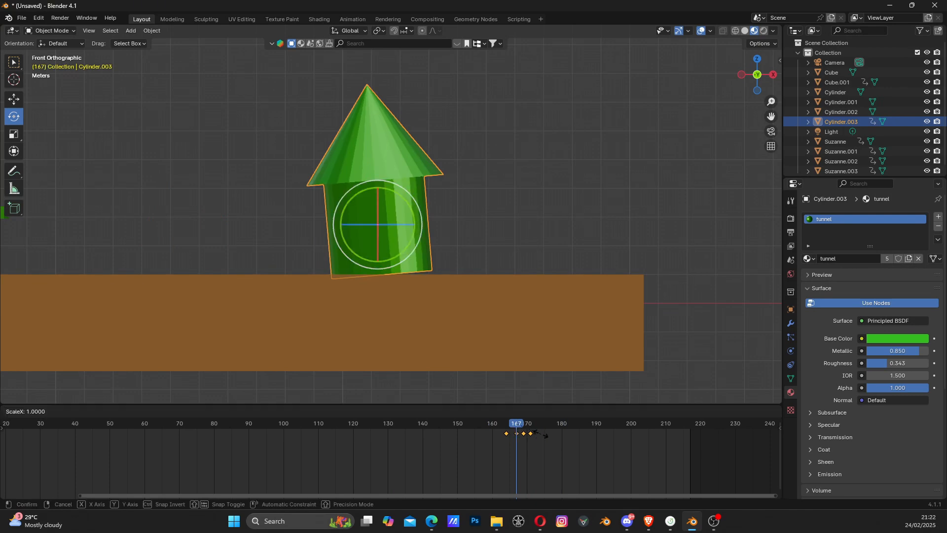
click(534, 430)
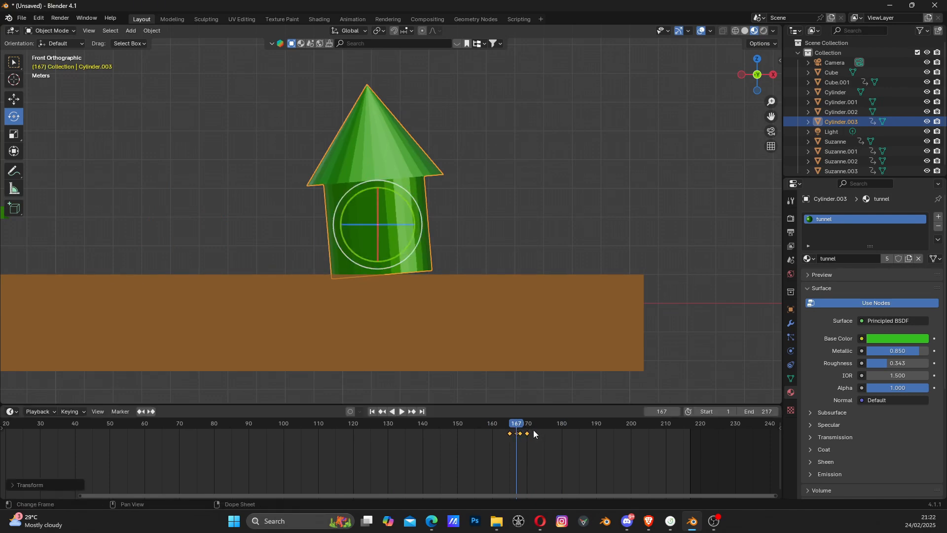
drag(515, 425, 440, 433)
key(space)
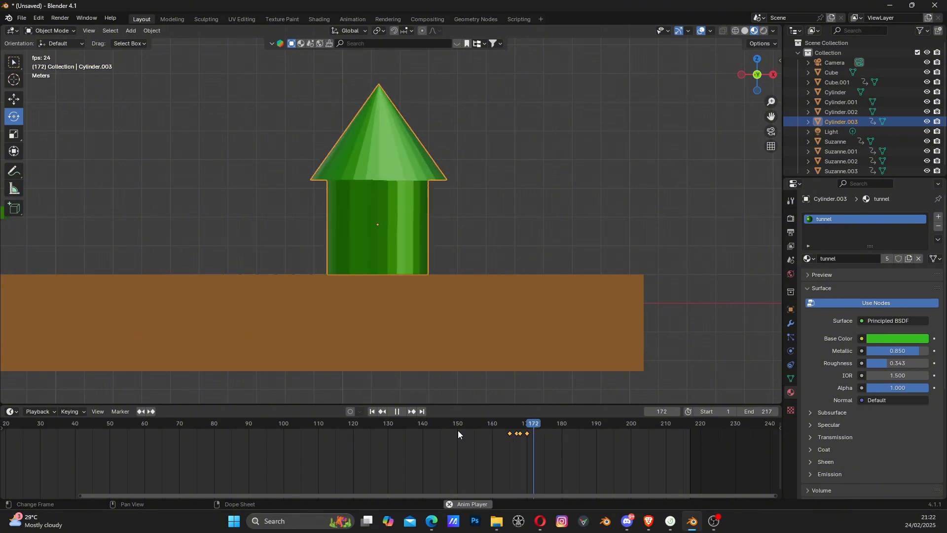
key(space)
drag(518, 429, 467, 431)
key(space)
key(space)
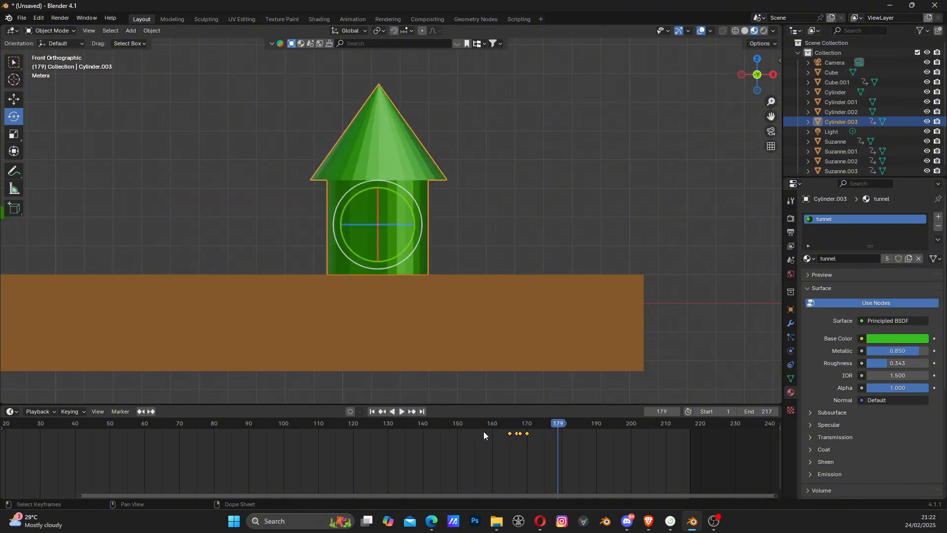
key(ctrl+z)
Replay the animation from about frame 155 to check the tower's wobble with the restored keyframe spacing.
click(476, 431)
key(space)
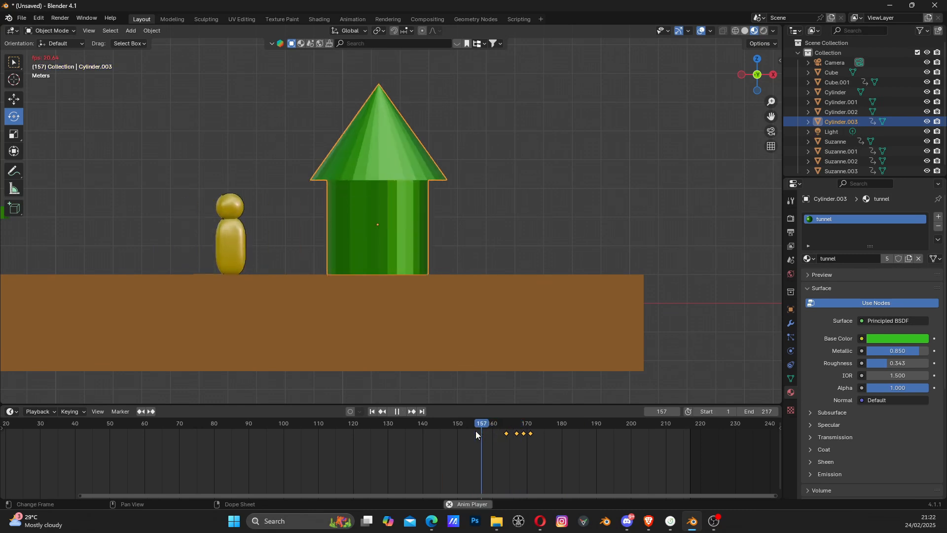
key(space)
Deselect the tower and play the animation from frame 1 with the whole scene in view to review the full sequence.
scroll(410, 264, down, 4)
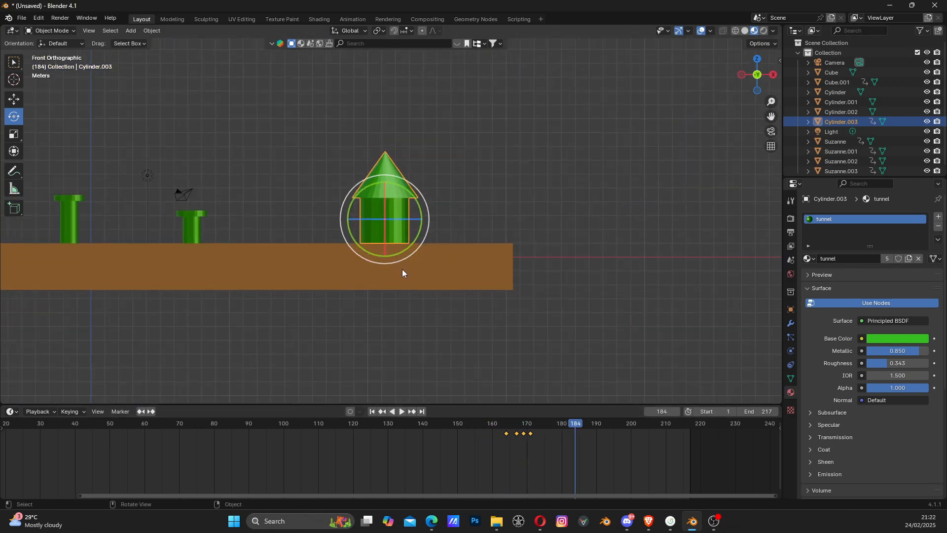
shift+middle_drag(401, 269, 539, 300)
scroll(369, 294, down, 1)
shift+middle_drag(369, 294, 422, 310)
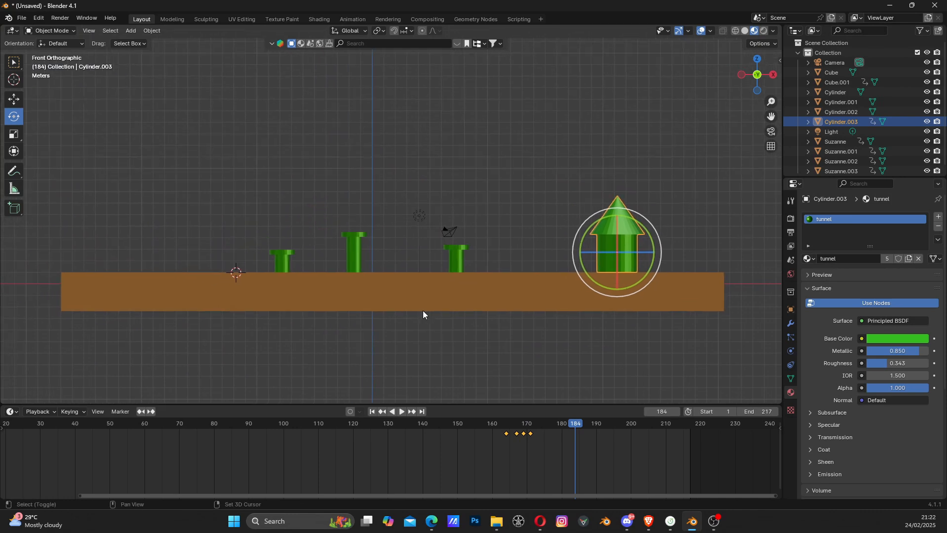
scroll(422, 309, up, 1)
click(372, 412)
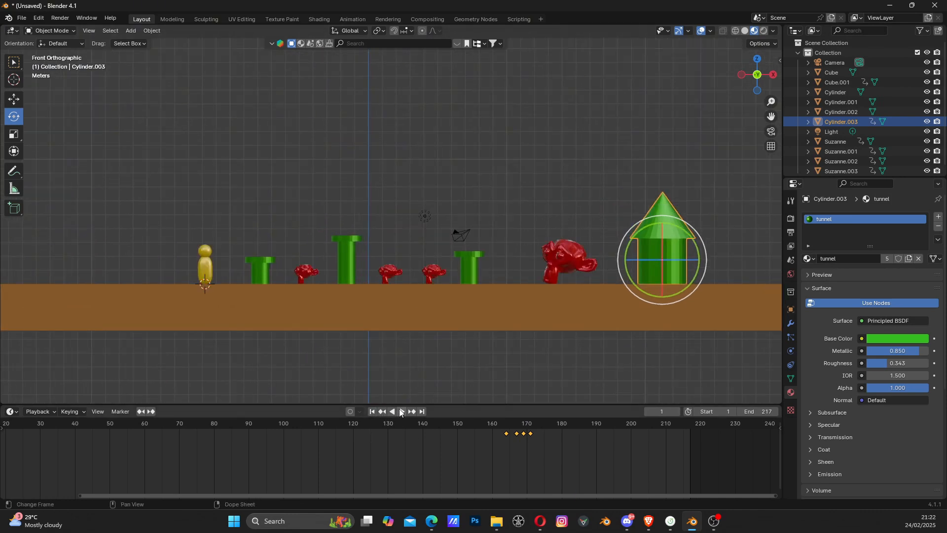
click(423, 368)
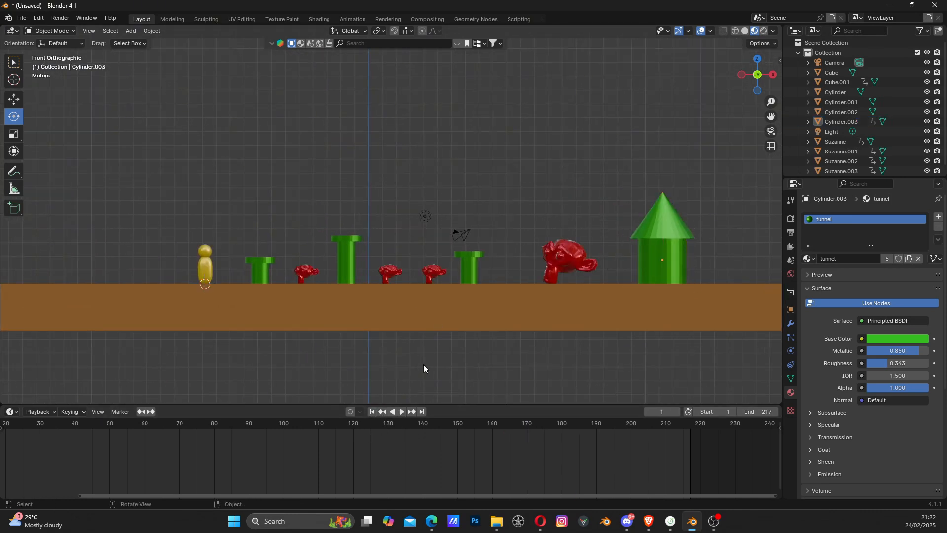
click(401, 412)
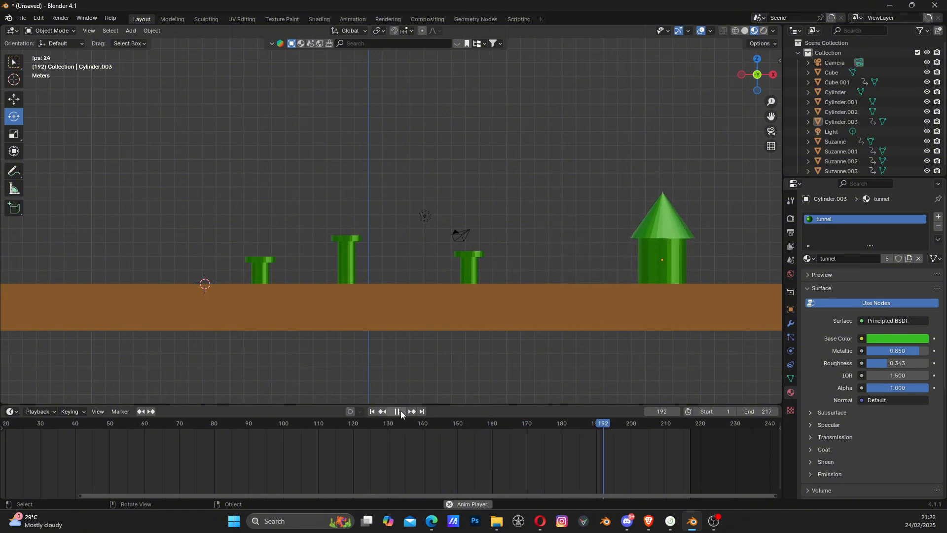
click(399, 410)
shift+middle_drag(253, 401, 311, 400)
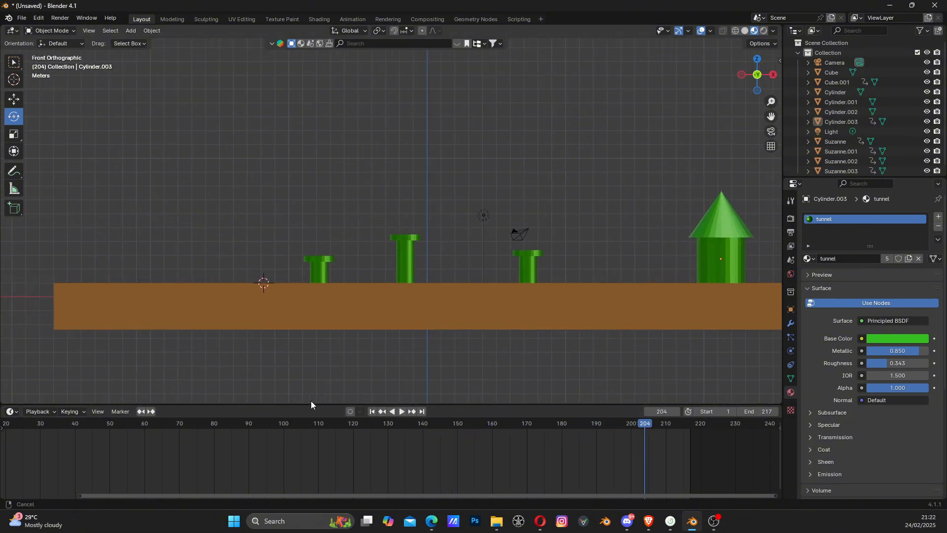
shift+middle_drag(419, 315, 354, 302)
scroll(344, 304, up, 1)
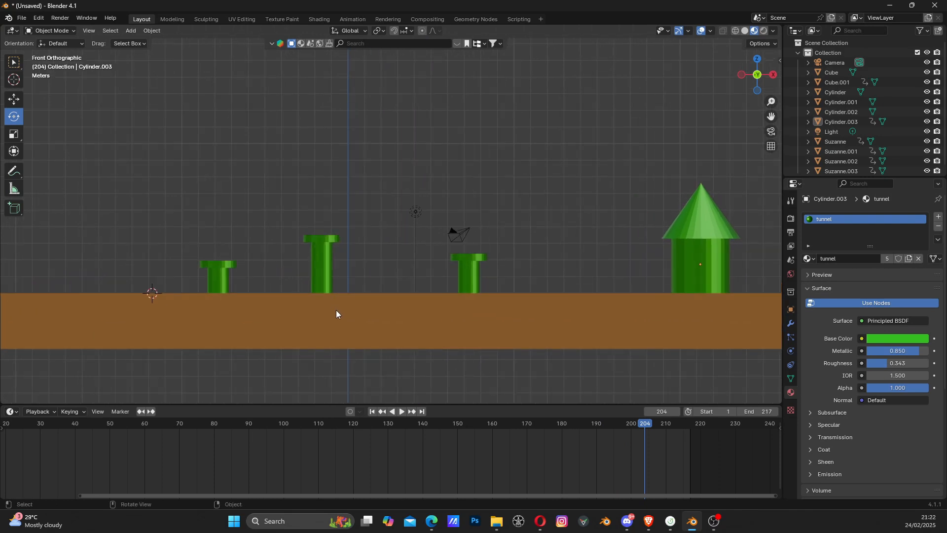